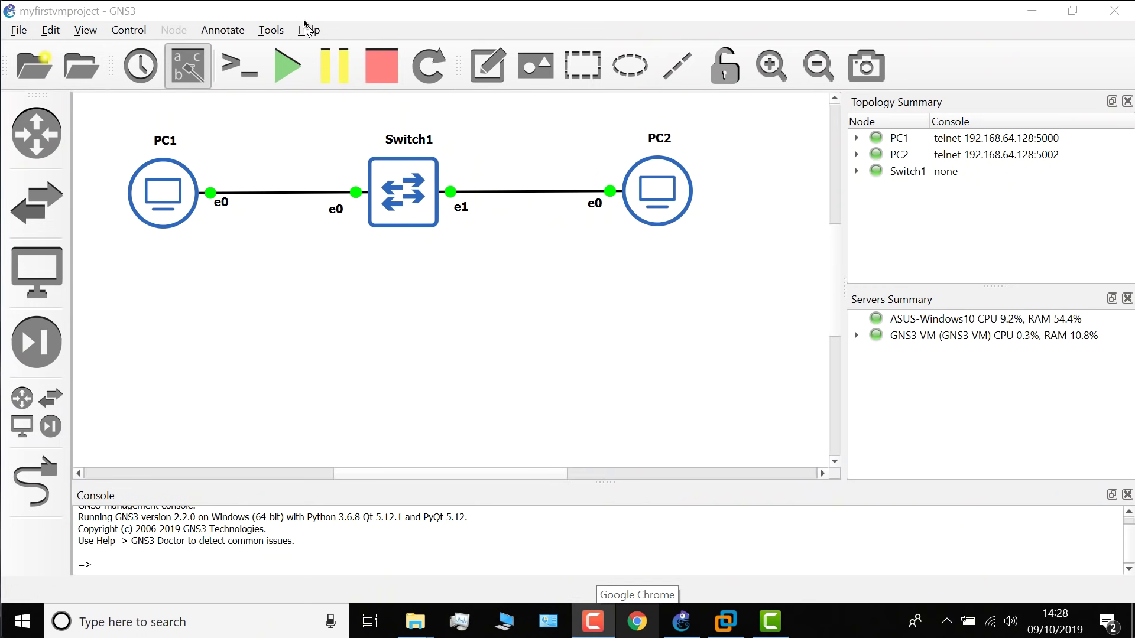
Check in Help > About that GNS3 version 2.2.0 is installed
left_click(305, 25)
left_click(361, 220)
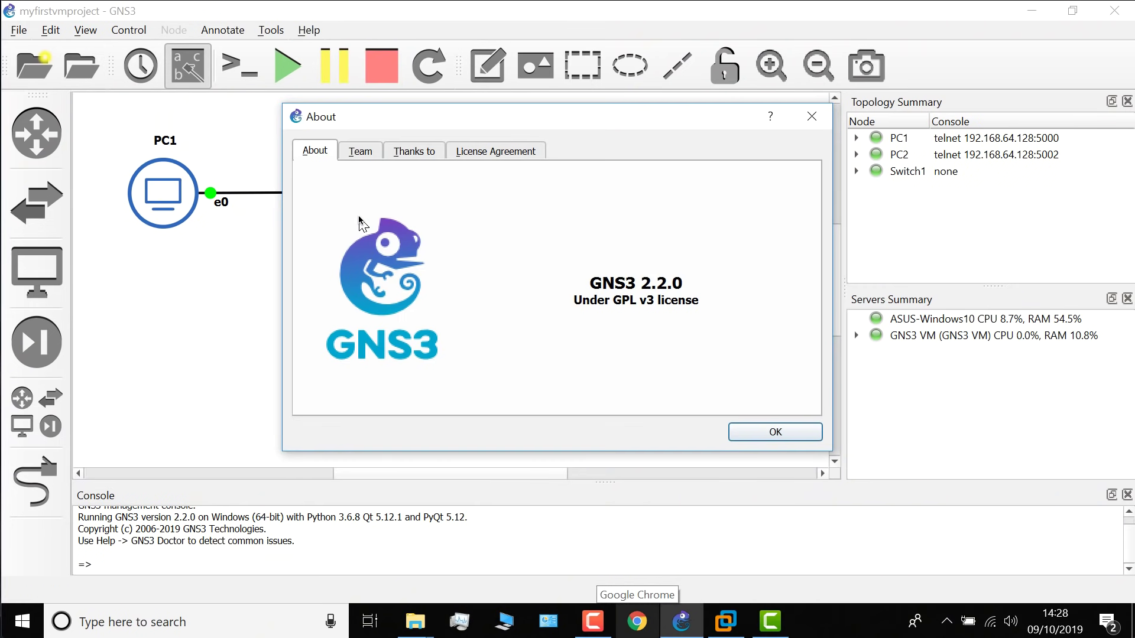
left_click(763, 432)
Create a blank project named ciscoios and confirm the local server and GNS3 VM are running
left_click(19, 31)
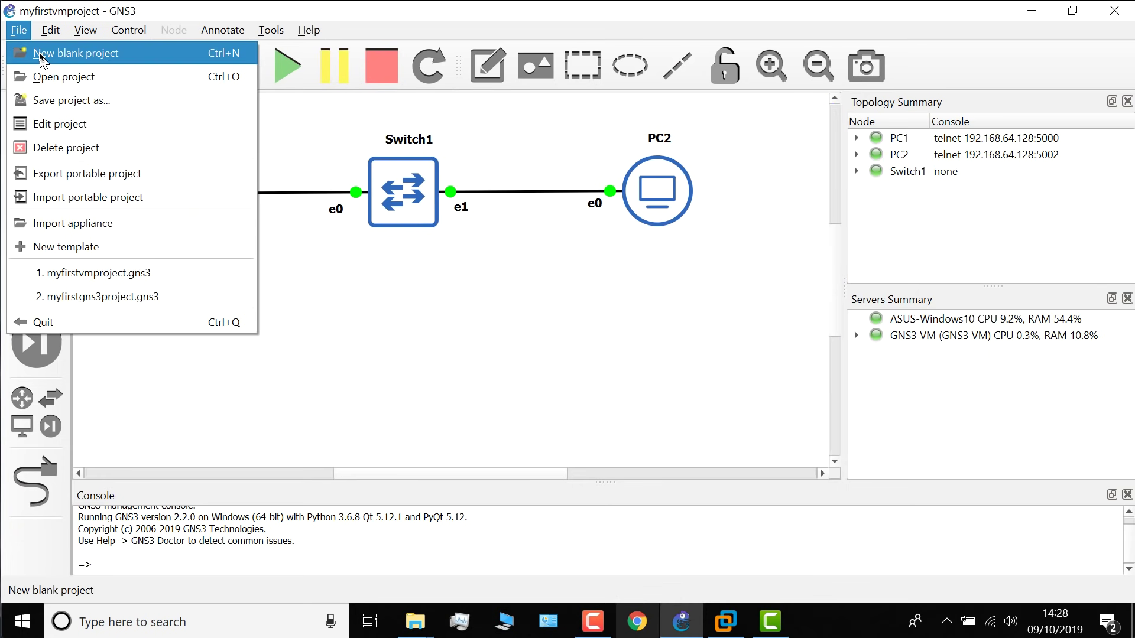
left_click(36, 51)
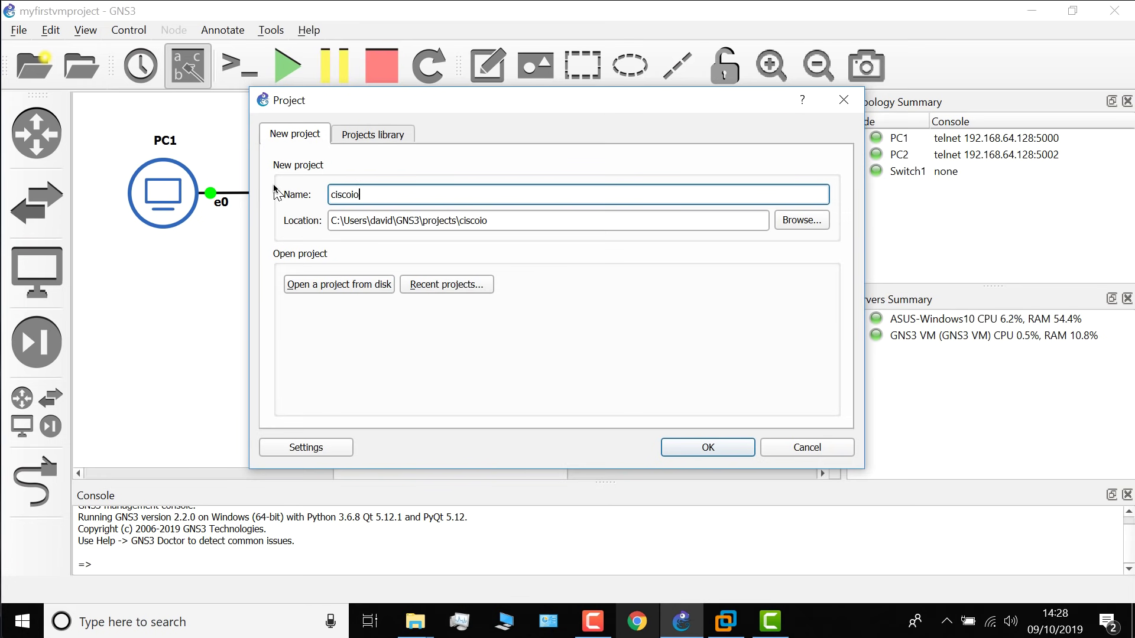
type("ciscoios")
left_click(708, 448)
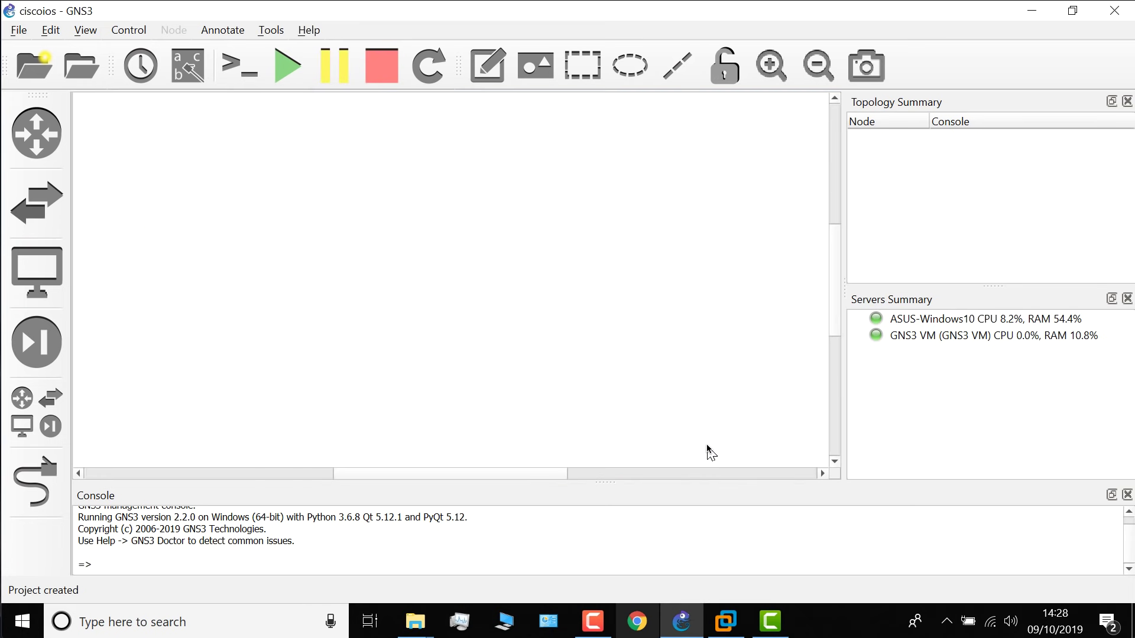
left_click(878, 327)
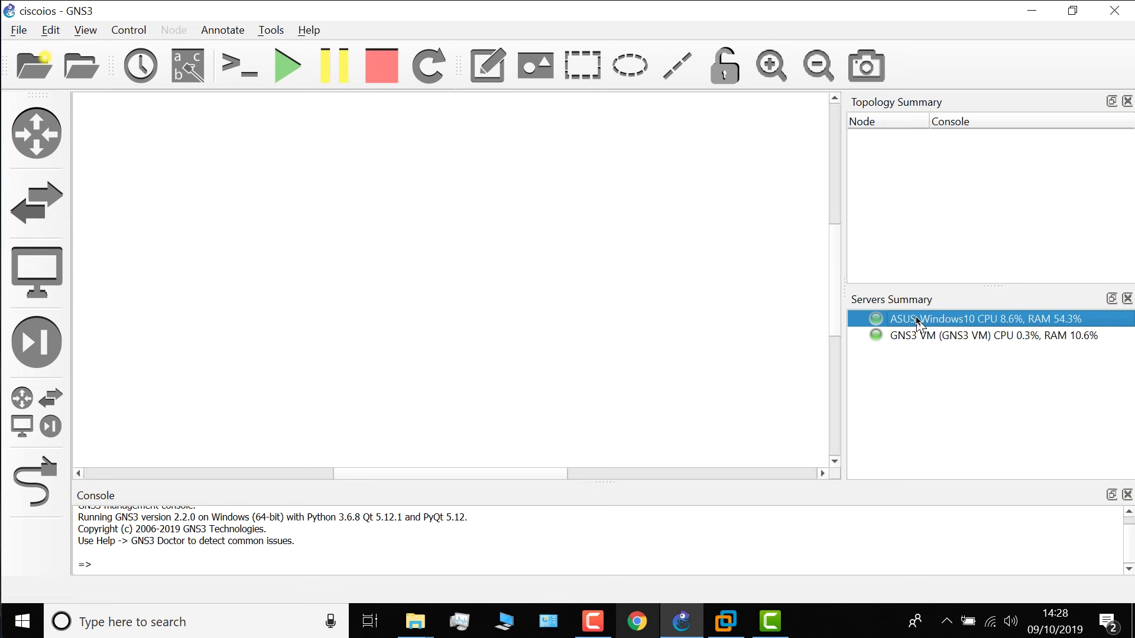
left_click(918, 336)
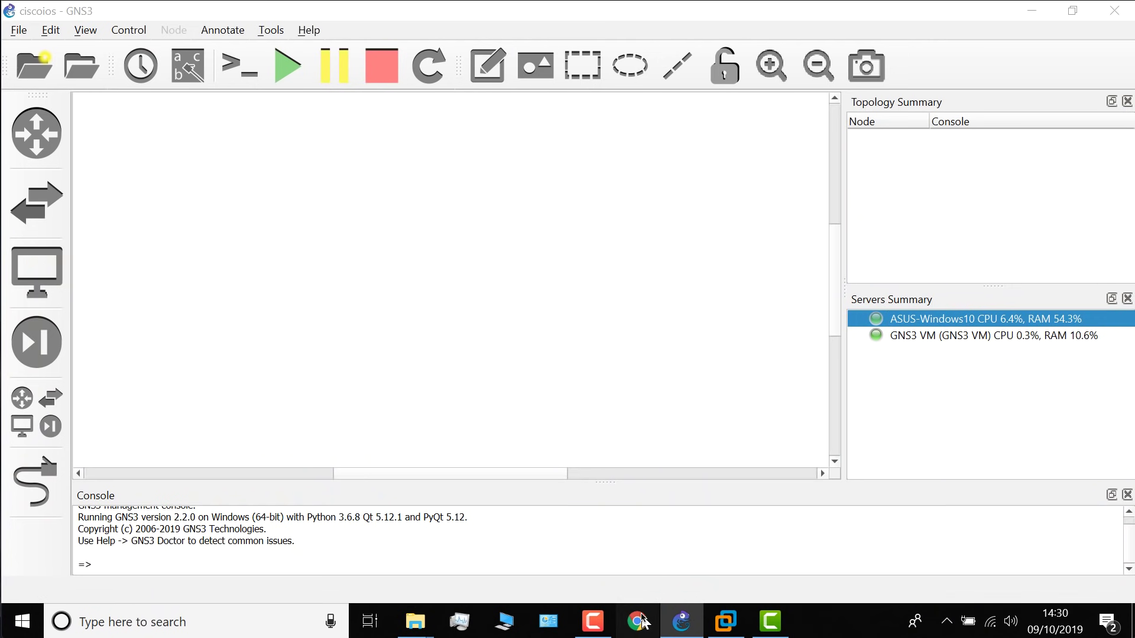
Open Chrome maximized at virl.cisco.com to show the VIRL PE 20 Nodes listing at $199.00
left_click(637, 621)
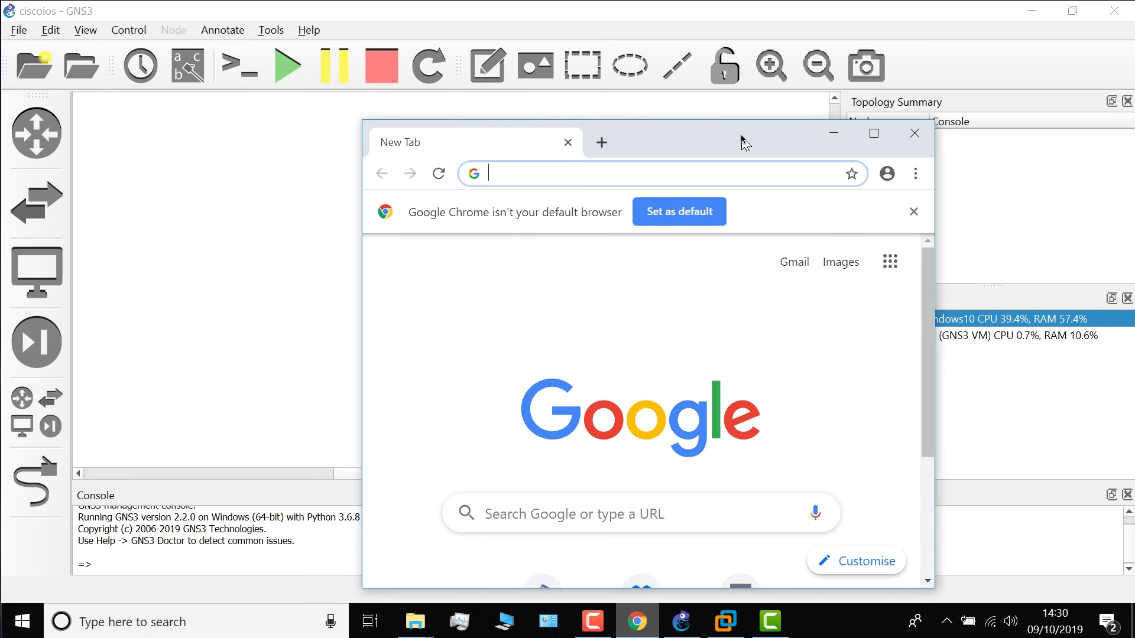
double_click(743, 142)
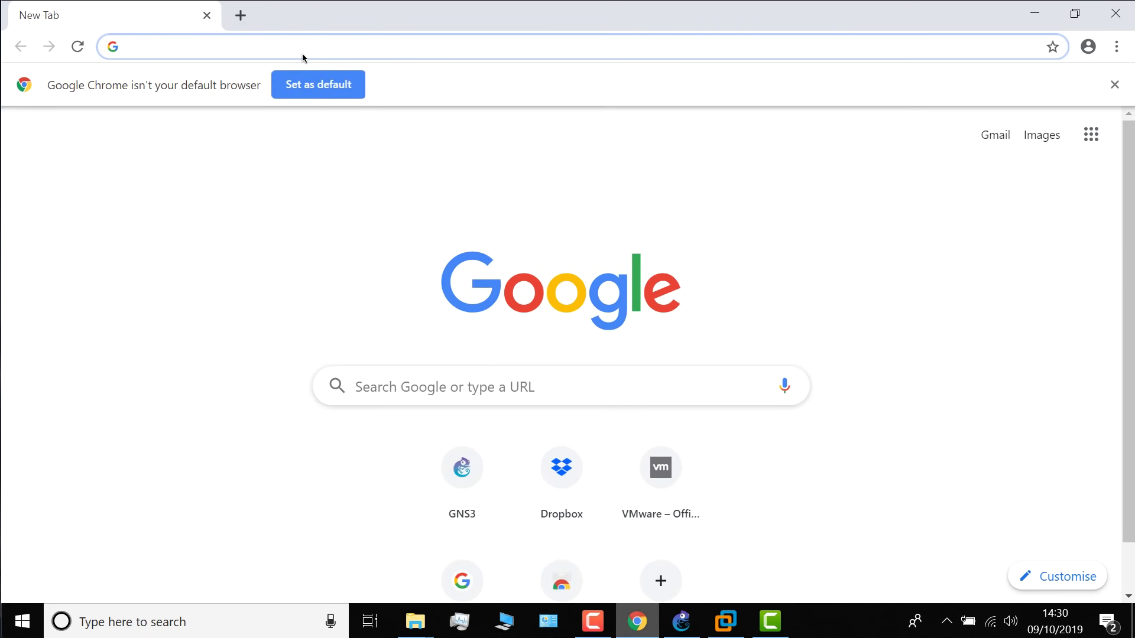
type("virl.cisco")
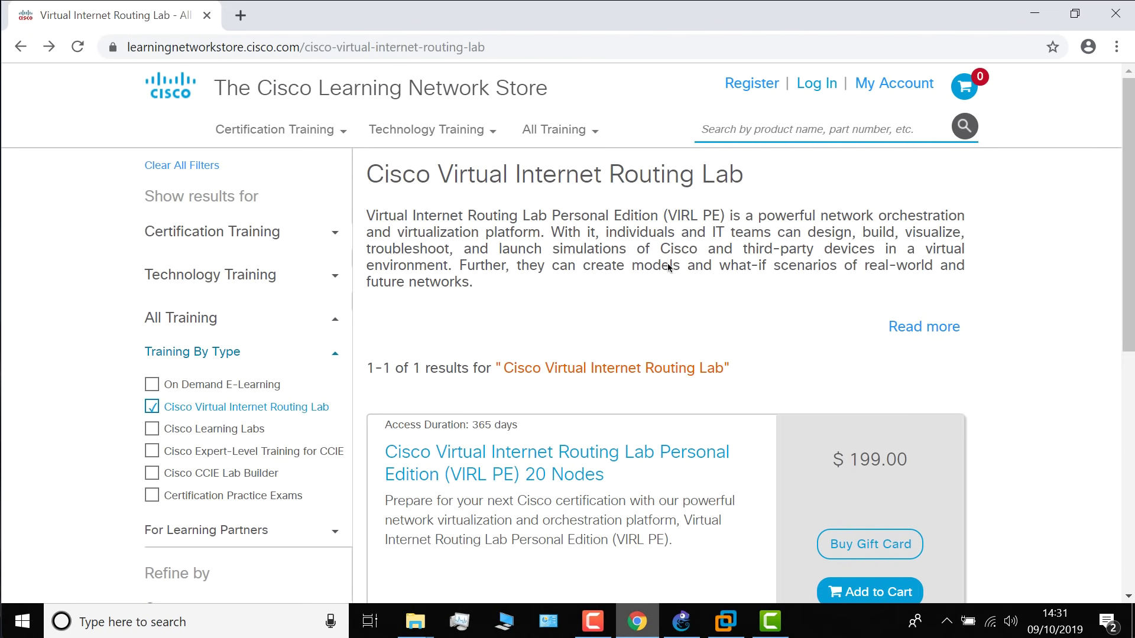
scroll(674, 260, "down", 3)
scroll(710, 277, "up", 1)
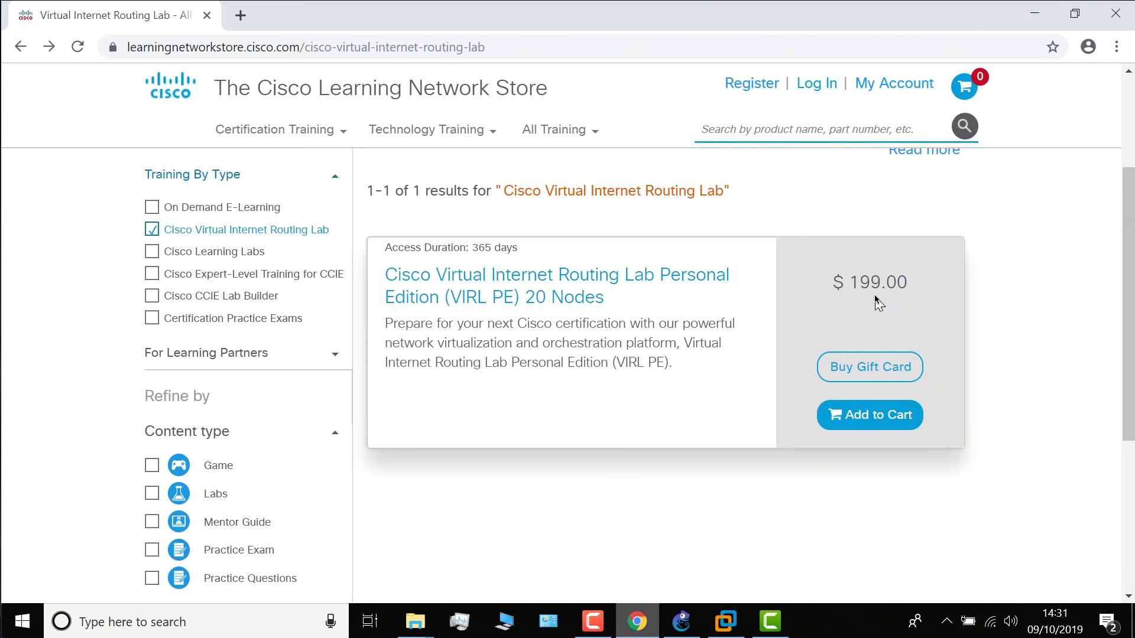
Log in to the Cisco account with the account username and password
left_click(817, 93)
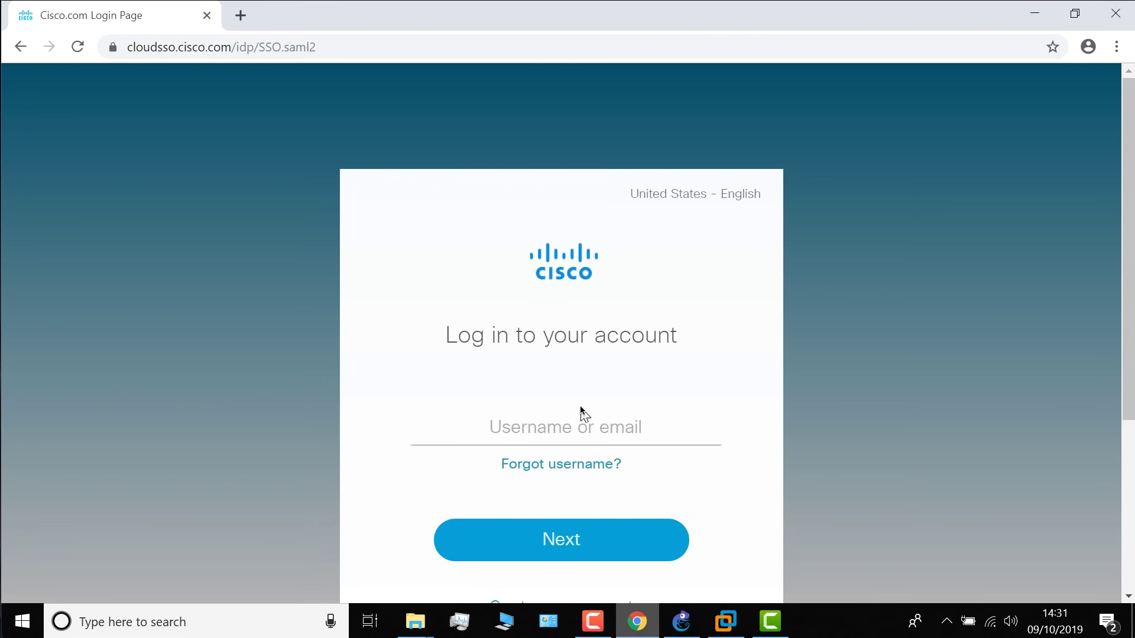
left_click(559, 427)
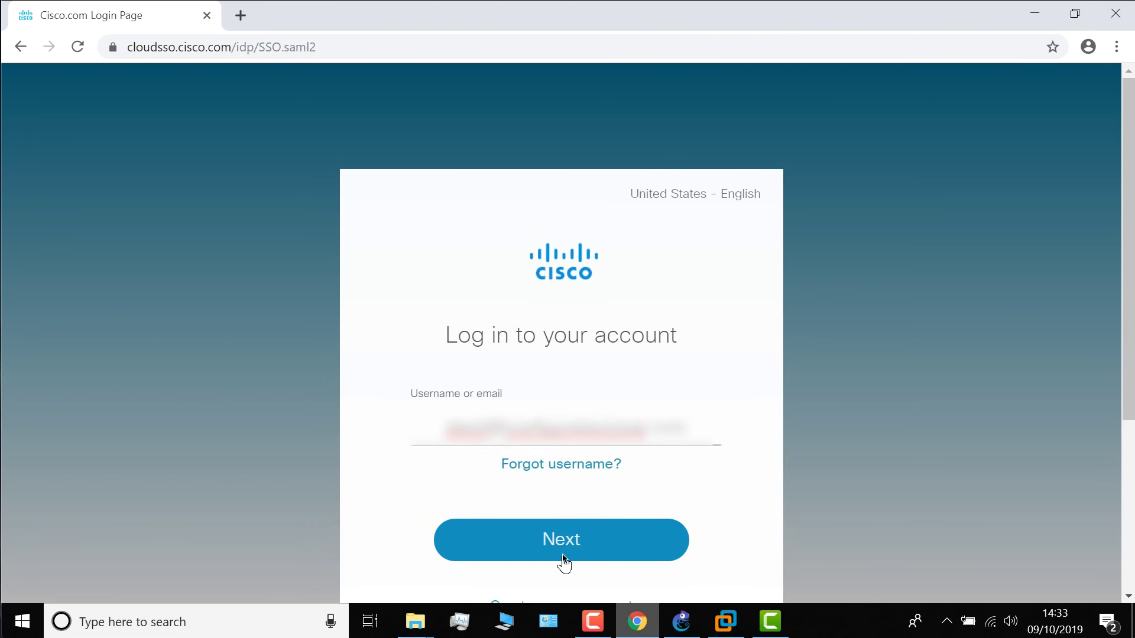
left_click(561, 553)
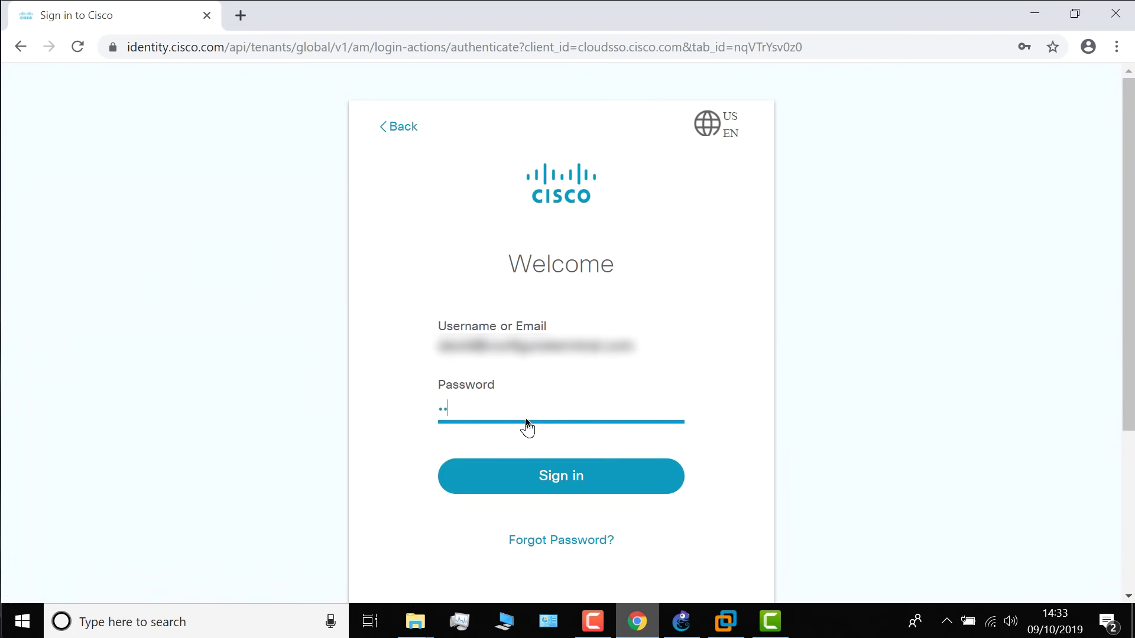
left_click(538, 480)
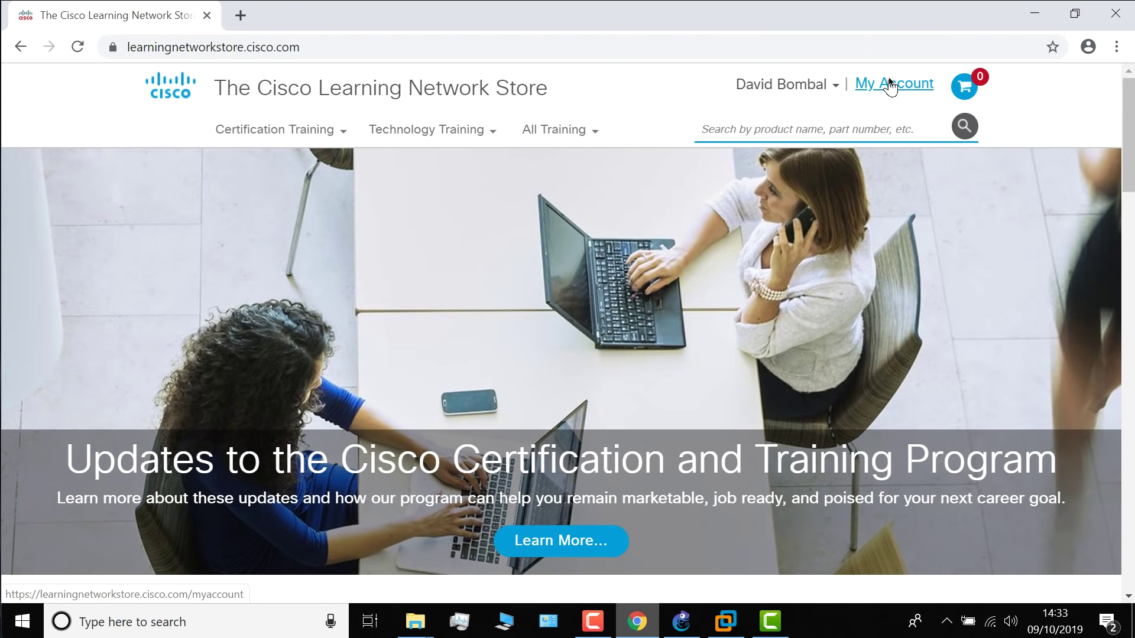
Download the IOSvL2 15.2.1 image from All Release > 1, accepting the licence agreement
left_click(887, 83)
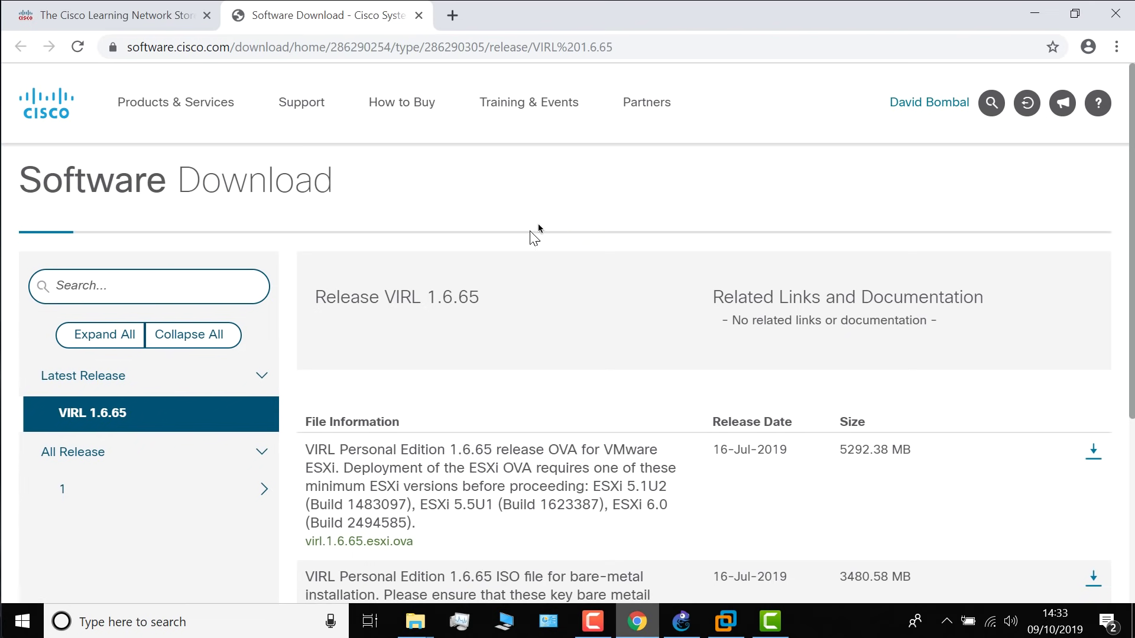
scroll(183, 508, "down", 3)
left_click(105, 280)
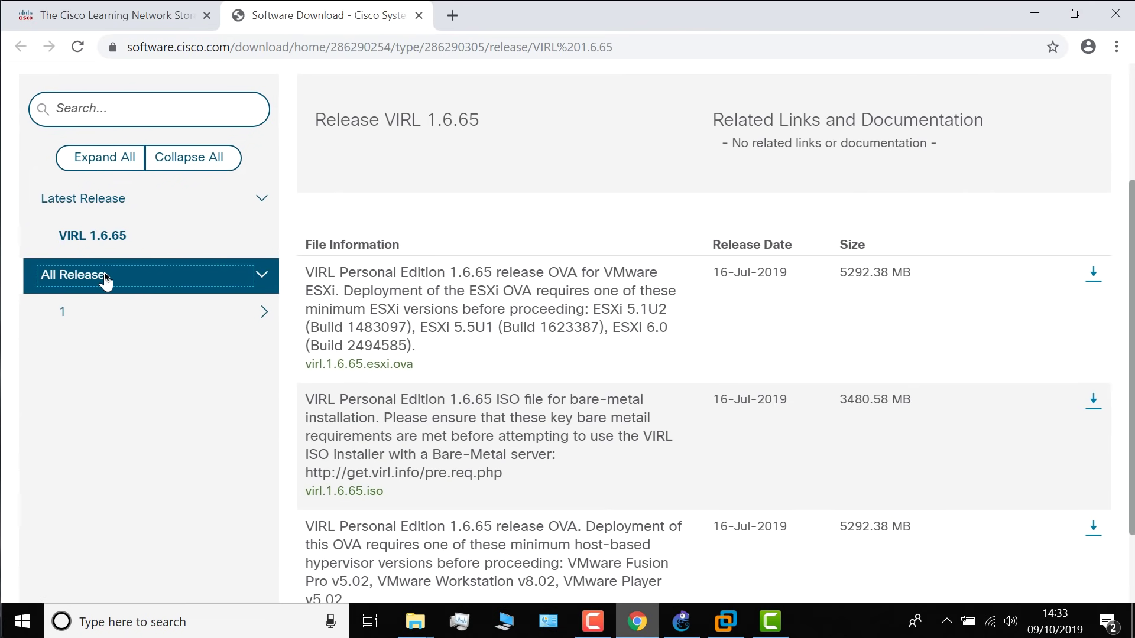
left_click(96, 313)
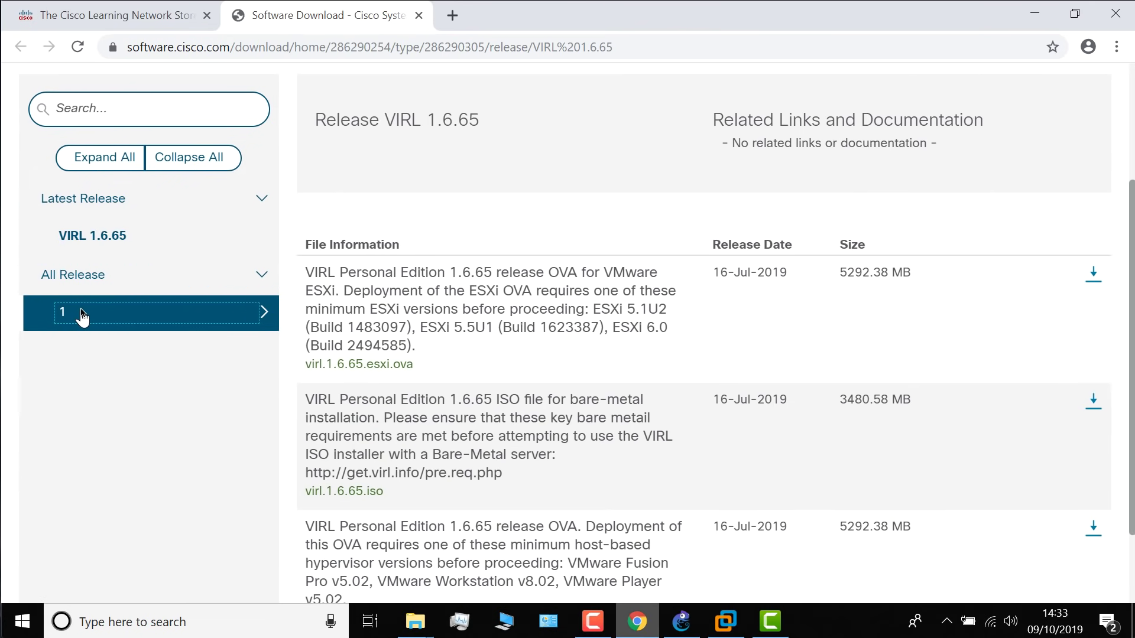
left_click(92, 351)
scroll(119, 373, "down", 3)
left_click(166, 423)
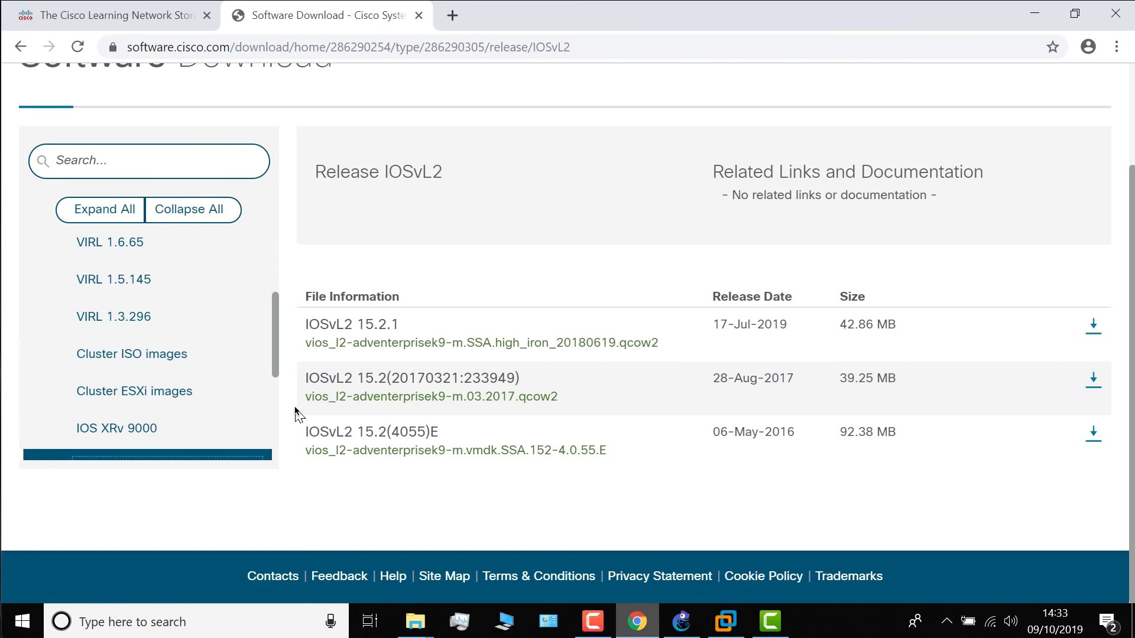
left_click(1094, 327)
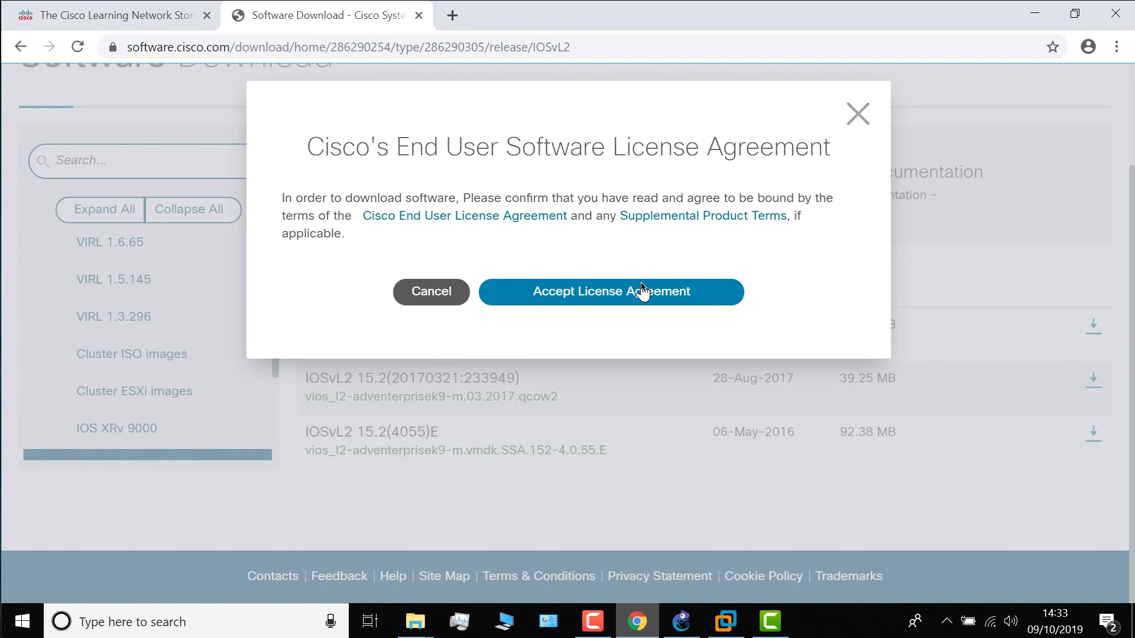
left_click(643, 299)
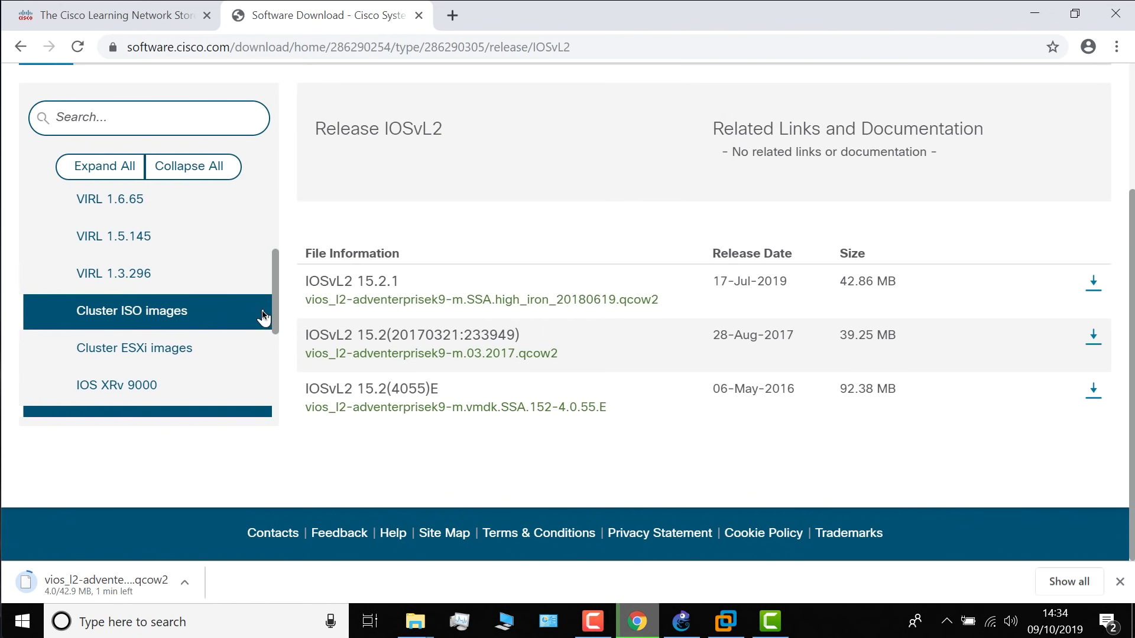
Download the IOSv 15.7(3)M image, retrying after an error page and accepting the licence
scroll(275, 307, "down", 1)
left_click_drag(274, 306, 279, 385)
left_click(112, 404)
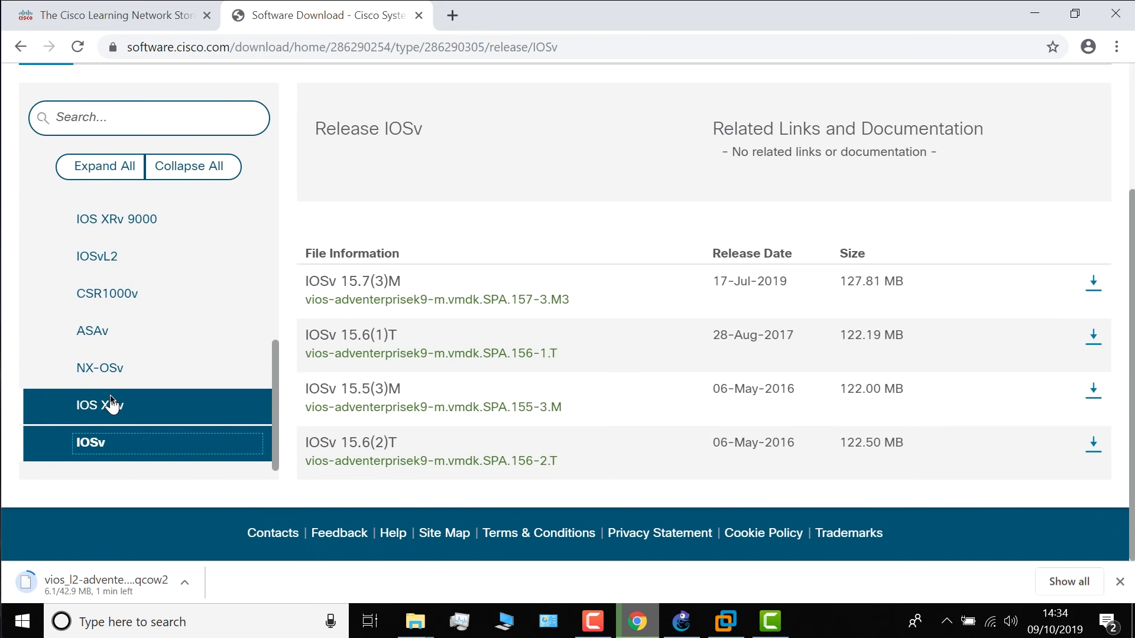
left_click(1094, 285)
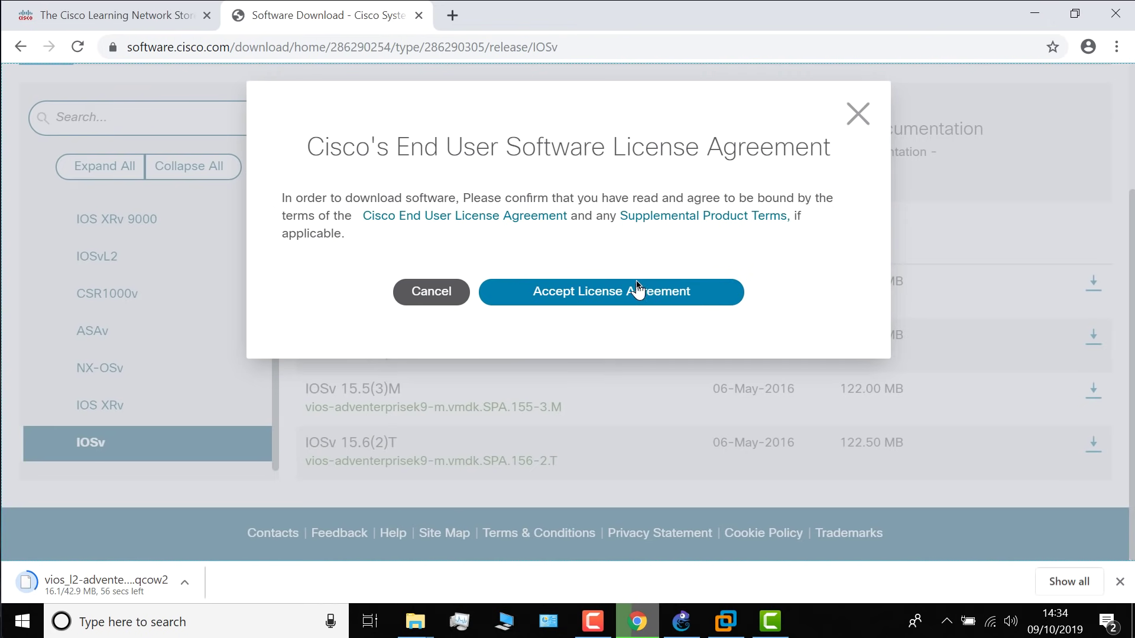
left_click(630, 290)
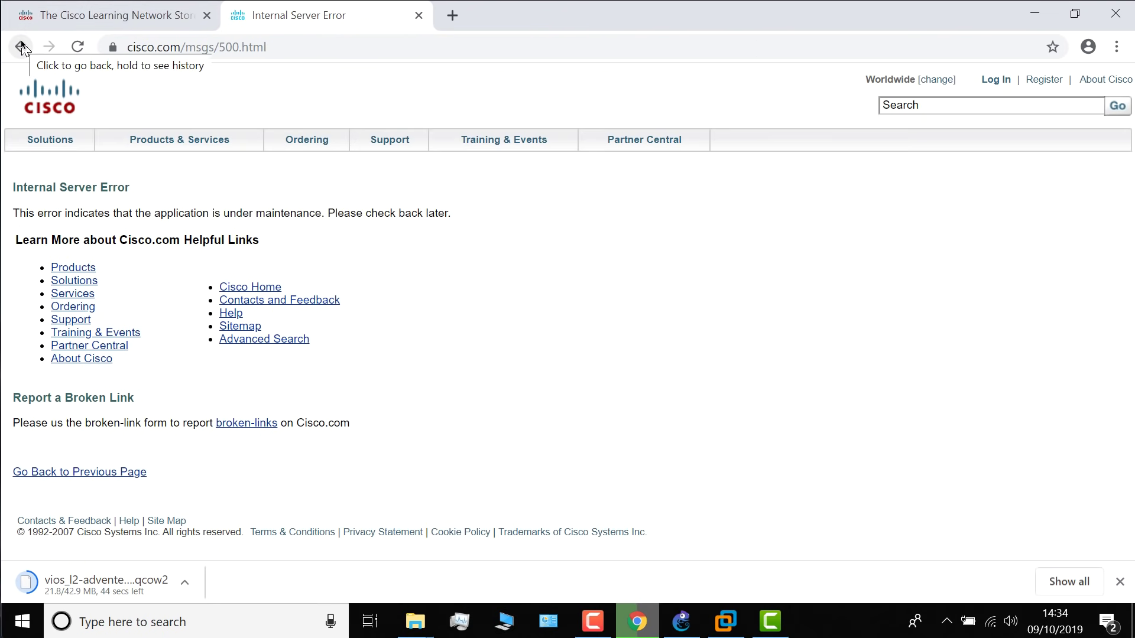
left_click(21, 47)
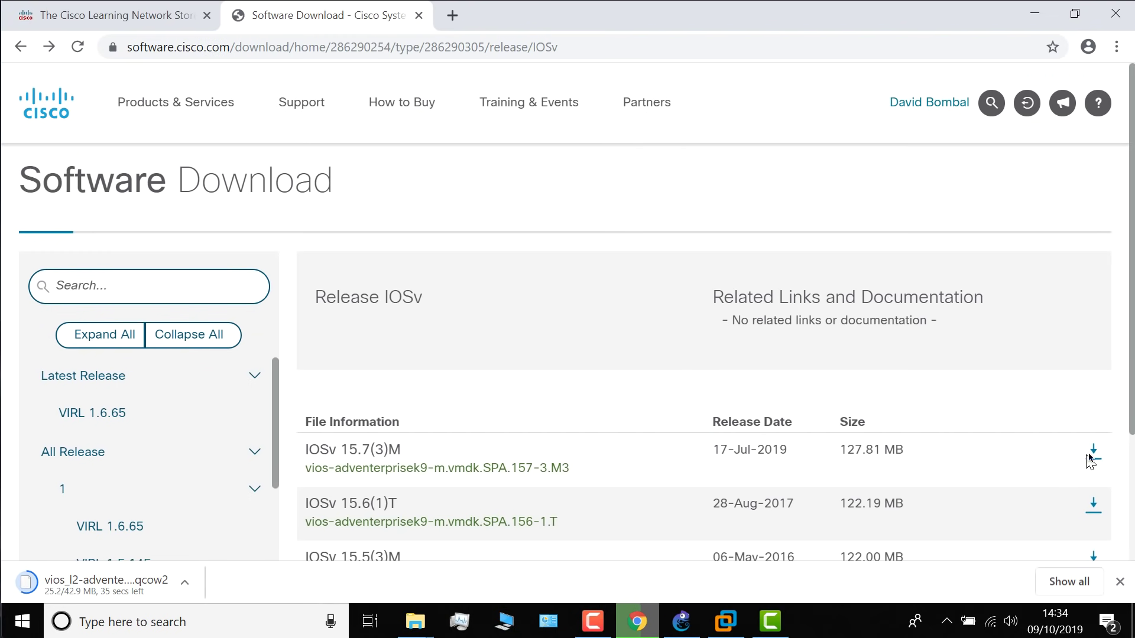
left_click(1092, 453)
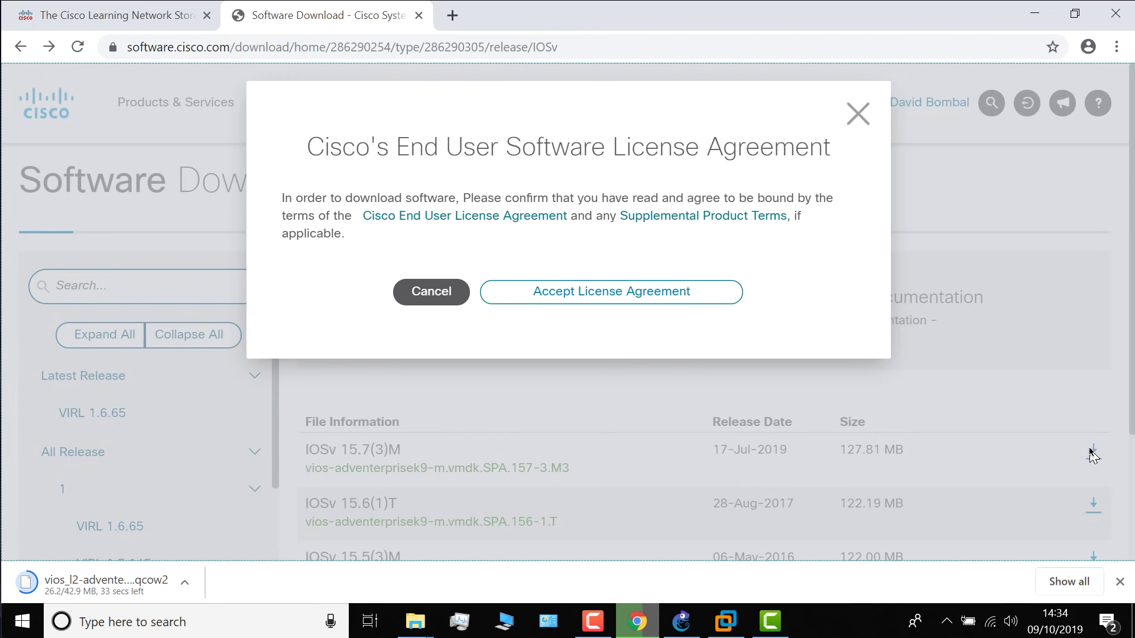
left_click(606, 293)
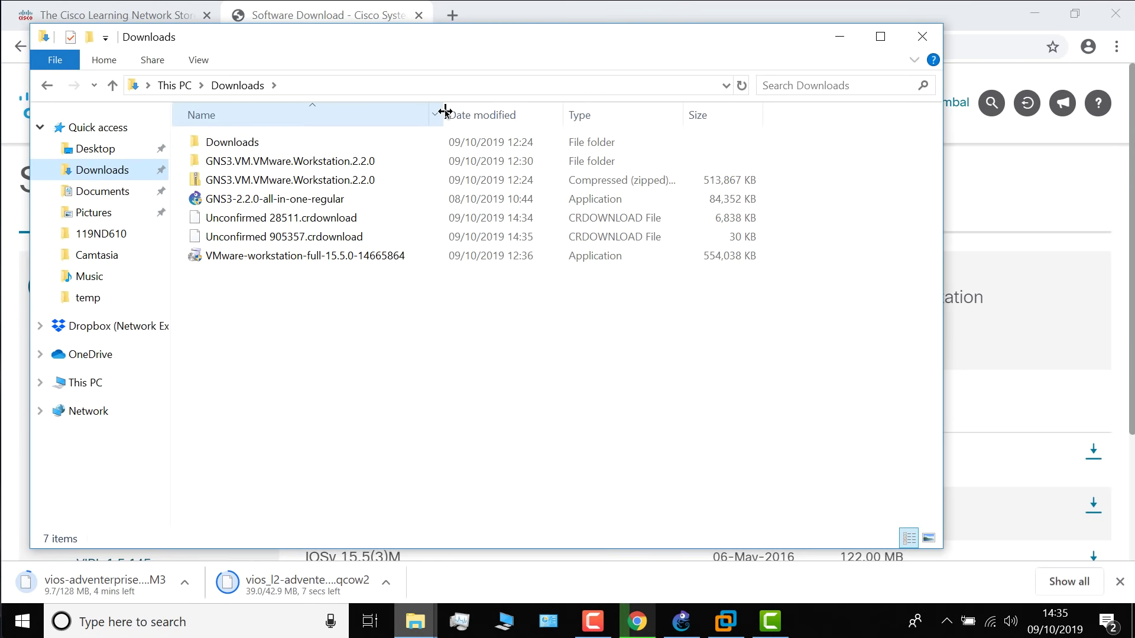
Verify the vios_l2 qcow2 and IOSv M3 image files in Downloads, then return to GNS3's ciscoios project
left_click_drag(445, 111, 526, 112)
left_click(304, 218)
left_click(313, 237)
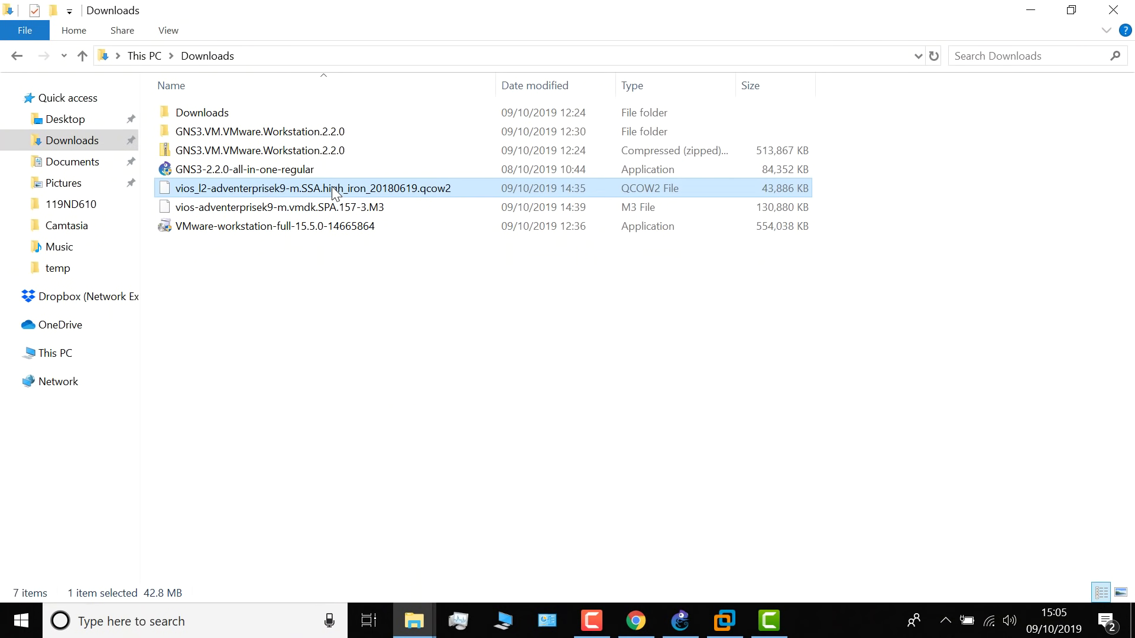
key("Down")
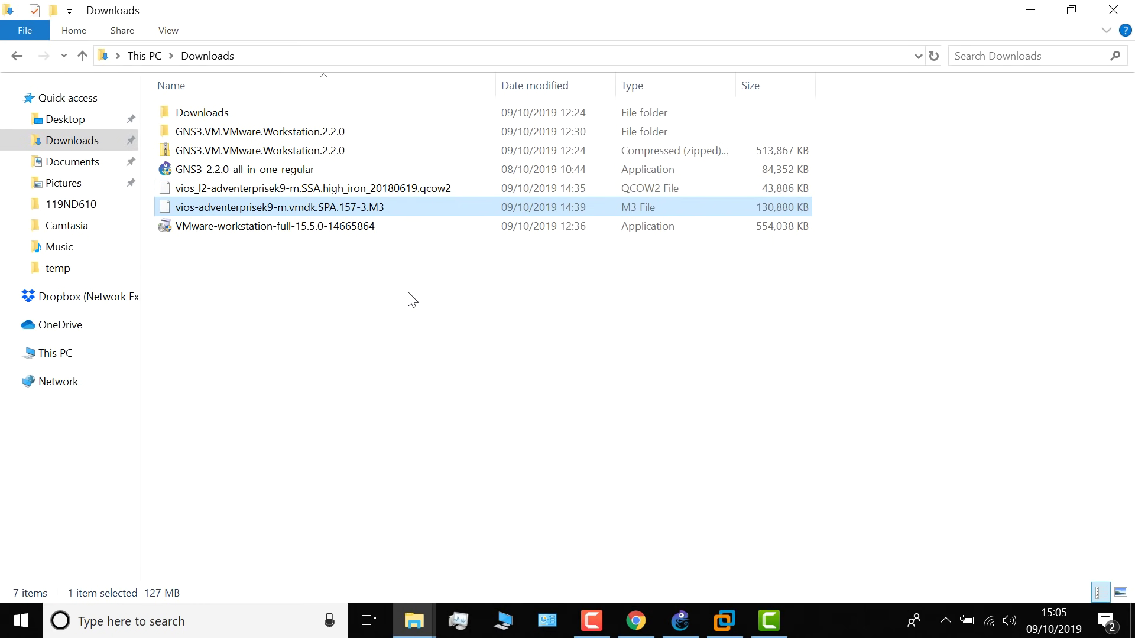
left_click(680, 621)
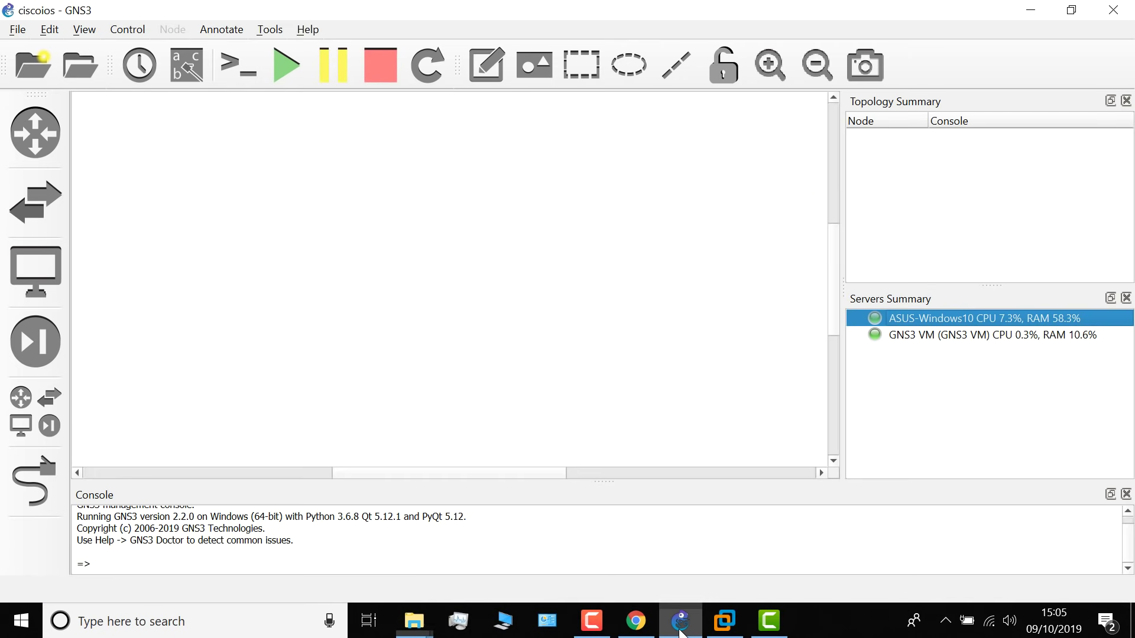
Start a new router template from the server's Cisco IOSv appliance
left_click(52, 135)
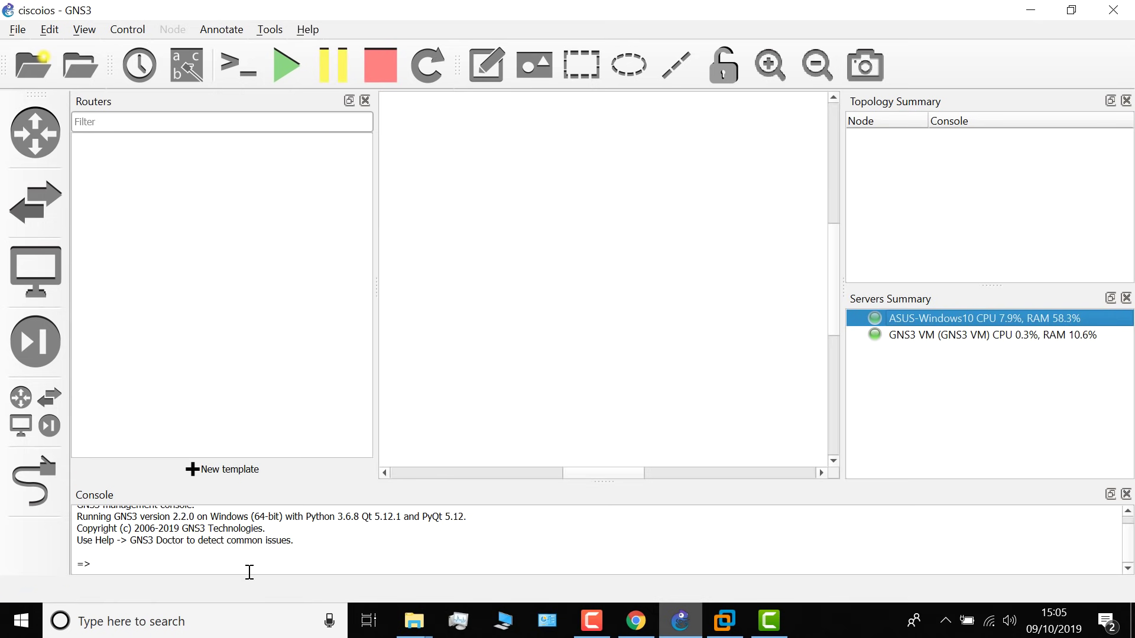
left_click(197, 473)
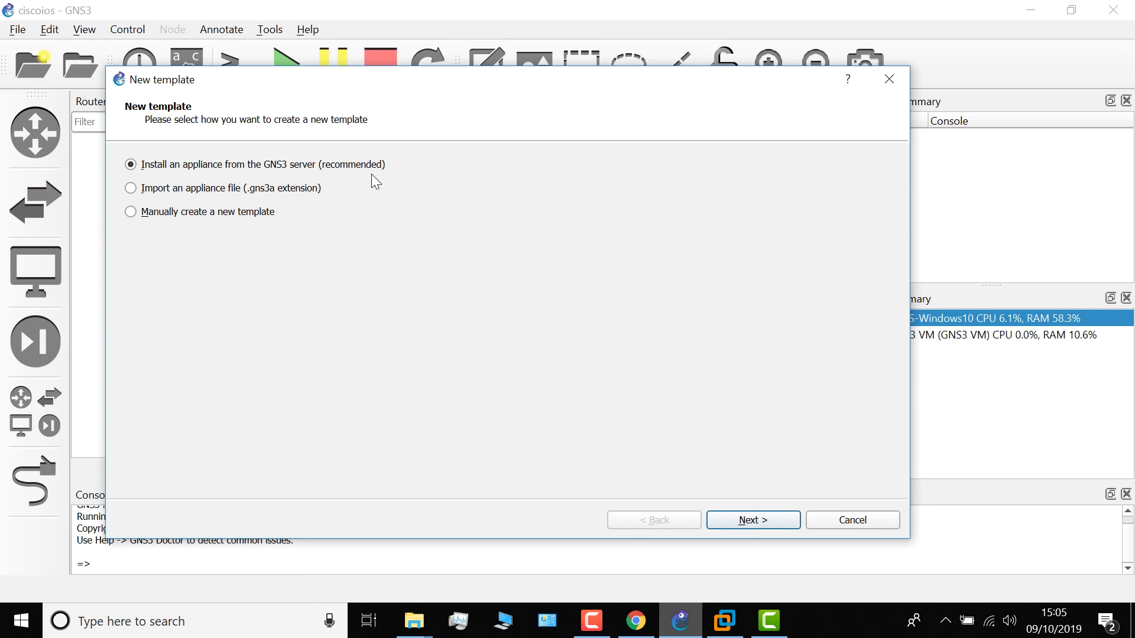
left_click(746, 527)
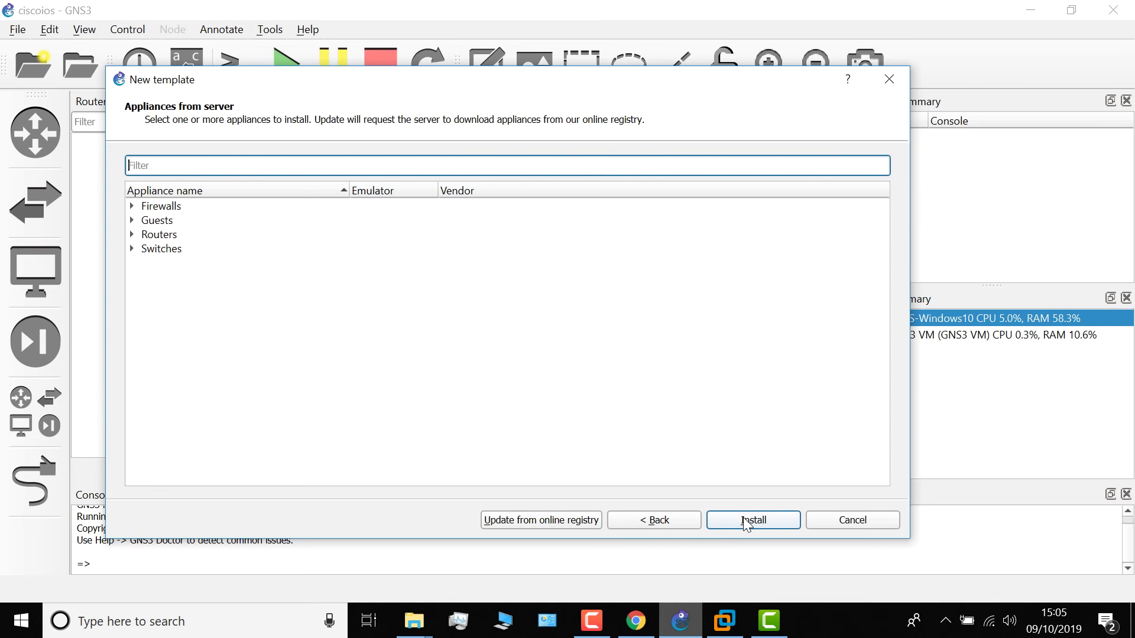
left_click(132, 235)
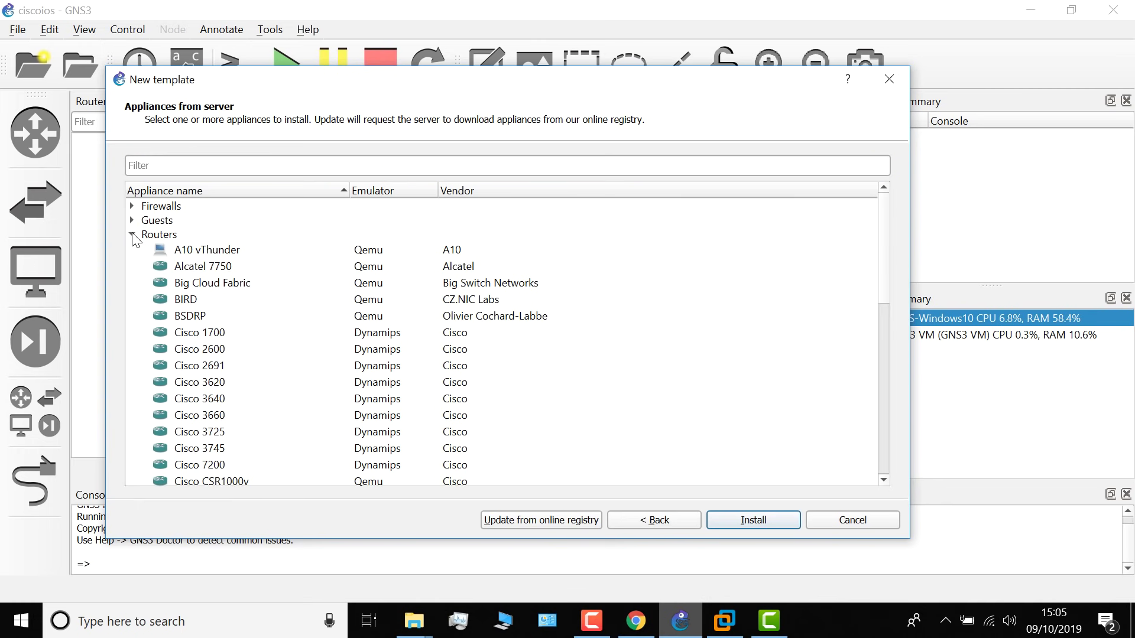
scroll(183, 317, "down", 3)
scroll(182, 315, "down", 2)
left_click(189, 291)
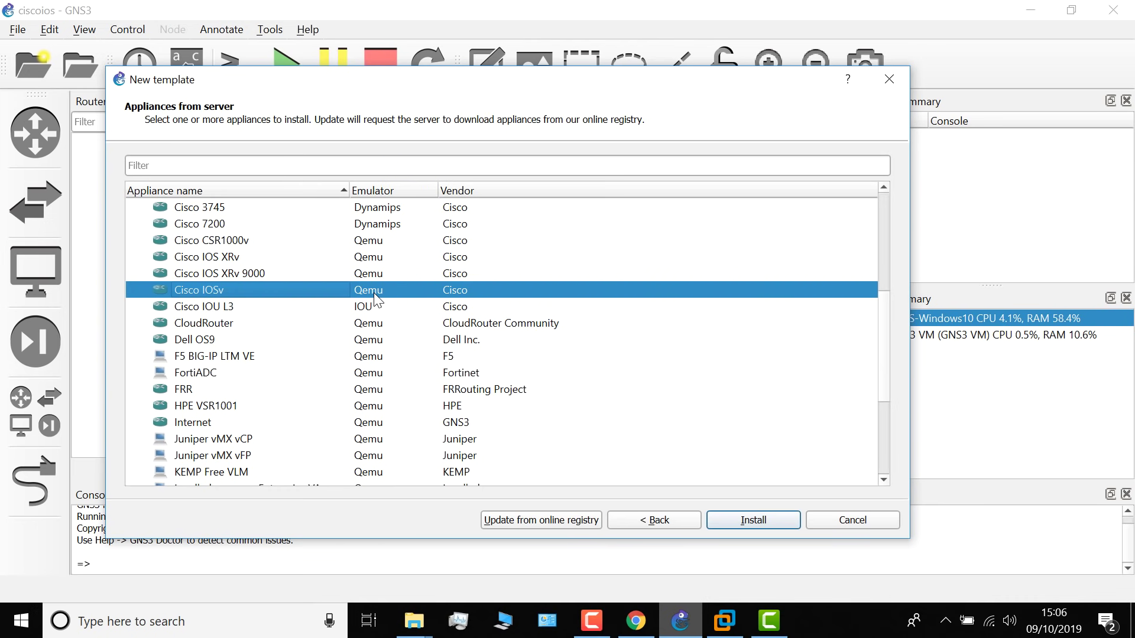
left_click(762, 519)
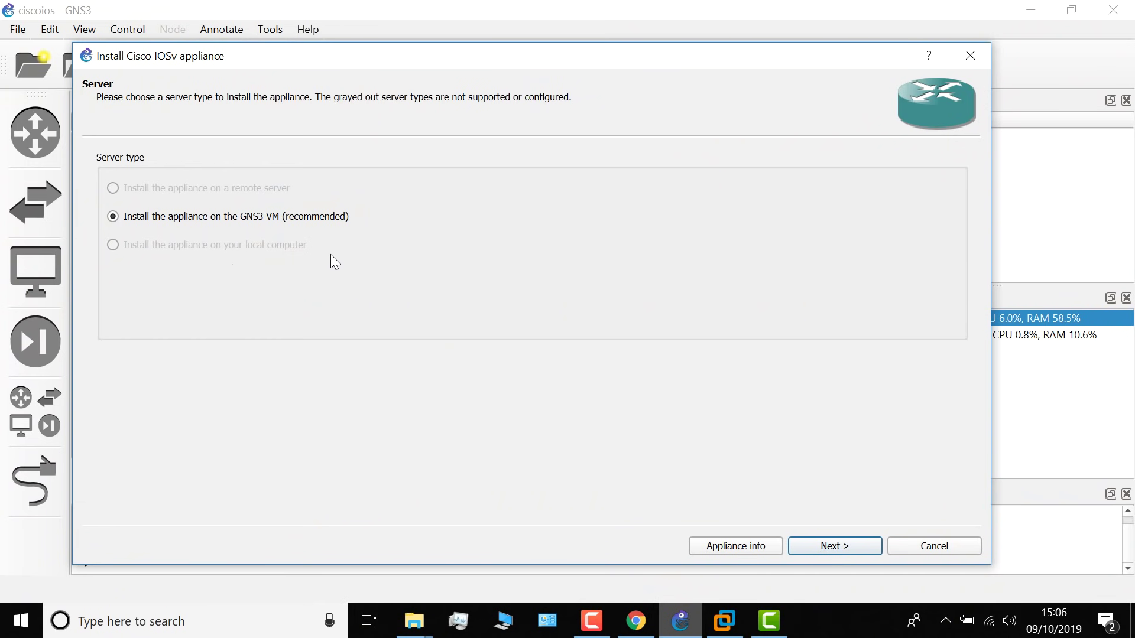
Install on the GNS3 VM with the default qemu binary and select the local 15.7(3)M3 image
left_click(829, 546)
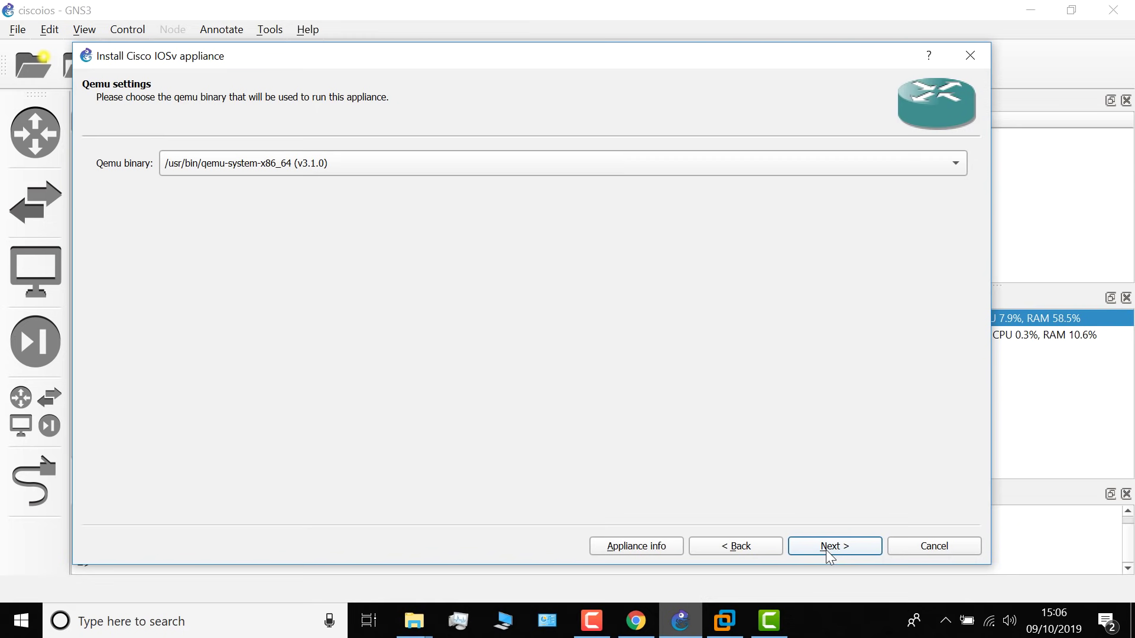
left_click(829, 546)
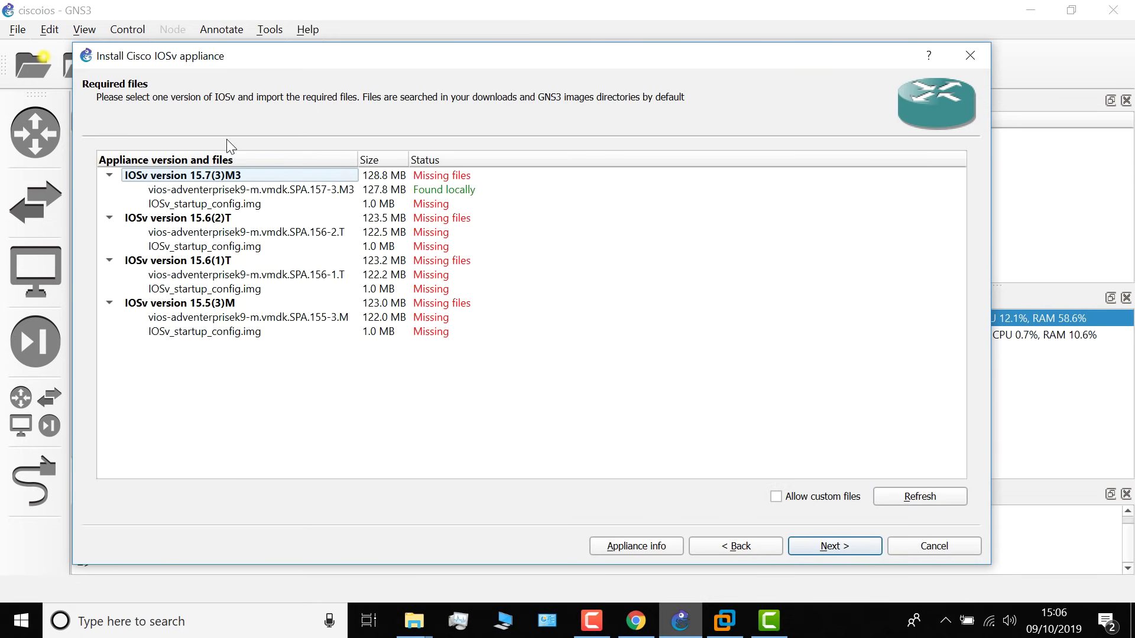
left_click(246, 190)
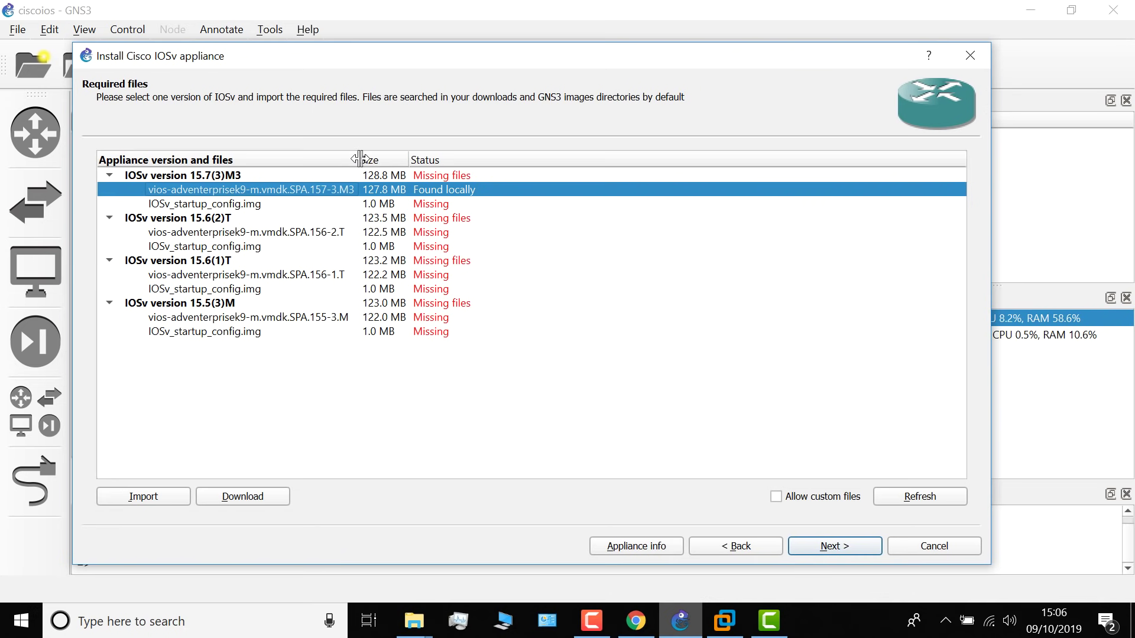
left_click_drag(358, 158, 394, 158)
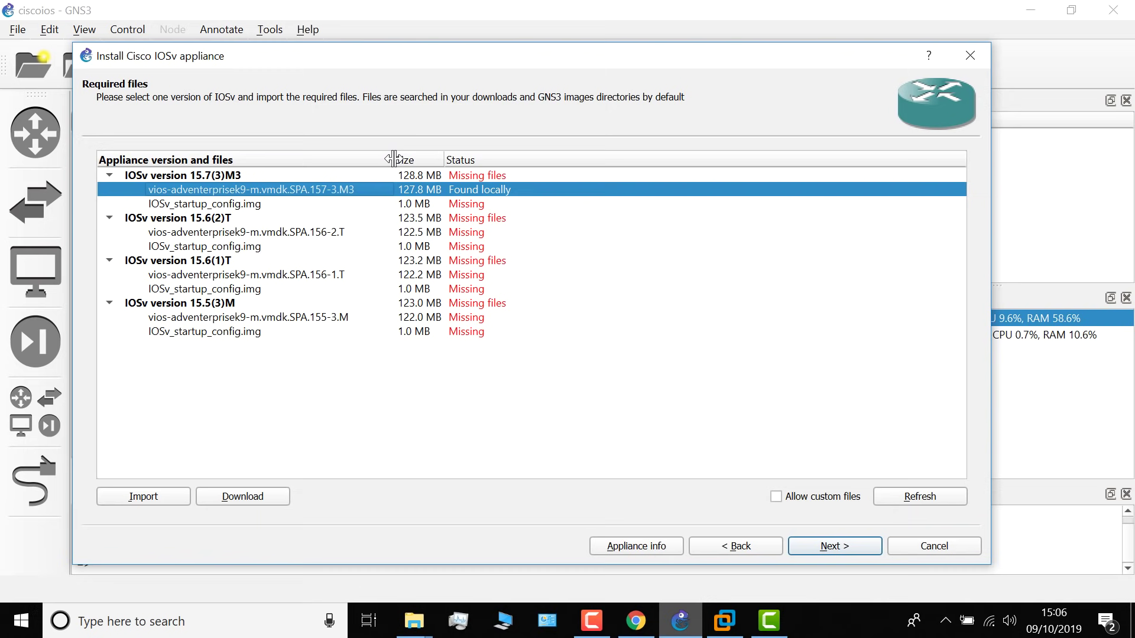
Download IOSv_startup_config.img from SourceForge, declining the privacy popup and saving the file
left_click(230, 206)
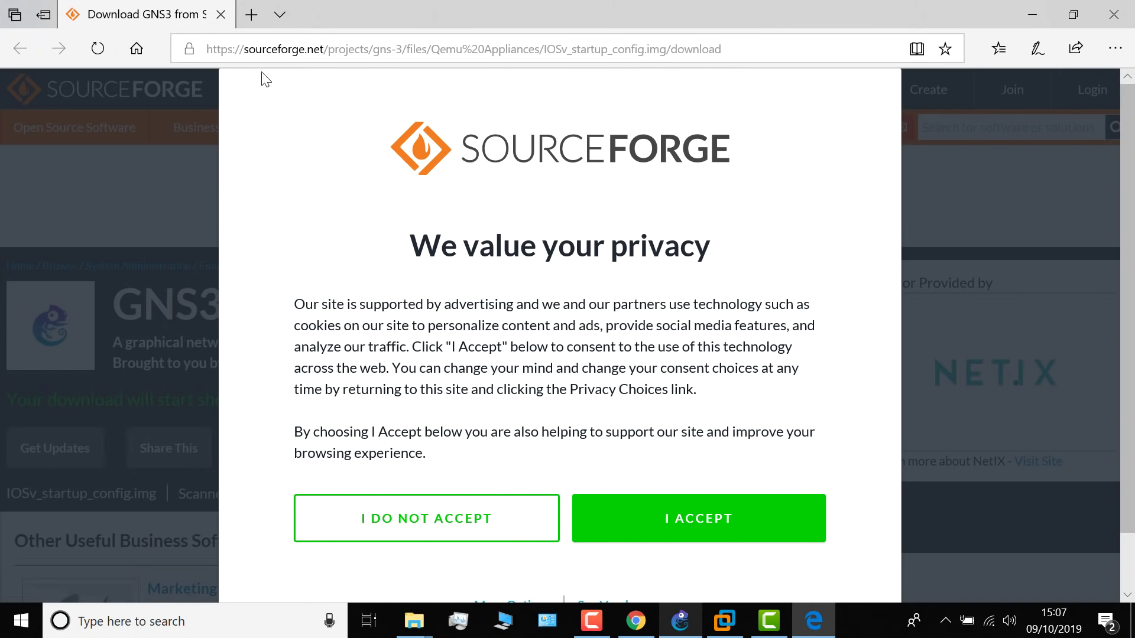
left_click(456, 514)
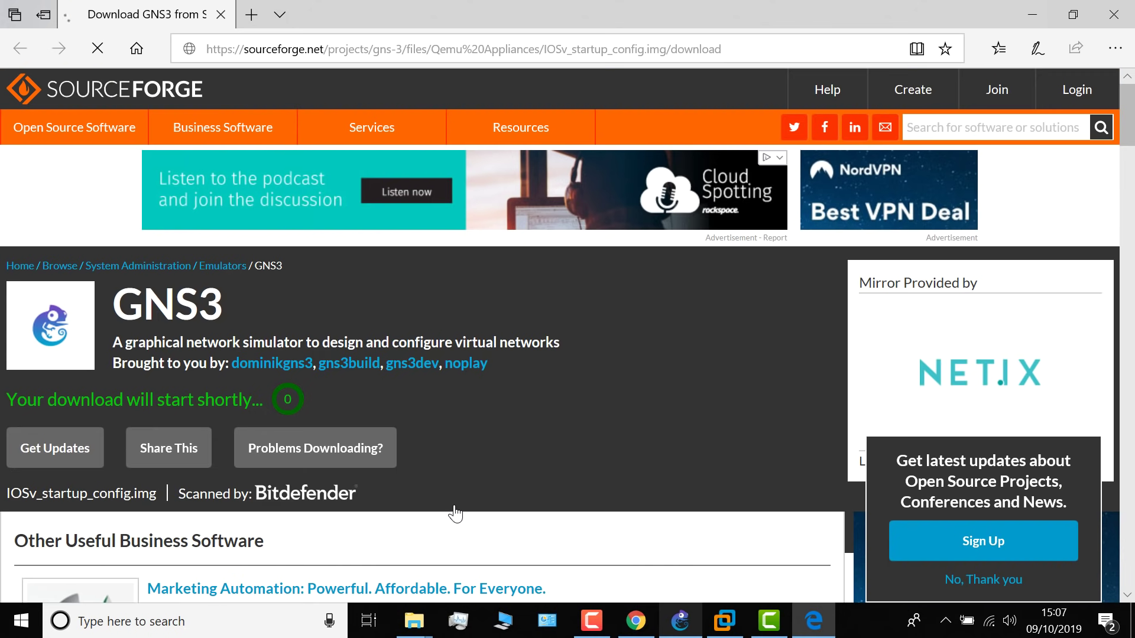
left_click(724, 572)
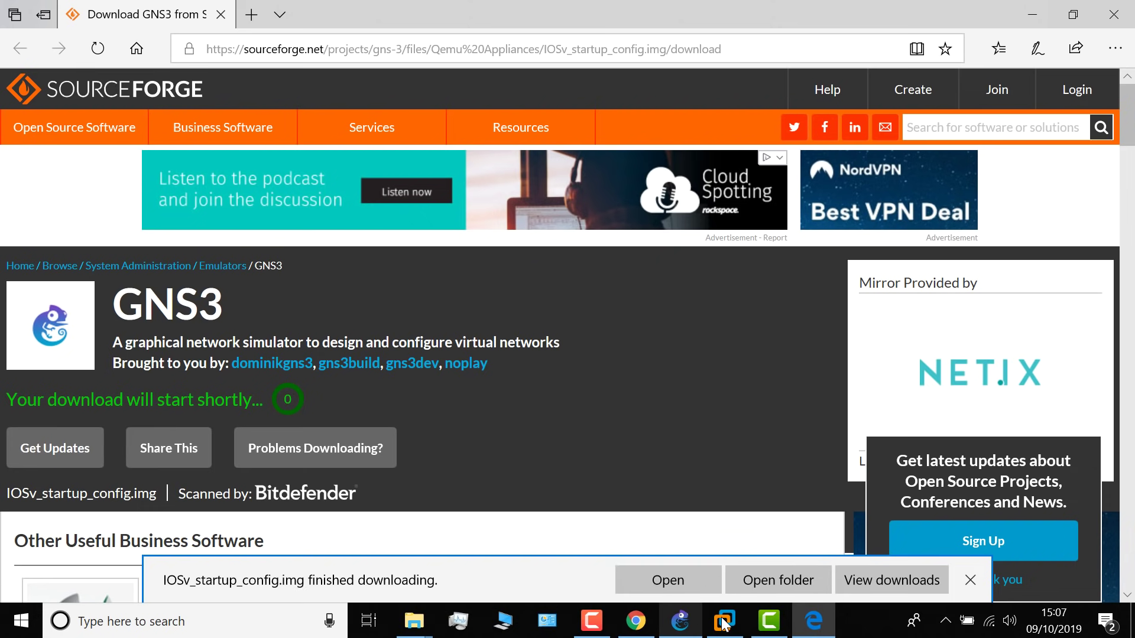
Refresh the wizard, select the now-complete 15.7(3)M3 files, and finish creating the Cisco IOSv template
left_click(680, 621)
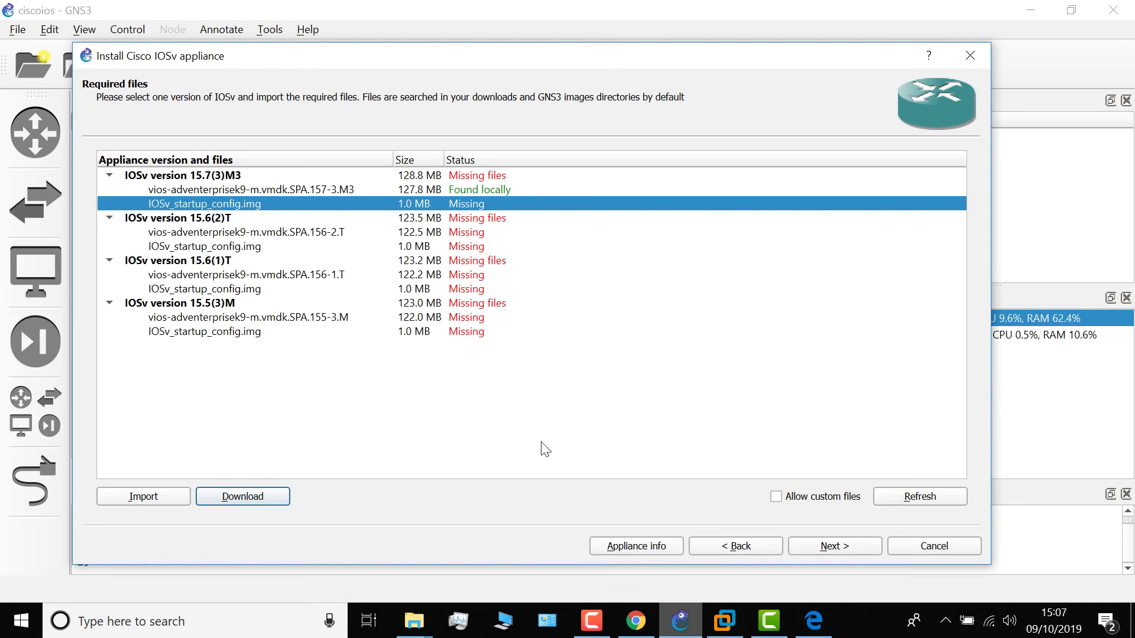
left_click(927, 501)
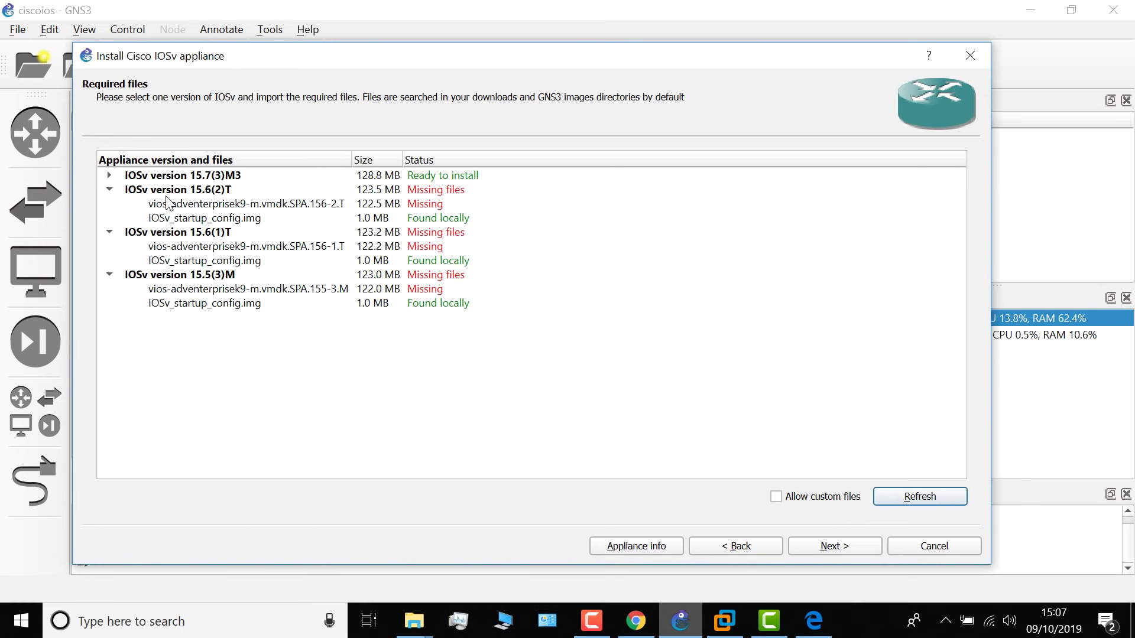
left_click(118, 177)
left_click(219, 207)
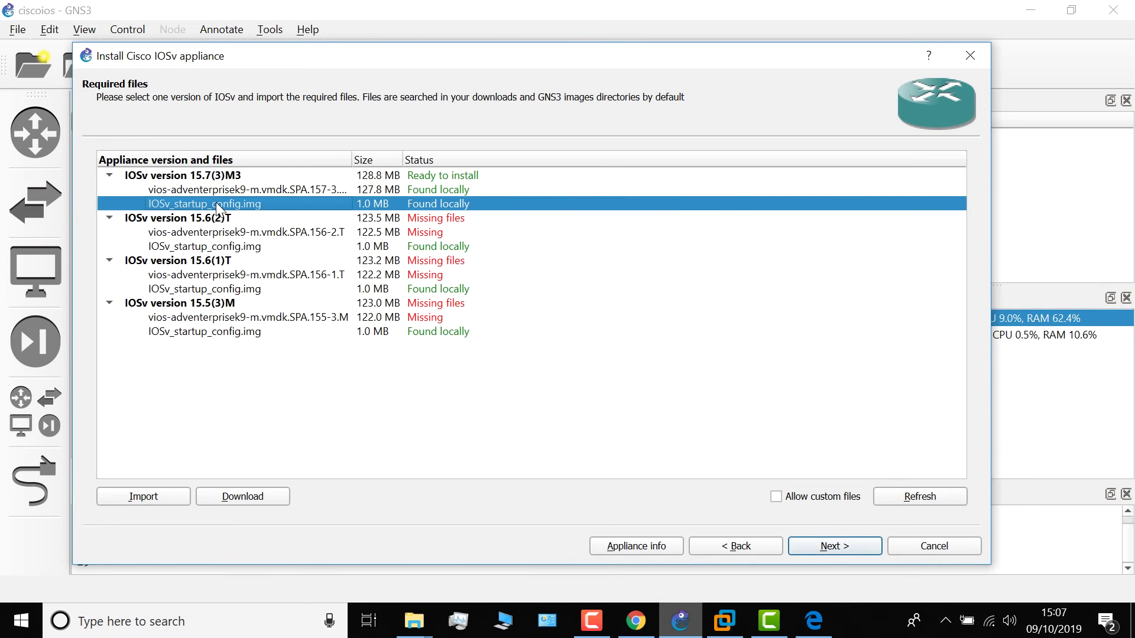
left_click(219, 190)
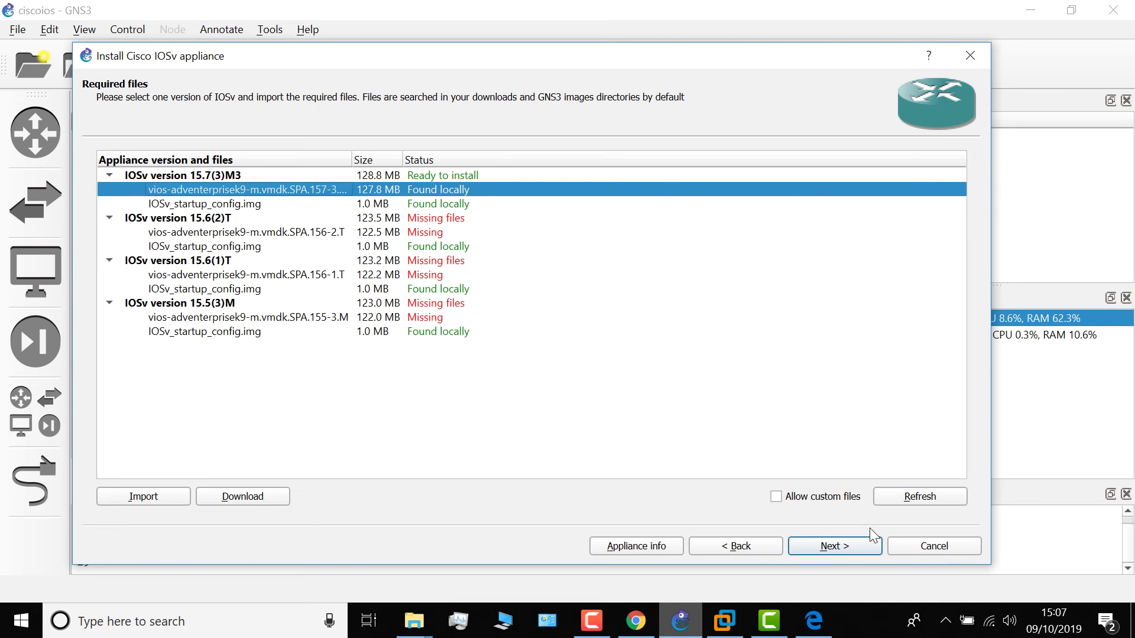
left_click(851, 552)
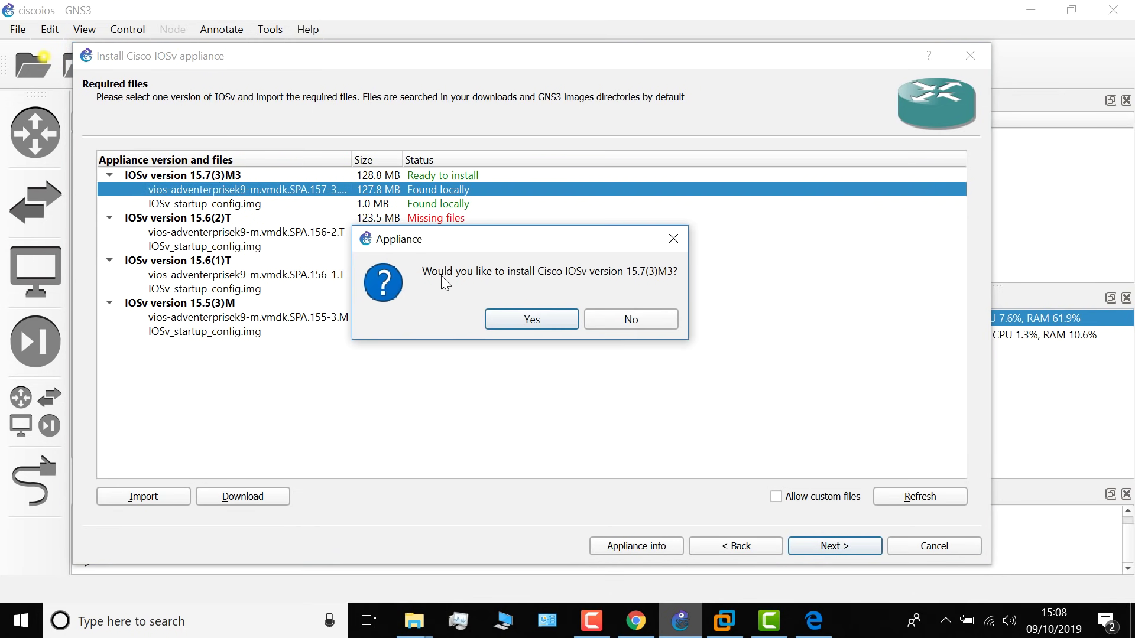
left_click(561, 324)
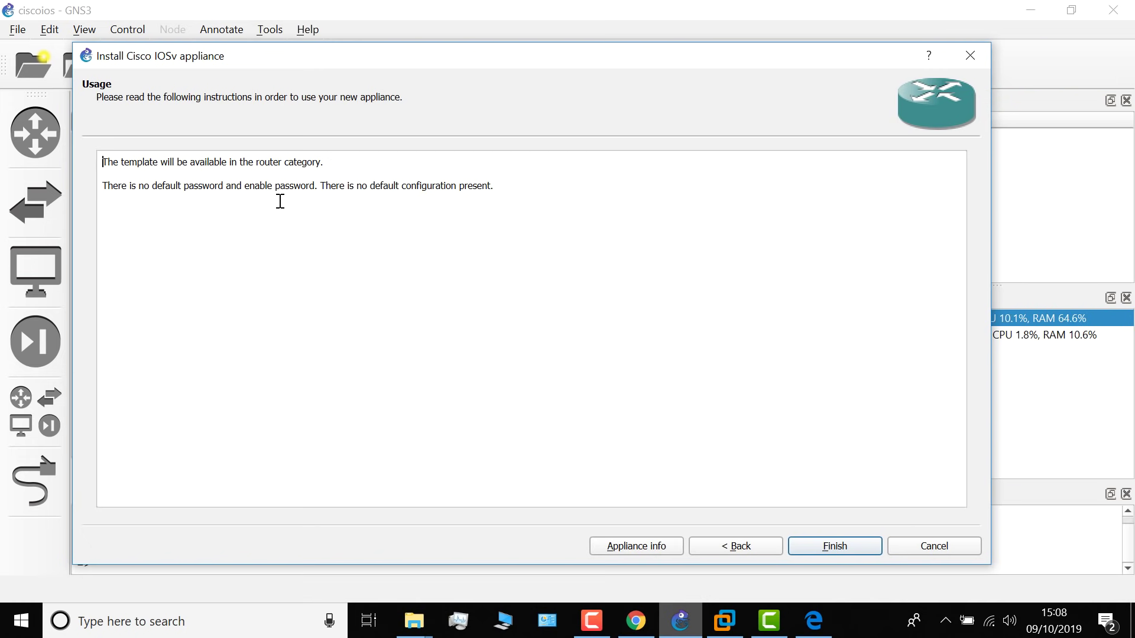
left_click(846, 548)
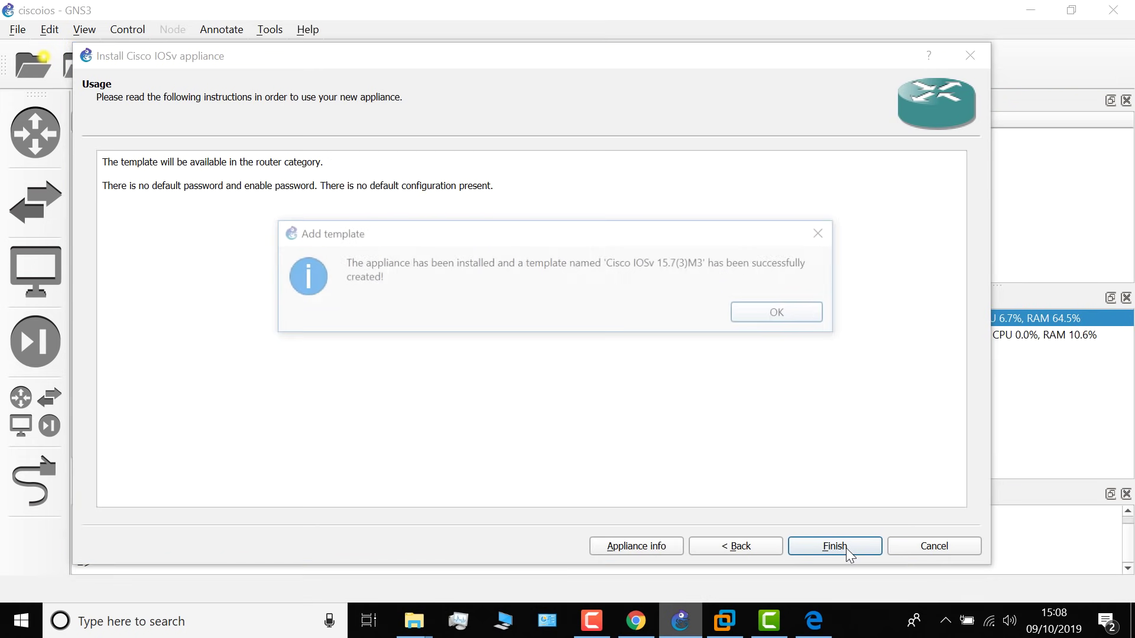
left_click(784, 319)
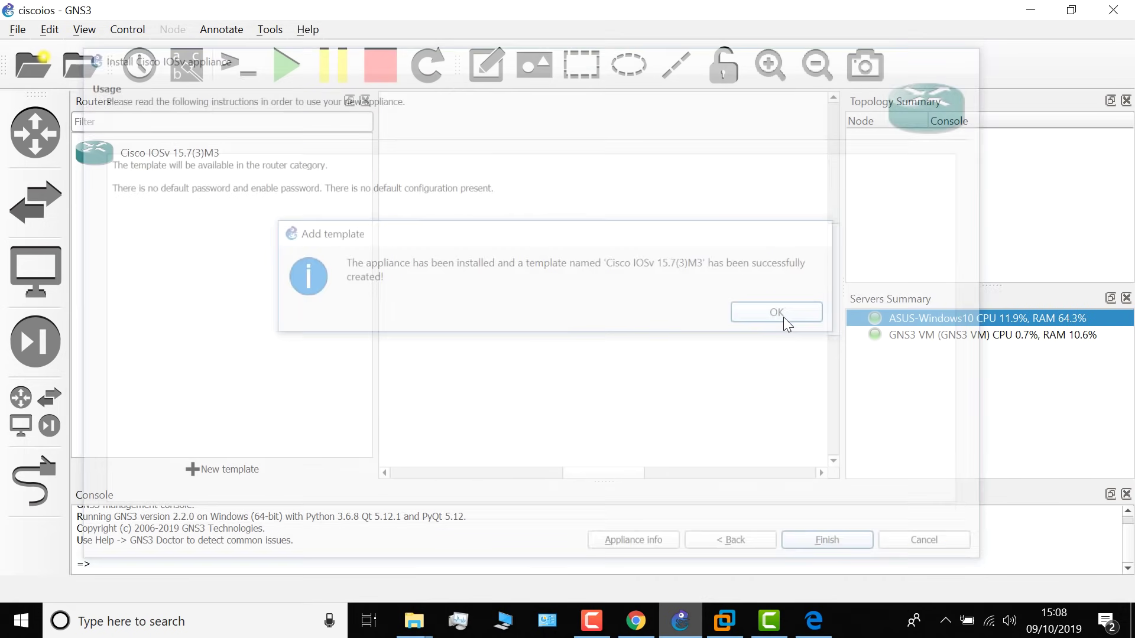
Start a new switch template from the server's Cisco IOSvL2 appliance
left_click(215, 160)
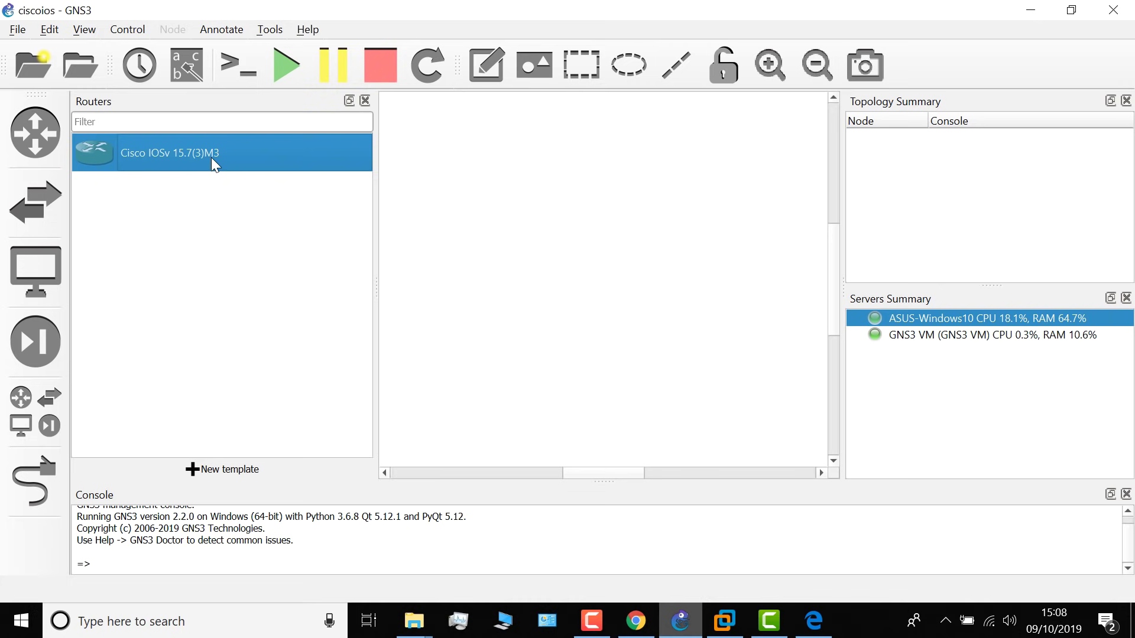
left_click(28, 227)
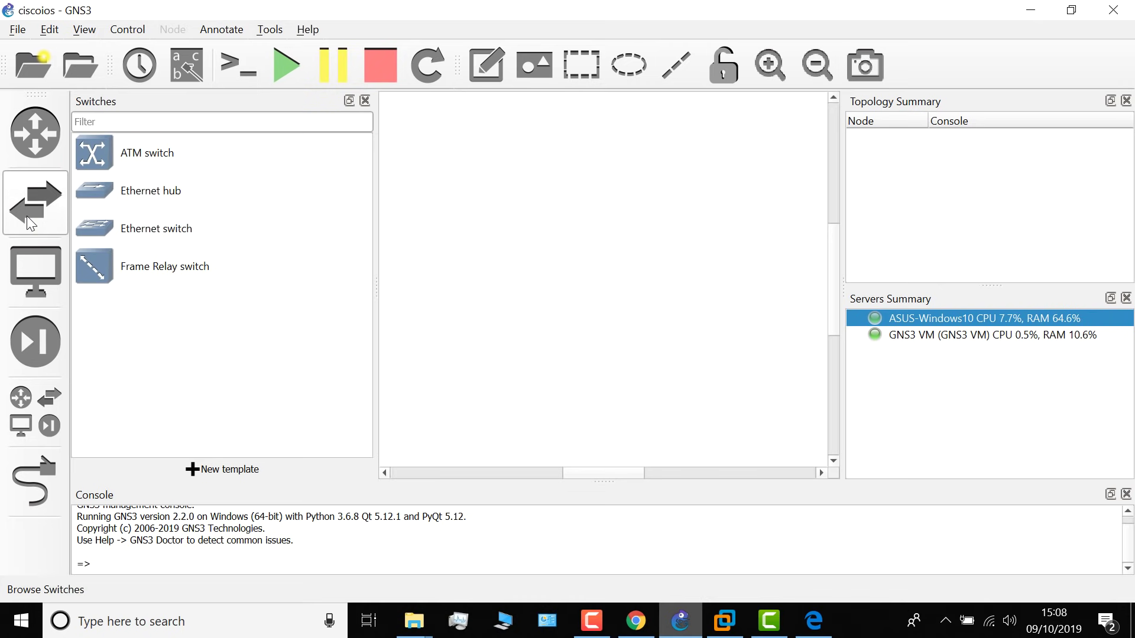
left_click(212, 469)
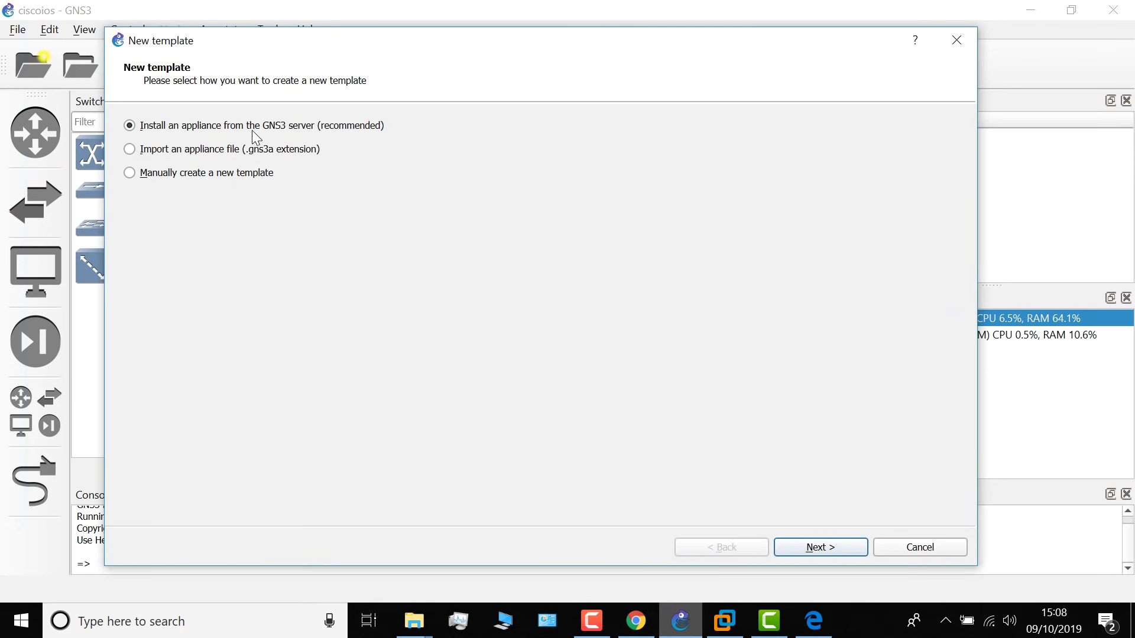
left_click(814, 553)
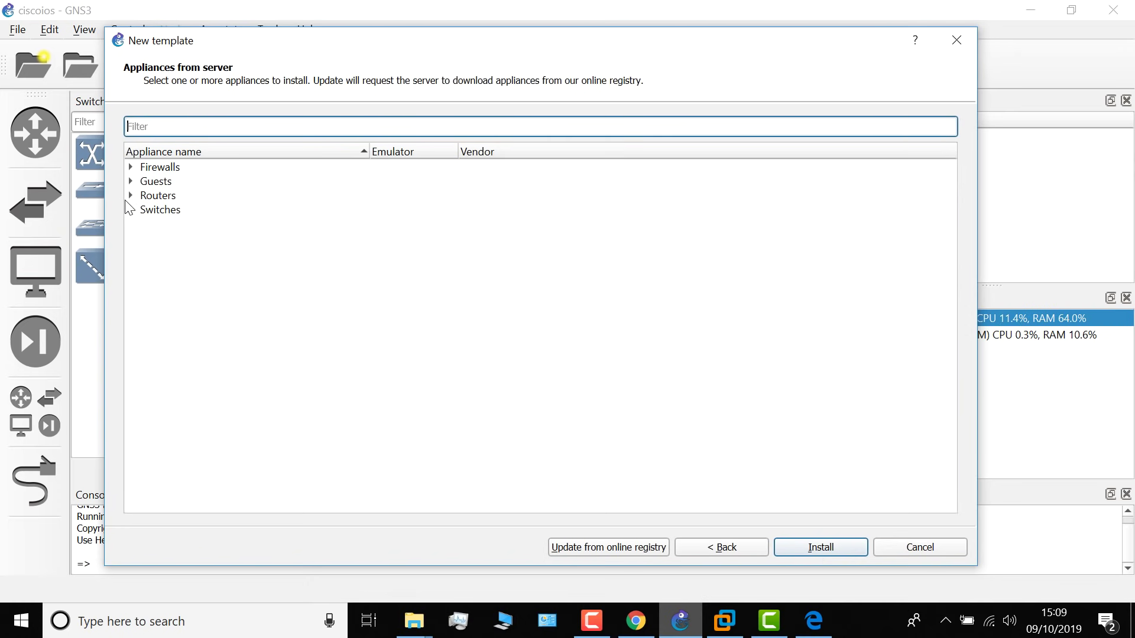
left_click(130, 210)
left_click(196, 274)
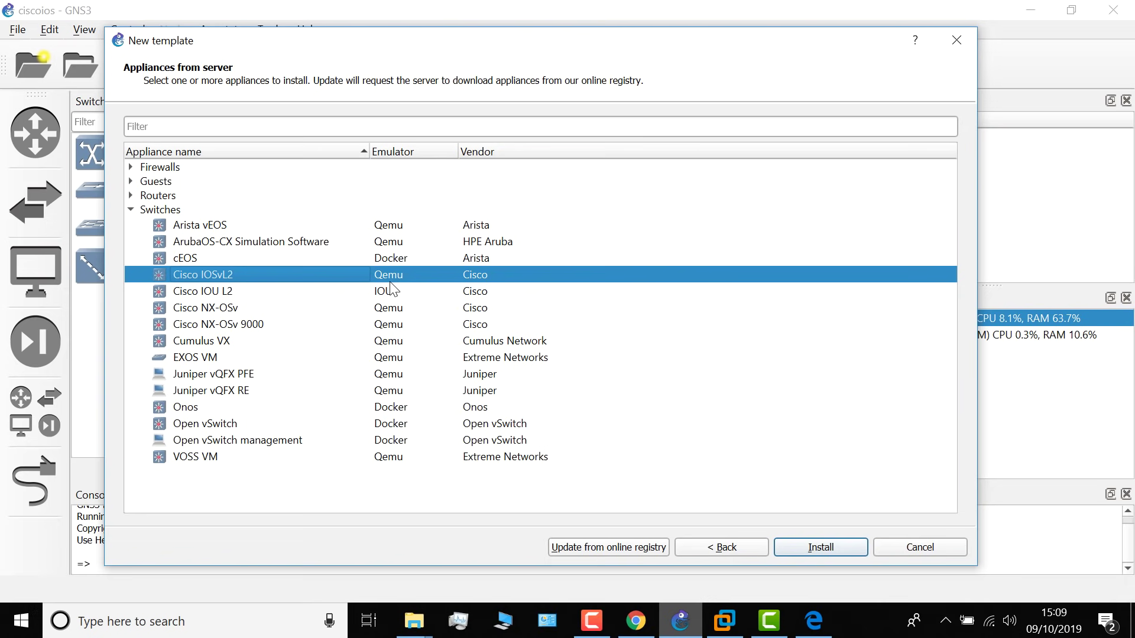
left_click(825, 548)
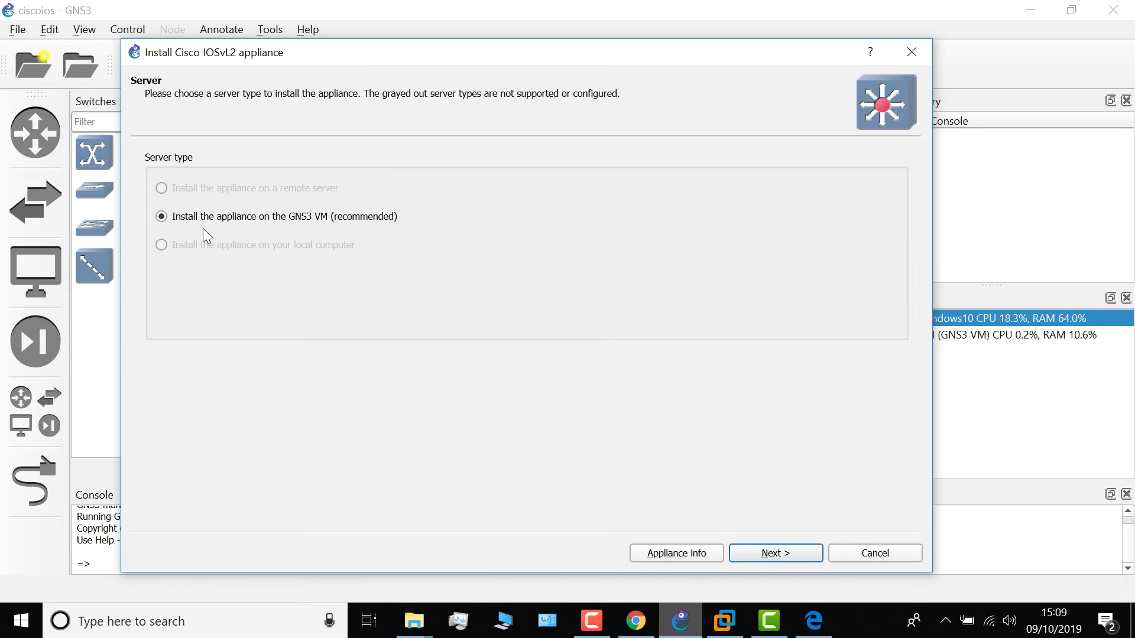
Install IOSvL2 15.2.1 on the GNS3 VM with the default qemu binary and confirm the template
left_click(793, 557)
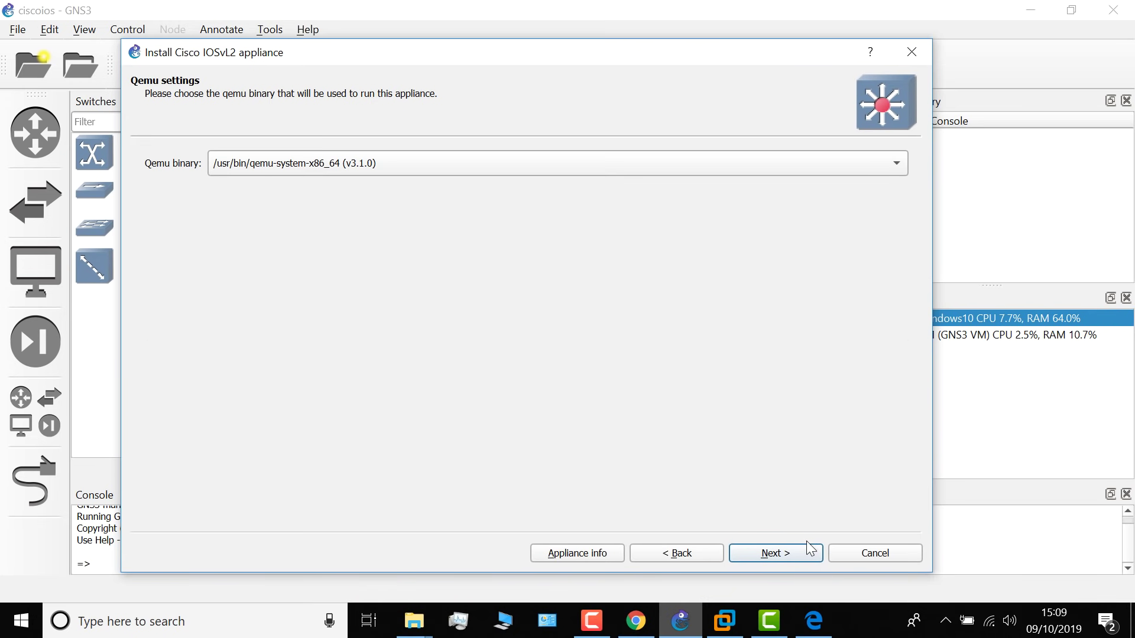
left_click(799, 550)
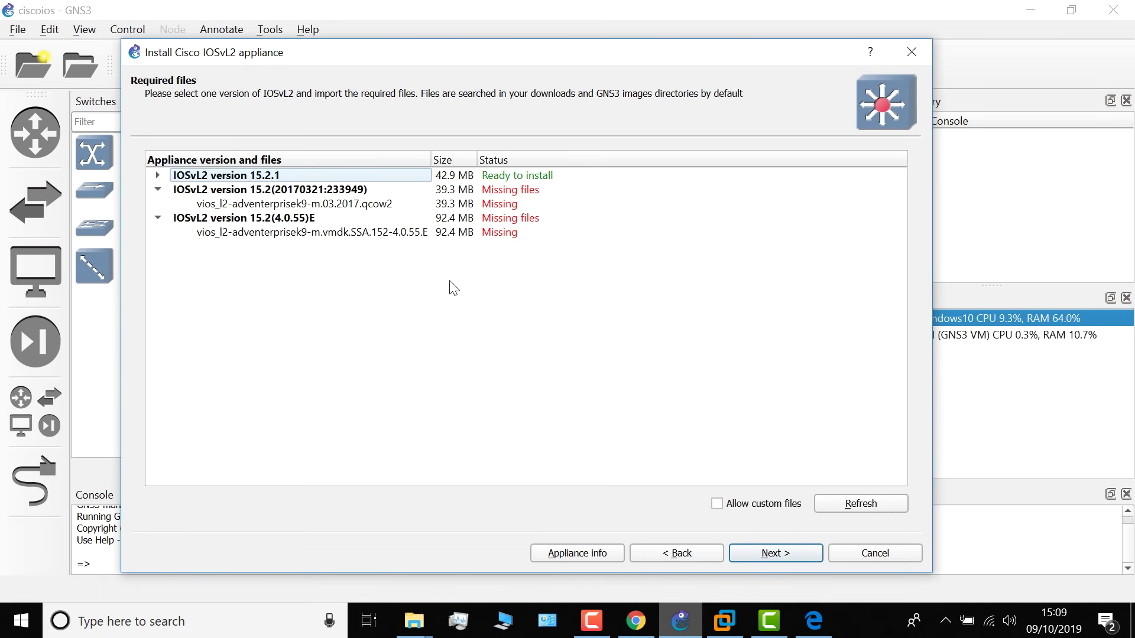
left_click(158, 175)
left_click(363, 180)
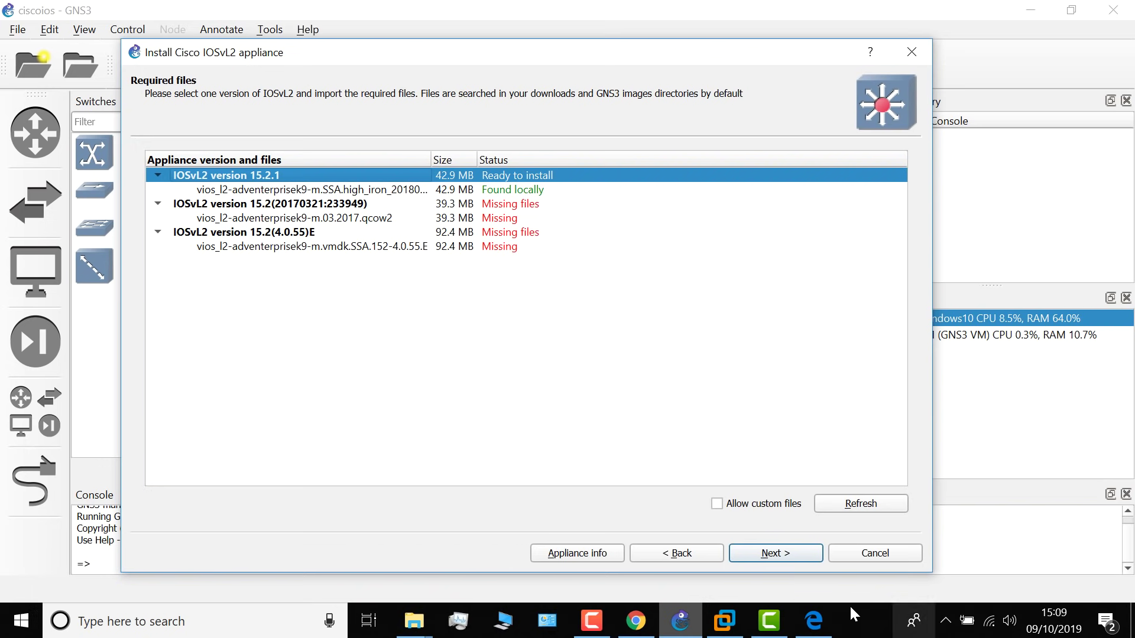
left_click(779, 554)
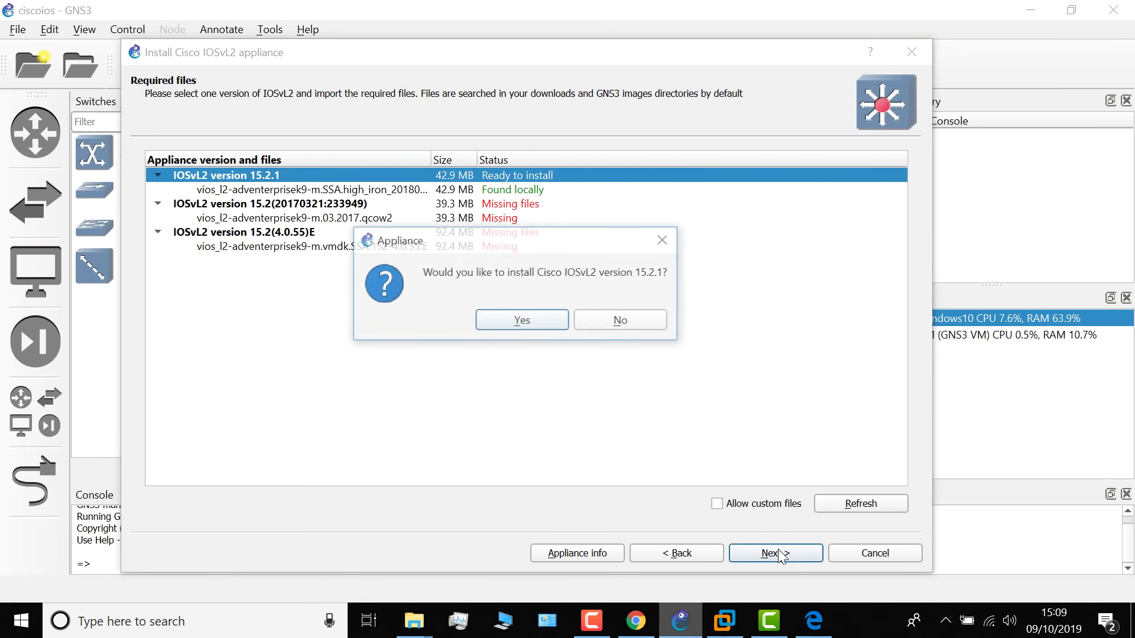
left_click(542, 321)
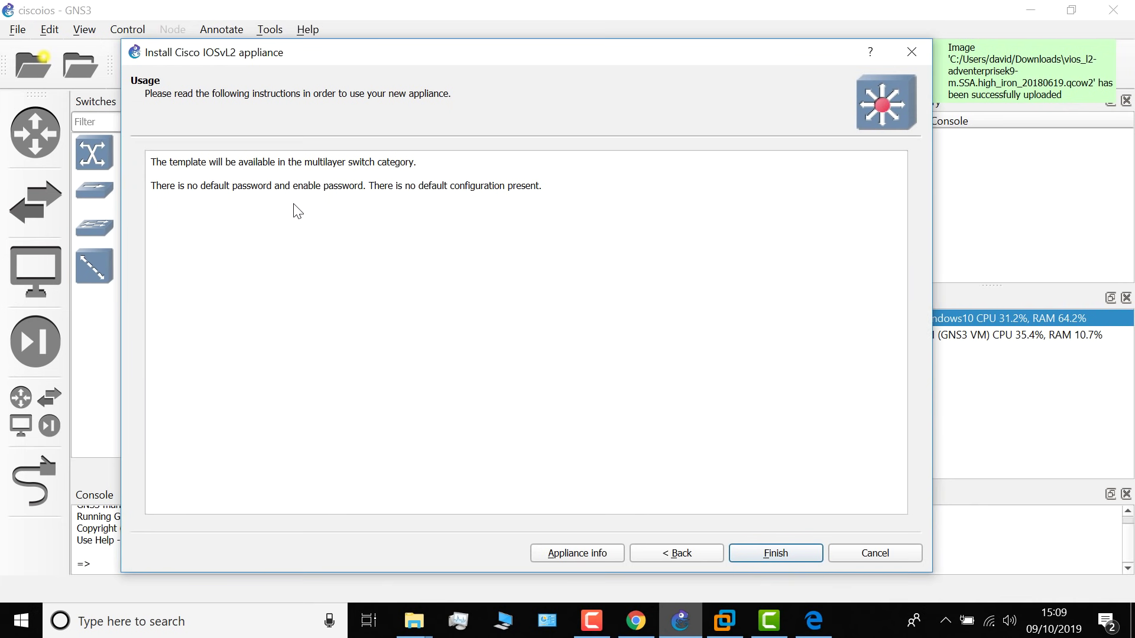
left_click(793, 551)
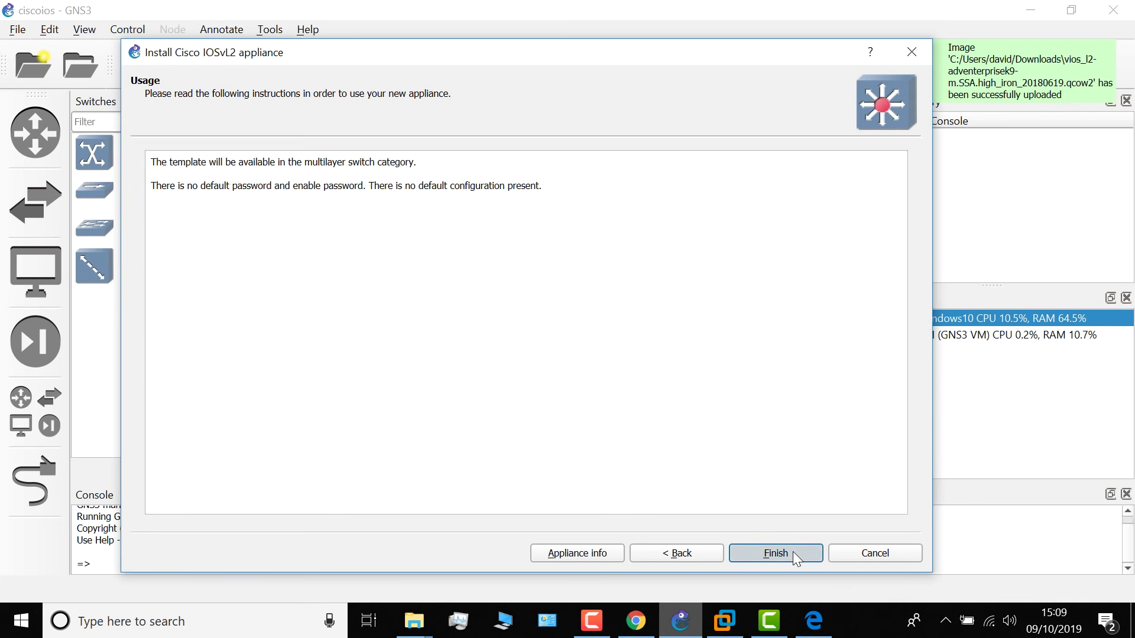
left_click(793, 315)
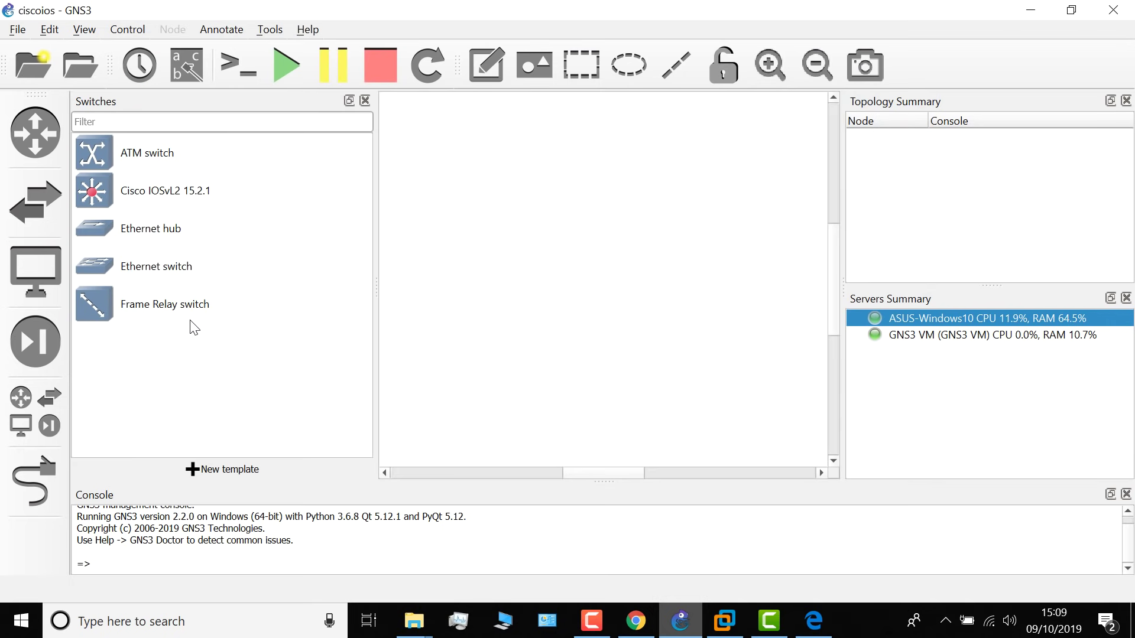
Place the IOSvL2 switch between two IOSv routers on the canvas
left_click_drag(177, 190, 556, 211)
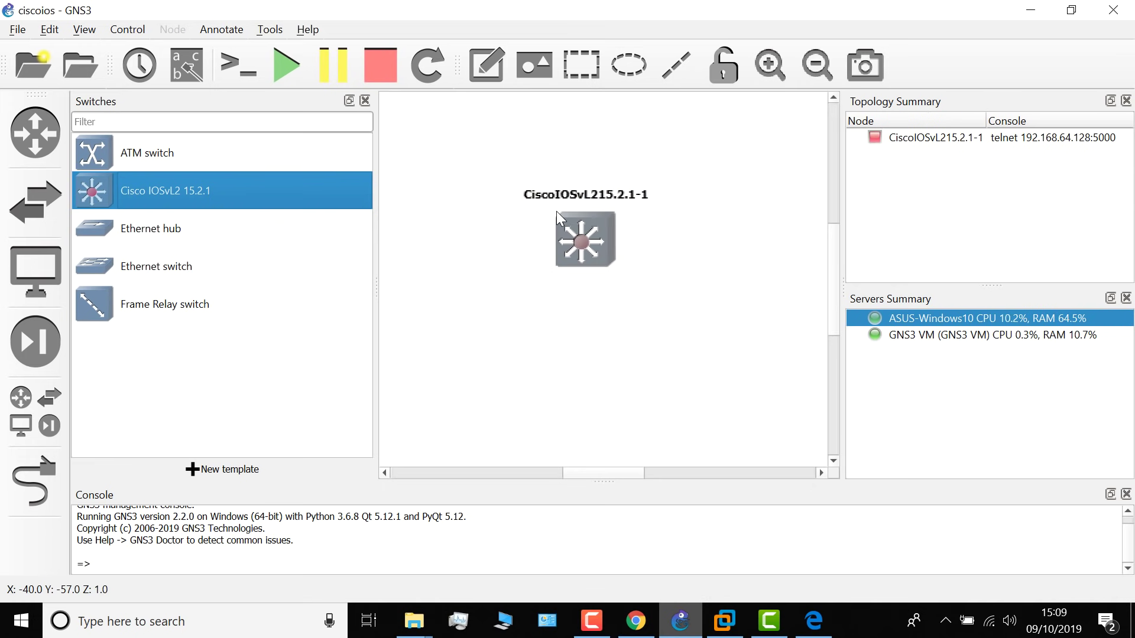
left_click(36, 125)
left_click_drag(139, 156, 469, 251)
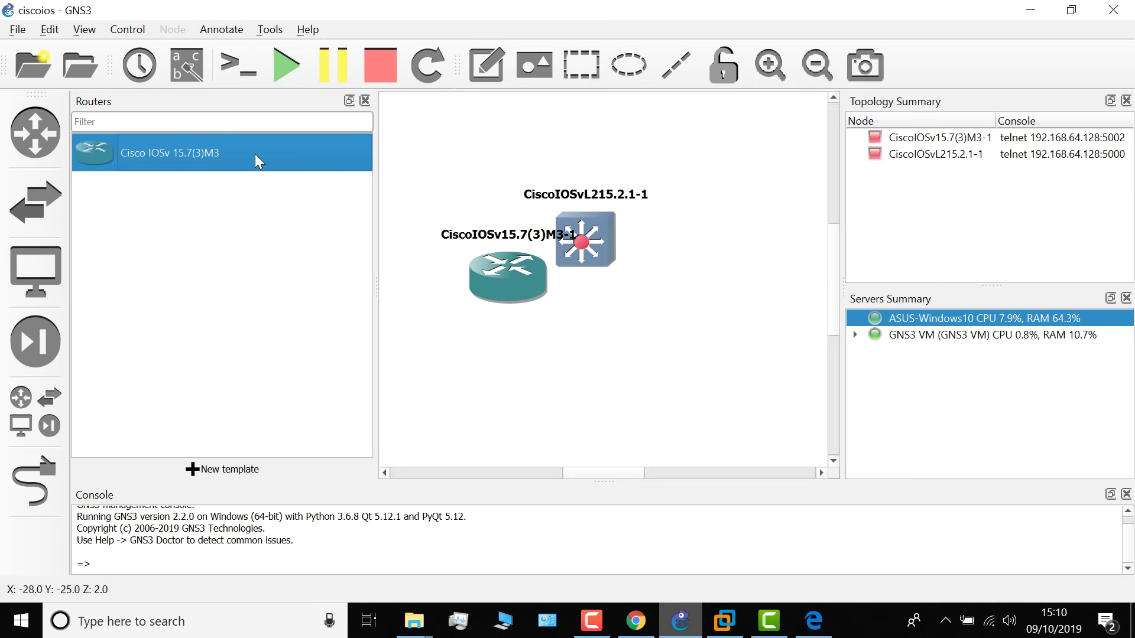
left_click_drag(256, 159, 758, 254)
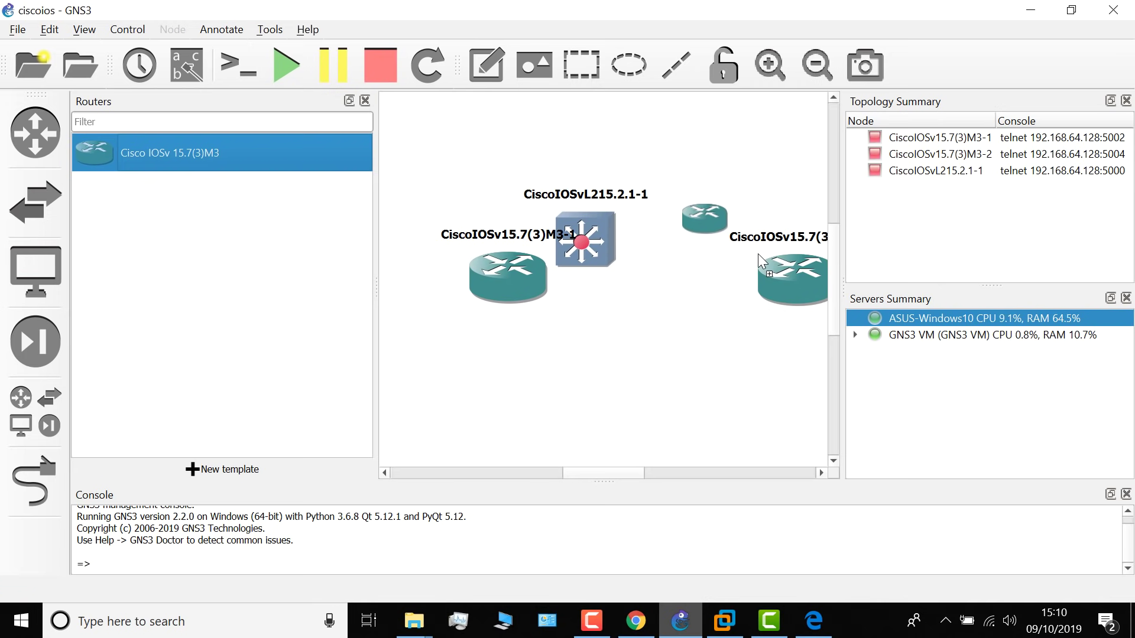
left_click(368, 103)
left_click_drag(334, 274, 171, 230)
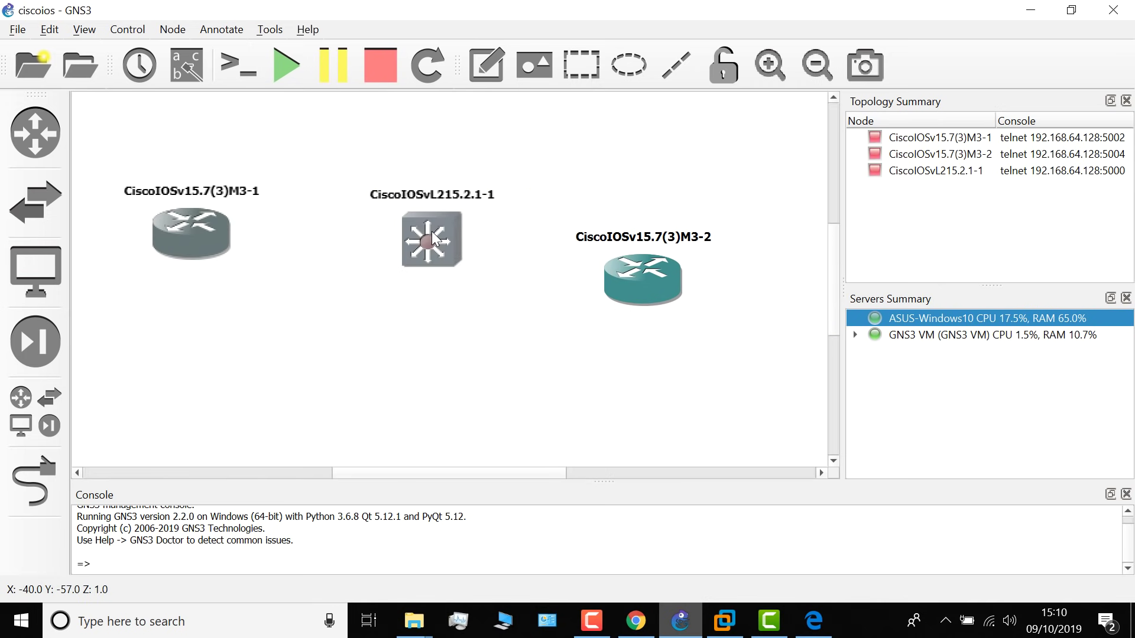
left_click_drag(433, 239, 446, 224)
left_click_drag(669, 275, 728, 223)
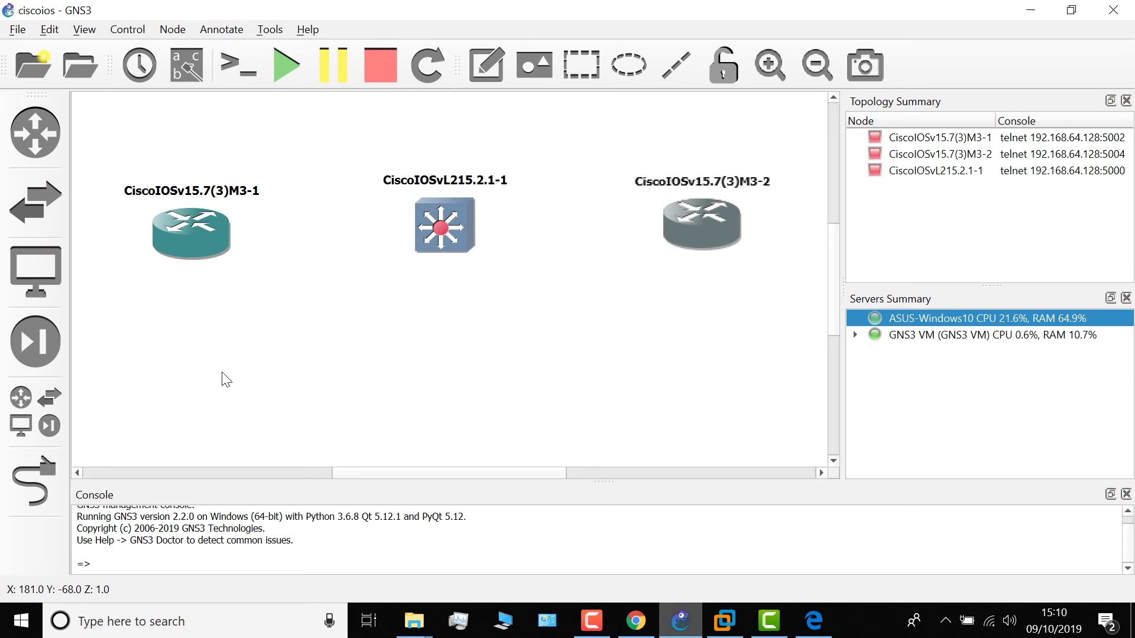
Link each router's Gi0/0 to a switch port and start all devices
left_click(33, 482)
left_click(188, 224)
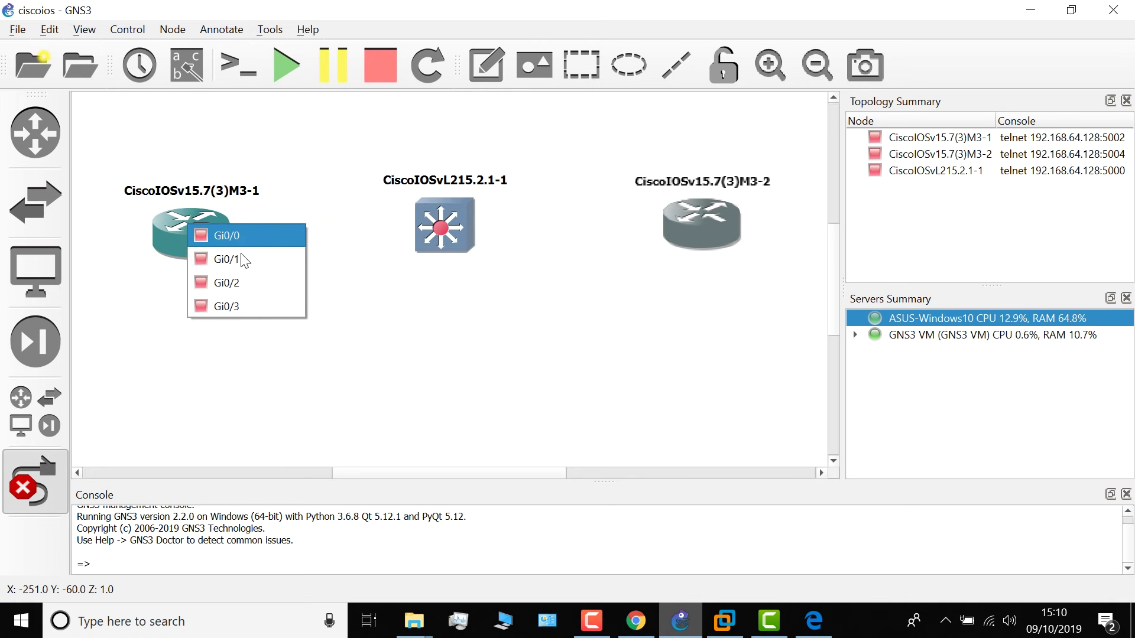
left_click(245, 260)
left_click(434, 228)
left_click(455, 234)
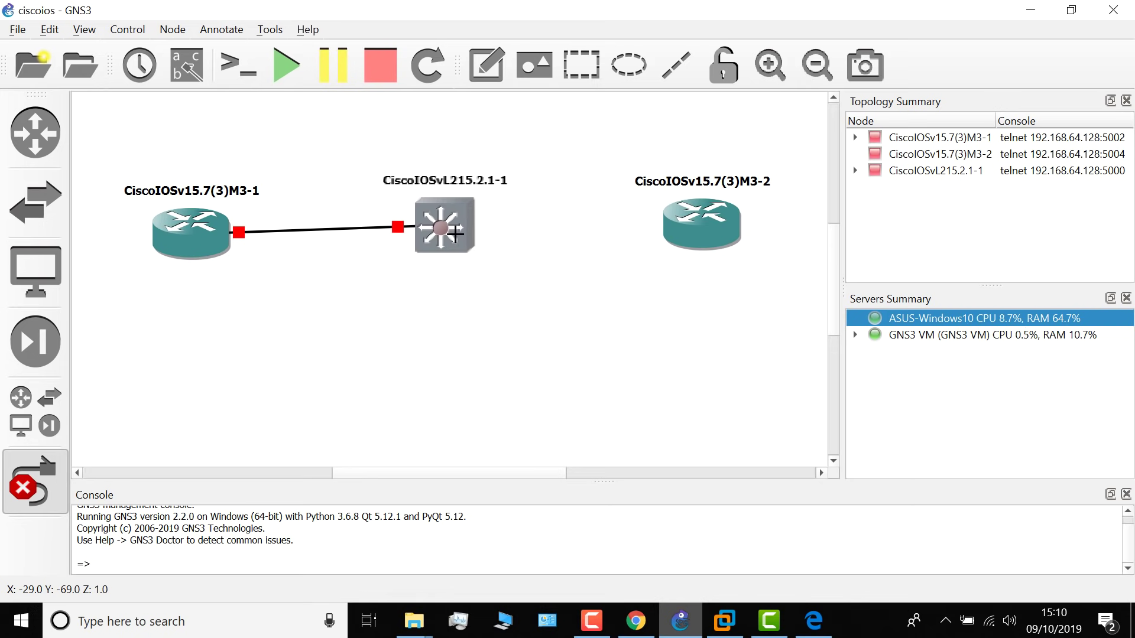
left_click(460, 250)
left_click(467, 248)
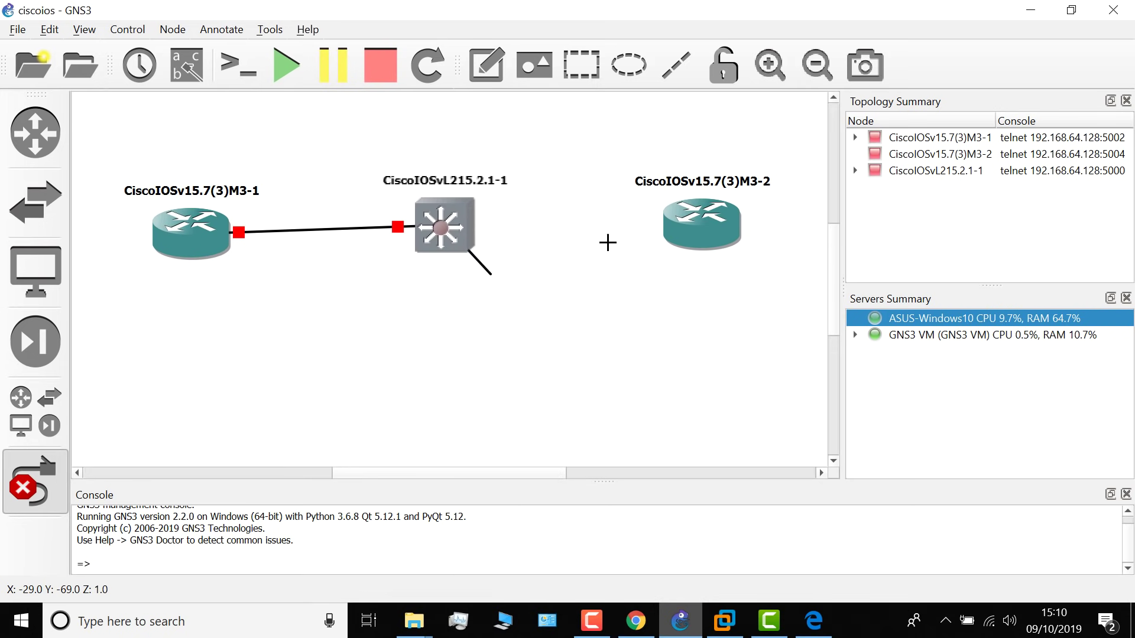
left_click(701, 222)
left_click(730, 234)
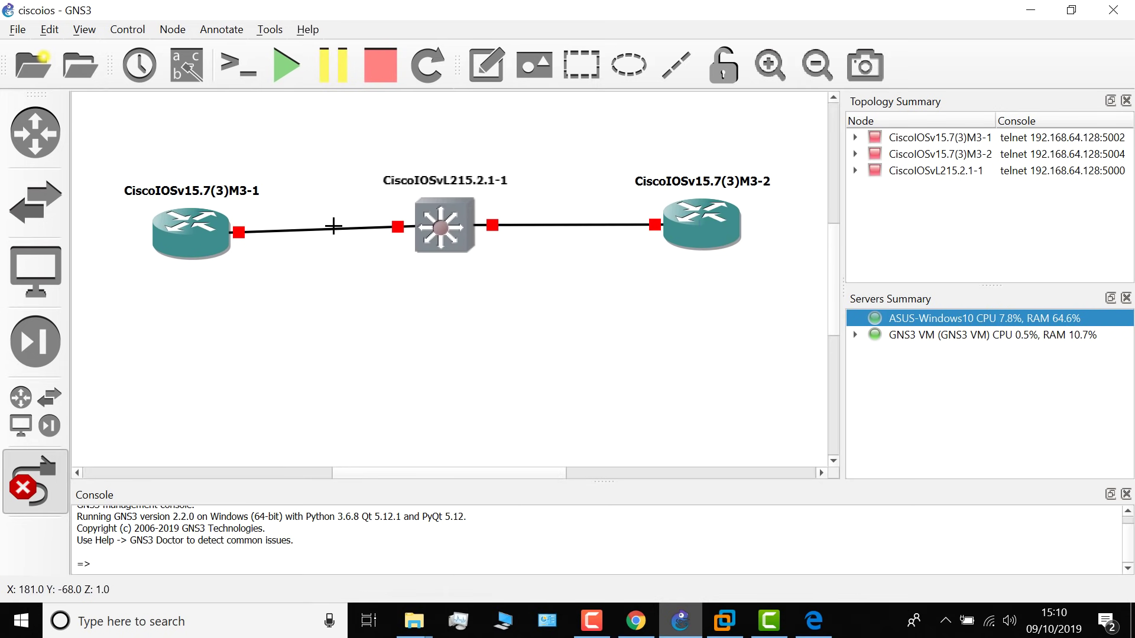
left_click(40, 495)
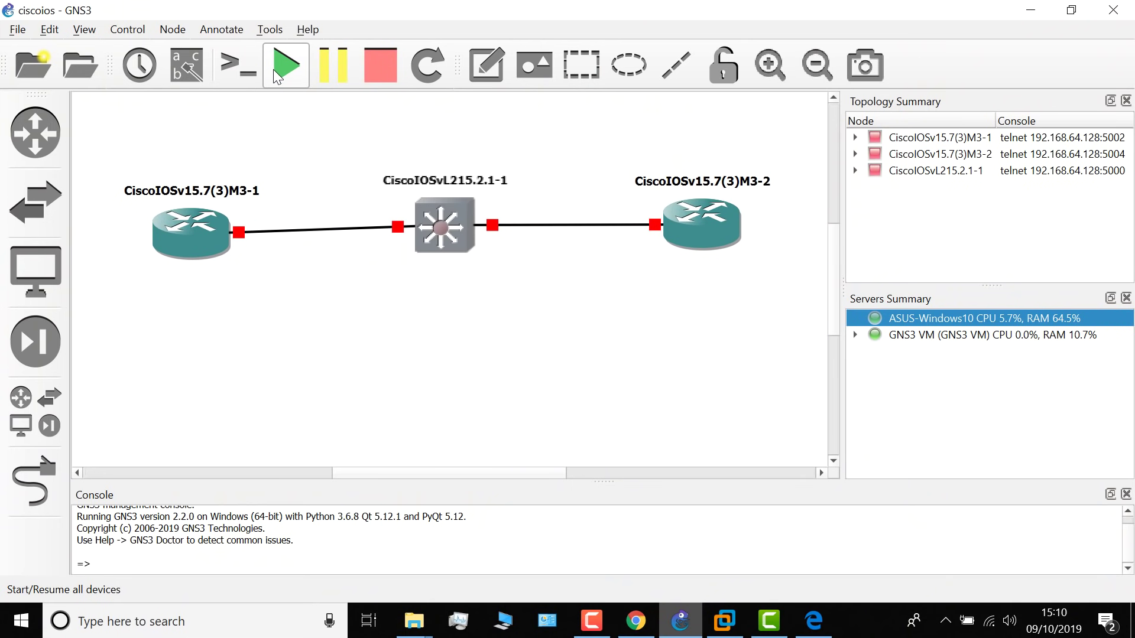
left_click(273, 69)
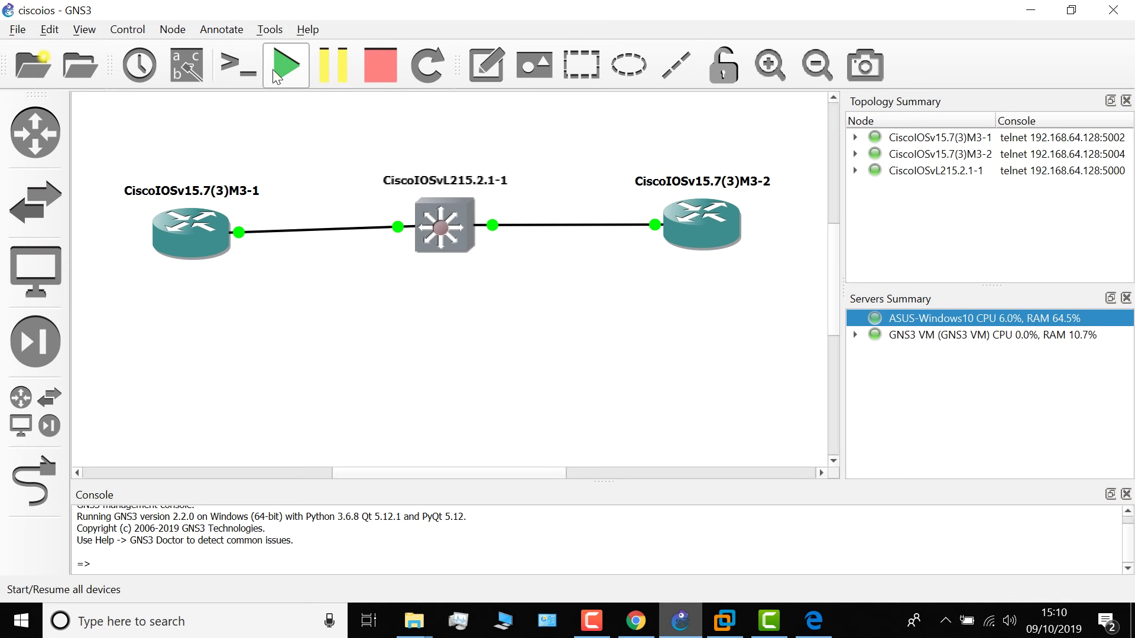
Open Solar-PuTTY consoles to all nodes, adding the second router's console from its context menu
left_click(235, 72)
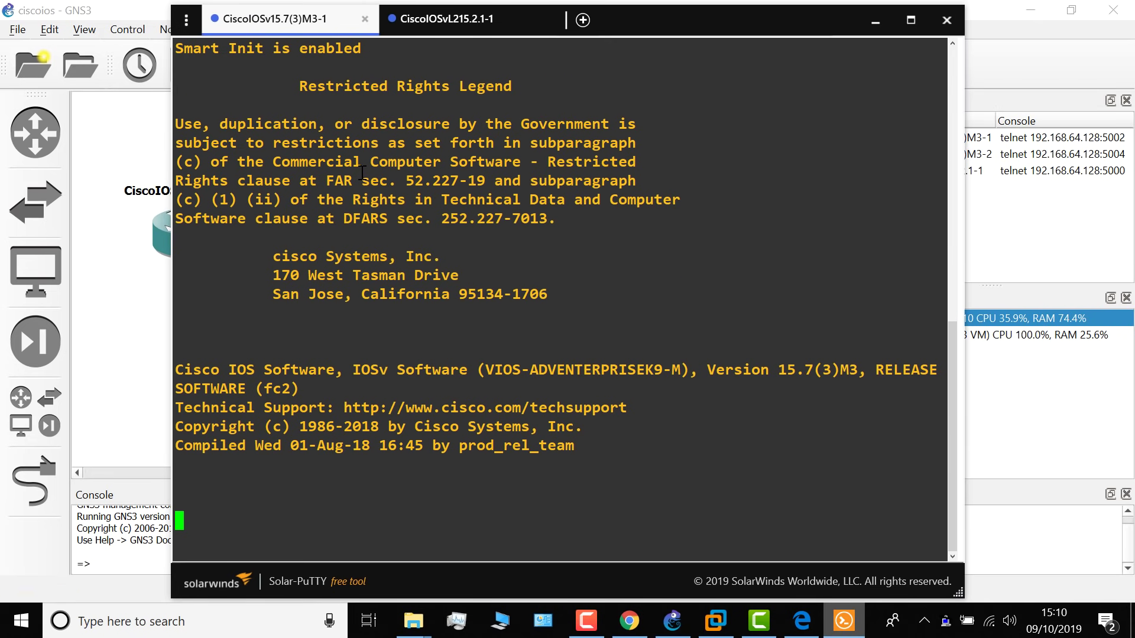
left_click(462, 25)
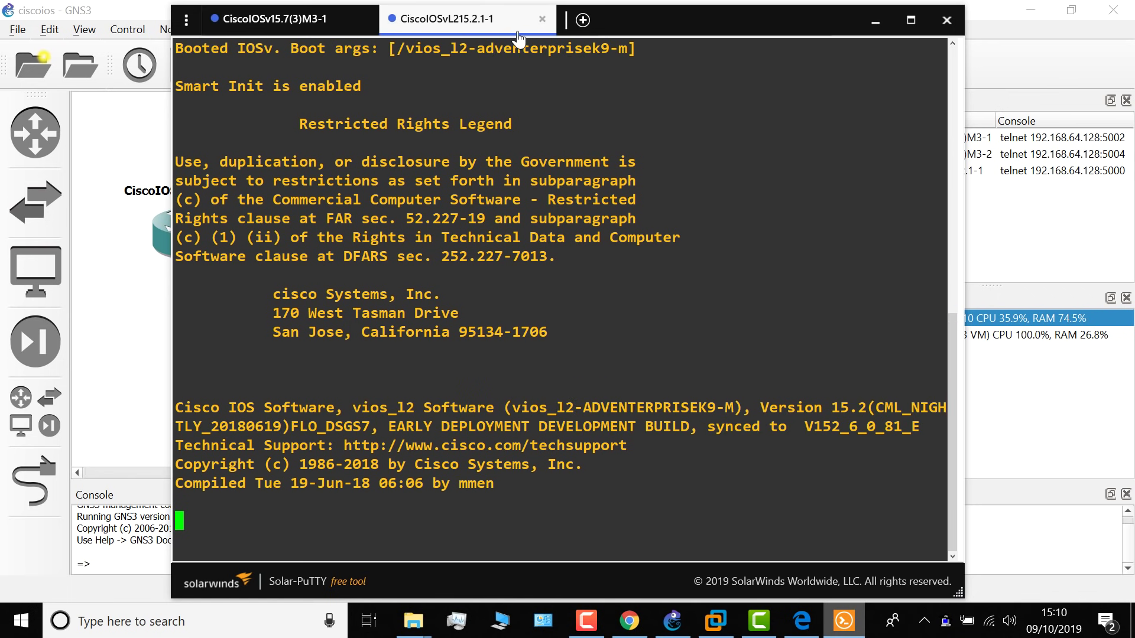
left_click(132, 251)
right_click(704, 214)
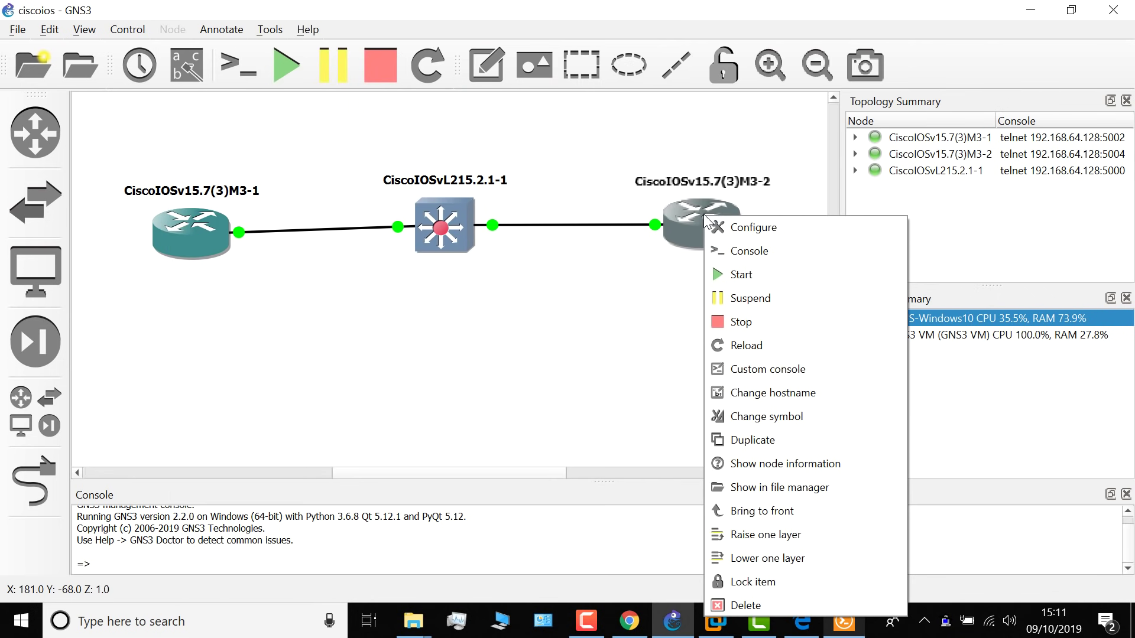
left_click(744, 253)
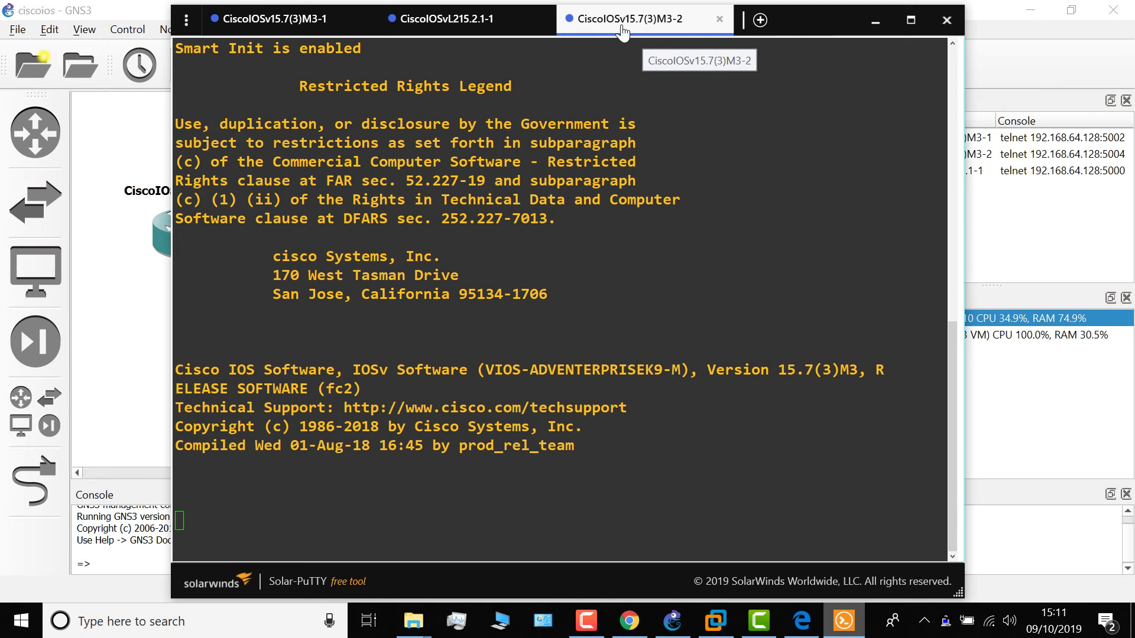
Review the boot banners in the first router, switch and second router console tabs
left_click(278, 23)
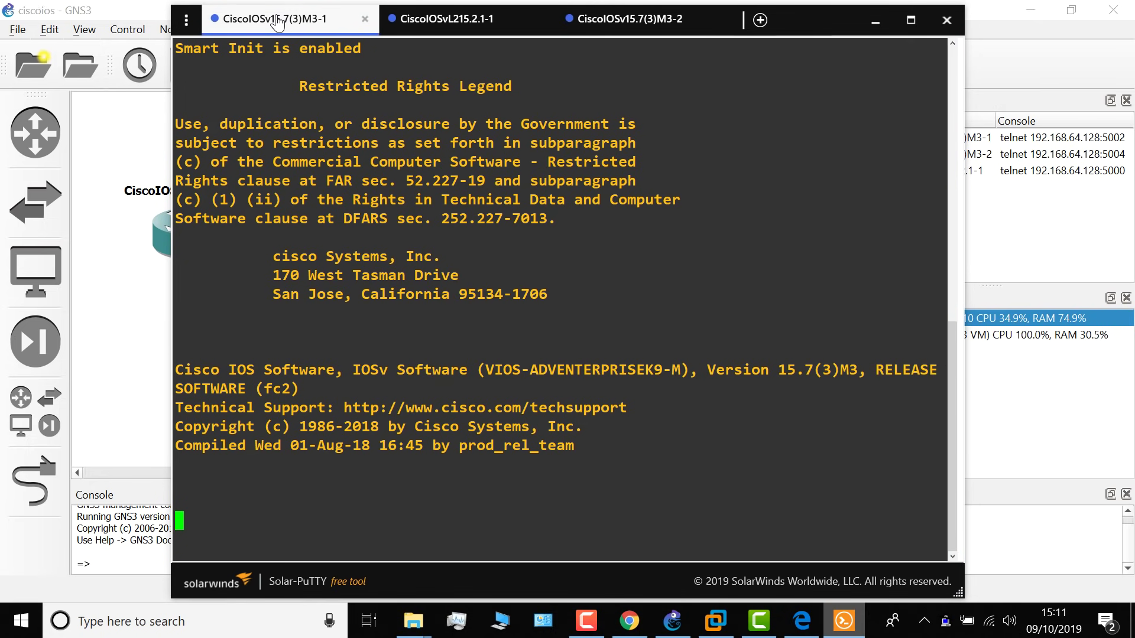
left_click(434, 15)
left_click(621, 23)
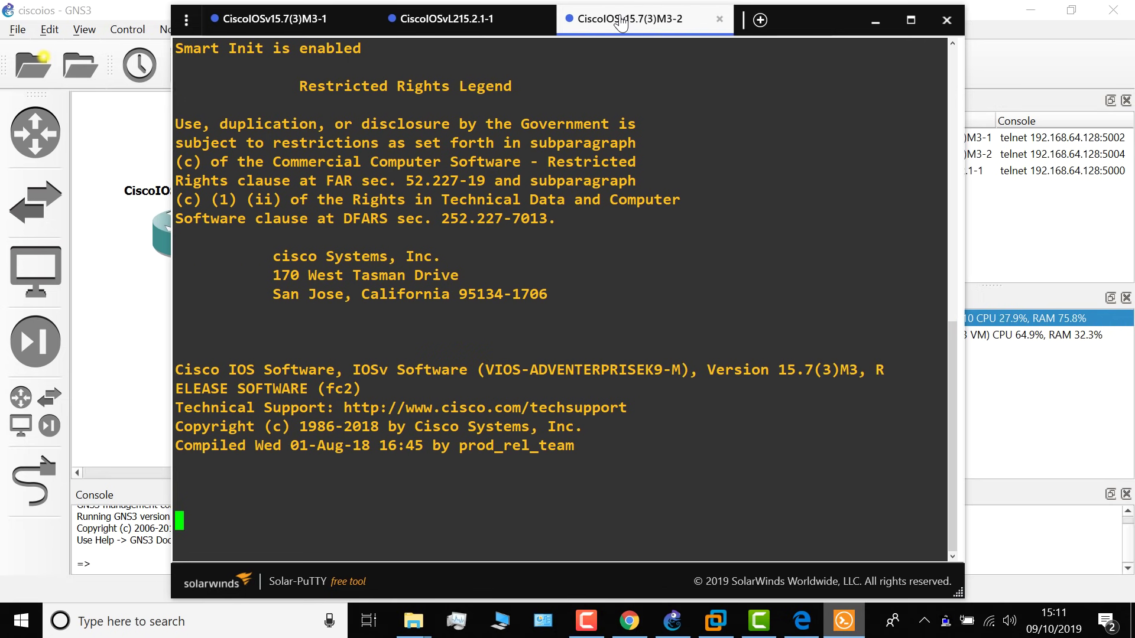
Give both routers the router symbol from the Affinity-circle-blue set
key("alt+Tab")
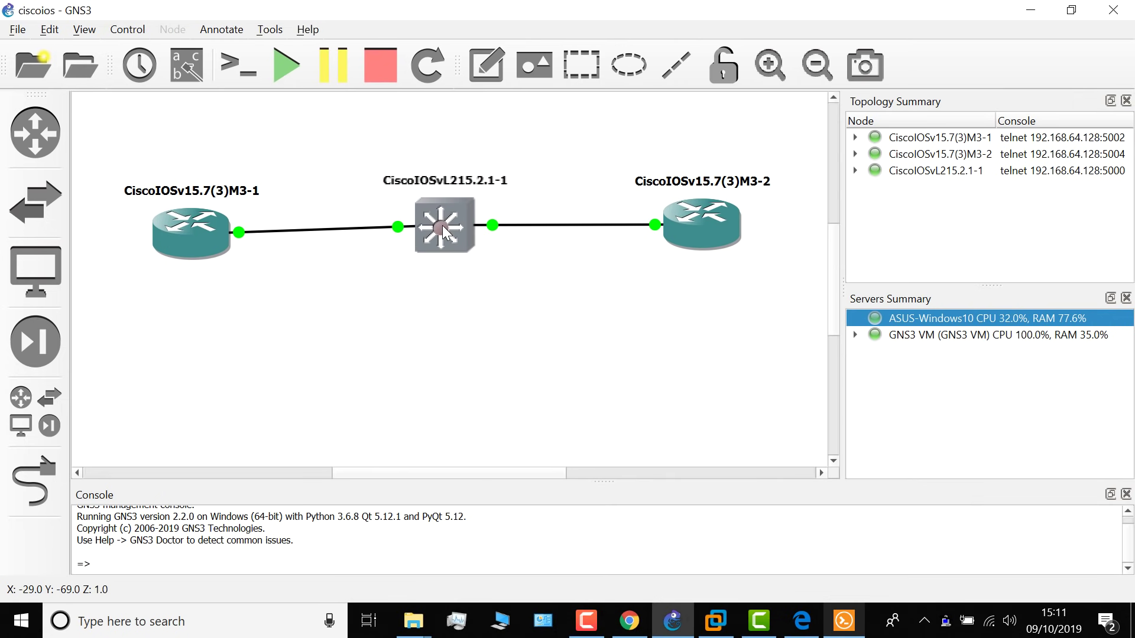
left_click_drag(454, 405, 453, 400)
left_click_drag(129, 140, 755, 309)
right_click(707, 237)
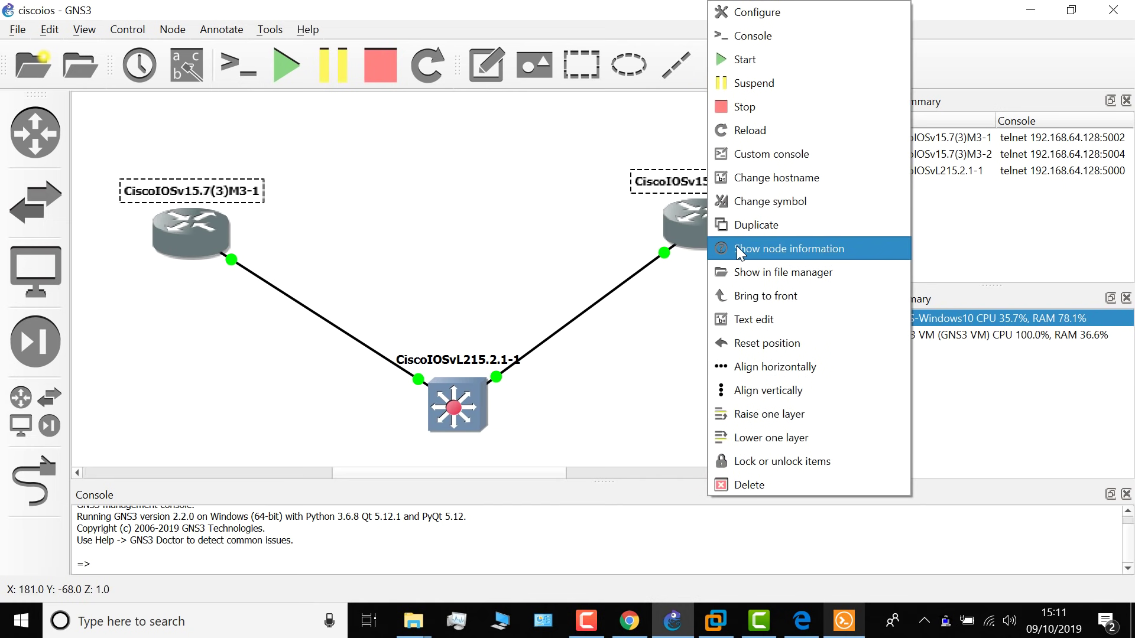
left_click(797, 200)
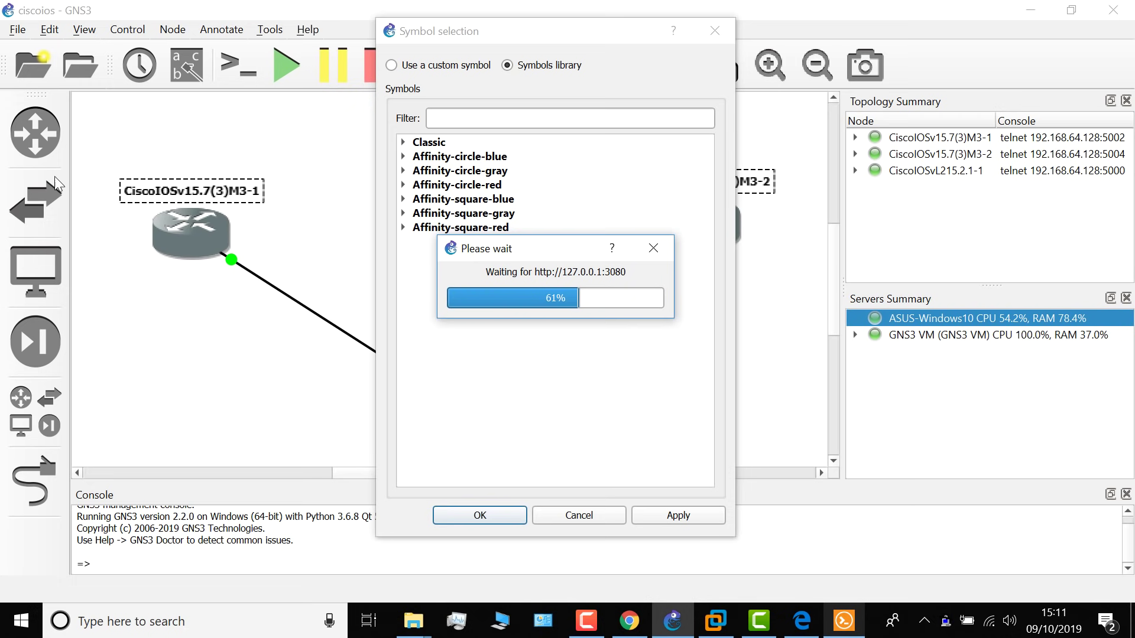
left_click(412, 159)
left_click(404, 157)
left_click(456, 119)
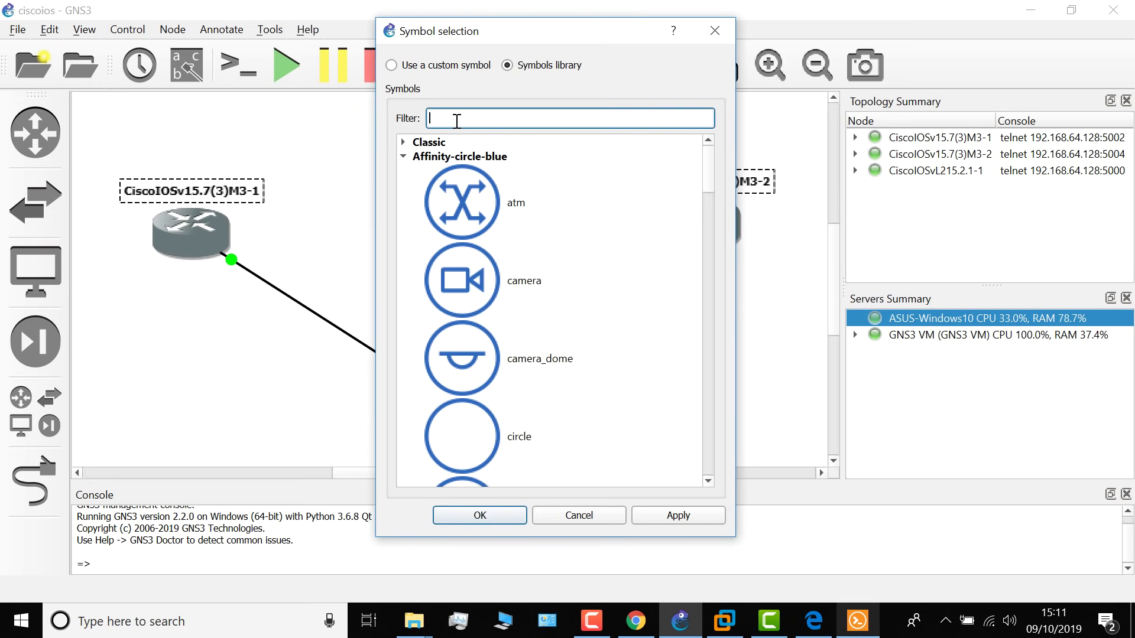
type("router")
left_click(489, 233)
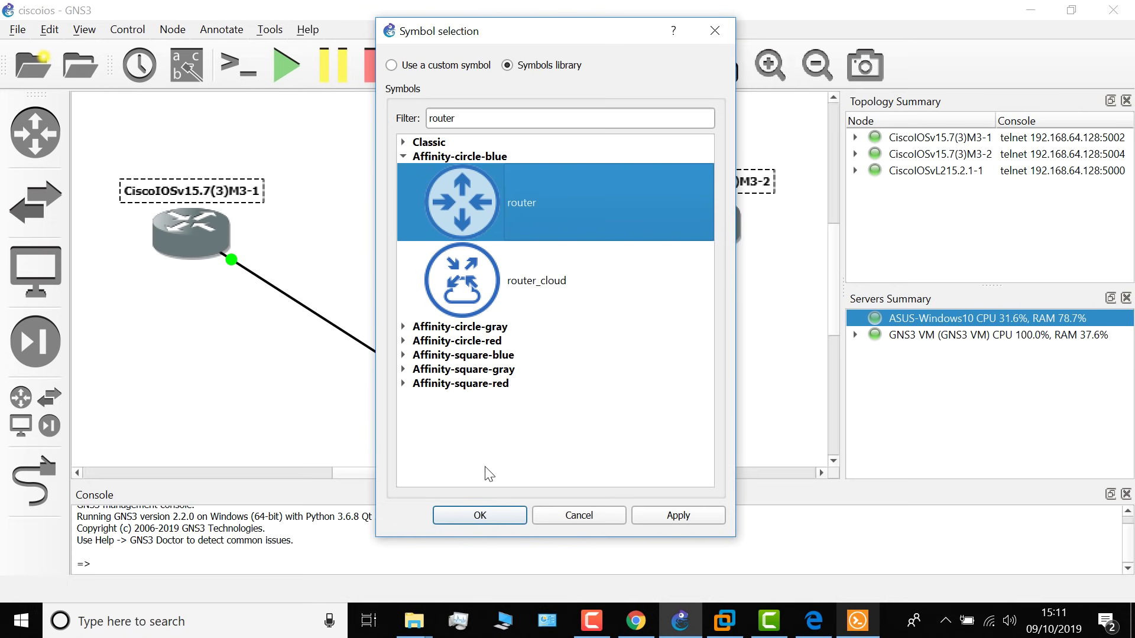
left_click(479, 516)
Give the switch the Affinity-square-blue switch_multilayer symbol and set it slightly higher
left_click_drag(453, 429, 447, 254)
right_click(433, 234)
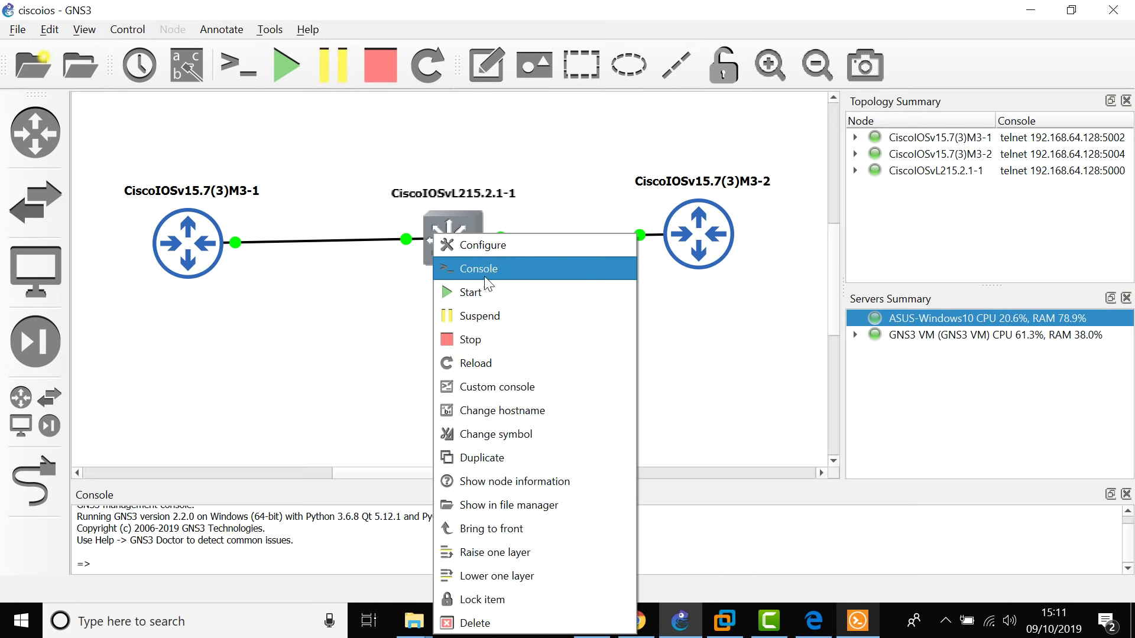
left_click(537, 427)
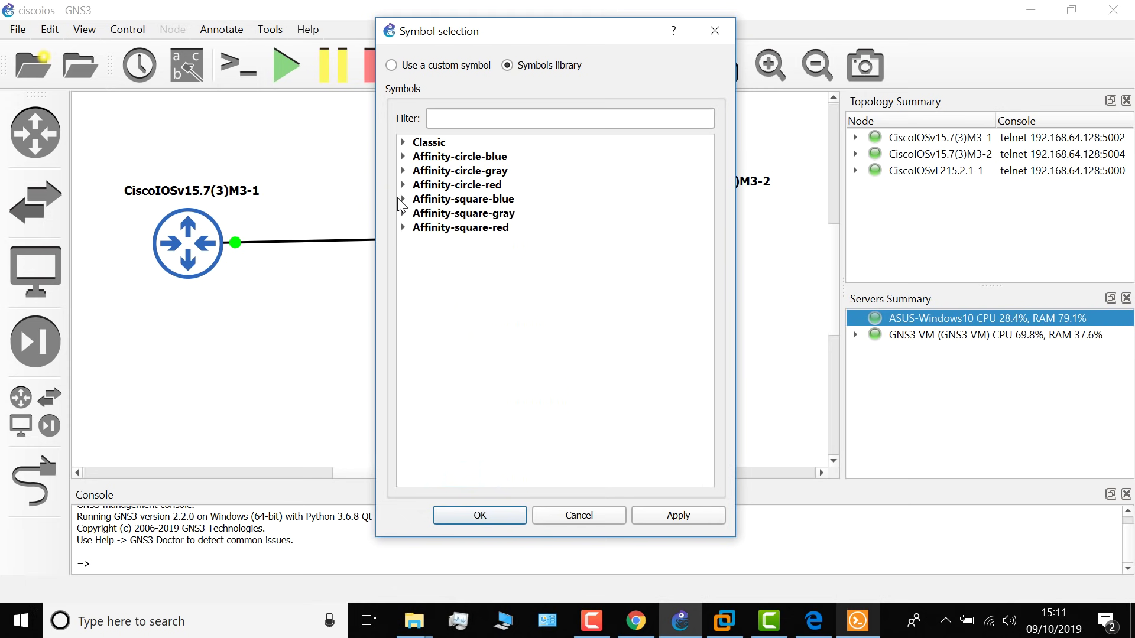
left_click(402, 199)
left_click(462, 118)
type("swit")
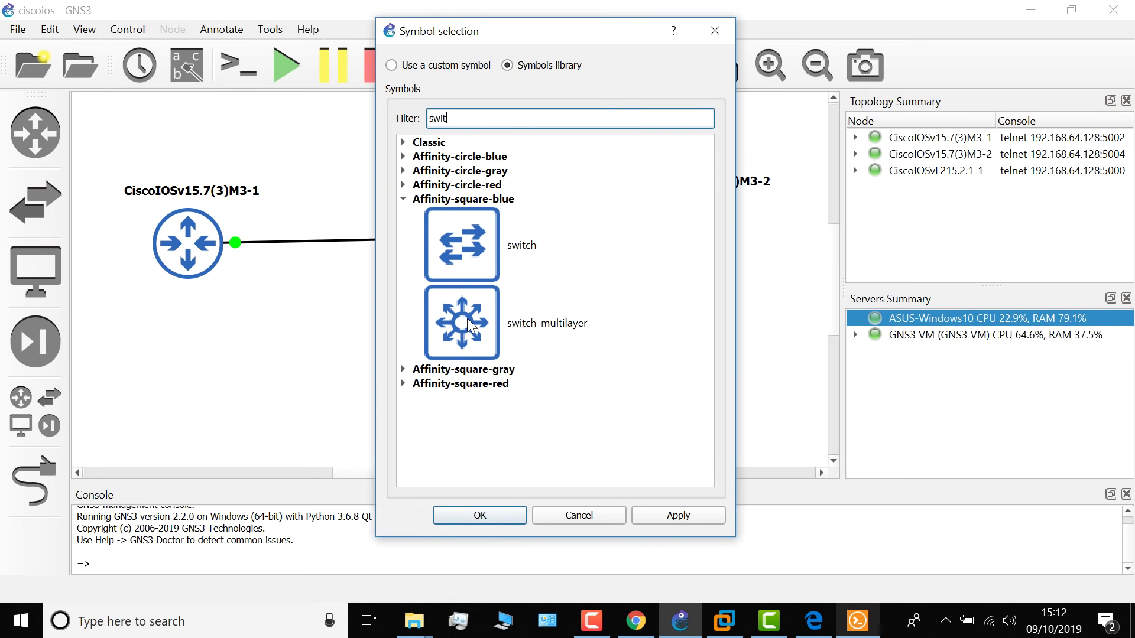
left_click(469, 324)
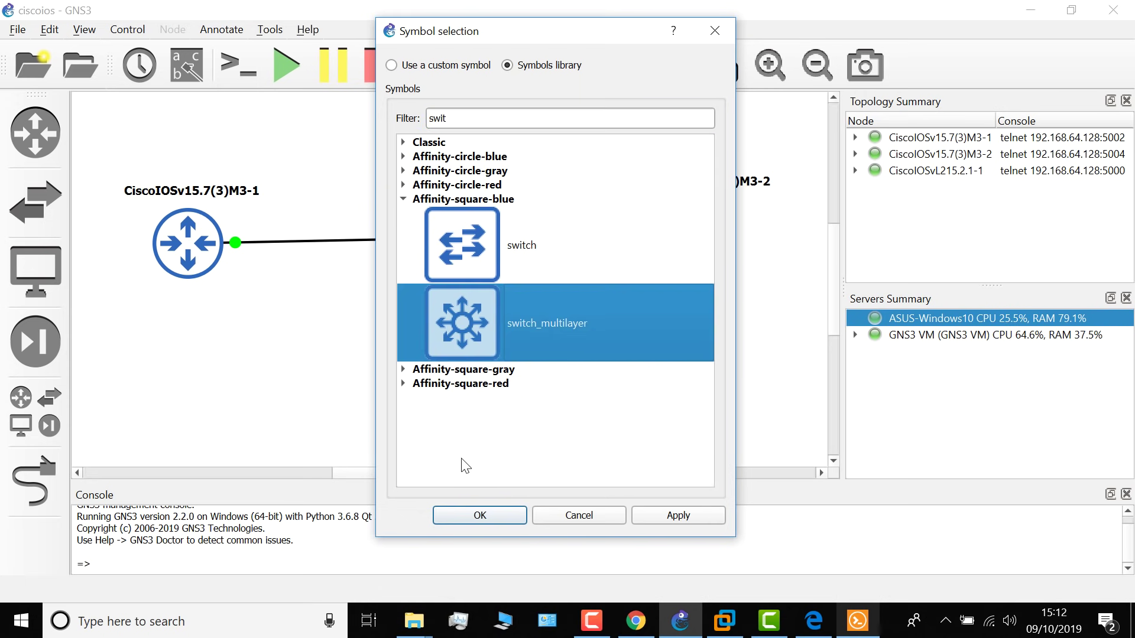
left_click(479, 516)
left_click_drag(452, 249, 450, 236)
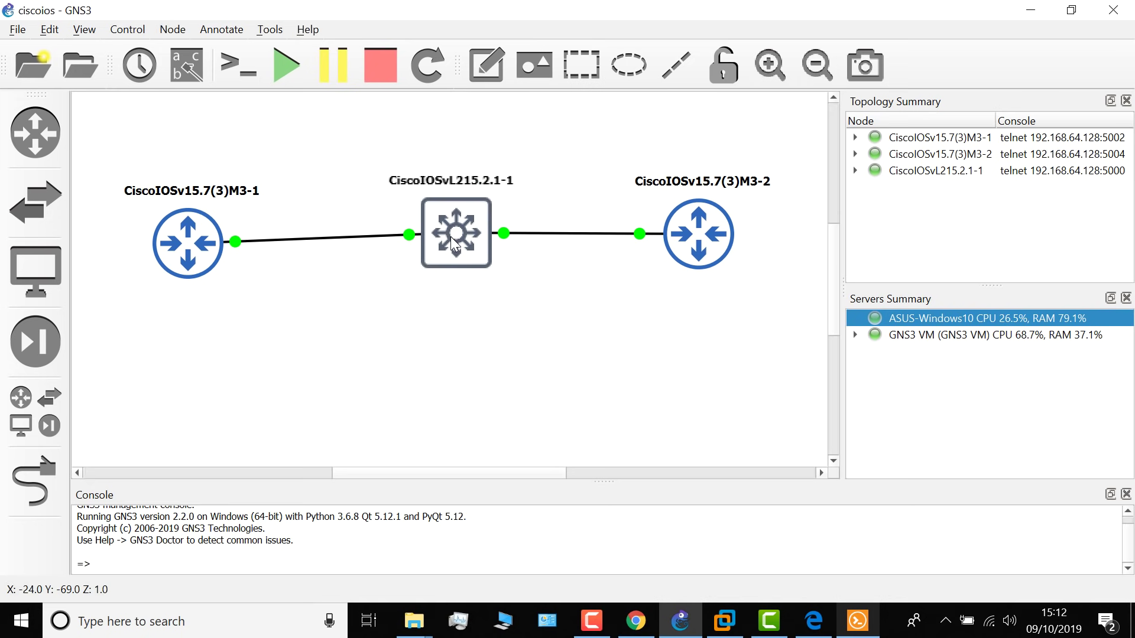
Turn on grid snapping and the grid, then align both routers and the switch in one row
left_click(481, 312)
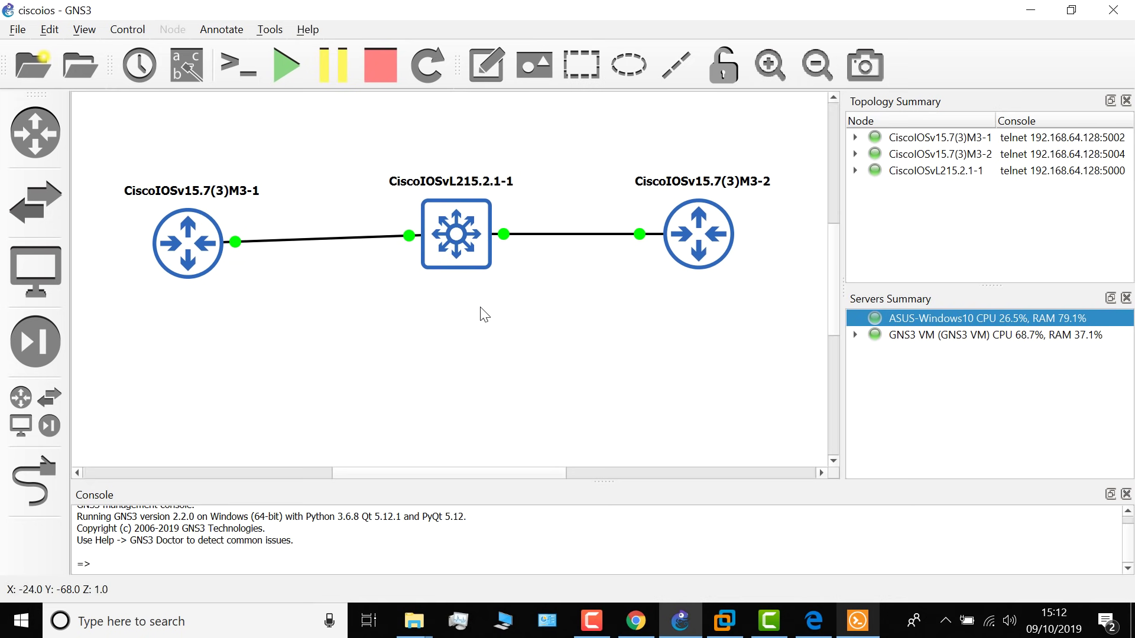
left_click(81, 29)
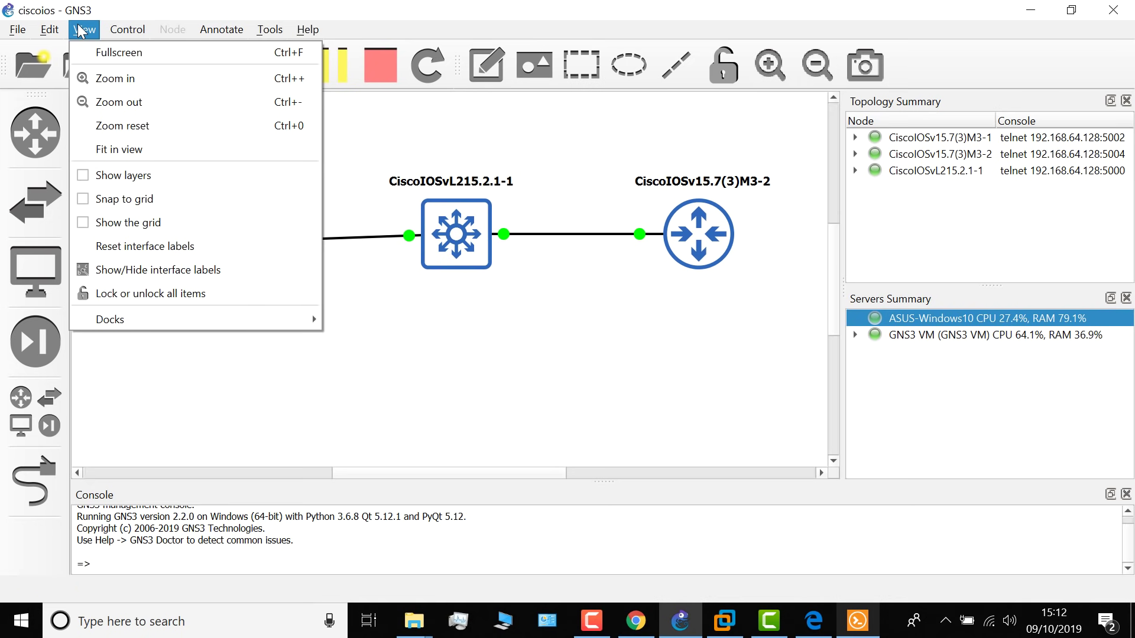
left_click(105, 194)
left_click(84, 30)
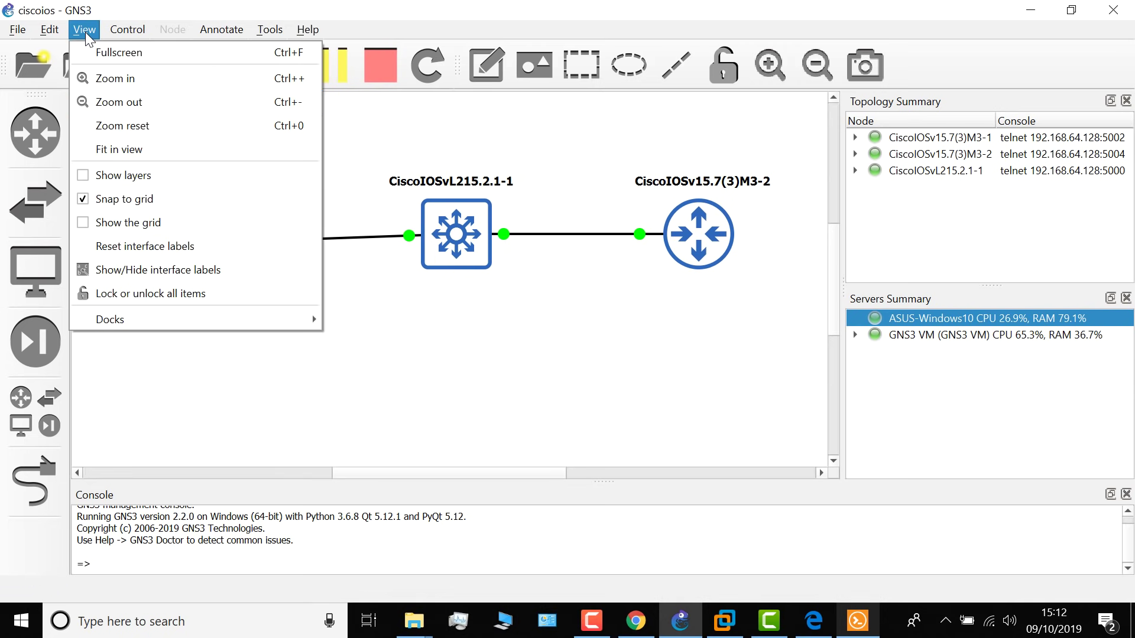
left_click(119, 222)
left_click_drag(701, 225, 717, 271)
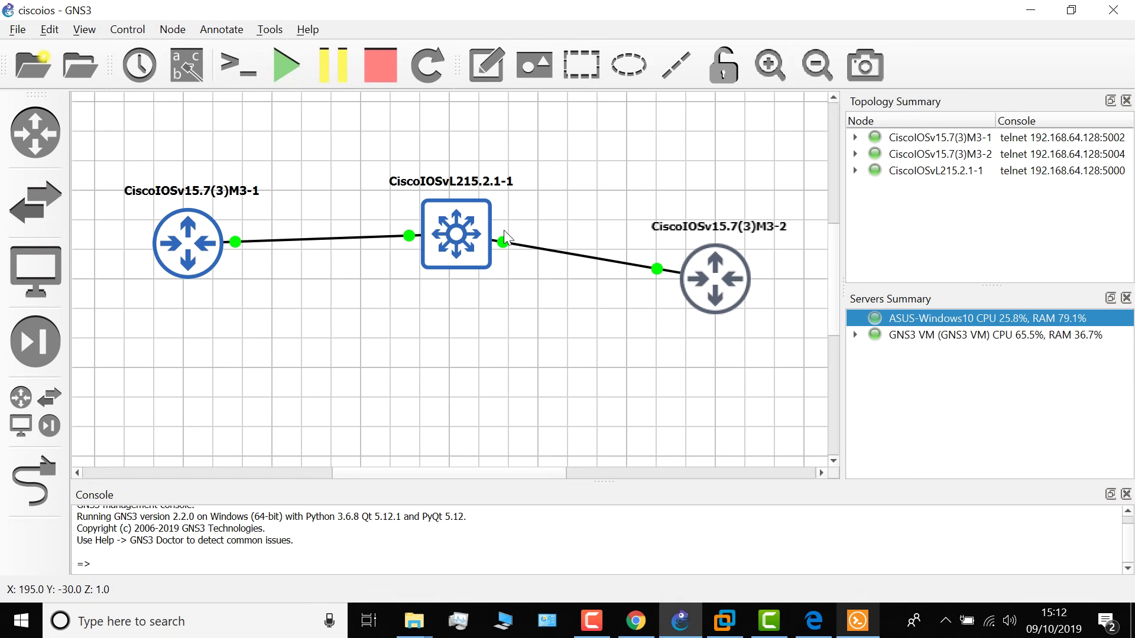
left_click_drag(458, 243, 452, 287)
left_click_drag(197, 280, 192, 315)
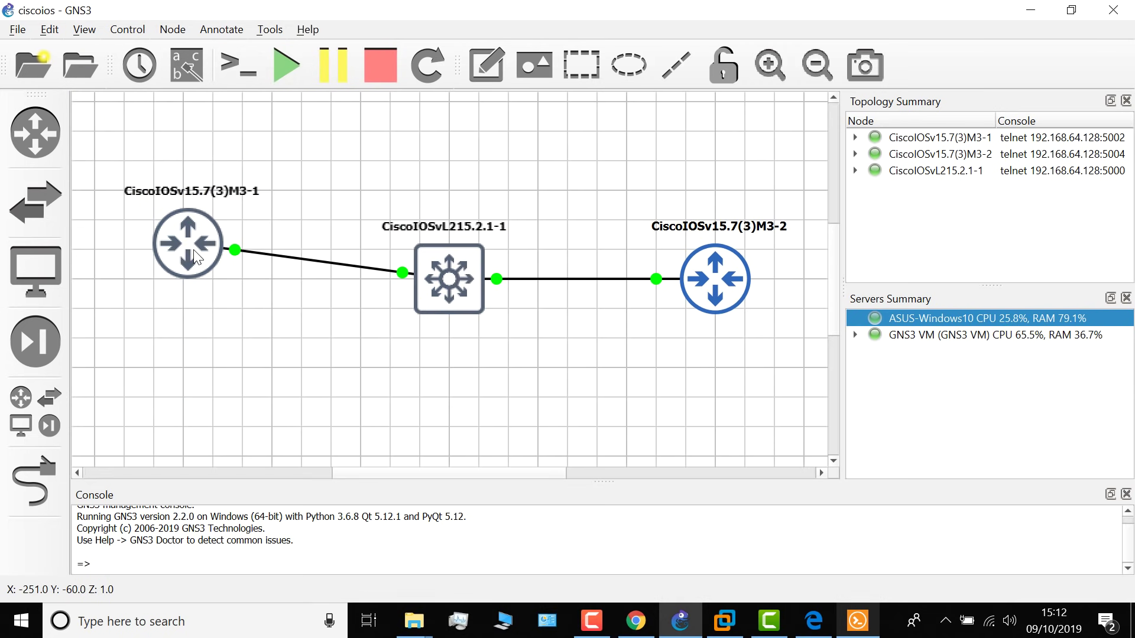
Show interface labels and move the Gi0/0 and Gi0/1 labels below the links
left_click(258, 332)
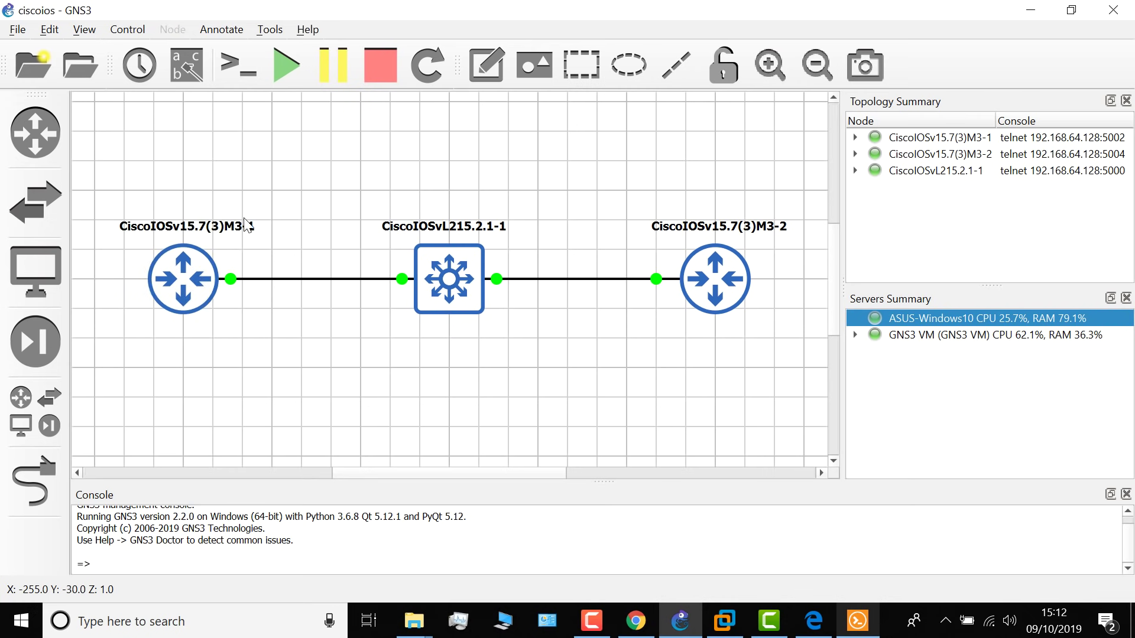
left_click(189, 62)
left_click_drag(251, 278, 241, 299)
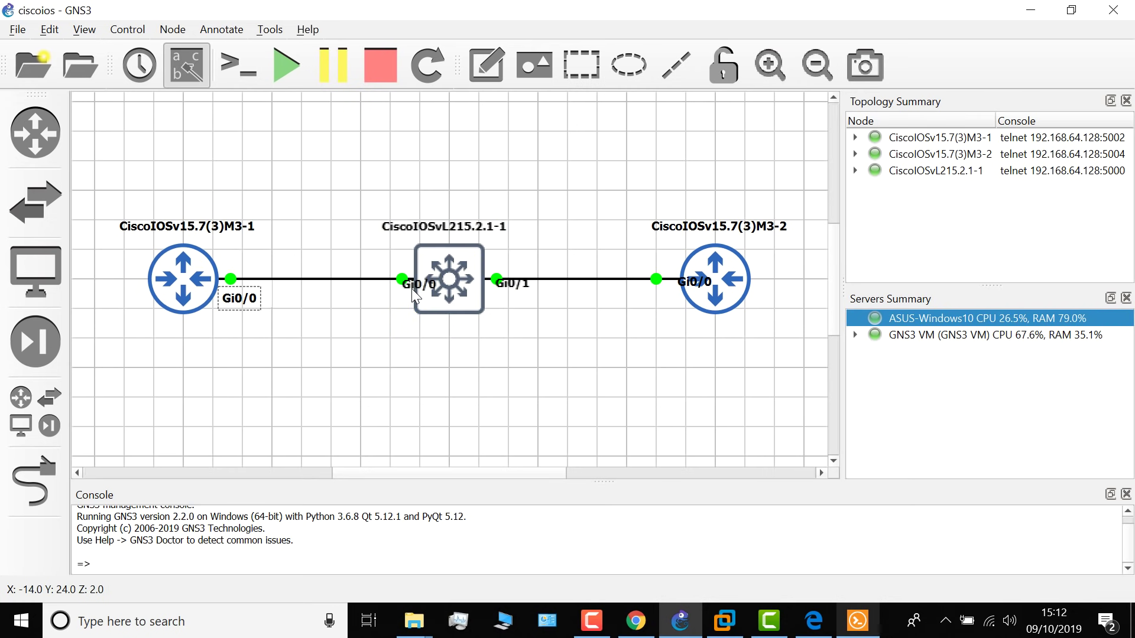
left_click_drag(415, 294, 380, 303)
left_click_drag(511, 284, 511, 295)
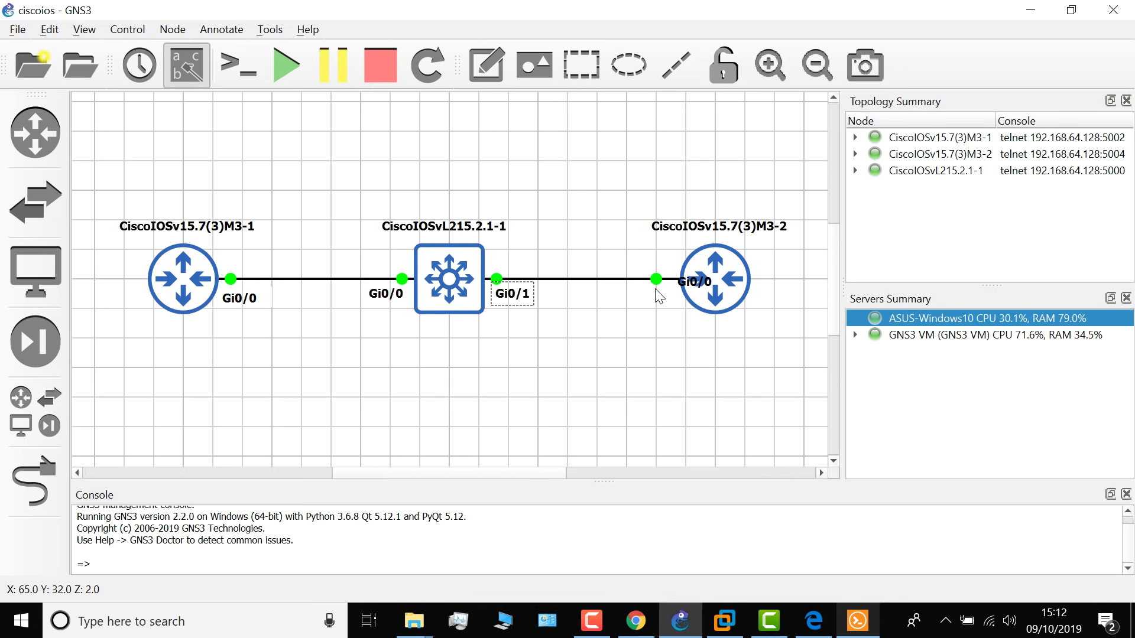
left_click_drag(693, 282, 660, 297)
left_click(588, 241)
Hide the grid, disable snapping, widen the canvas and fit all nodes in view
left_click(85, 29)
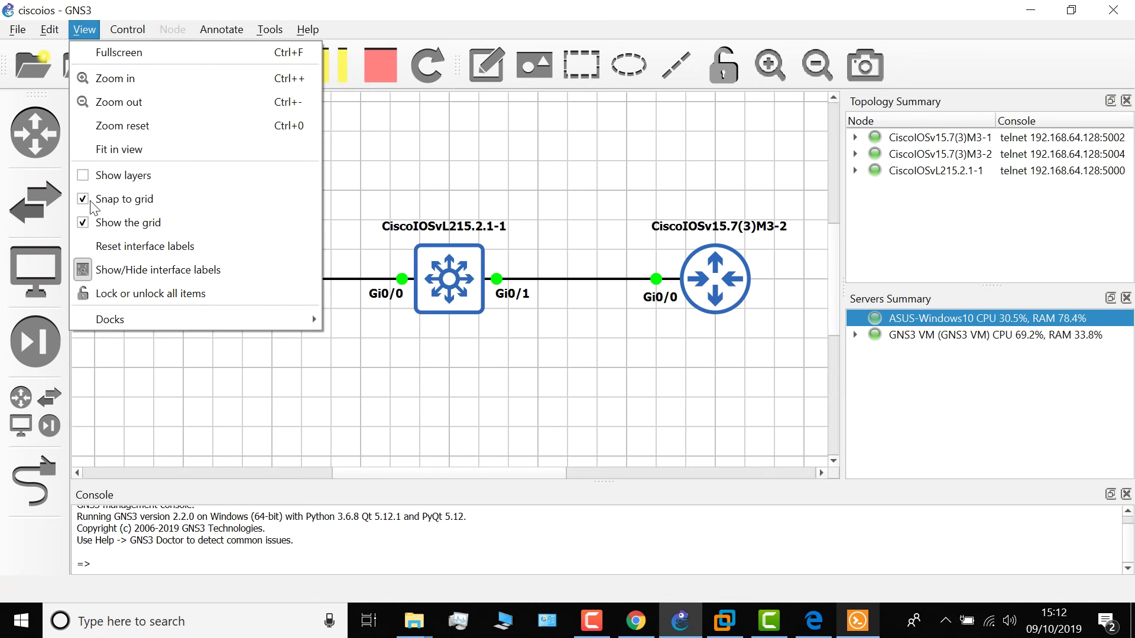
left_click(90, 223)
left_click(83, 29)
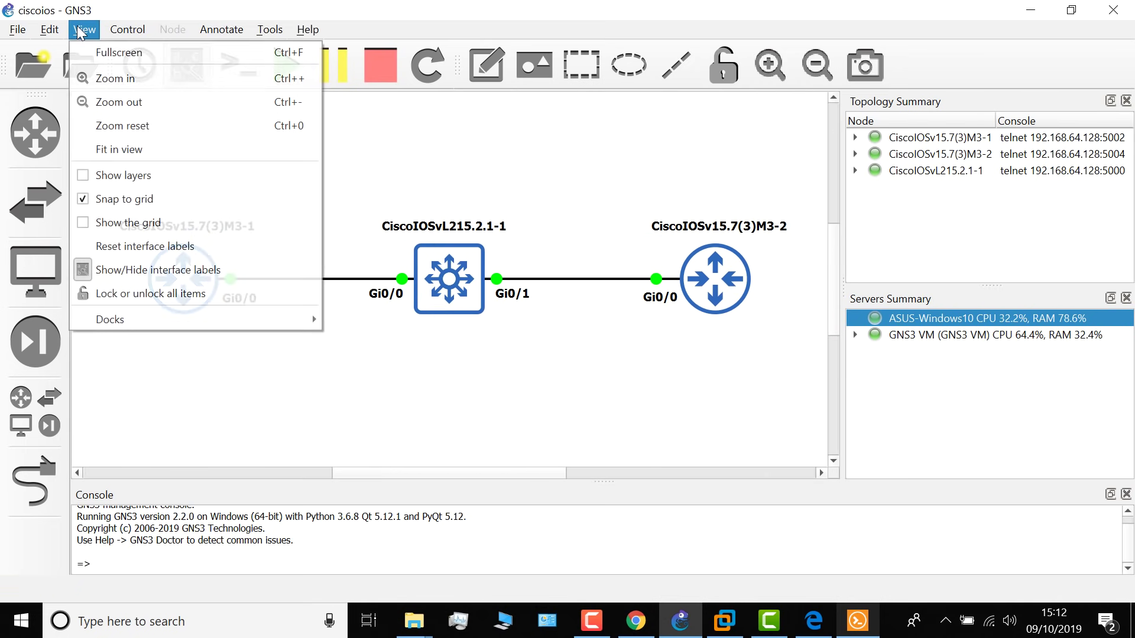
left_click(94, 197)
left_click_drag(831, 238, 842, 268)
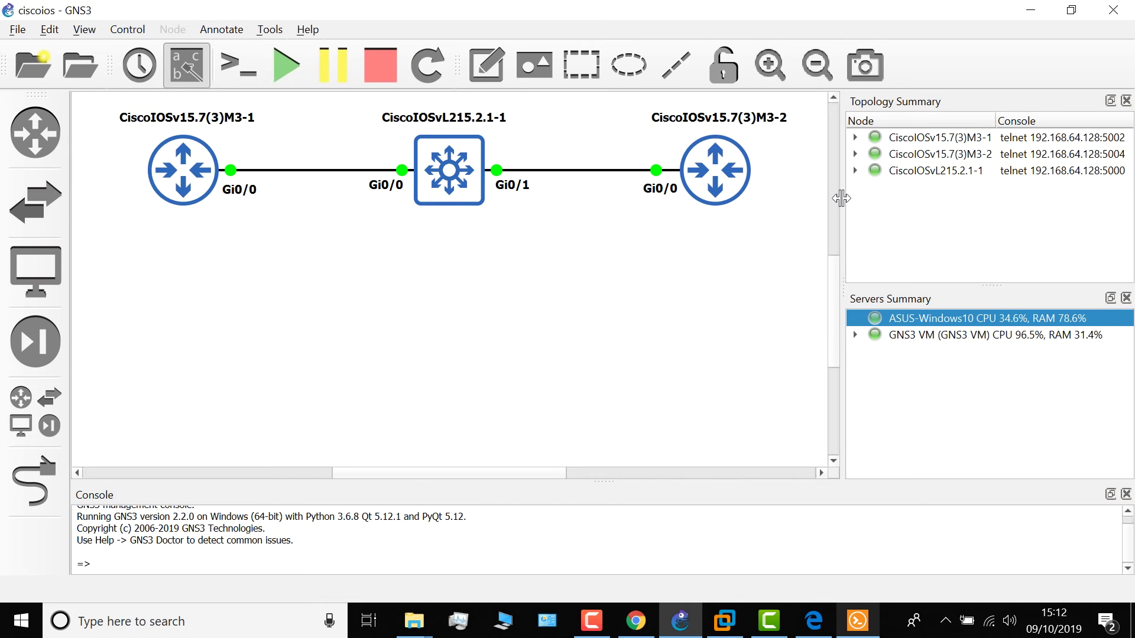
left_click_drag(842, 199, 1015, 205)
left_click(83, 29)
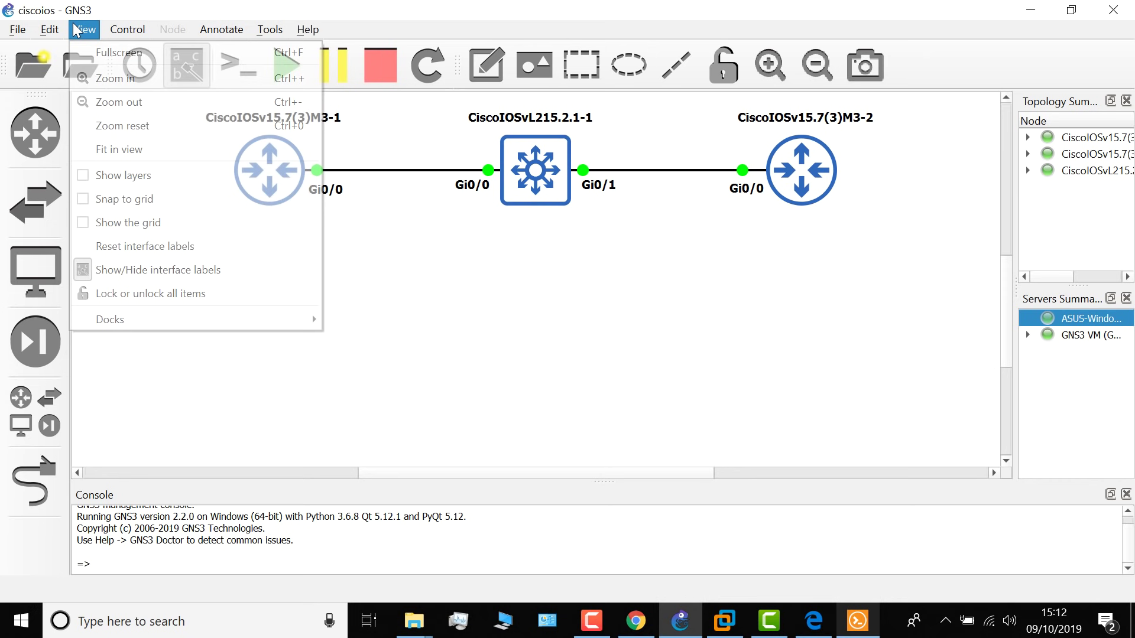
left_click(121, 146)
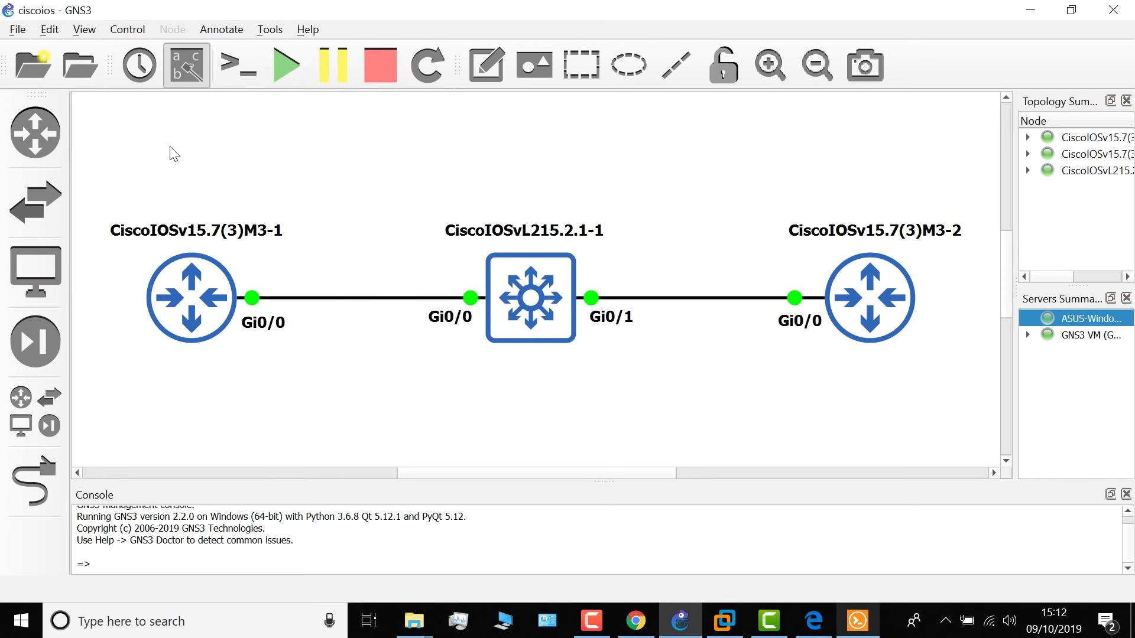
mouse_move(1006, 244)
left_mouse_down()
mouse_move(1011, 274)
mouse_move(1007, 261)
left_mouse_up()
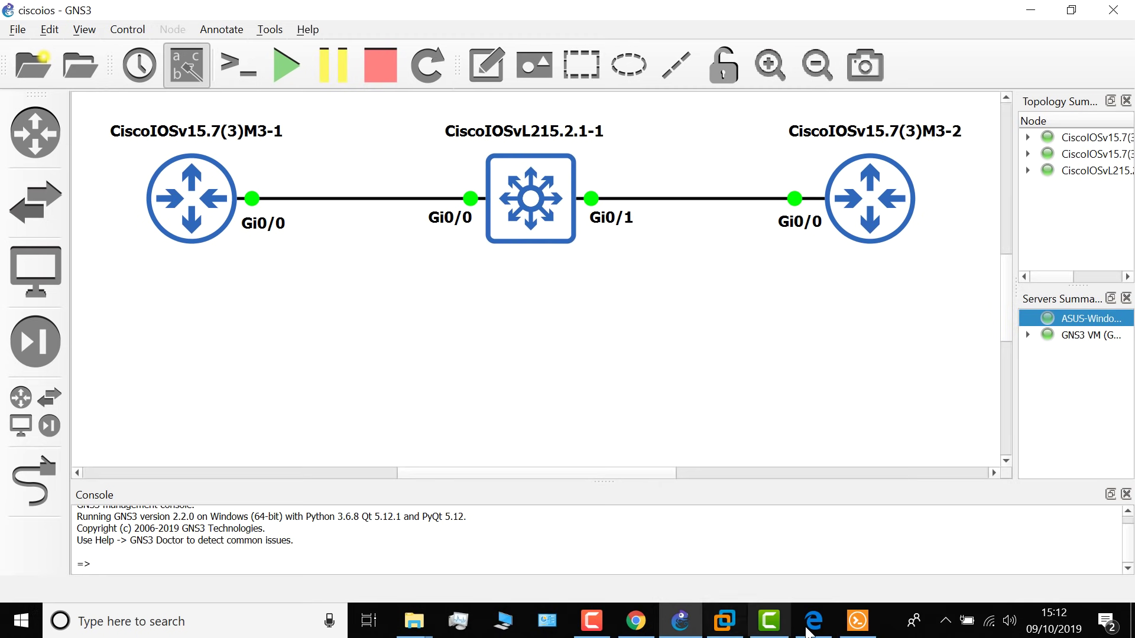
left_click(857, 621)
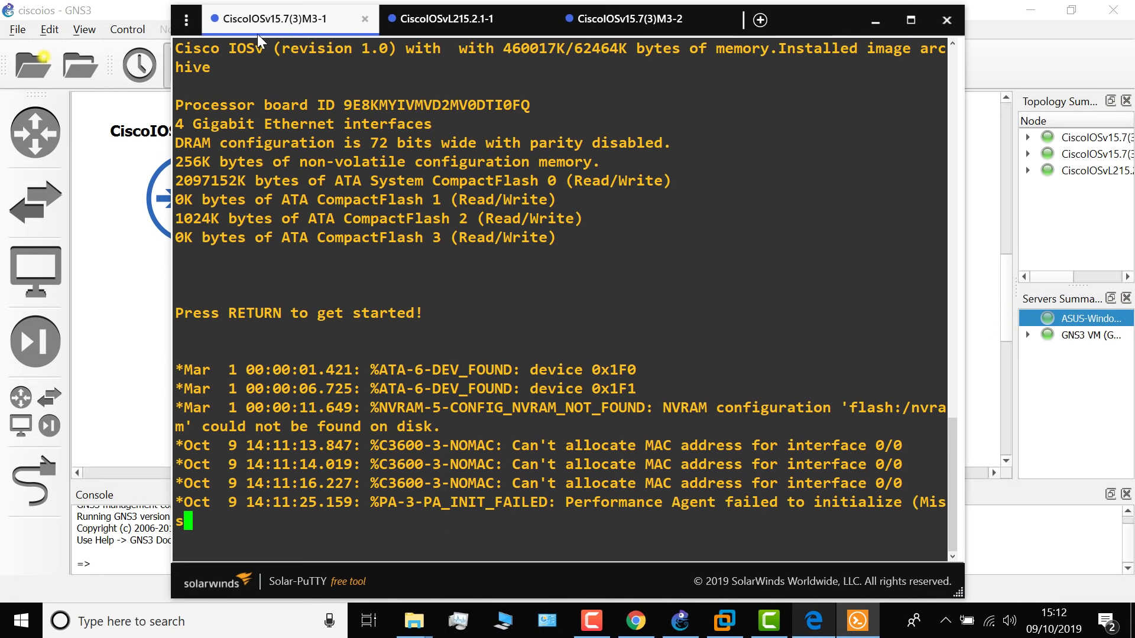
left_click(449, 19)
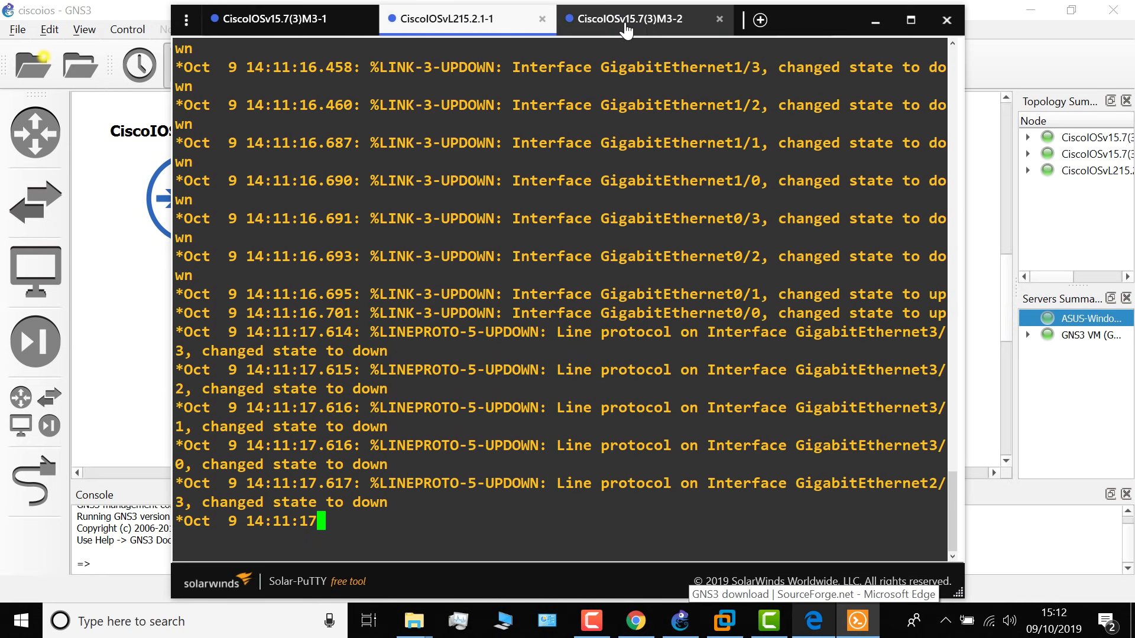
left_click(616, 13)
left_click(289, 22)
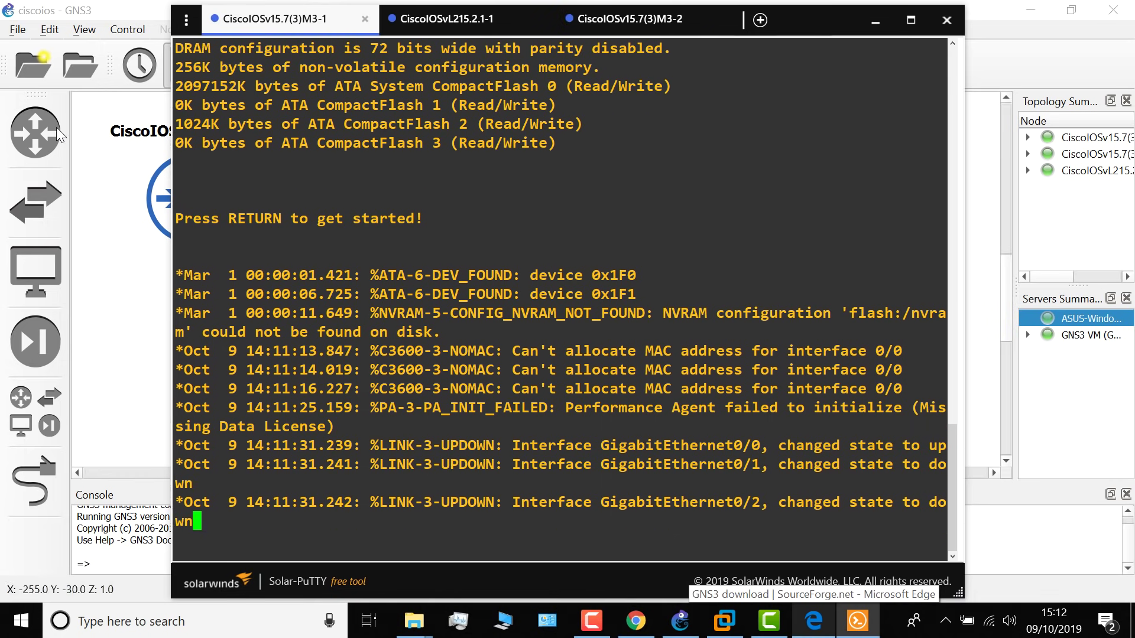
left_click(71, 71)
left_click(52, 33)
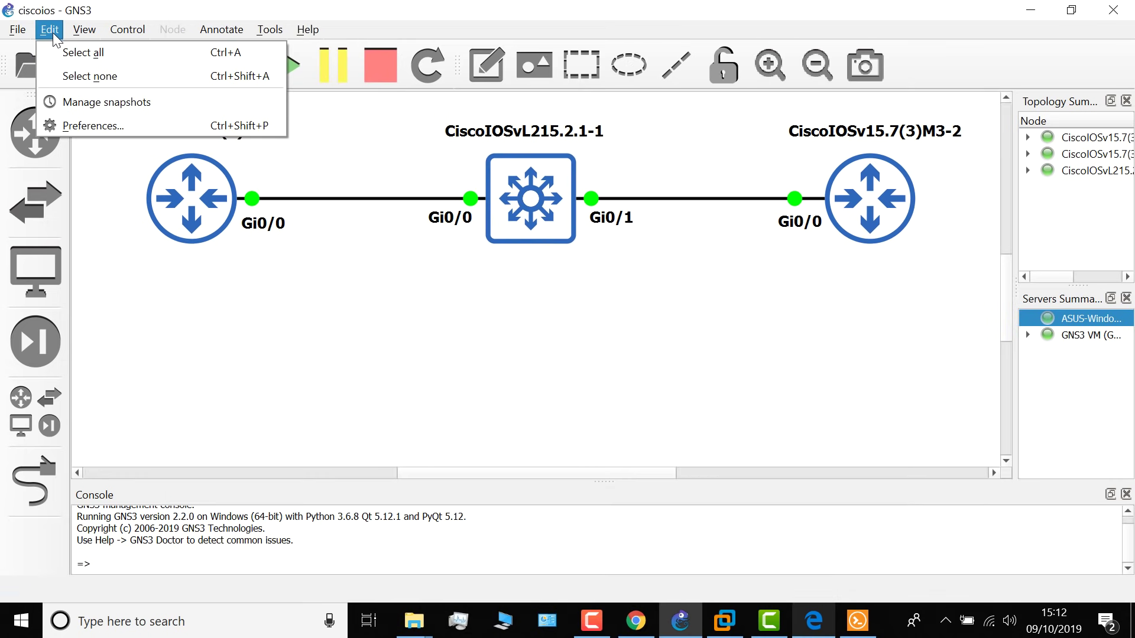
Open the Preferences dialog at the GNS3 VM settings page
left_click(83, 121)
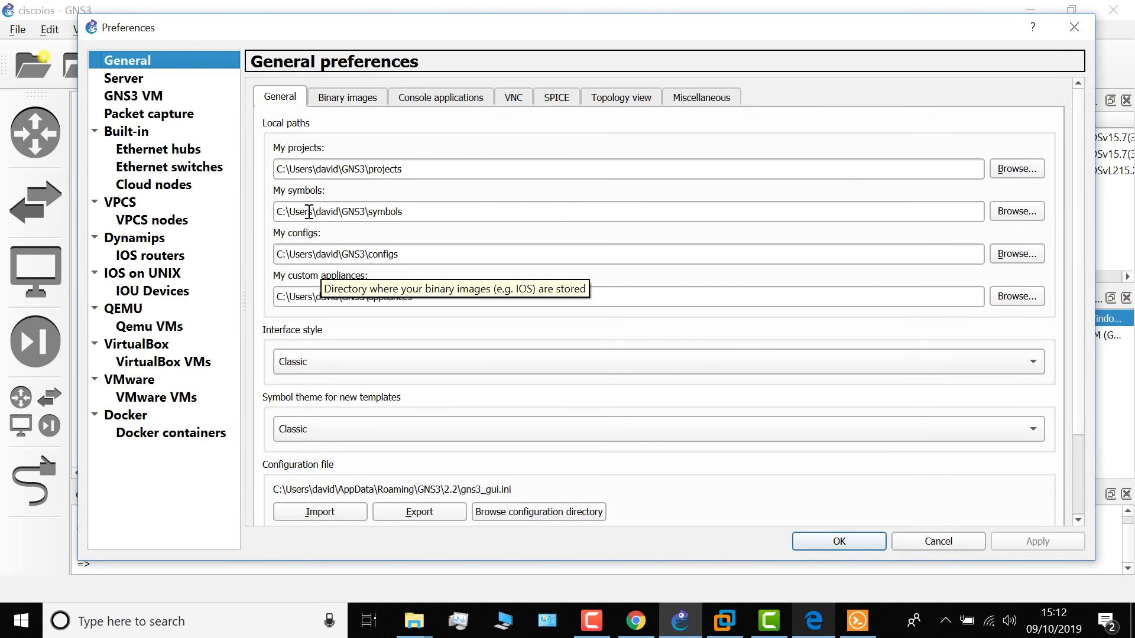
left_click(169, 97)
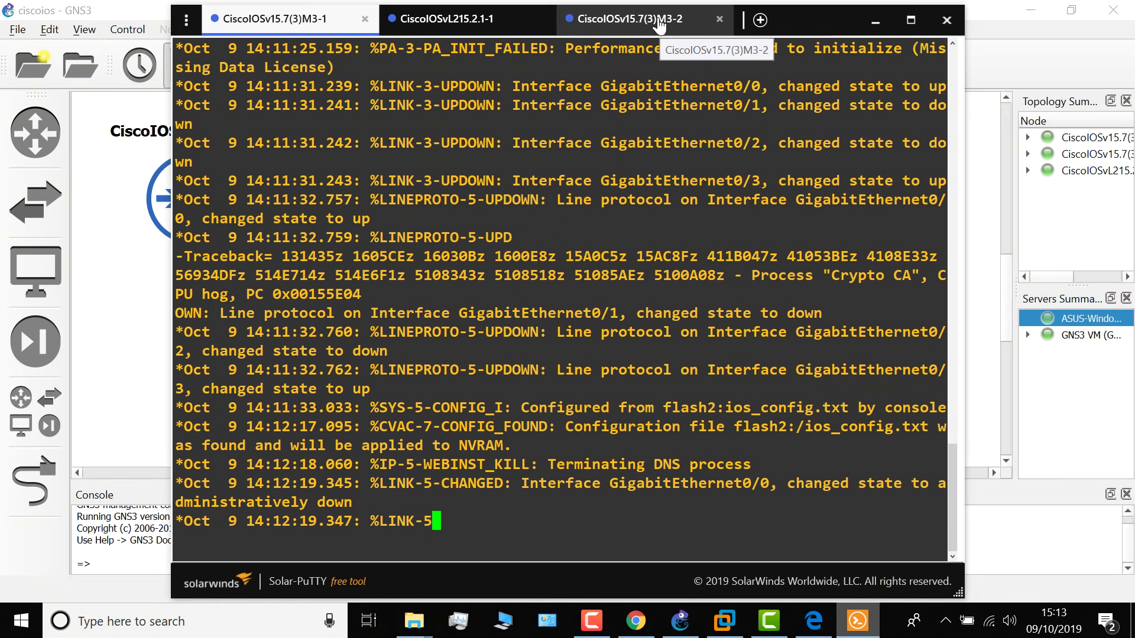
On the first router's maximised console, set the hostname to R1
left_click(660, 24)
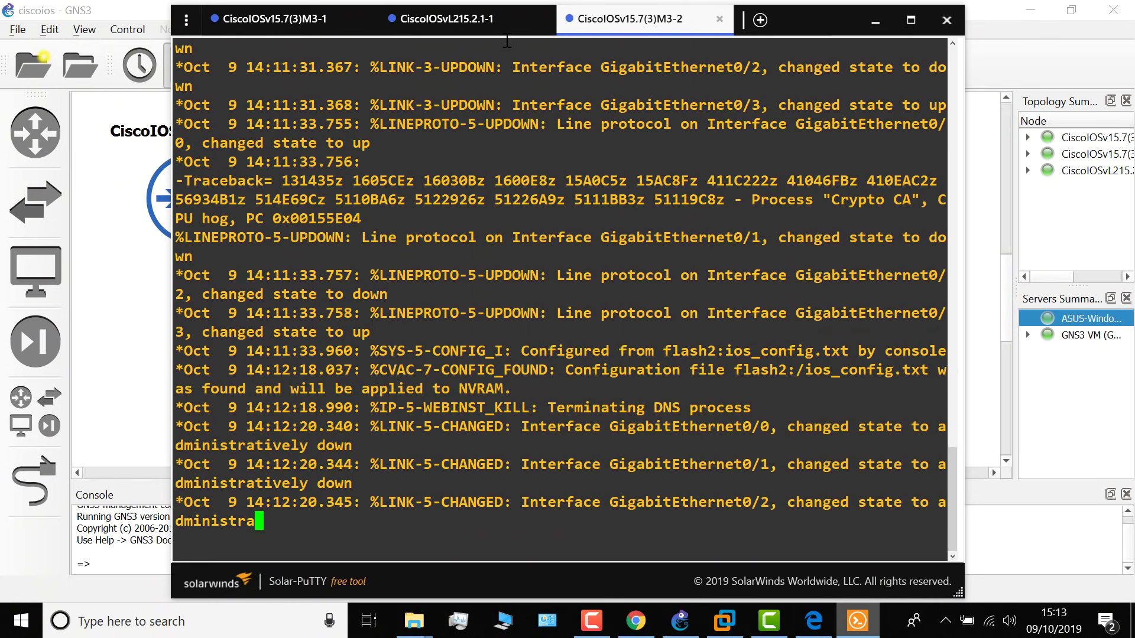
left_click(491, 22)
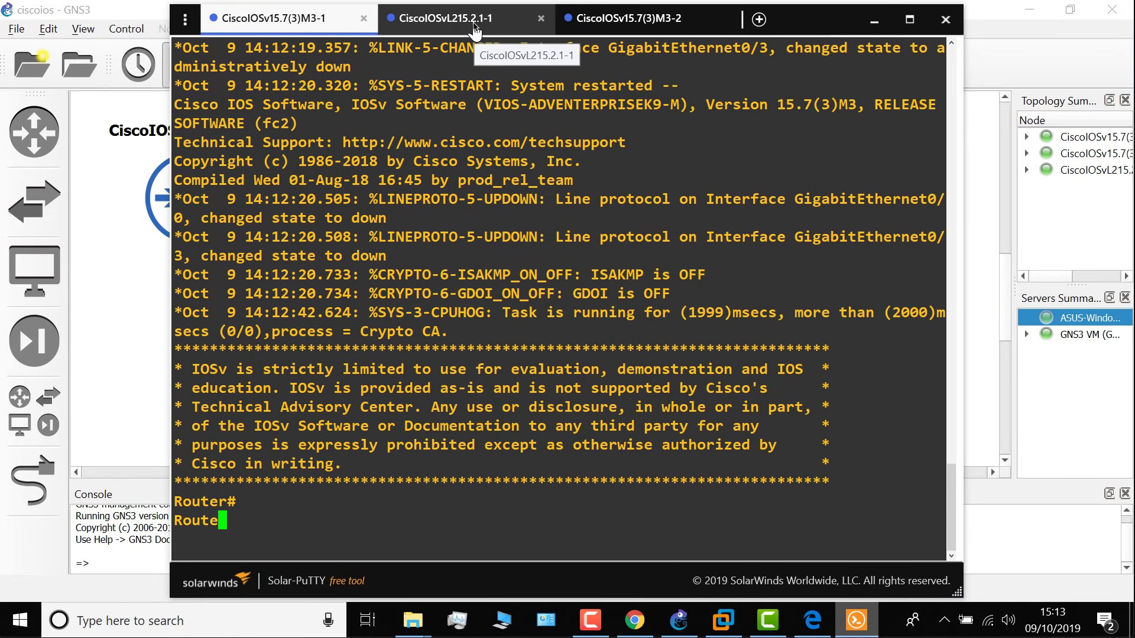
key("Return")
key("Return")
key("Return")
key("Return")
key("Return")
key("Return")
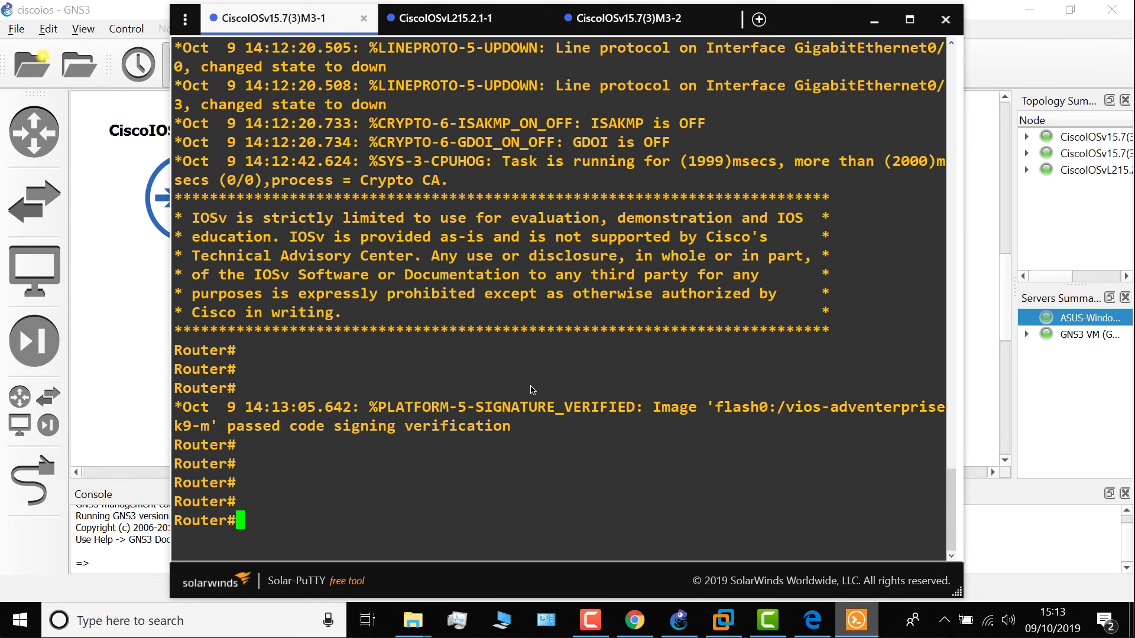
left_click(910, 19)
key("Return")
key("Return")
type("conf t")
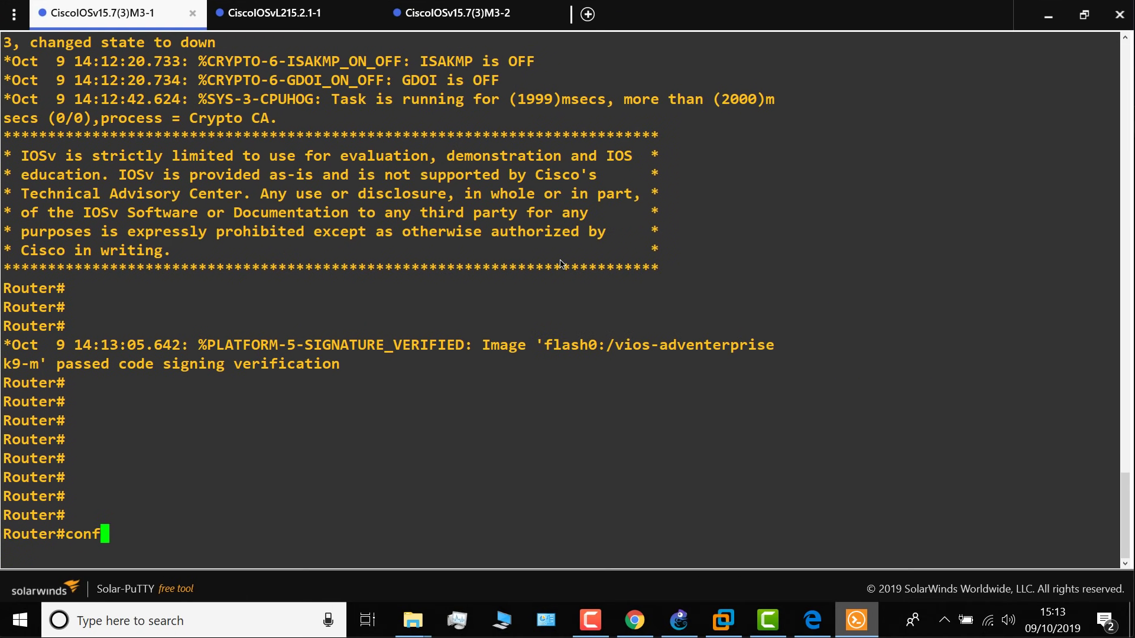
key("Return")
type("host FR1")
key("Return")
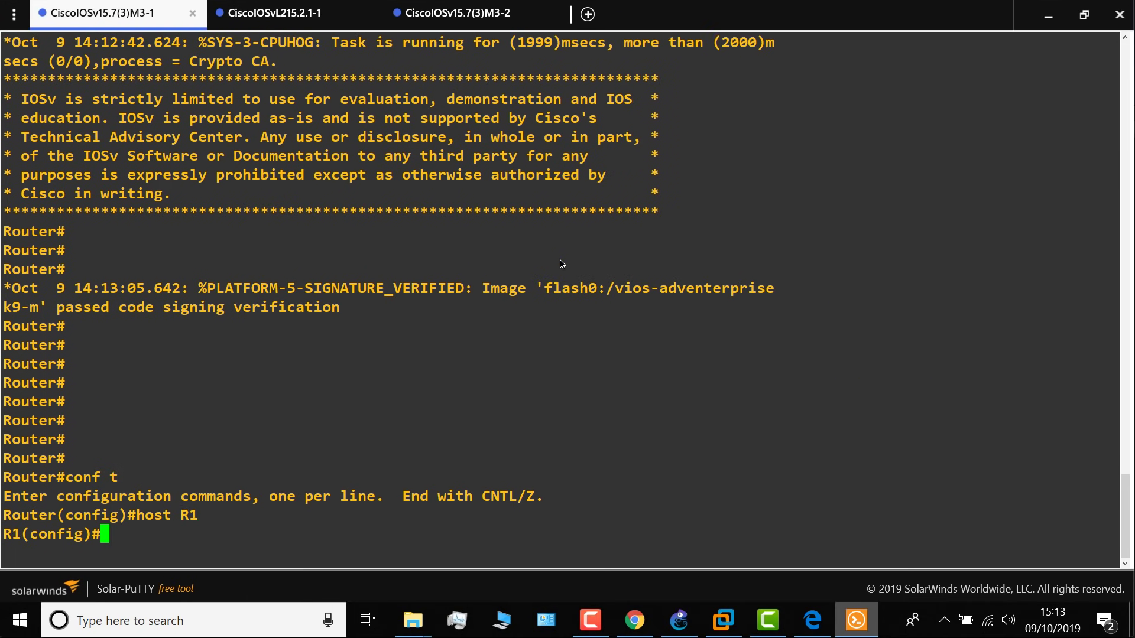
Enable GigabitEthernet0/0 and address it 10.1.1.1 255.255.255.0
type("int g0/0")
key("Return")
type("no shut")
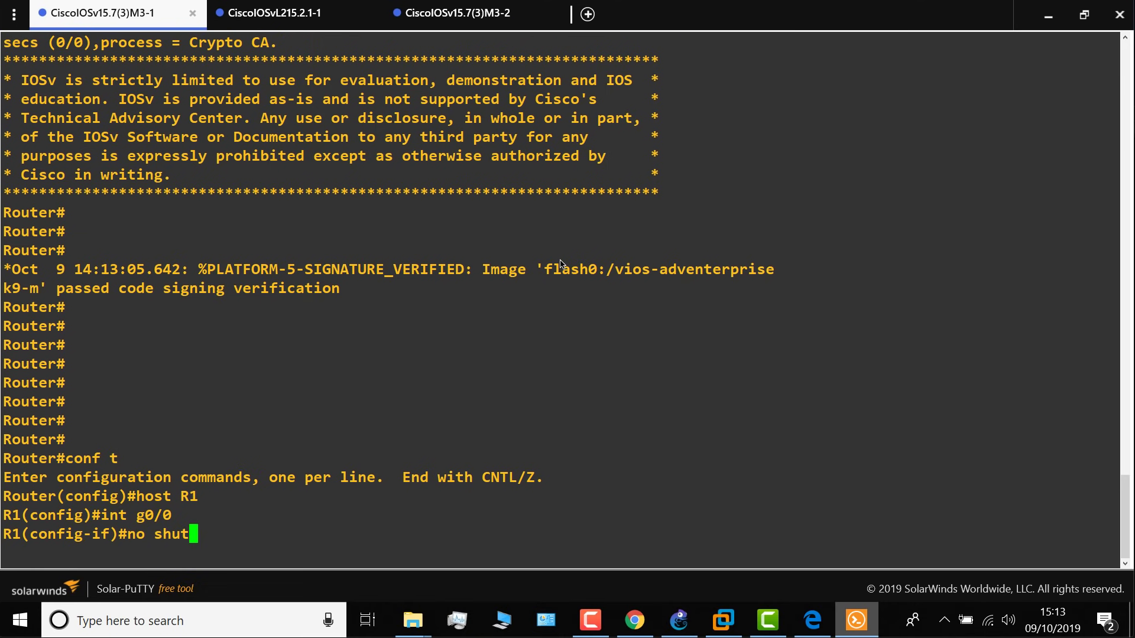
key("Return")
type("ip add")
key("Tab")
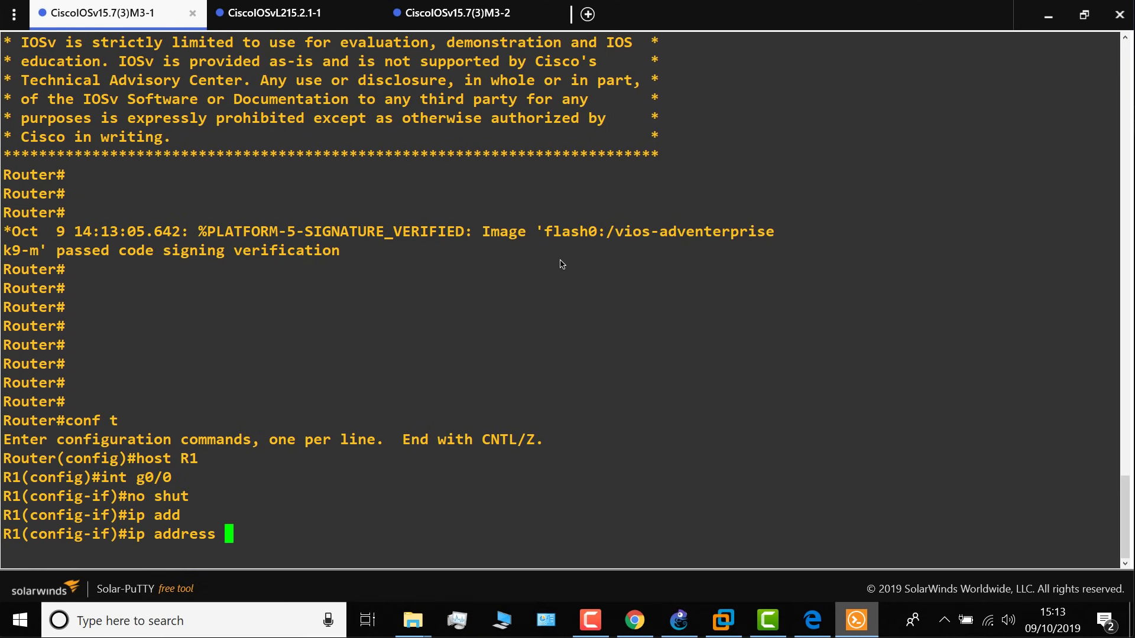
type("10.1.1.1 255.255")
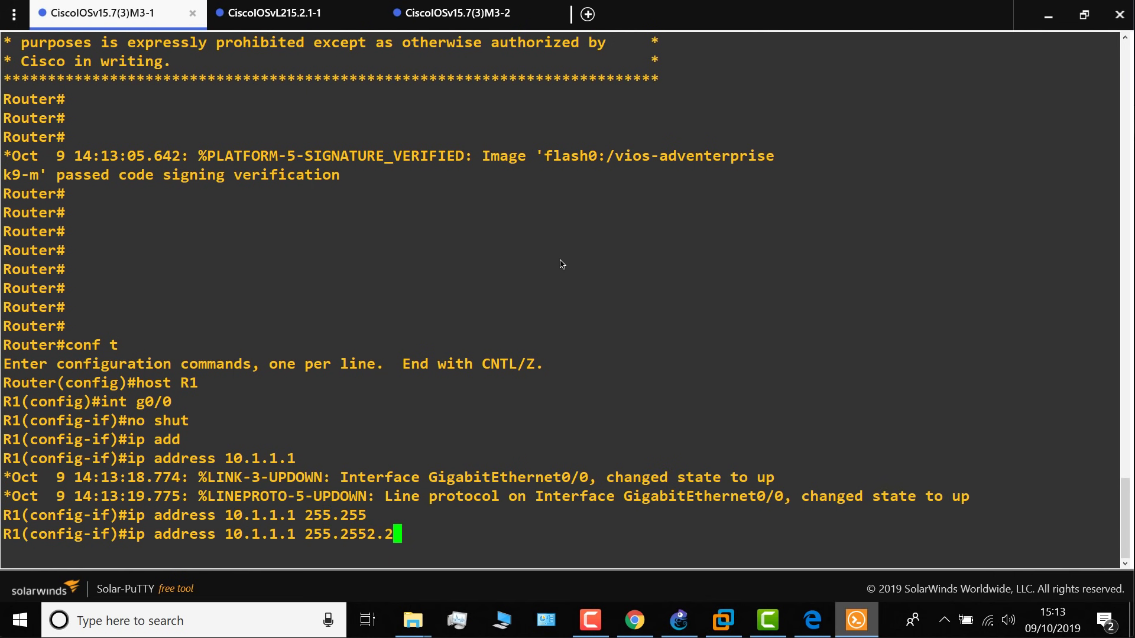
type(".255.0")
key("Return")
Assign loopback 0 the address 1.1.1.1 255.255.255.255 and exit configuration mode
type("i")
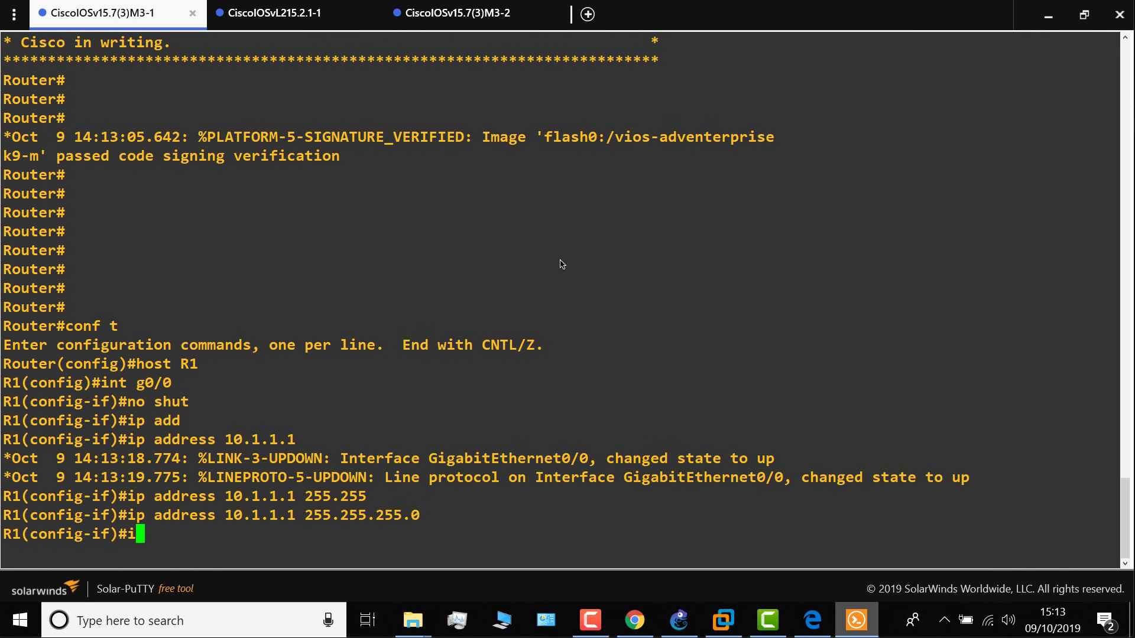
type("nt loop 0")
key("Return")
type("ip add")
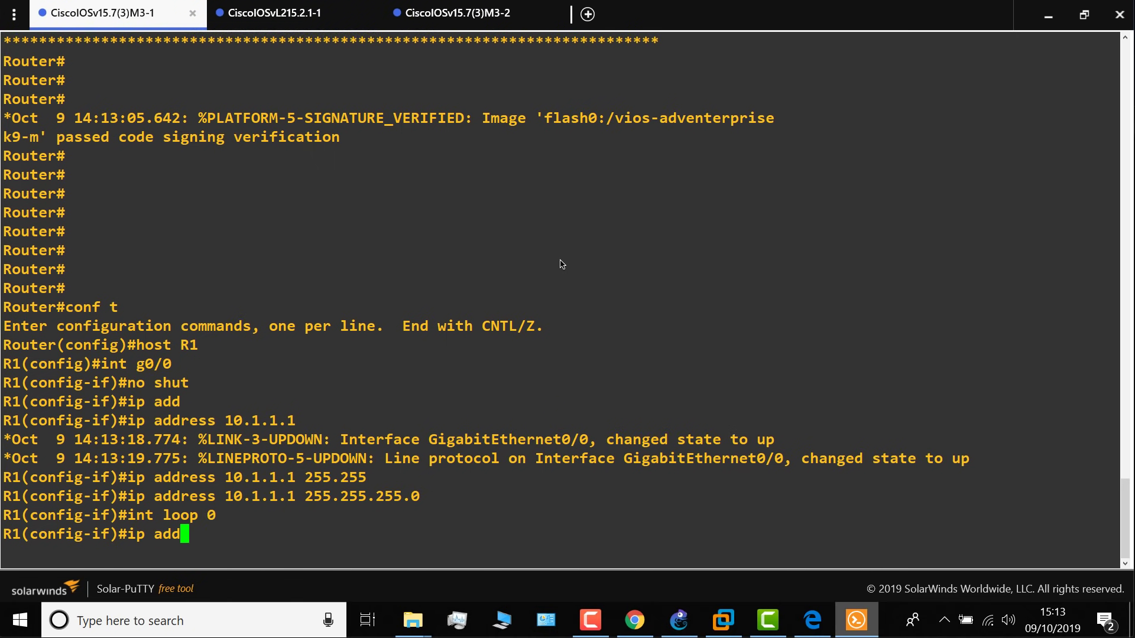
key("Tab")
type("1.1.1.1 25")
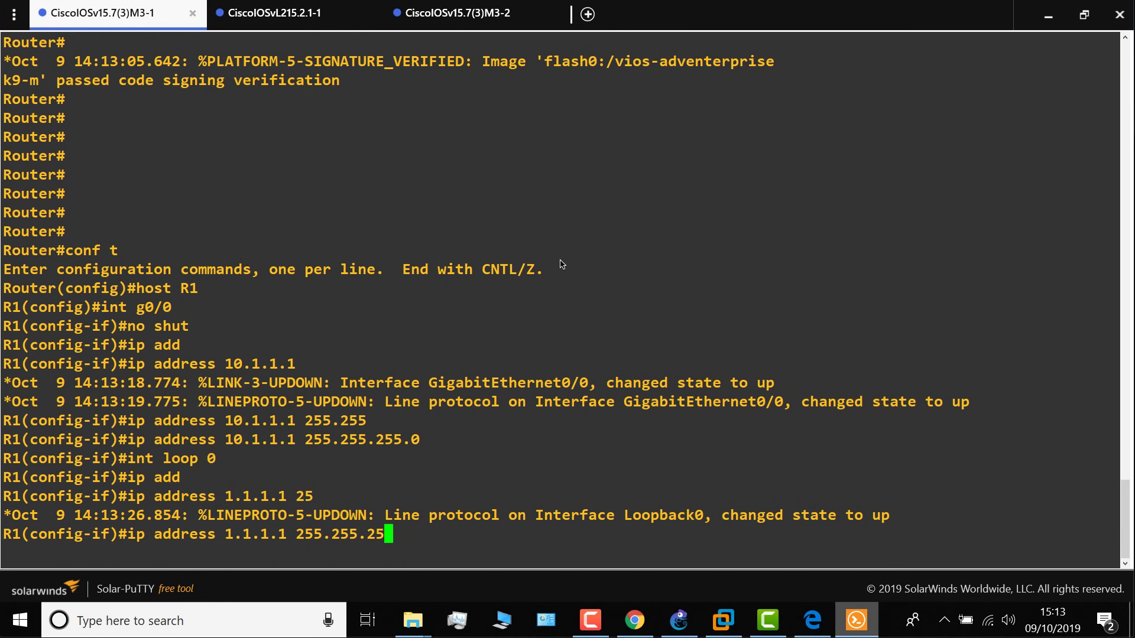
type("55.2")
key("Return")
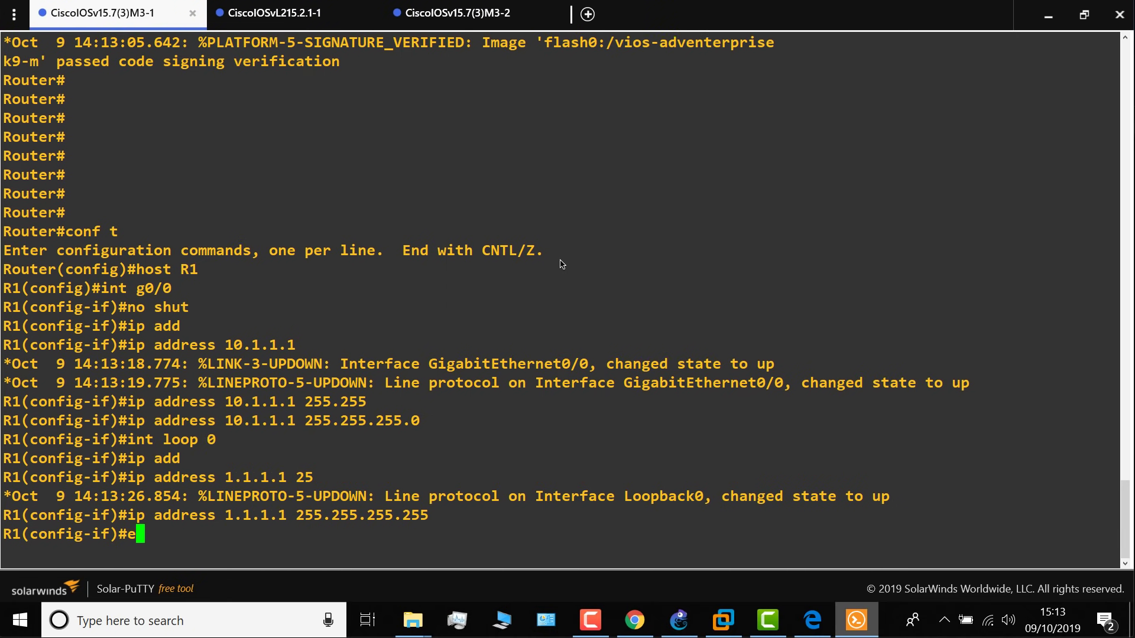
type("end")
key("Return")
Check Gi0/0 and Loopback0 are up with show ip int brief, then save with wr
type("sh ip int breif")
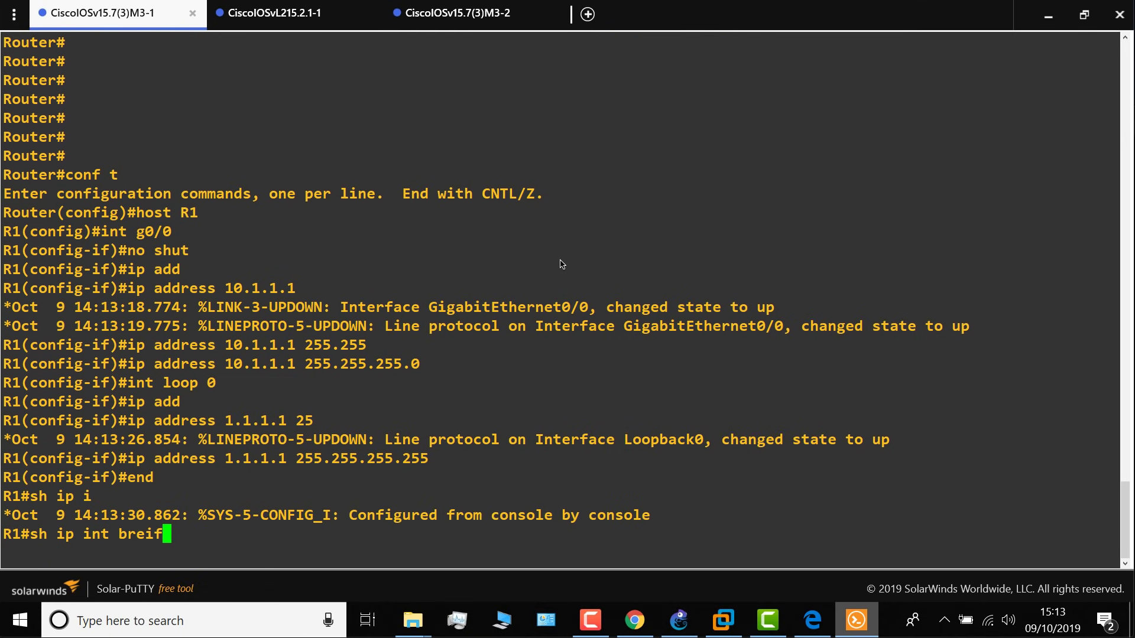
key("Return")
key("Up")
key("BackSpace")
key("BackSpace")
key("BackSpace")
type("ief")
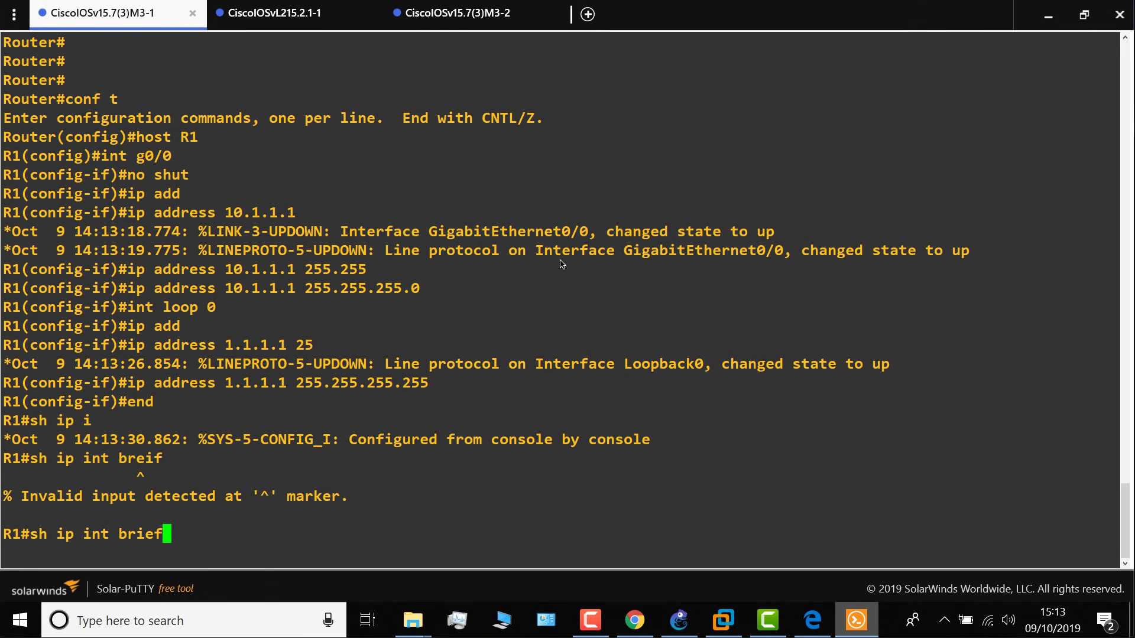
key("Return")
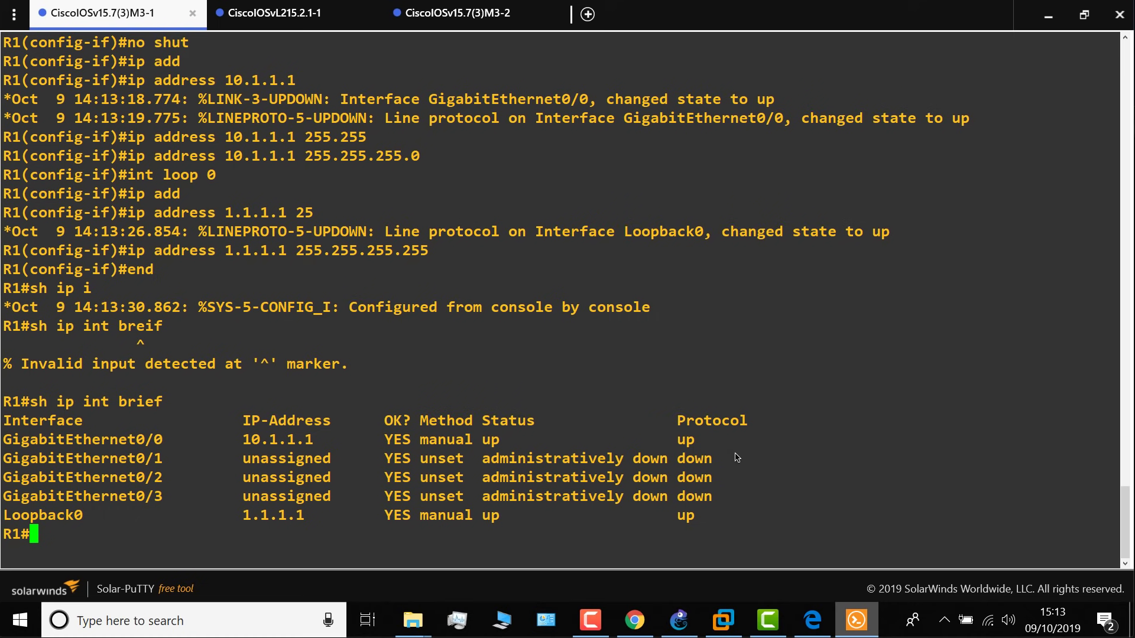
left_click_drag(729, 442, 10, 435)
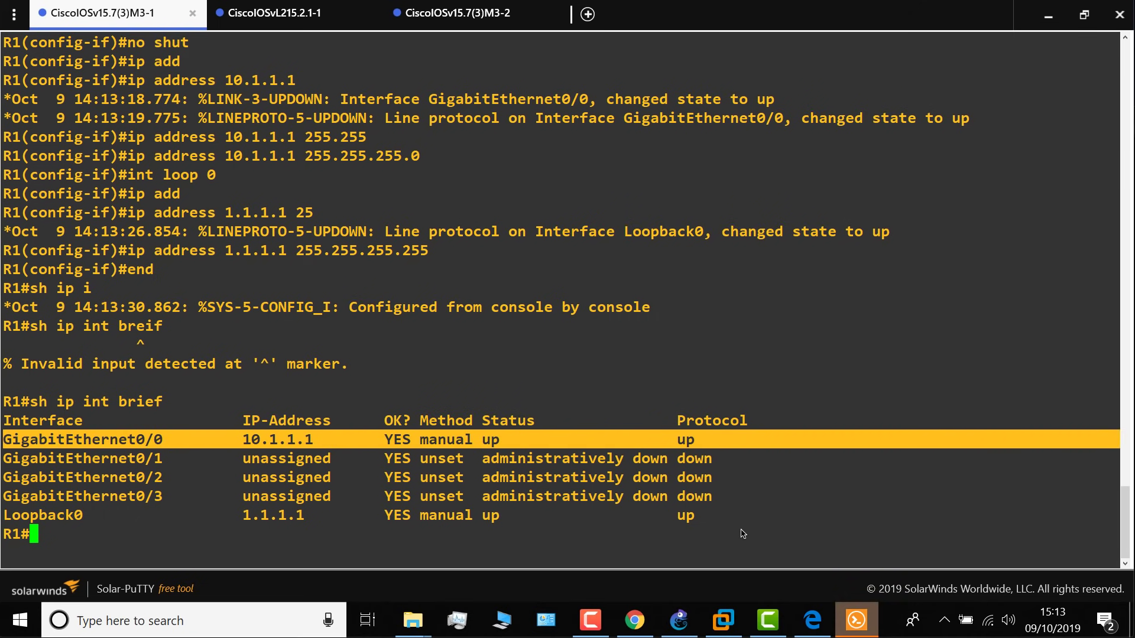
left_click_drag(743, 534, 713, 496)
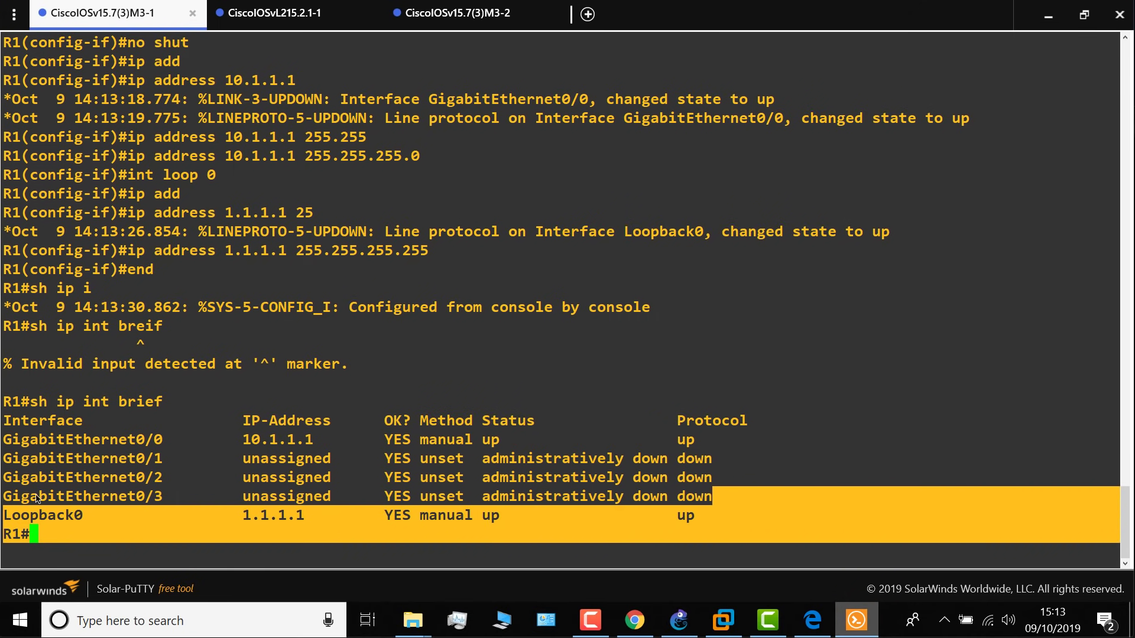
left_click(363, 358)
type("wr")
key("Return")
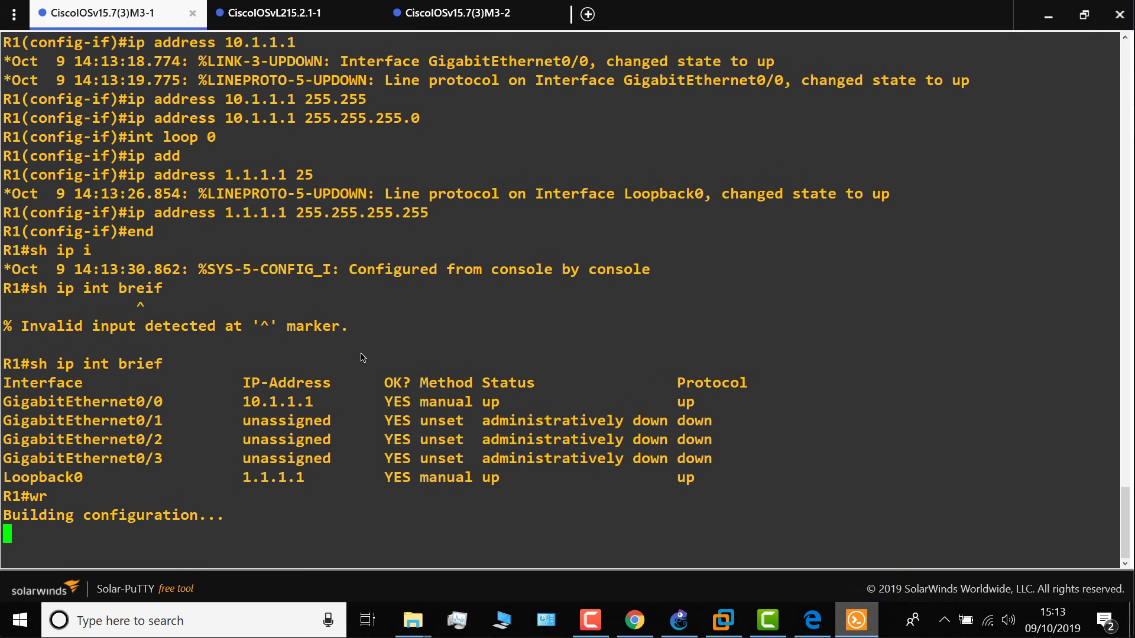
On the second router's console, enter configuration mode and set the hostname to R2
left_click(466, 24)
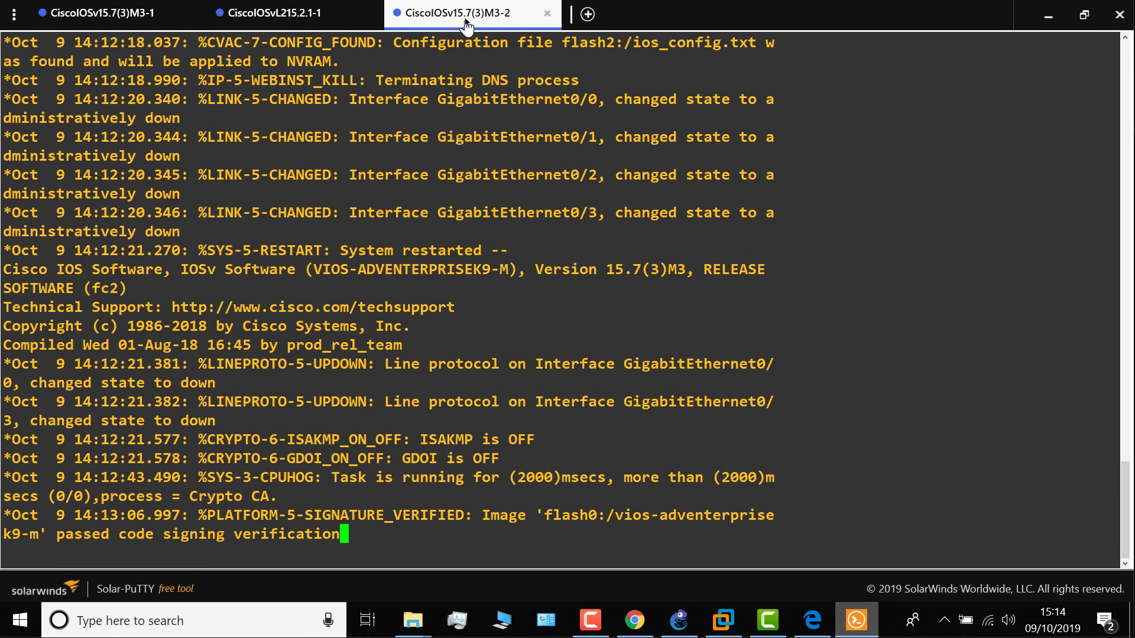
key("Return")
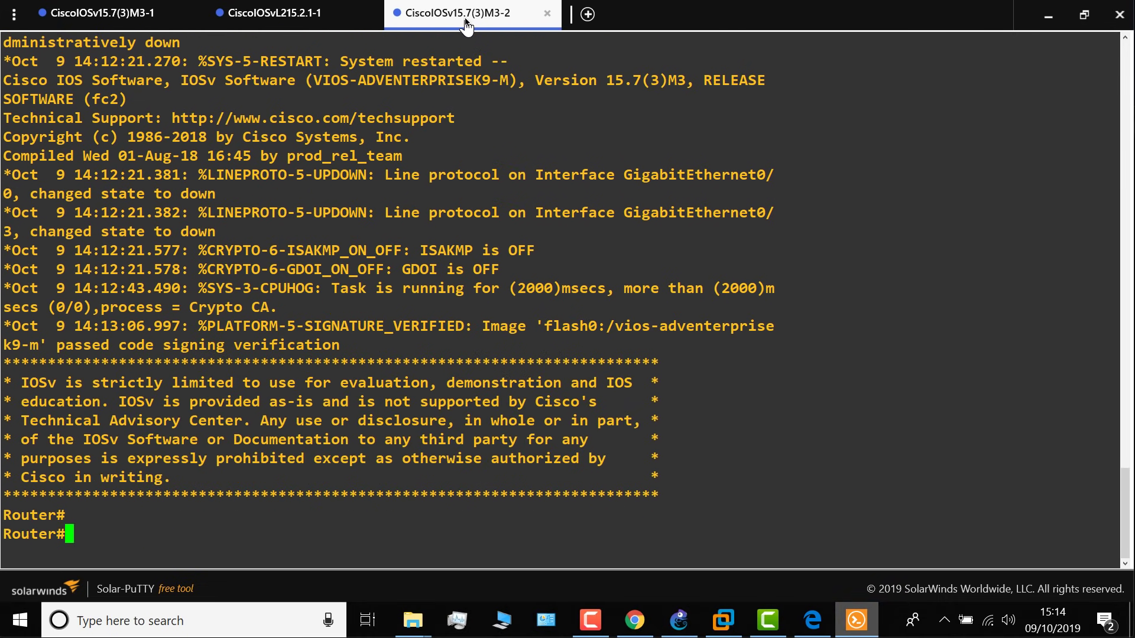
type("conf")
key("Return")
type("thost")
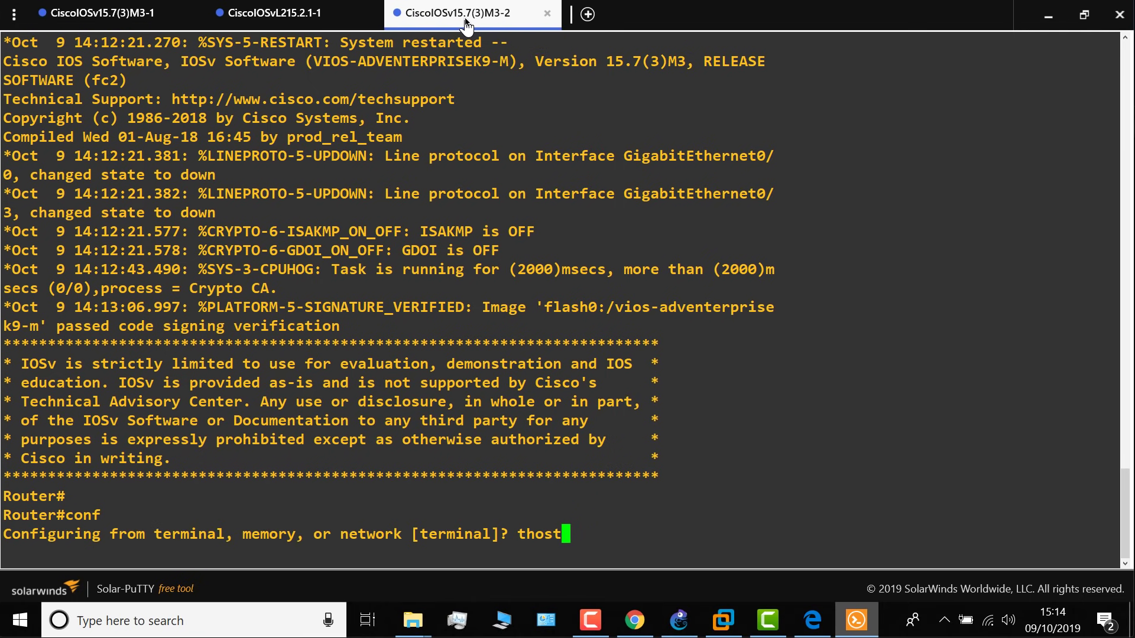
key("BackSpace")
key("BackSpace")
key("BackSpace")
key("Return")
type("host ")
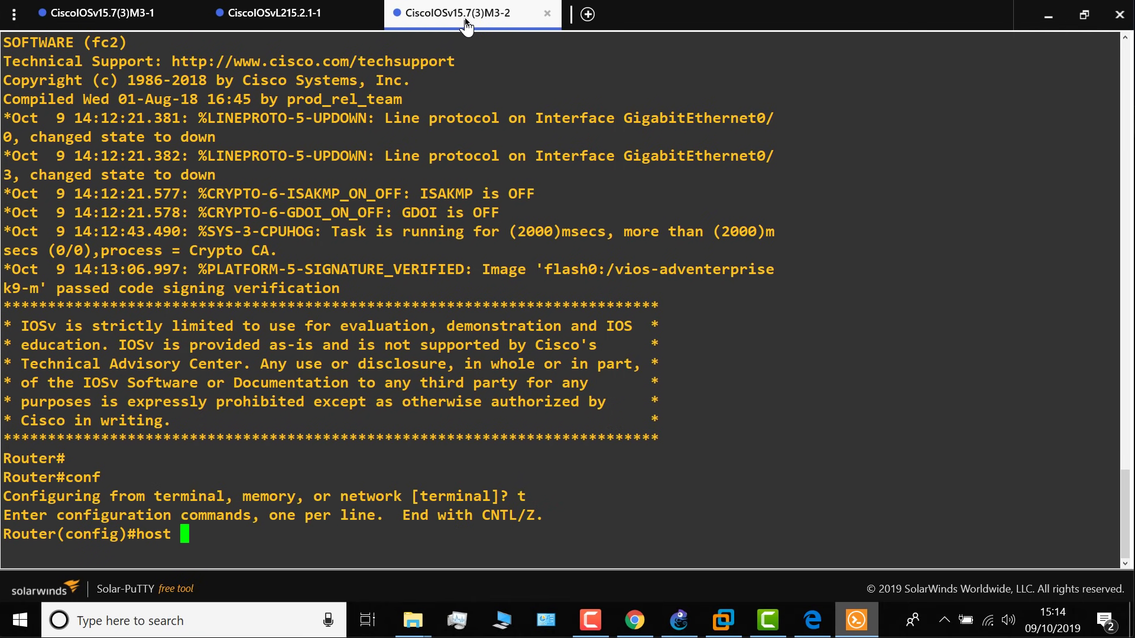
type("R2")
key("Return")
Enable GigabitEthernet0/0 and address it 10.1.1.2 255.255.255.0
type("int g0/0")
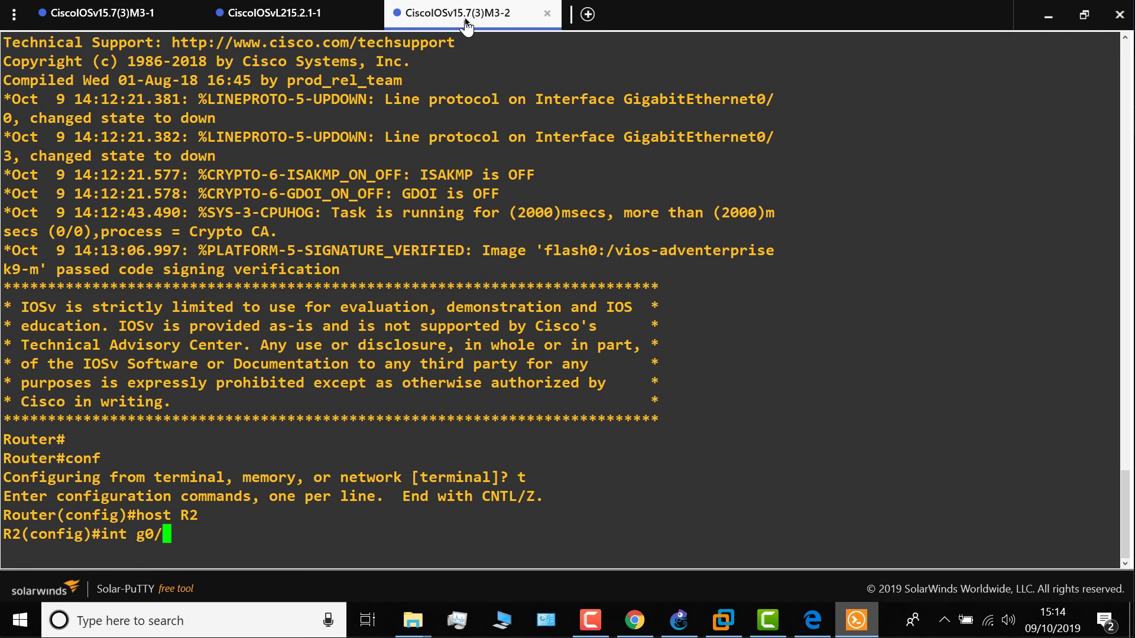
key("Return")
type("no shut")
key("Return")
type("ip add")
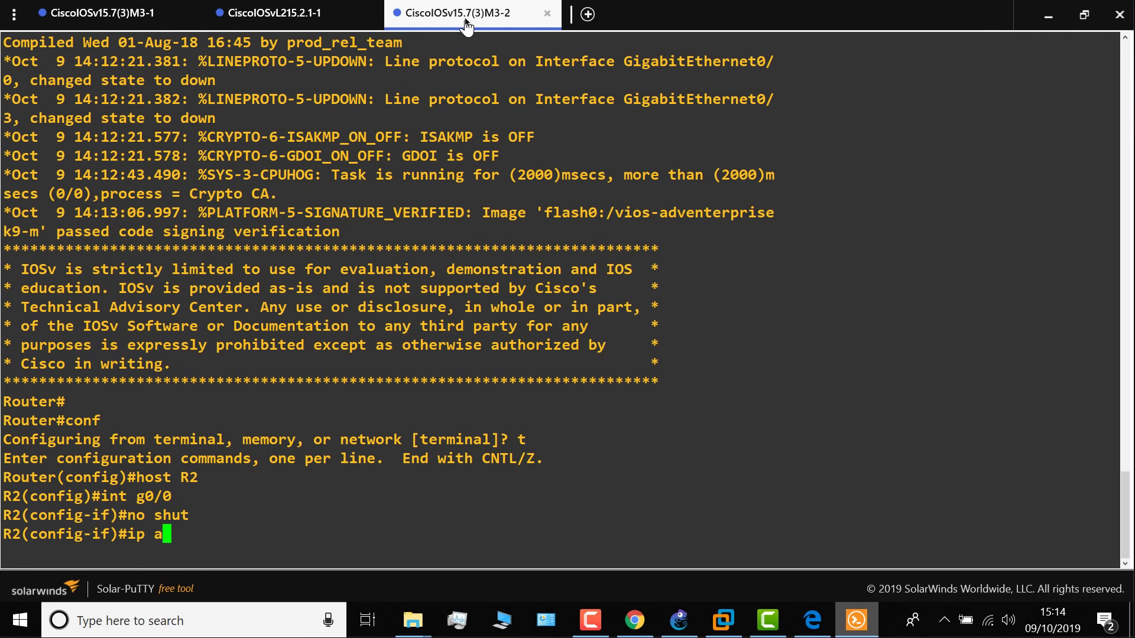
key("Tab")
type("10.1.1")
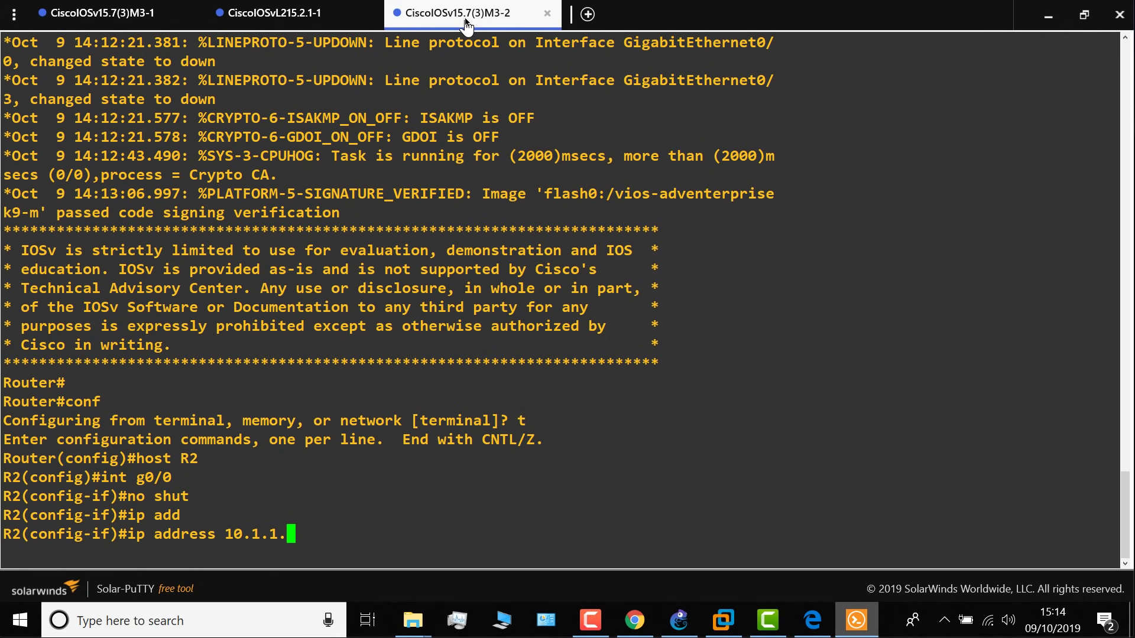
type(".2 255.255.25")
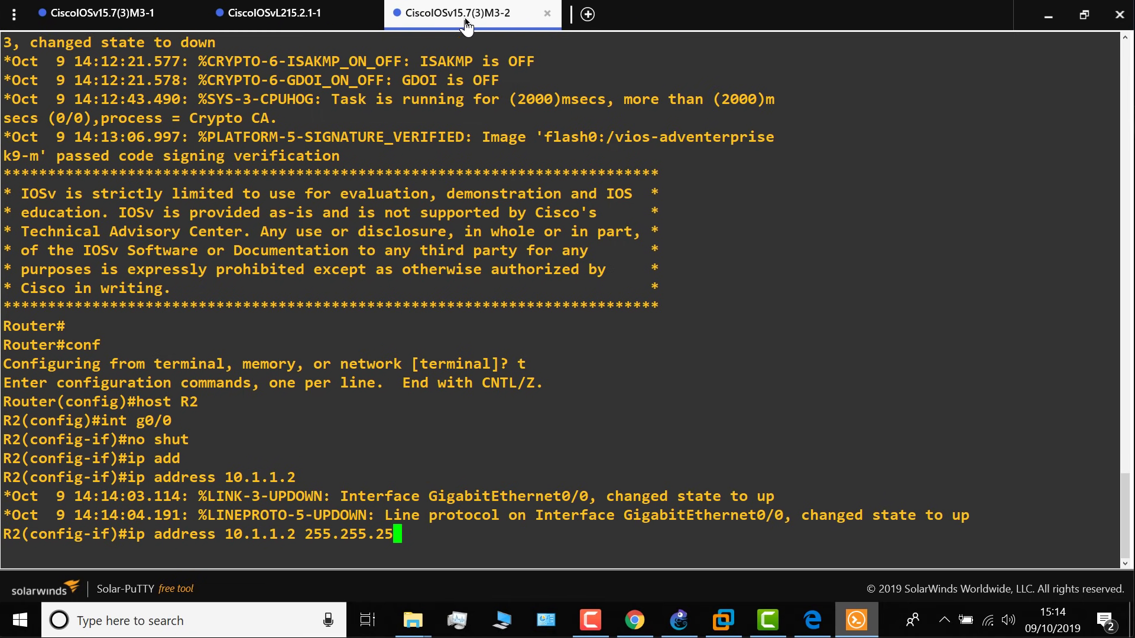
type("5.0")
key("Return")
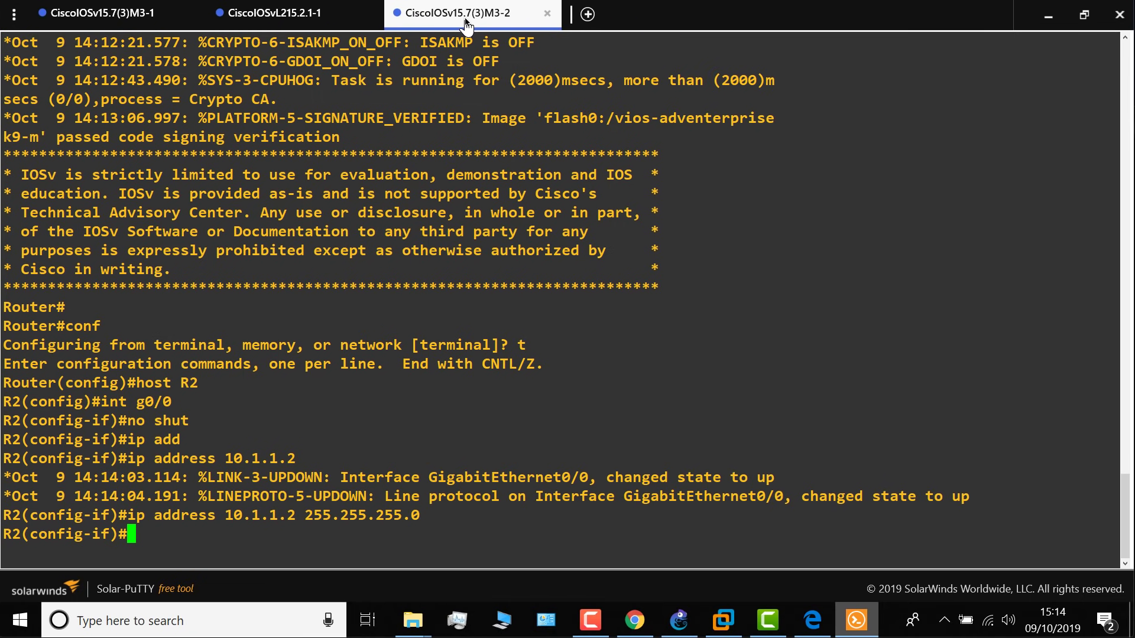
Assign loopback 0 the address 2.2.2.2 255.255.255.255 and exit configuration mode
type("in")
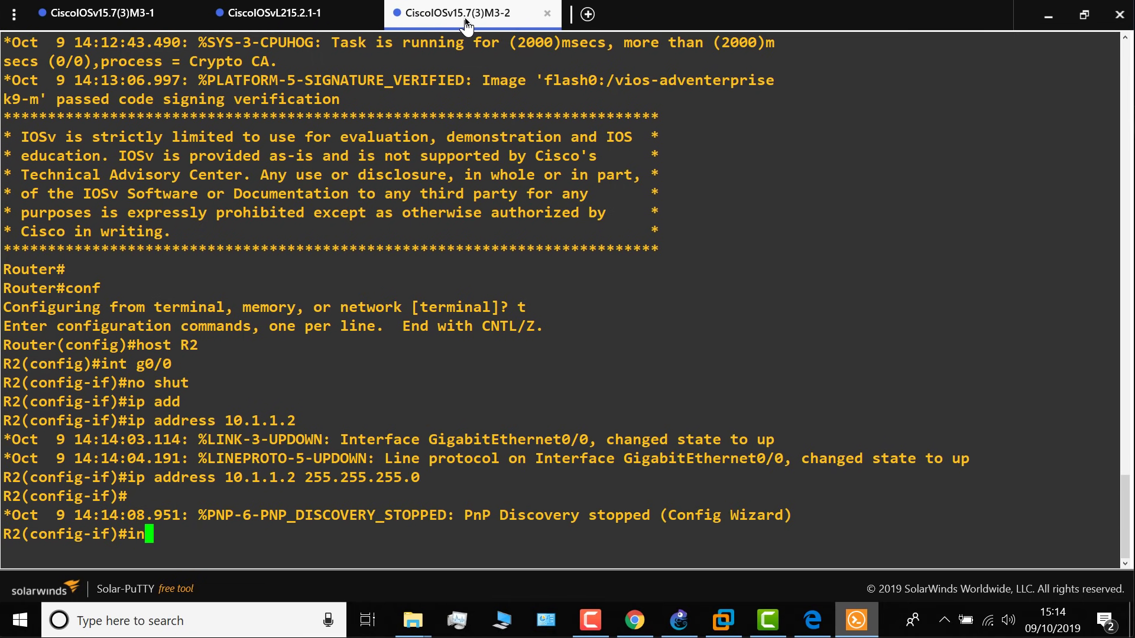
type("t loop 0")
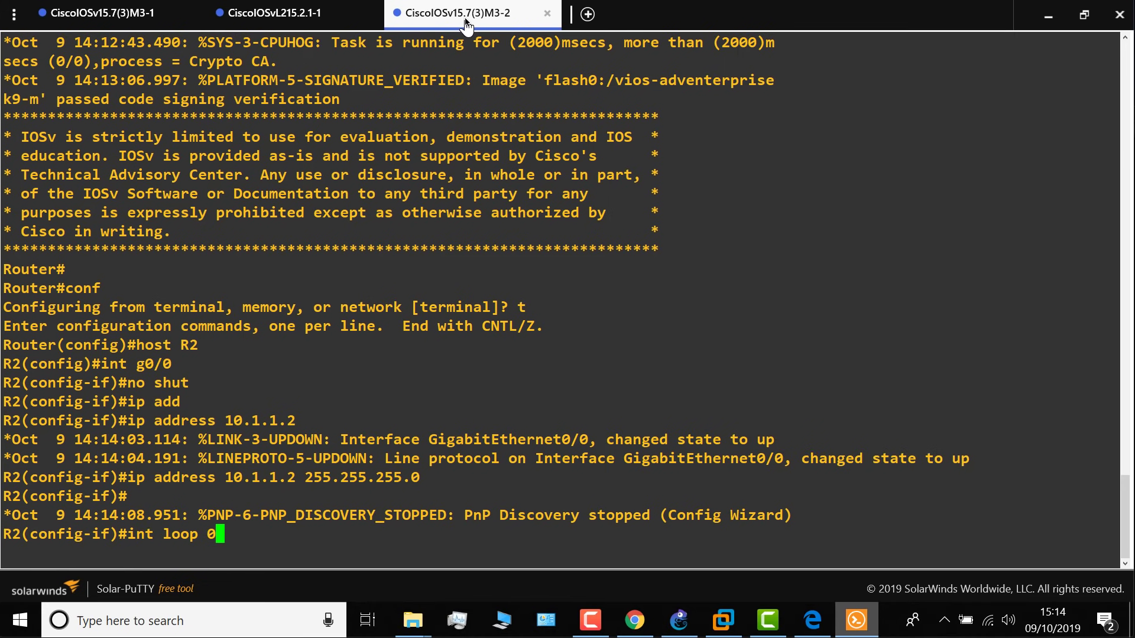
key("Return")
type("ip add")
key("Tab")
type("1")
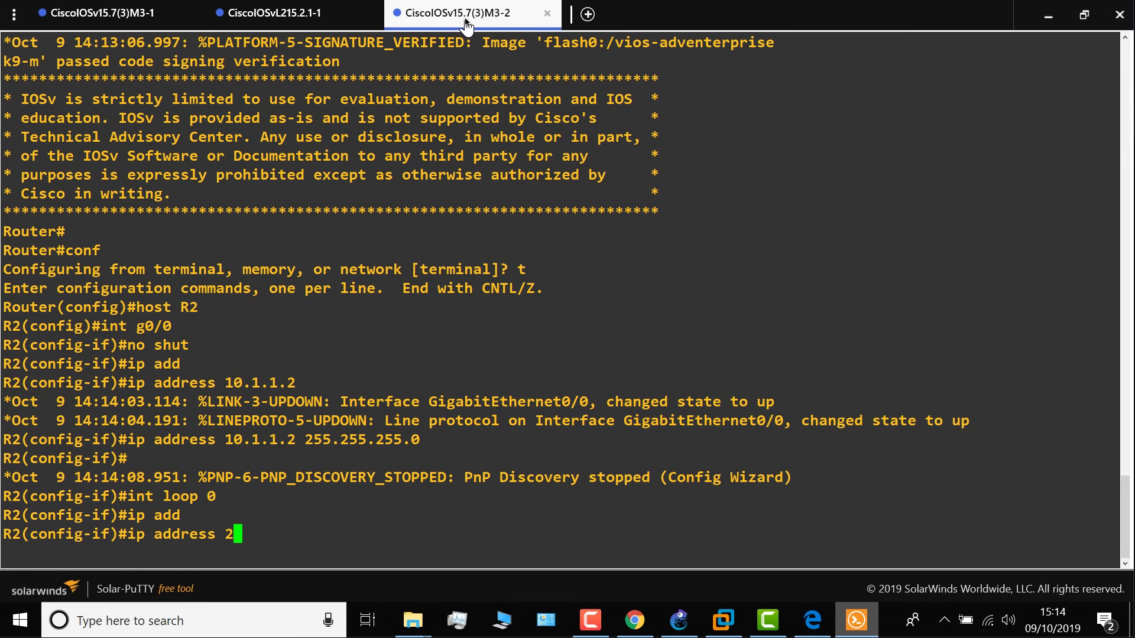
type(".2.2.2 255")
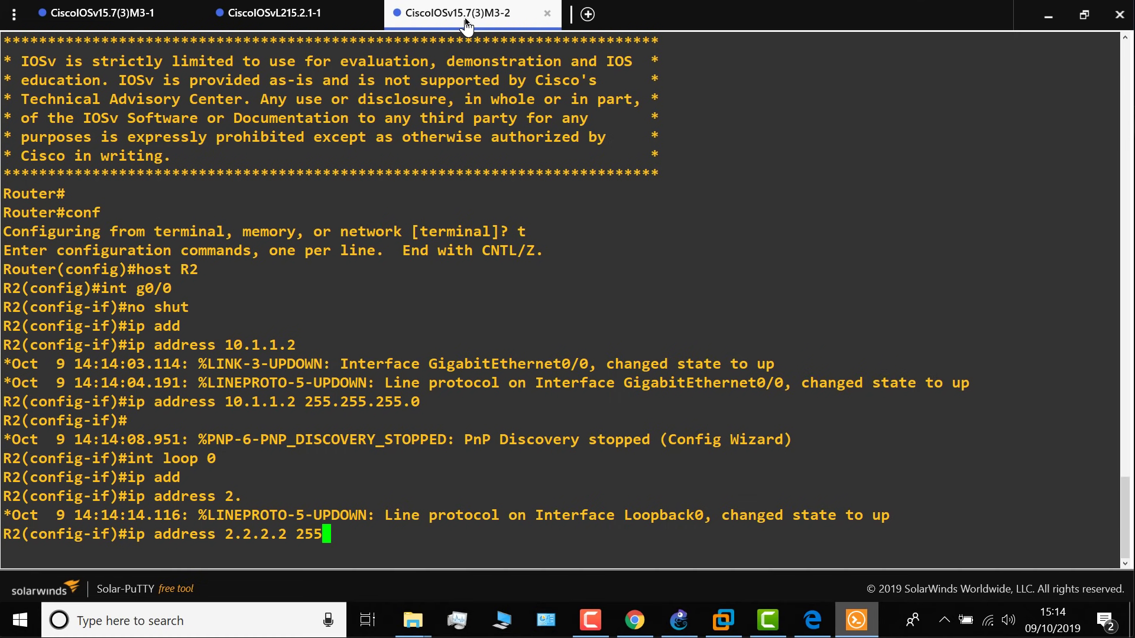
type(".255.255.255")
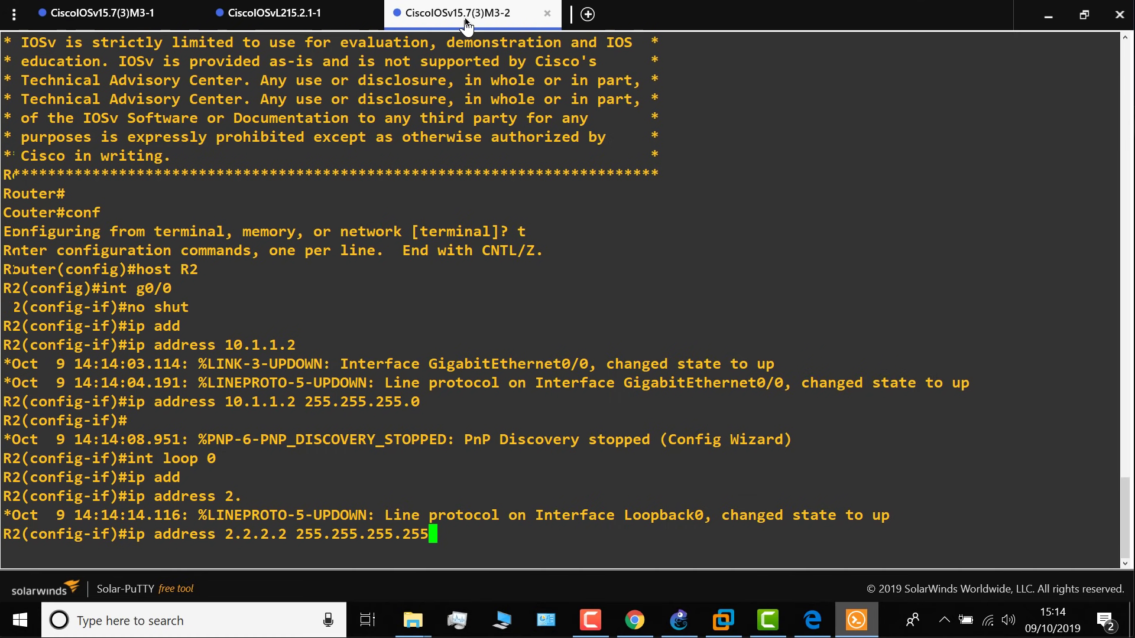
key("Return")
type("end")
key("Return")
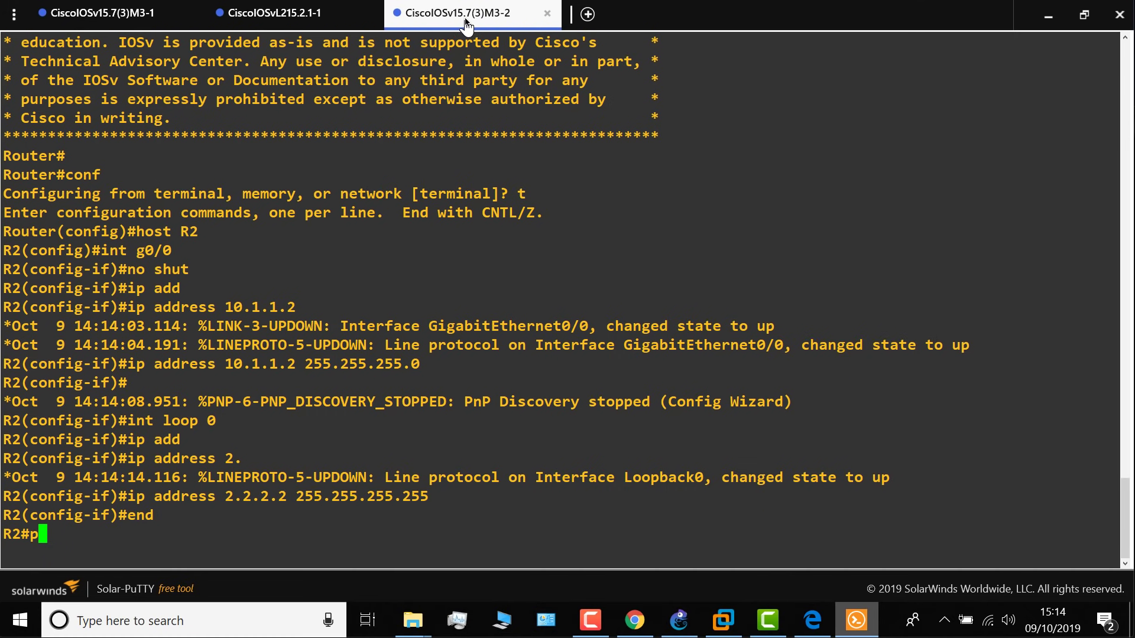
From R2, ping 10.1.1.2, then ping R1 at 10.1.1.1 twice
type("ping 10.1.1.2")
key("Return")
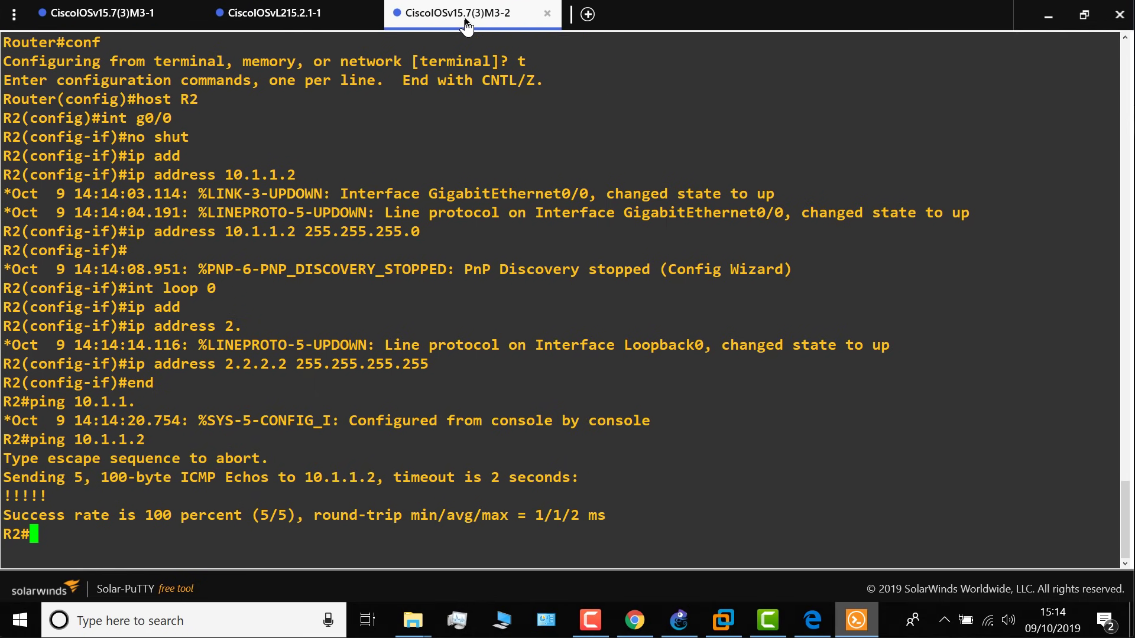
key("Up")
key("BackSpace")
type("10.1.1.1")
key("Return")
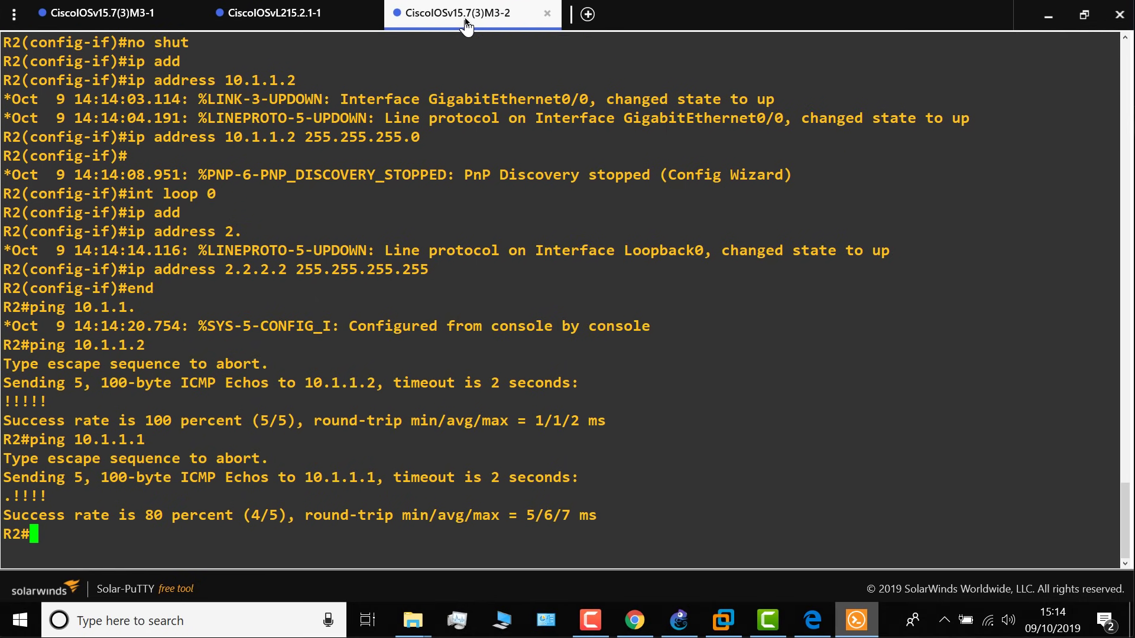
key("Up")
key("Return")
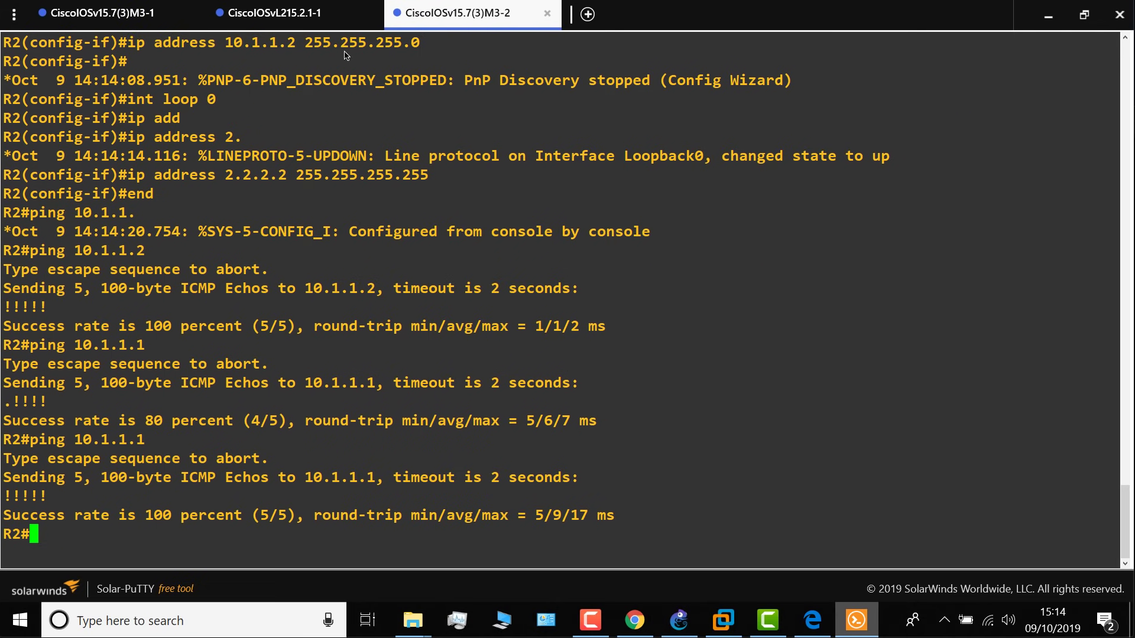
From R1, ping R2 at 10.1.1.2, then return to R2's console
left_click(119, 19)
key("Return")
key("Return")
type("ping 10.1")
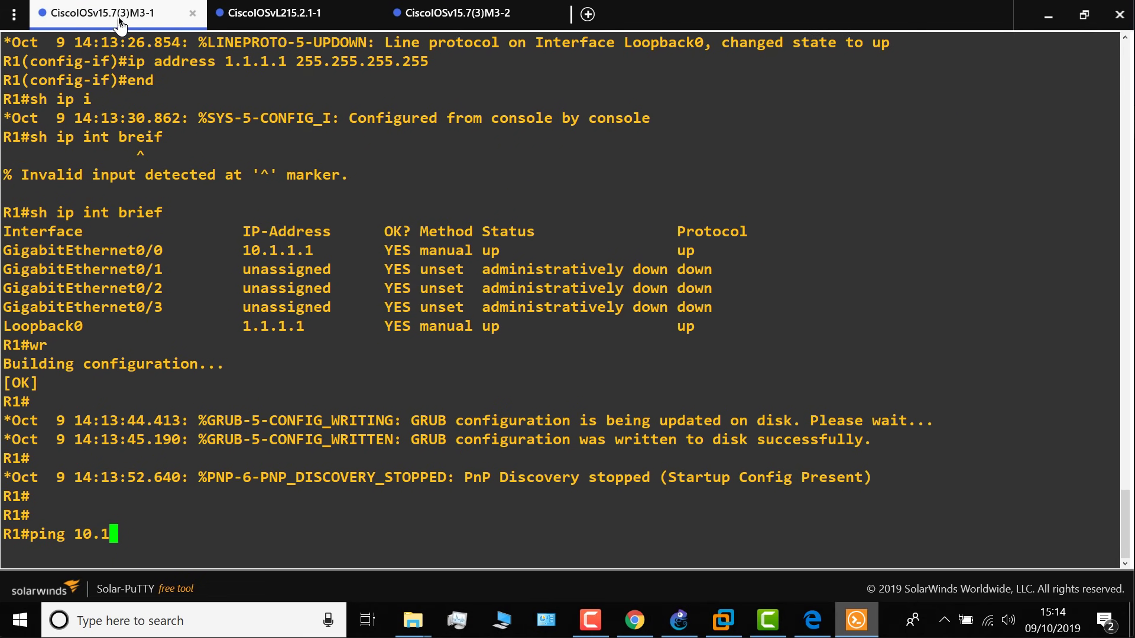
type("..22")
key("Return")
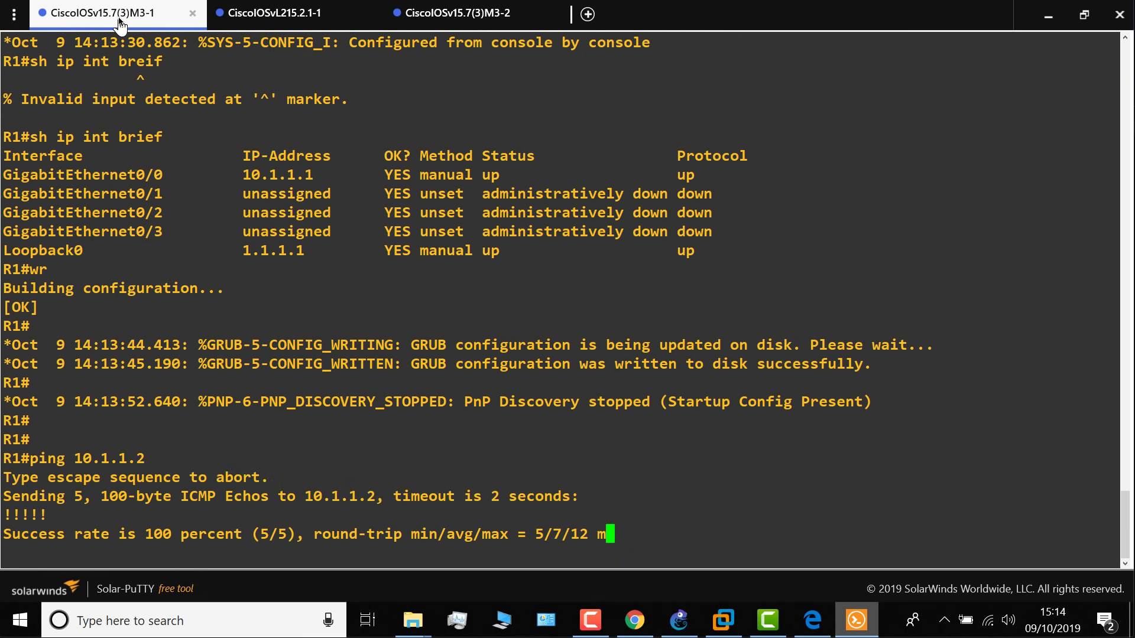
left_click(457, 23)
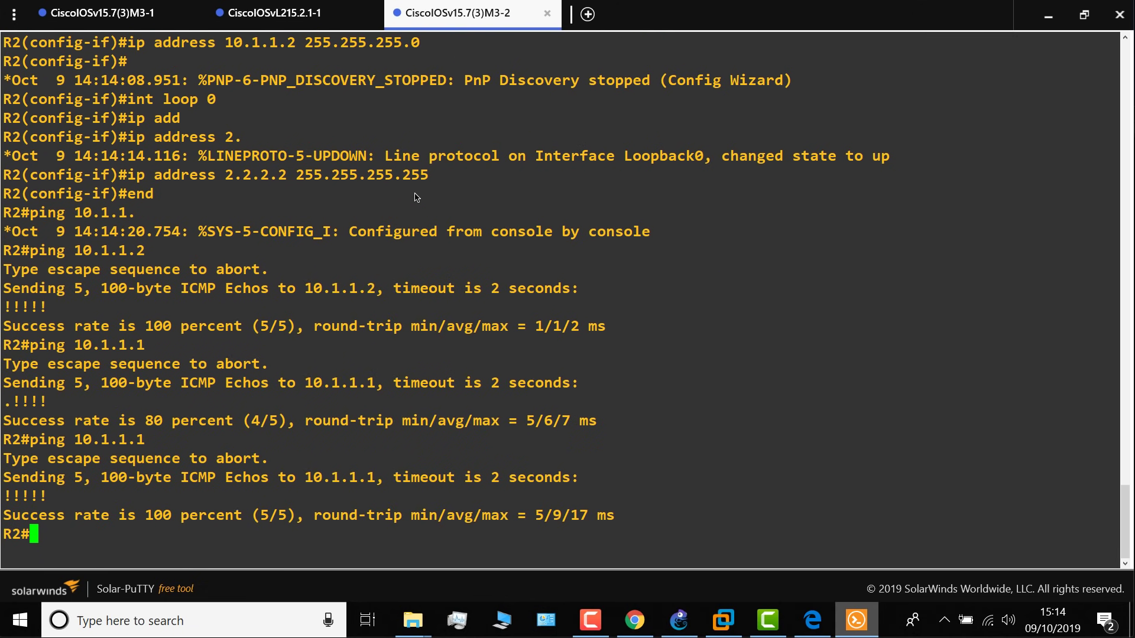
On R2, configure router ospf 1 with network 0.0.0.0 255.255.255.255 area 0
type("conf t")
key("Return")
type("router ")
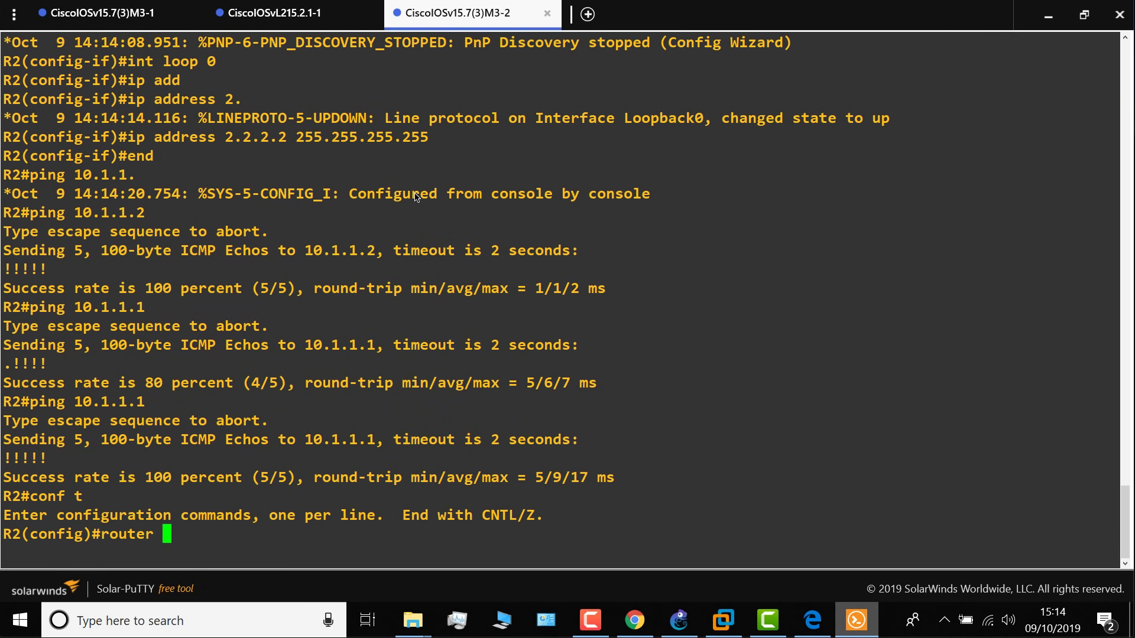
type("ospf 1")
key("Return")
type("net")
key("Tab")
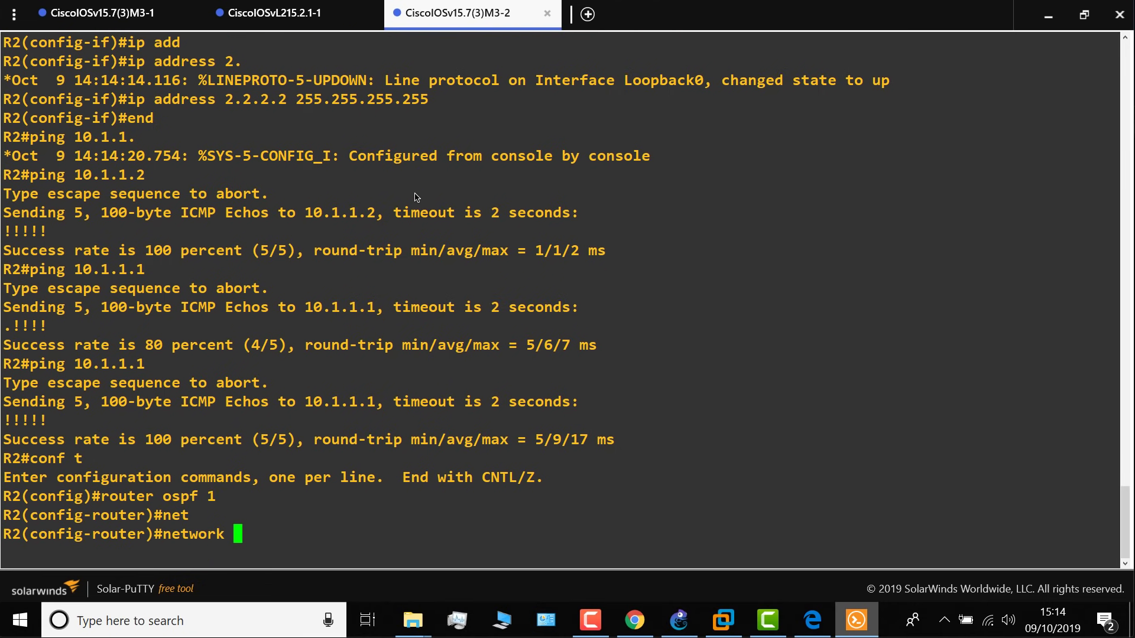
type("0.0.0.0 255.25")
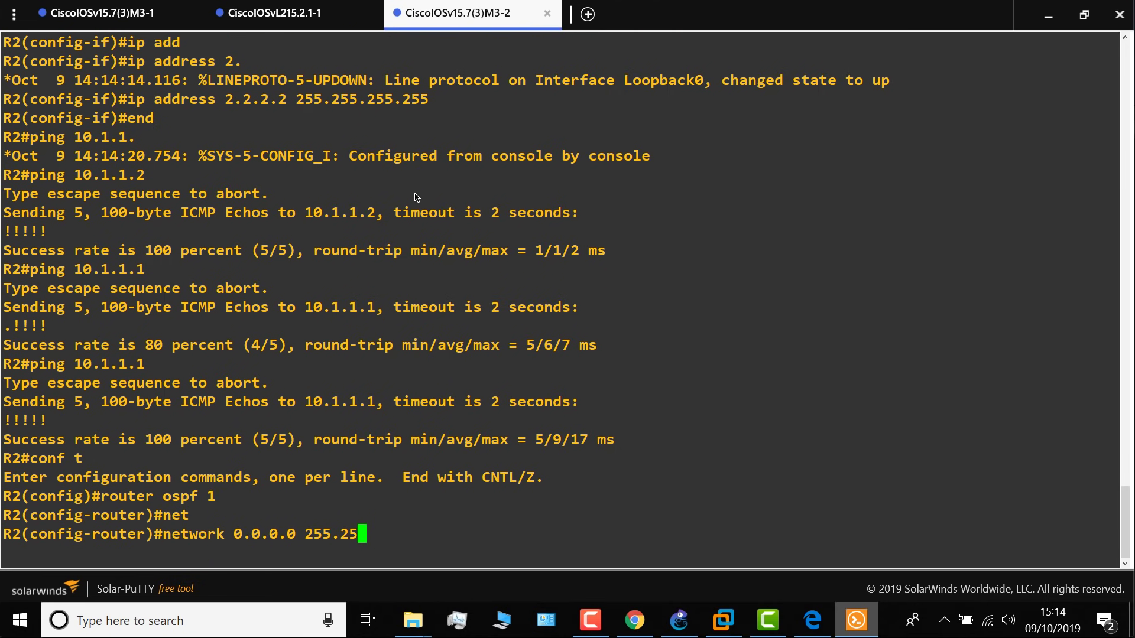
type("5.25.5.255 are")
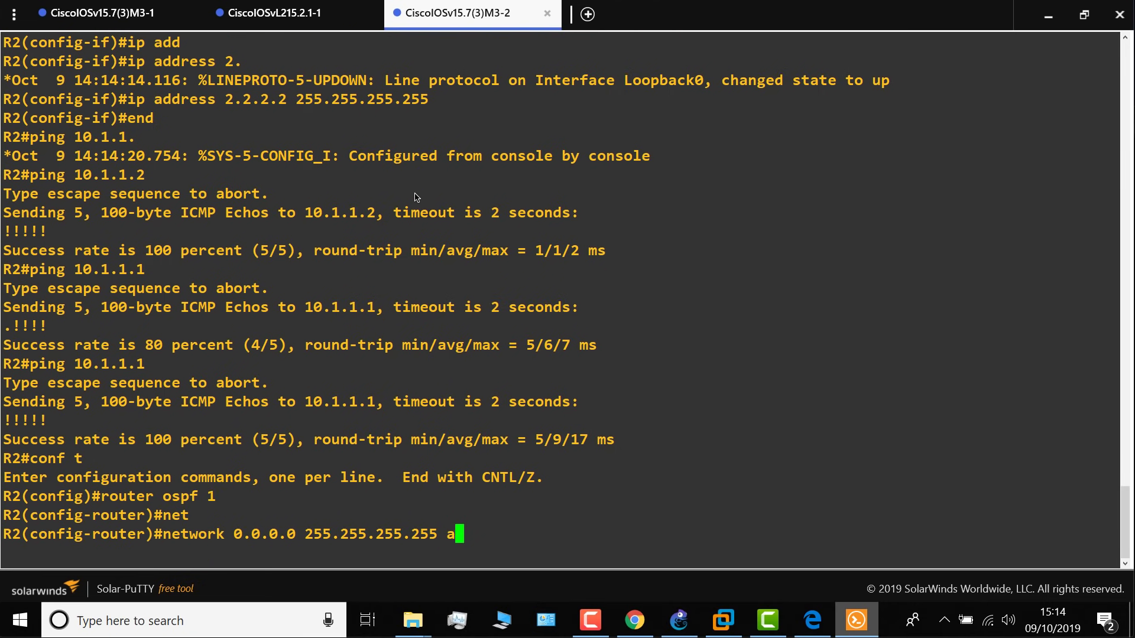
key("BackSpace")
type("a 0")
key("Return")
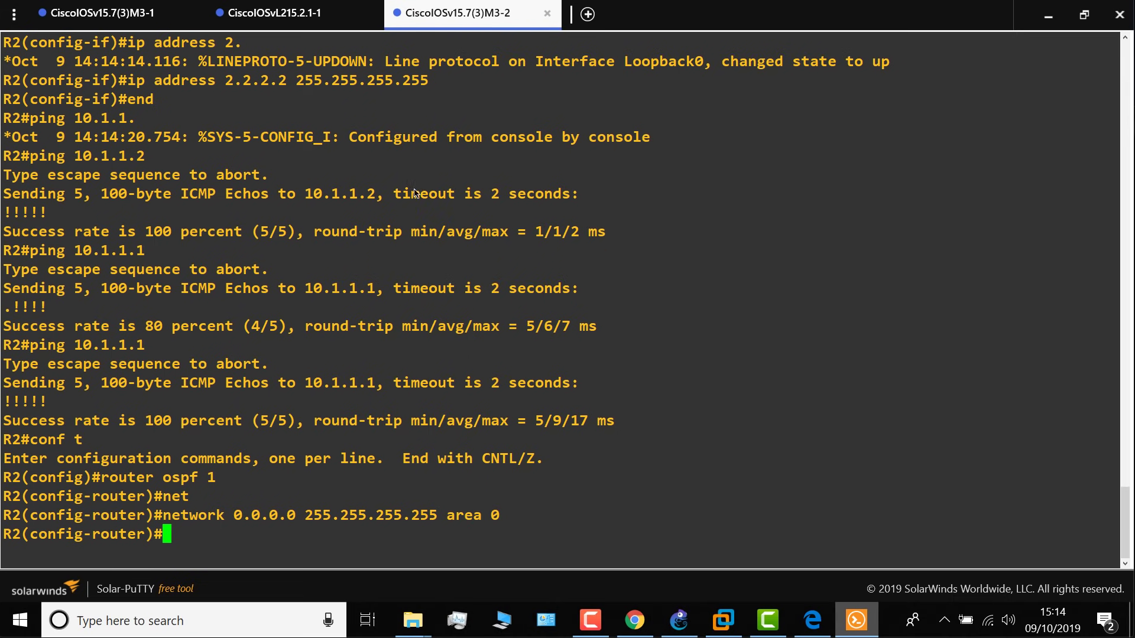
On the R1 console, enter global configuration and start OSPF process 1
left_click(131, 21)
type("conf t")
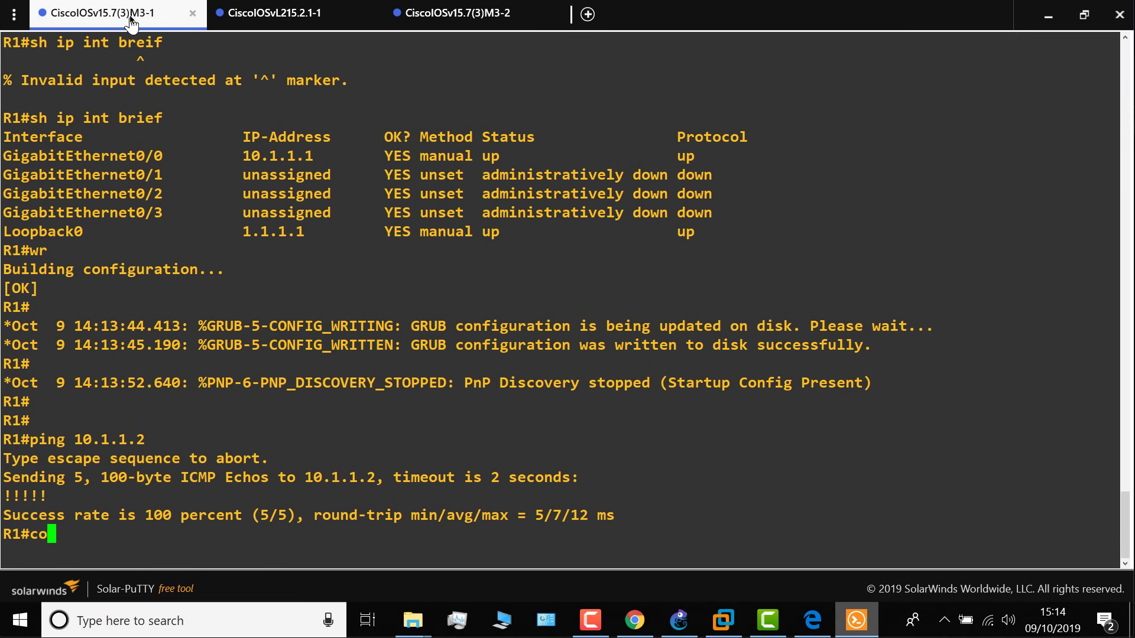
key("Return")
type("int")
key("BackSpace")
key("BackSpace")
key("BackSpace")
type("ro")
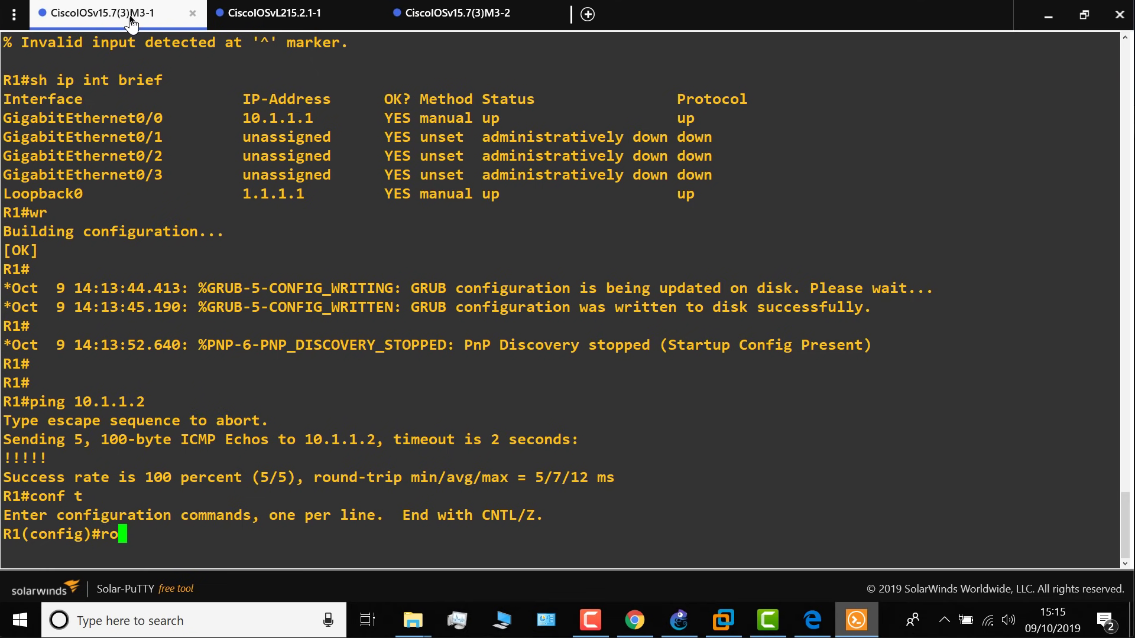
type("uter ospf 1")
key("Return")
Add network 0.0.0.0 255.255.255.255 in area 0 to R1's OSPF, then end configuration mode
type("net")
key("Tab")
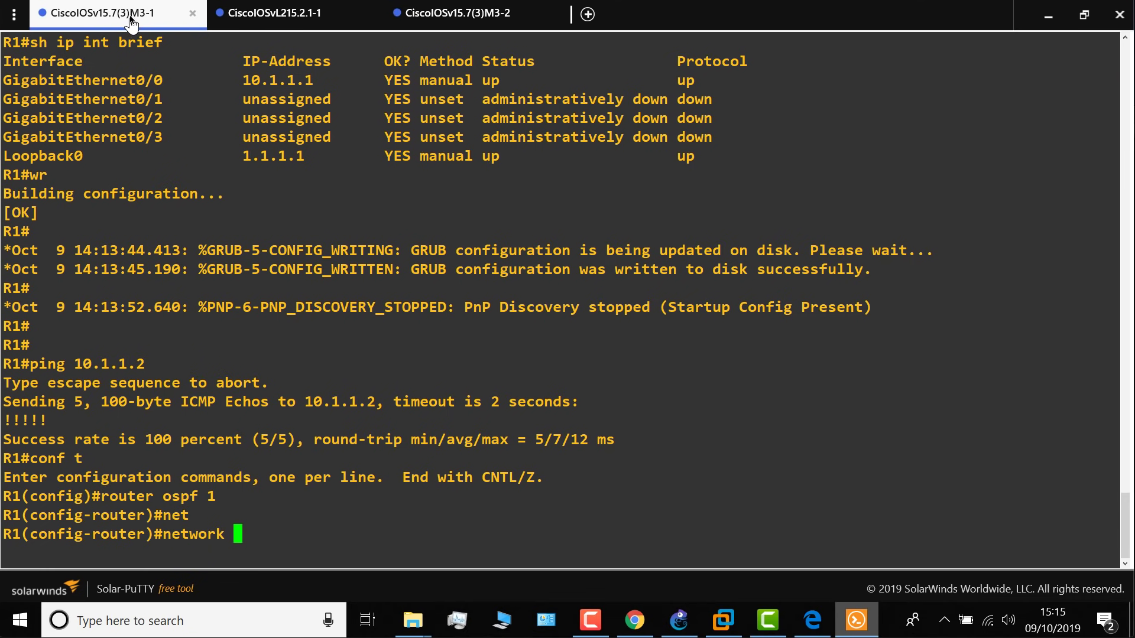
type("0.0.0.0 255.5")
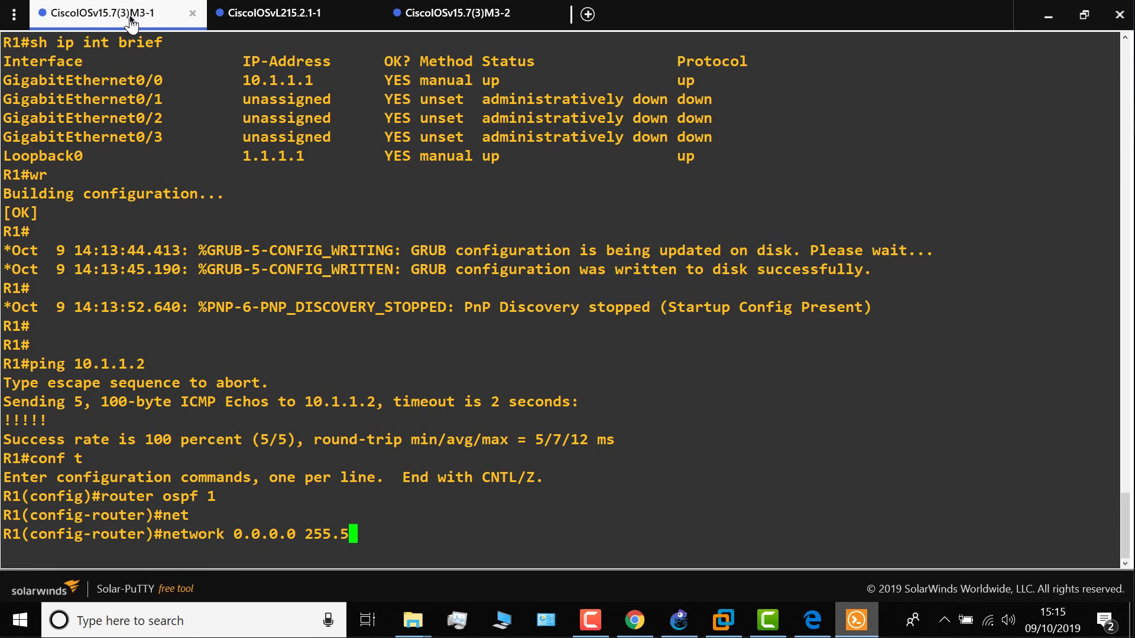
type("2")
key("BackSpace")
key("BackSpace")
type("255.255.255.255")
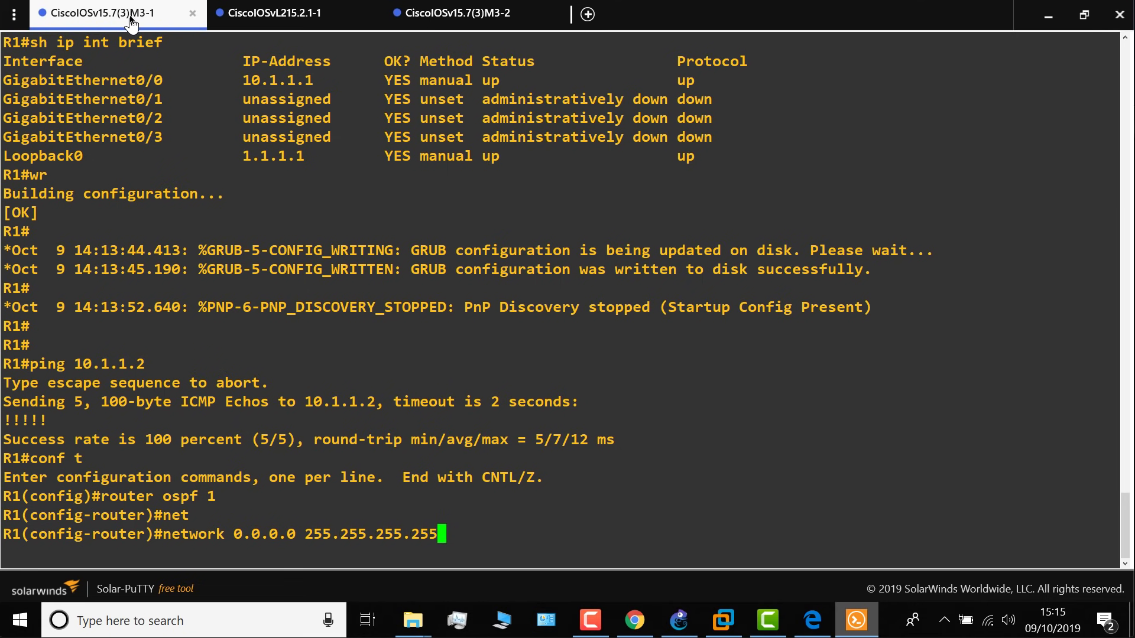
type(" area 0")
key("Return")
type("end")
key("Return")
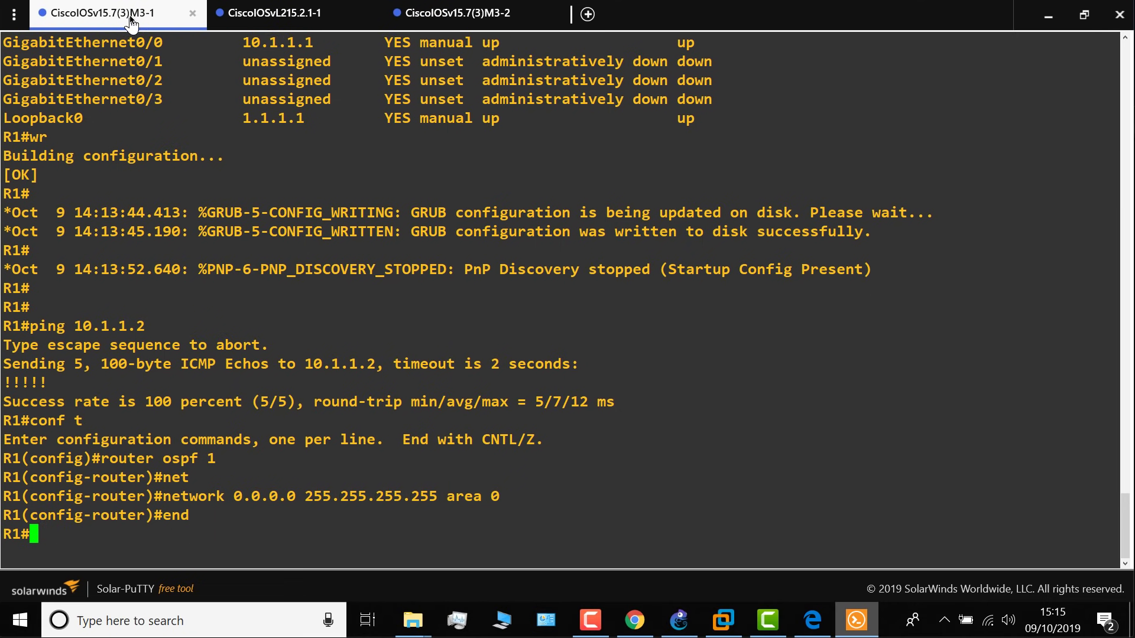
key("Return")
key("Return")
key("Return")
Run show ip ospf neighbor on R1 repeatedly until R2 (2.2.2.2) appears
type("sh ip os")
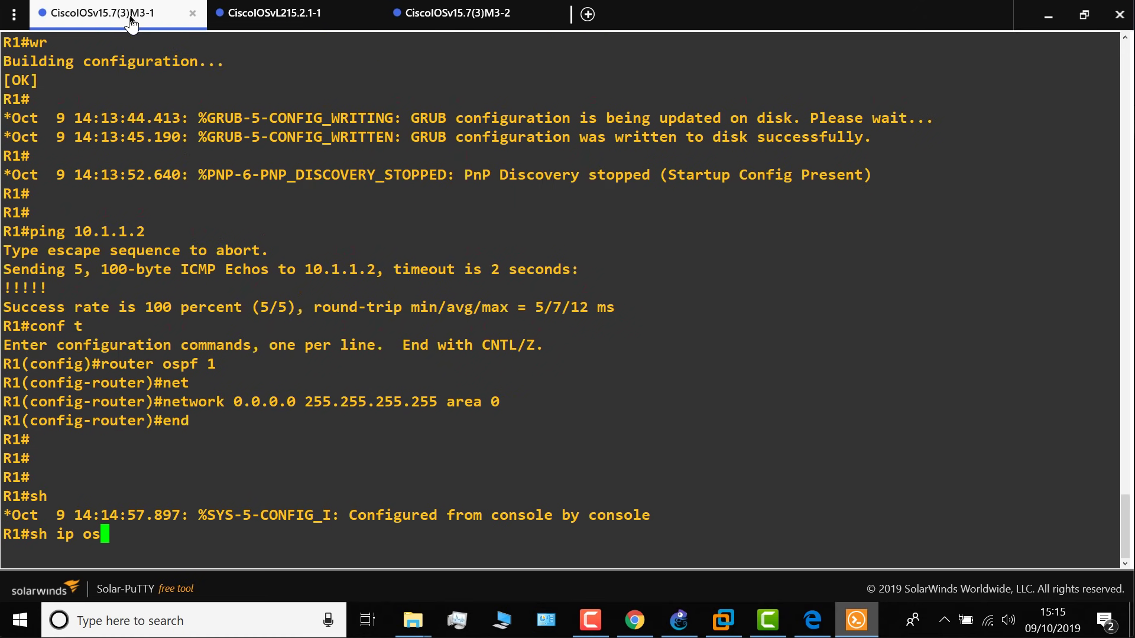
key("Tab")
type("n")
type("ne")
key("Tab")
key("Return")
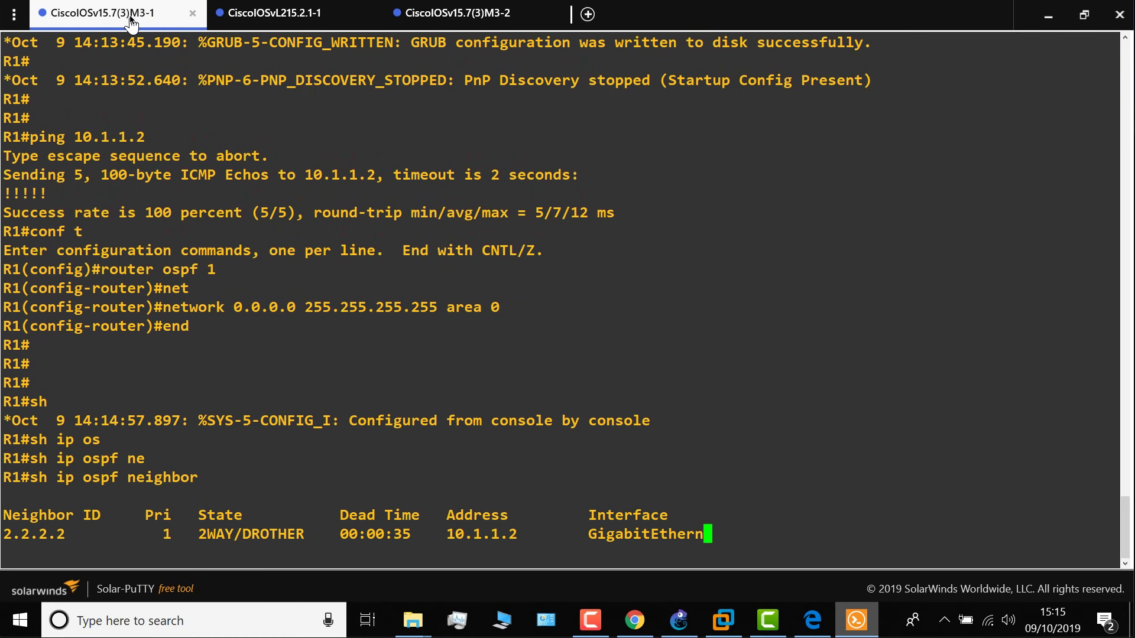
key("Up")
key("Return")
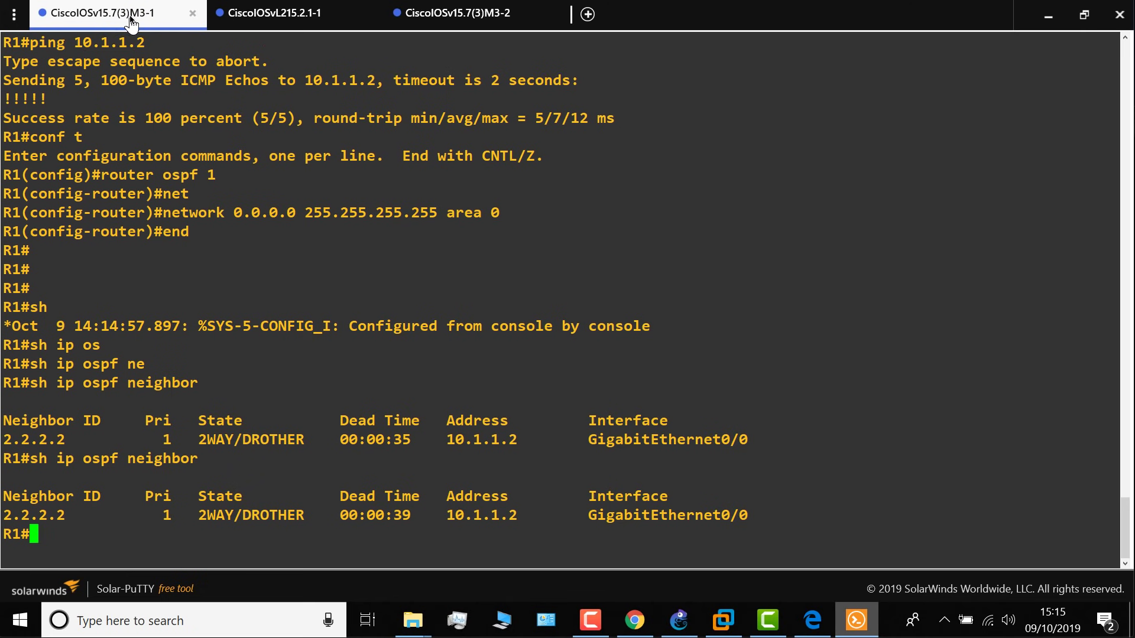
key("Up")
key("Return")
key("Up")
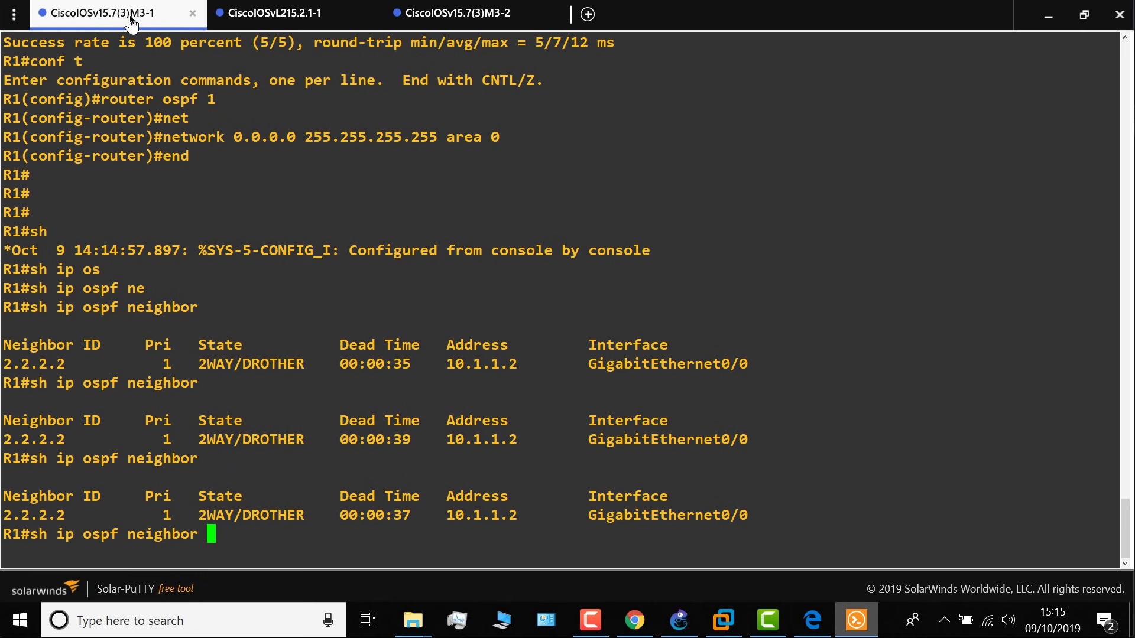
key("Return")
key("Up")
key("Return")
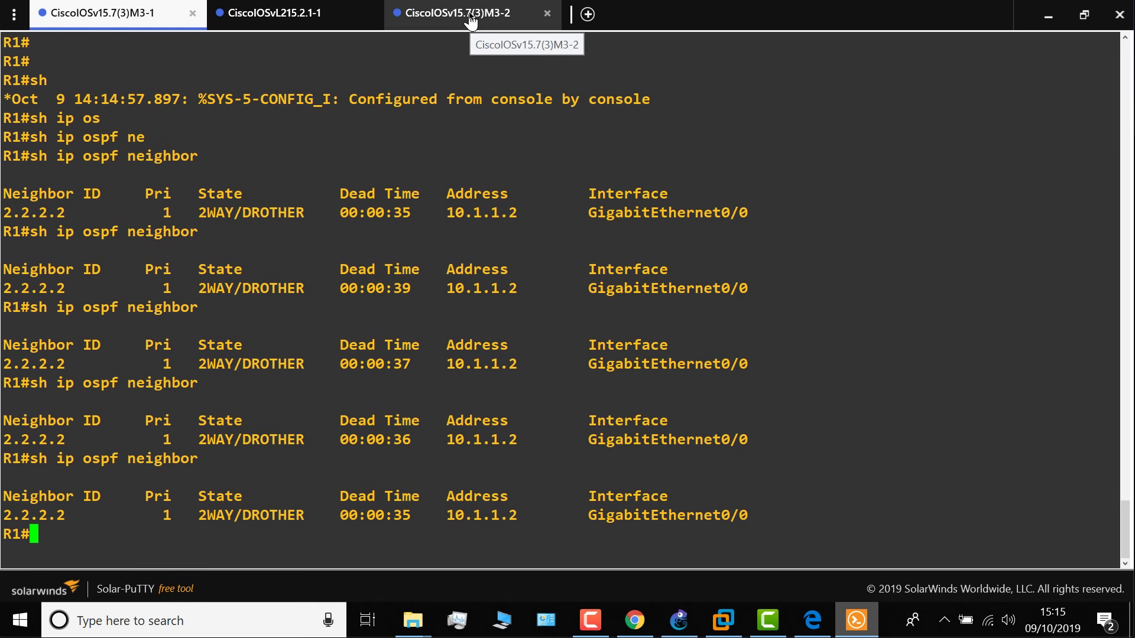
key("Up")
key("Return")
key("Return")
Save the running configuration with wr on R1, then end and save on R2
key("Up")
key("Return")
key("Up")
key("Return")
type("wr")
key("Return")
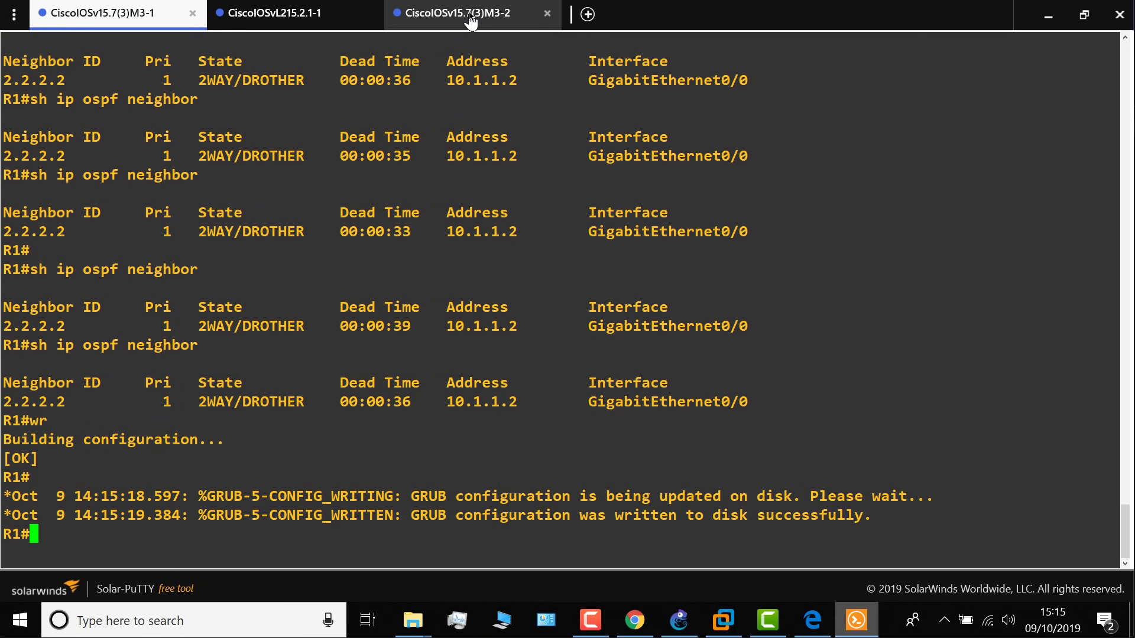
left_click(471, 20)
key("Return")
type("end")
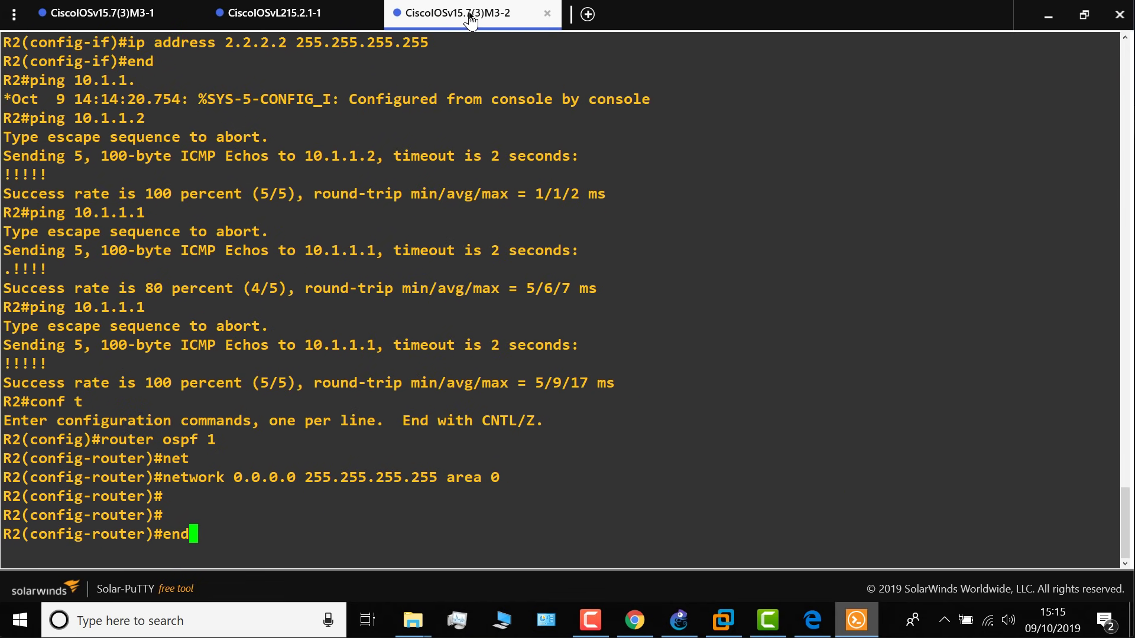
key("Return")
type("wr")
key("Return")
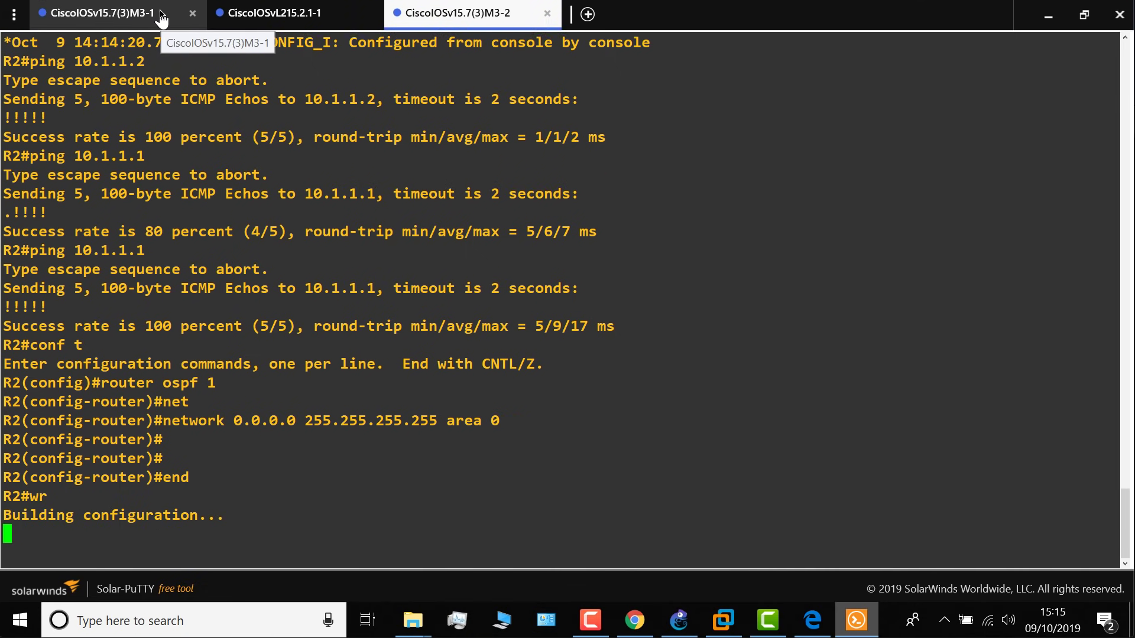
Recheck R1's OSPF neighbors twice from the command history
left_click(162, 20)
key("Return")
key("Return")
key("Return")
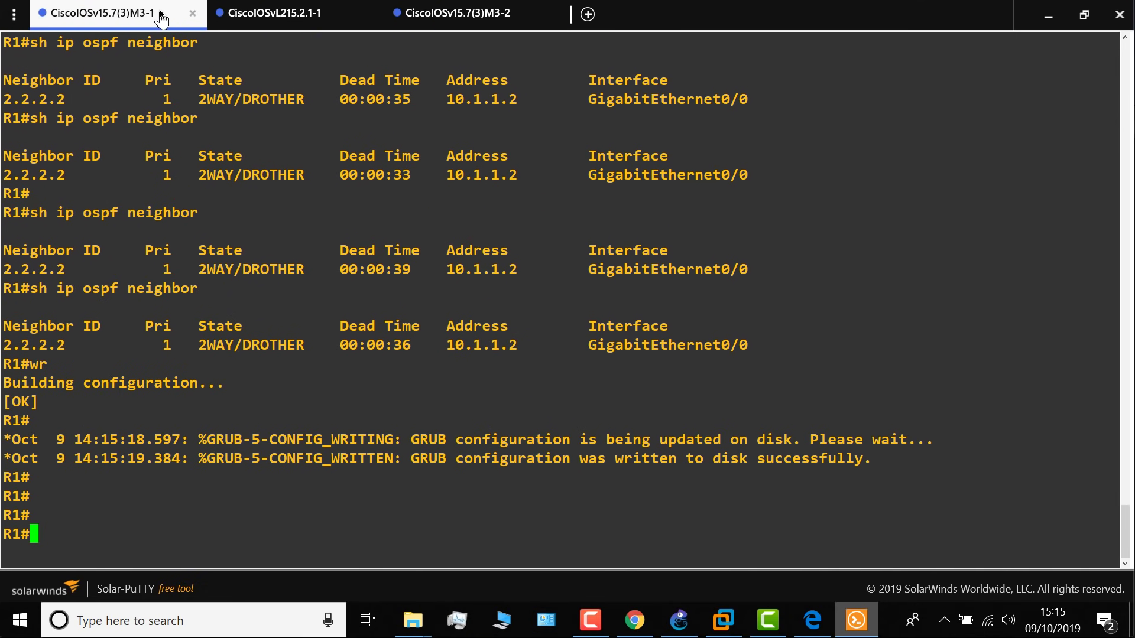
type("sh")
key("Up")
key("Up")
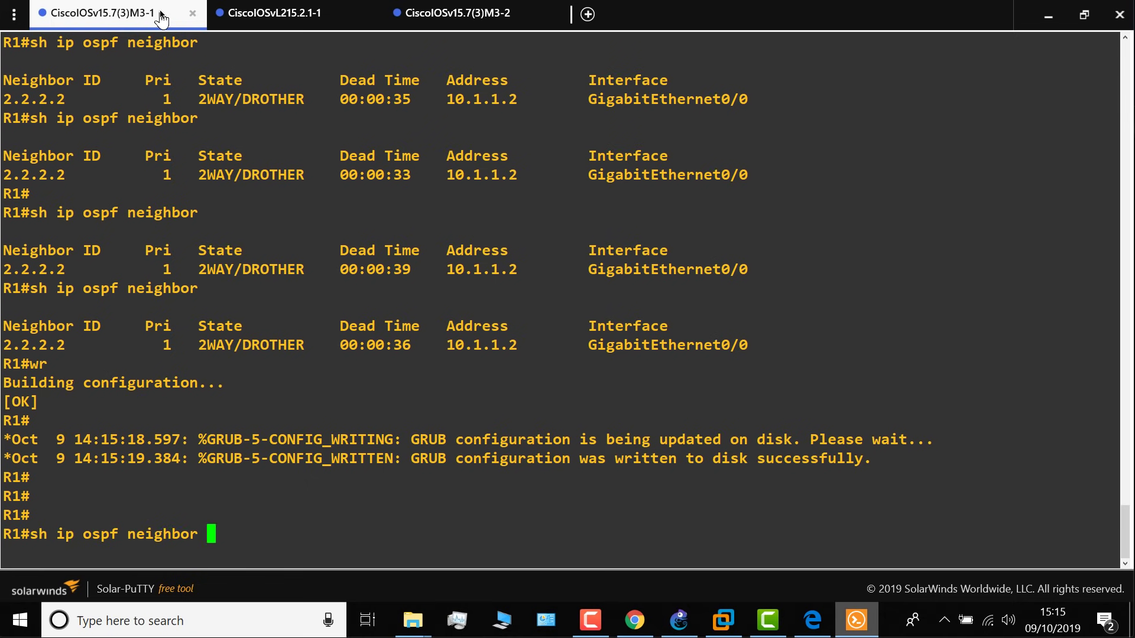
key("Return")
key("Up")
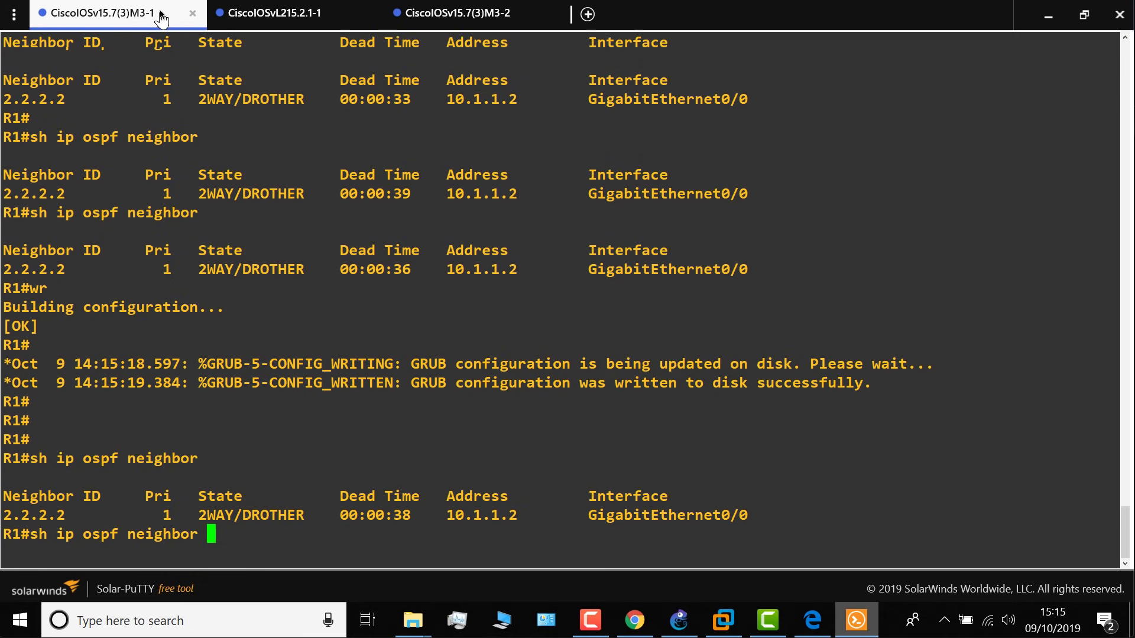
key("Return")
On the switch console, enter configuration mode and set the hostname to S1
left_click(301, 24)
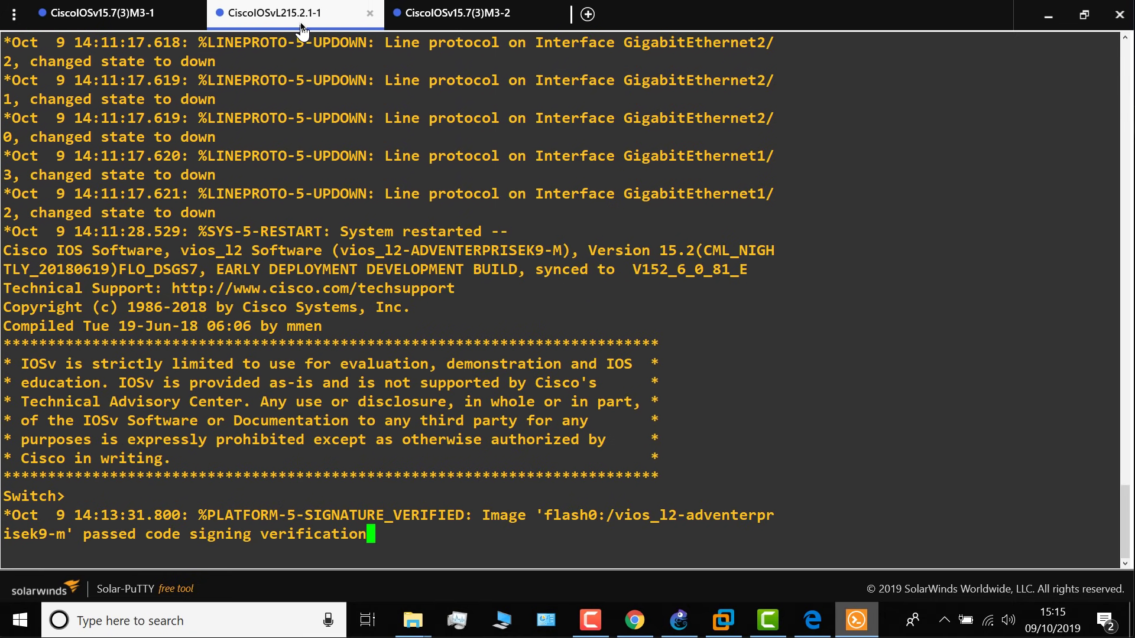
key("Return")
key("Return")
type("en")
key("Return")
type("conf t")
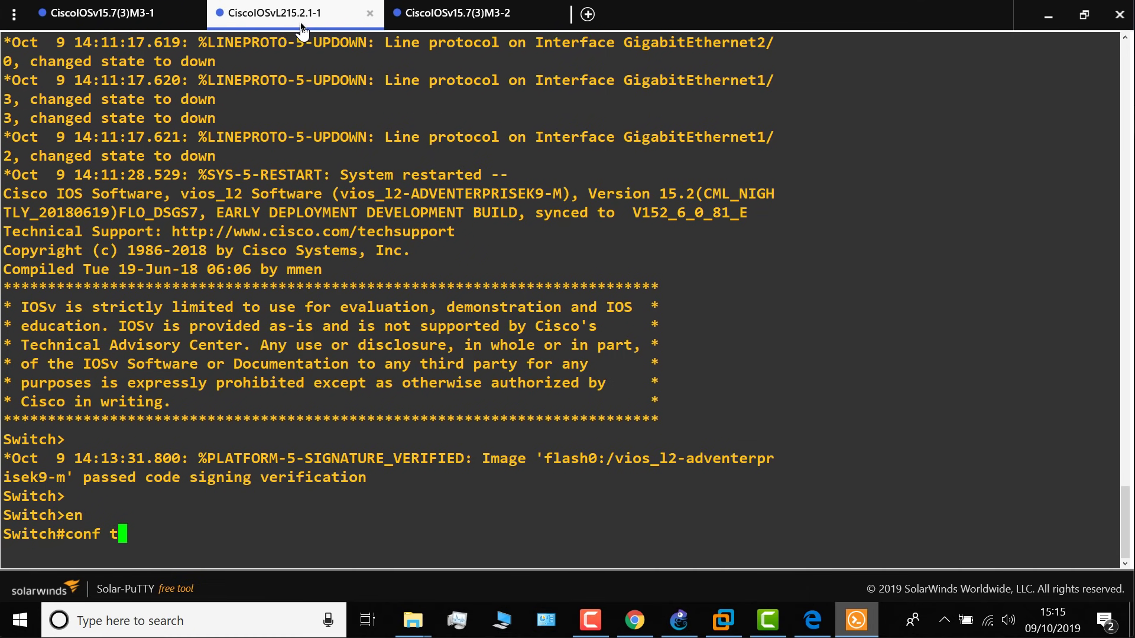
key("Return")
type("host S1")
key("Return")
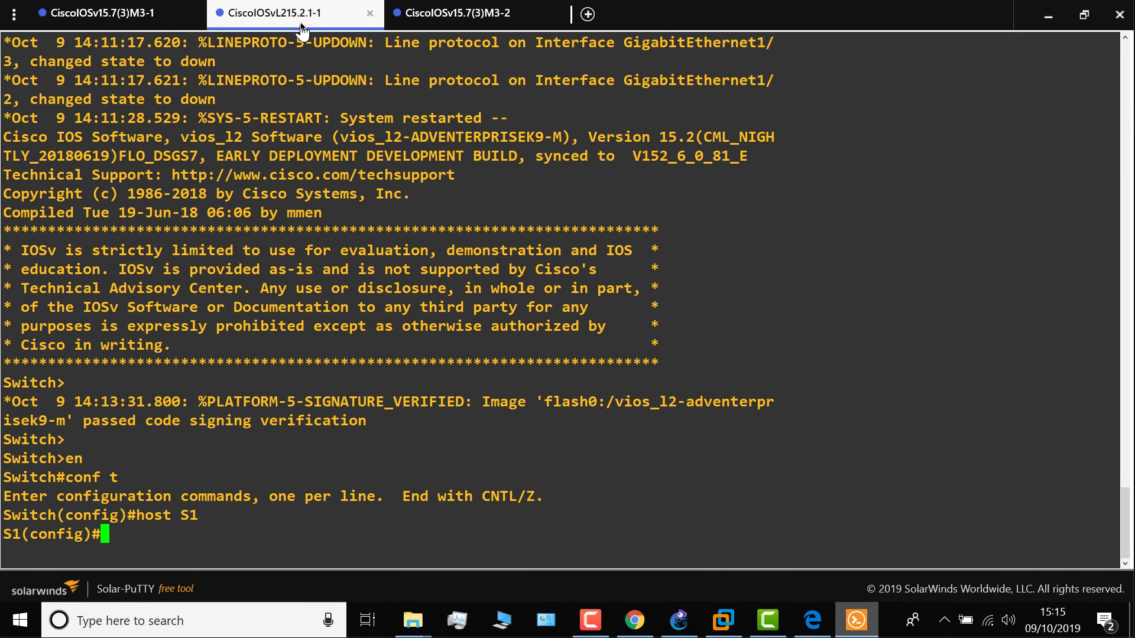
Give VLAN 1 the address 10.1.1.3 255.255.255.0 and bring it up with no shut
type("int vlan 1")
key("Return")
type("ip ")
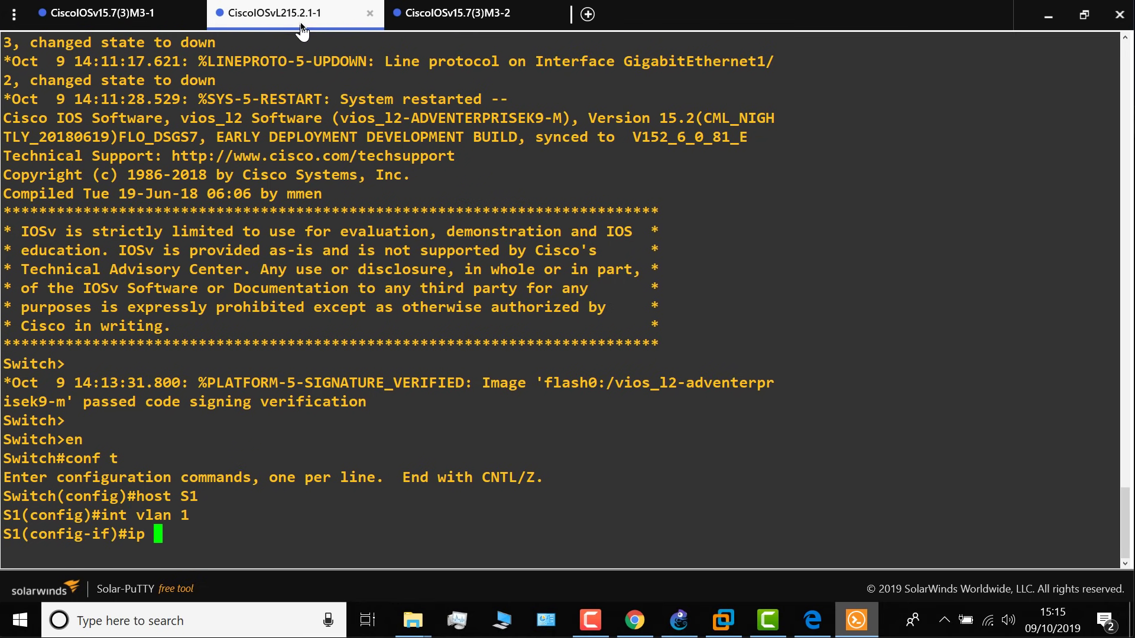
type("add")
key("Tab")
type("10.1.1.1")
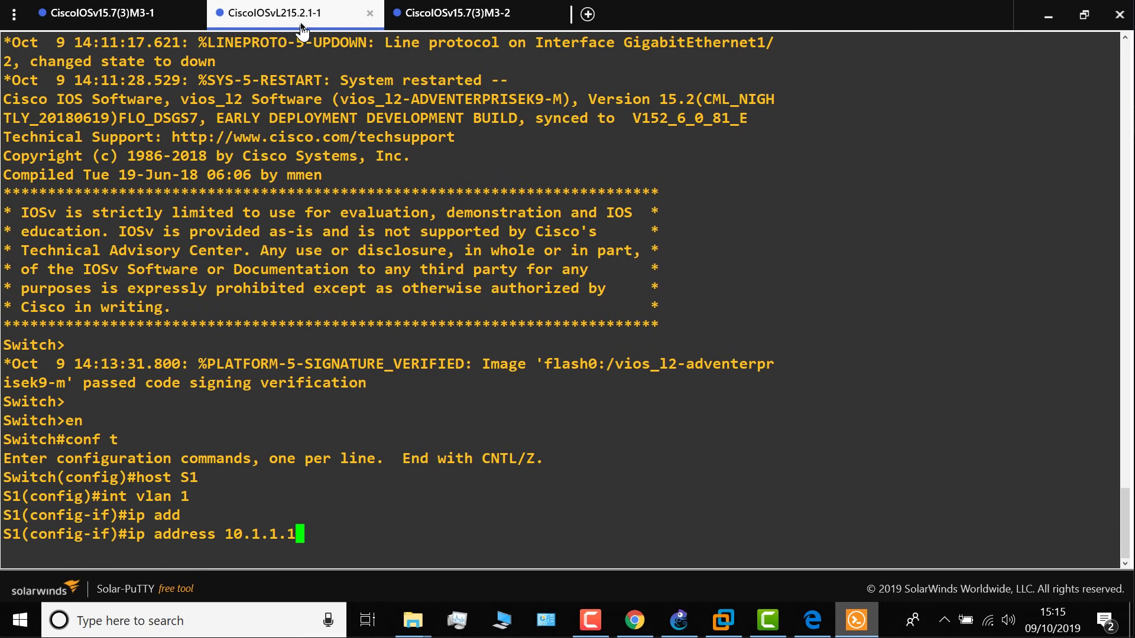
key("BackSpace")
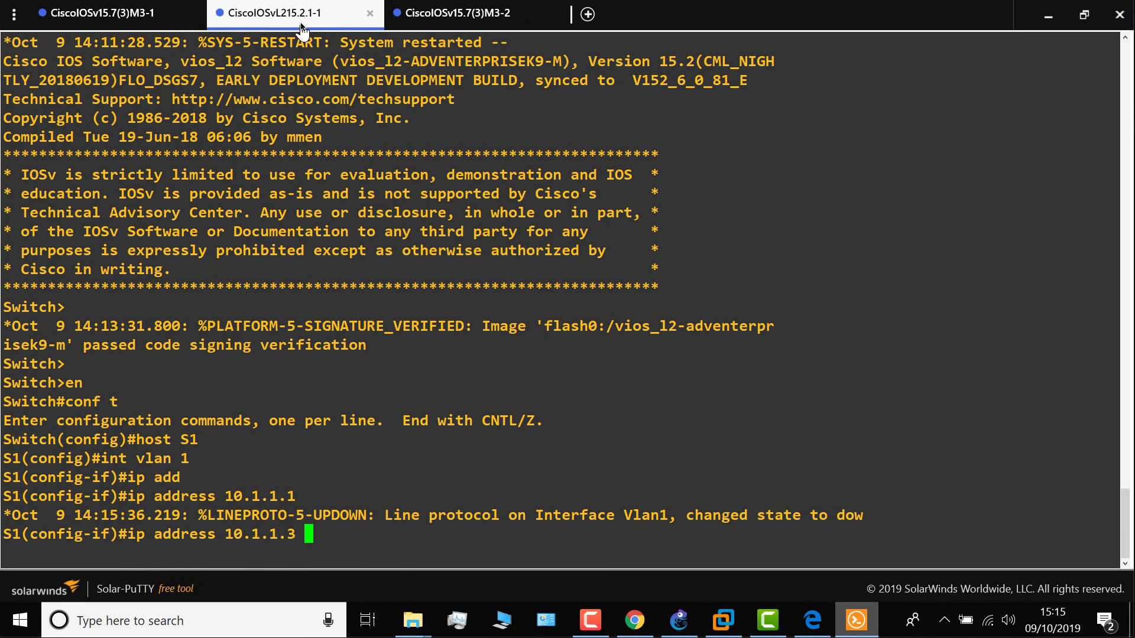
type("3 255.255.255.2")
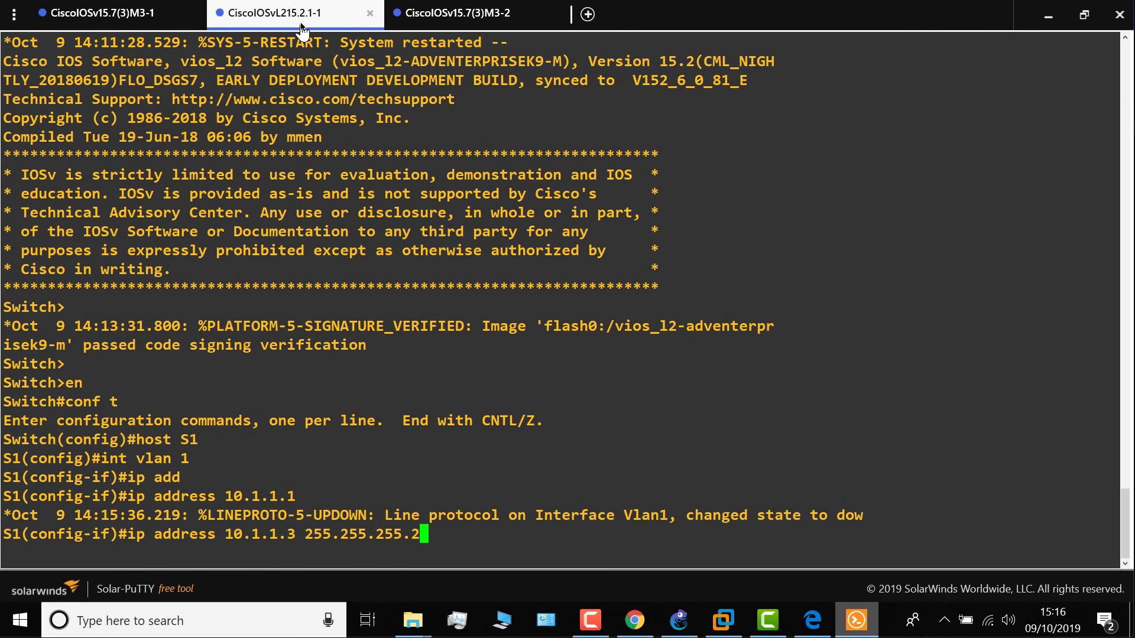
key("BackSpace")
type("0")
key("Return")
type("no shut")
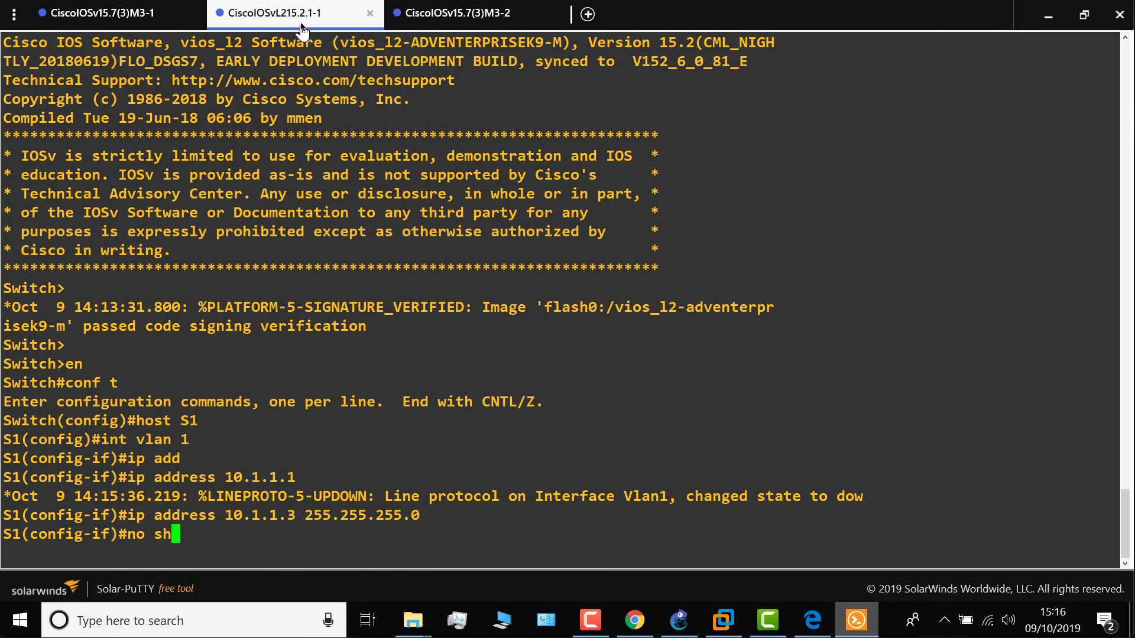
key("Return")
Leave configuration mode and ping 10.1.1.1 twice from S1
type("end")
key("Return")
key("Return")
key("Return")
key("Return")
type("p")
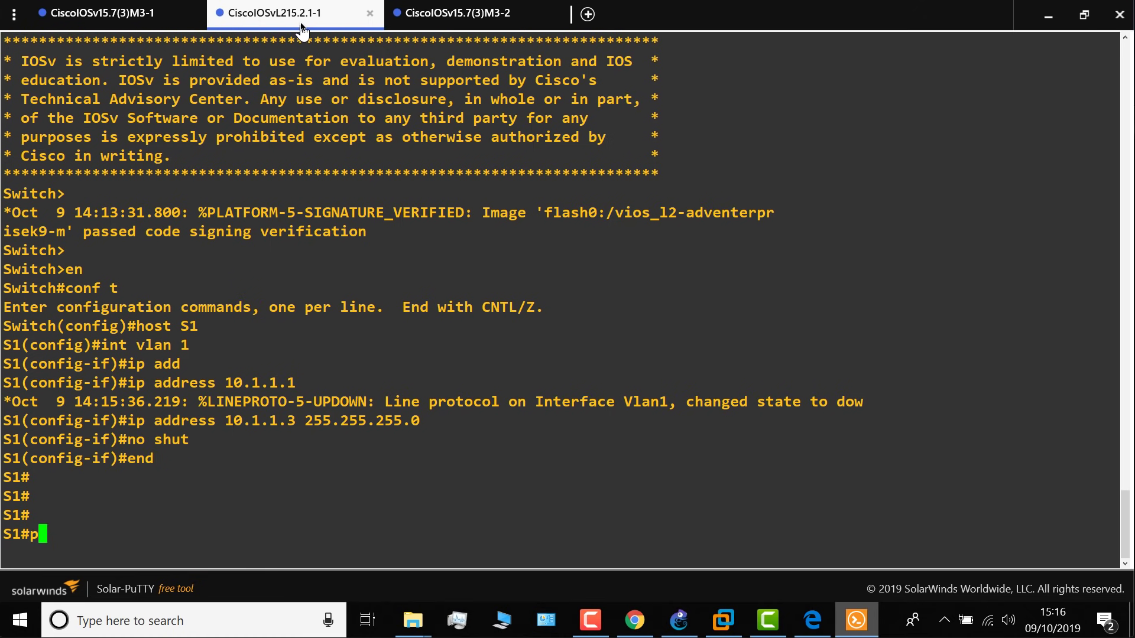
type("ing 10.1.1.1")
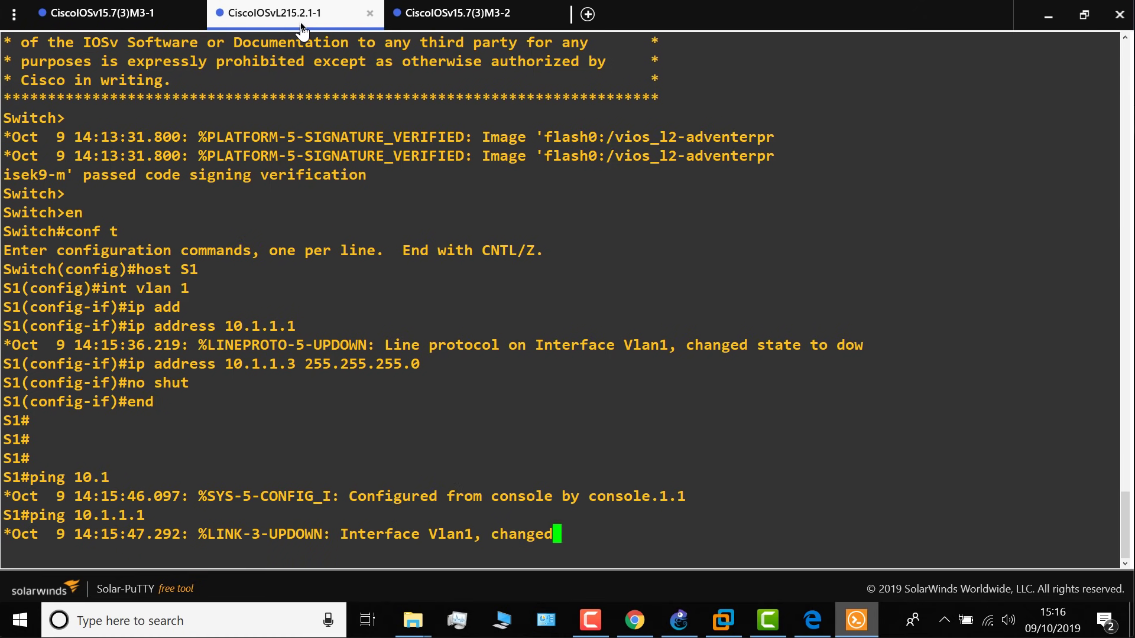
key("Return")
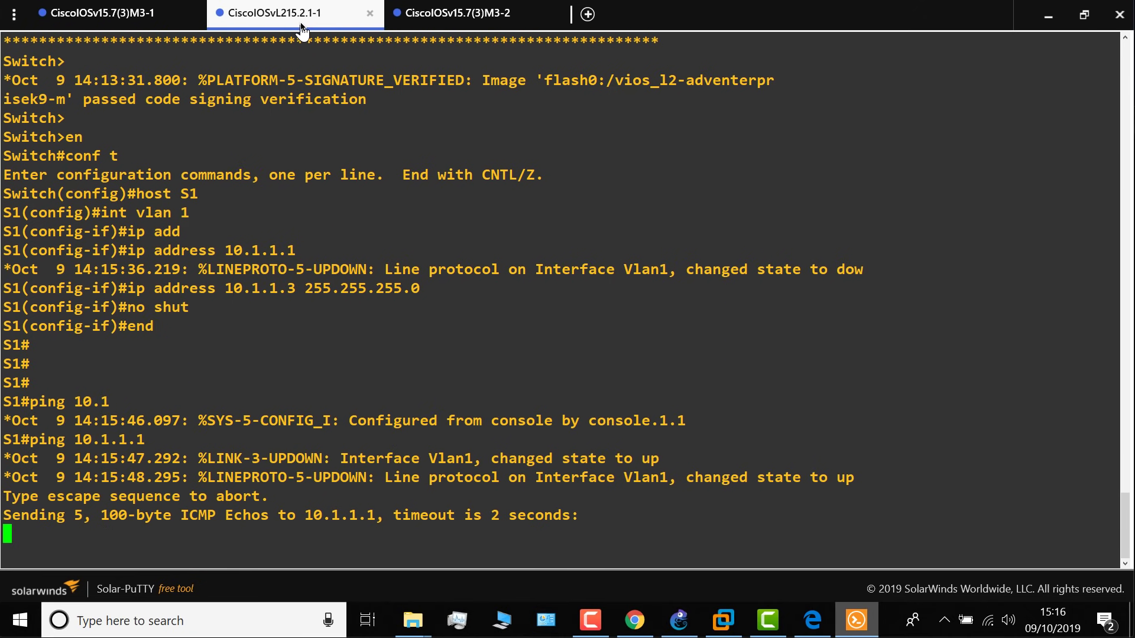
left_click_drag(149, 411, 24, 403)
left_click_drag(77, 502, 3, 470)
key("Up")
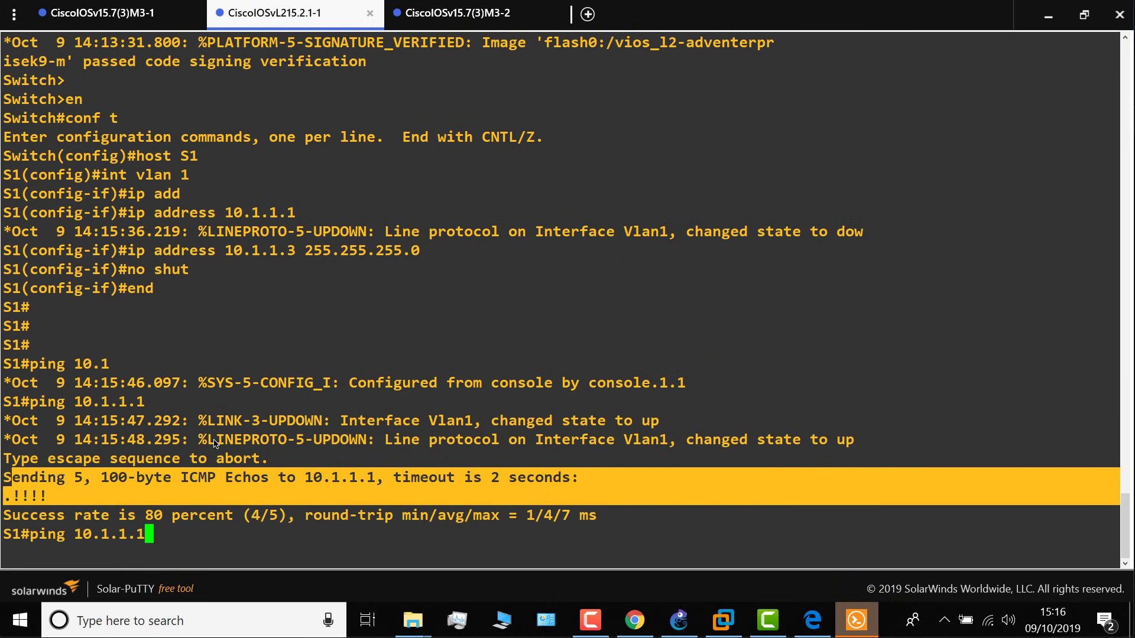
key("Return")
Ping 10.1.1.2 from S1, then save the switch configuration with wr
key("Up")
key("BackSpace")
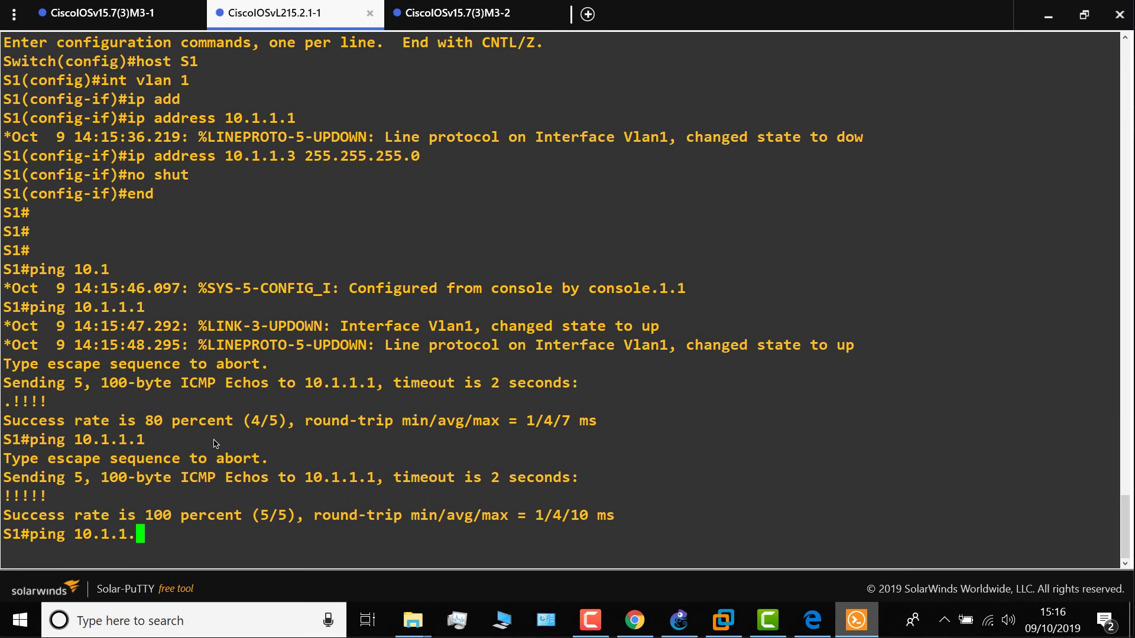
type("2")
key("Return")
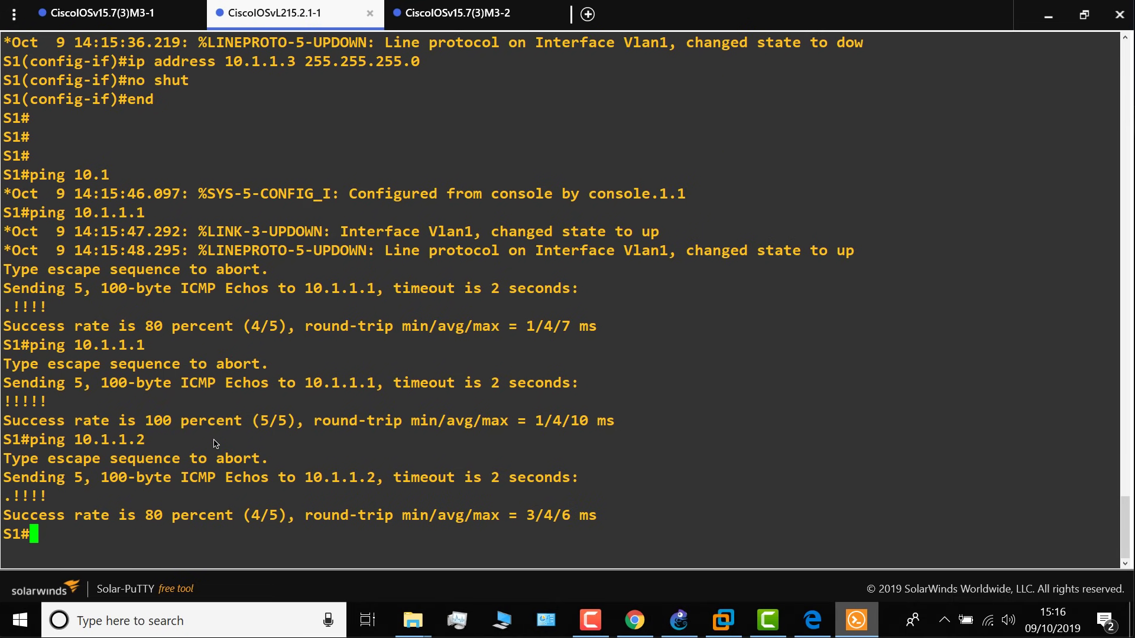
type("wr")
key("Return")
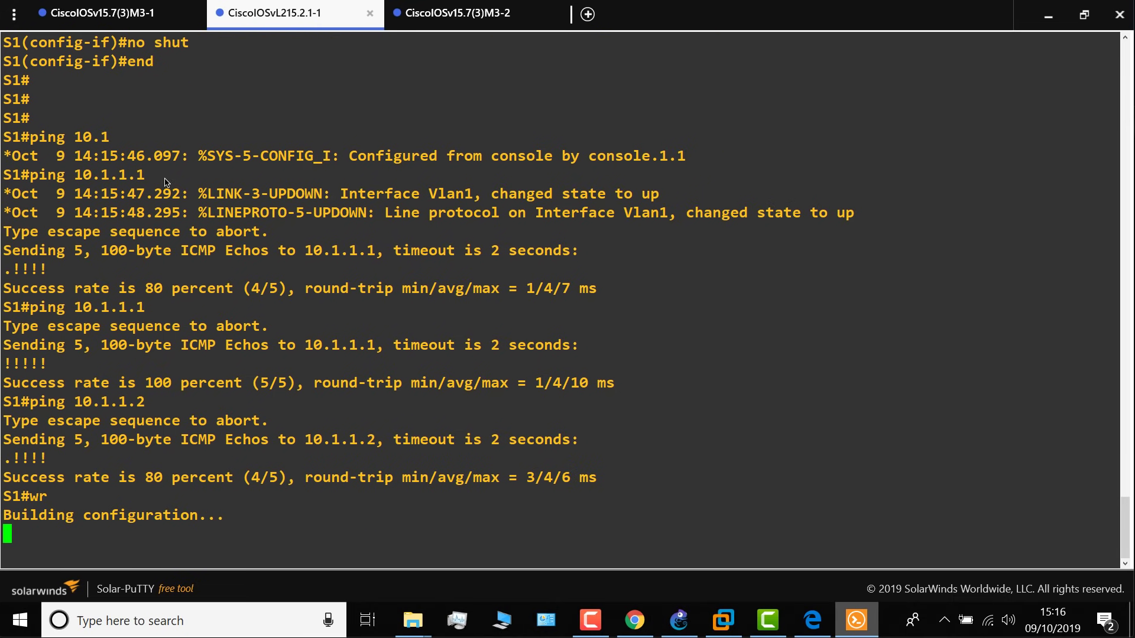
On R1, confirm neighbor 2.2.2.2 is FULL/DR and view the routing table
left_click(133, 20)
key("Return")
type("sh ip ")
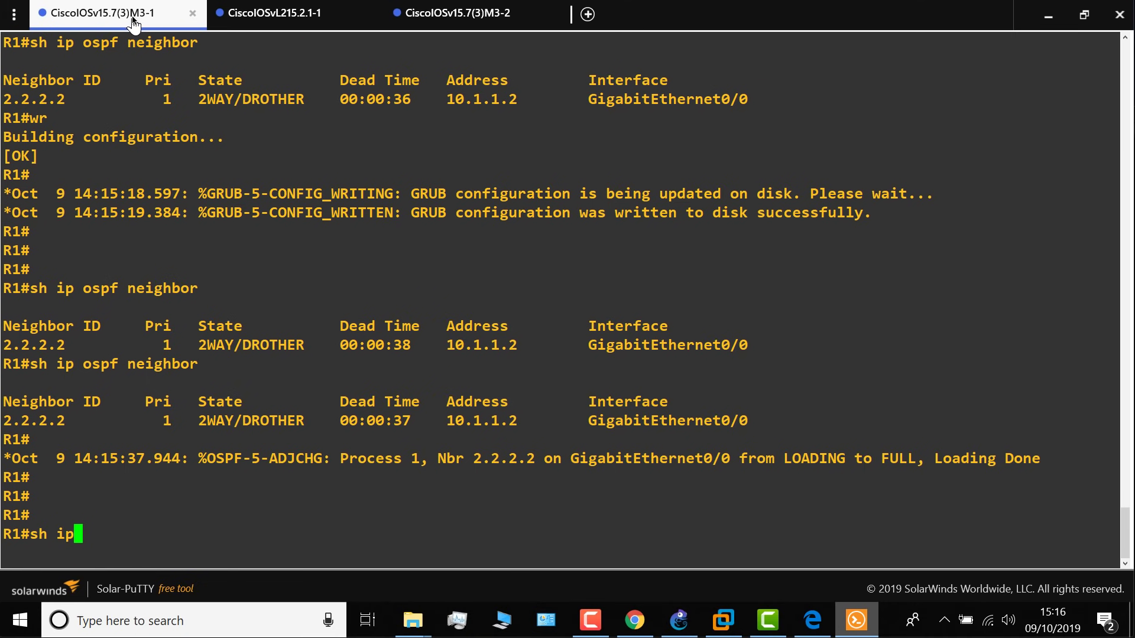
type(" ospf nei")
key("Tab")
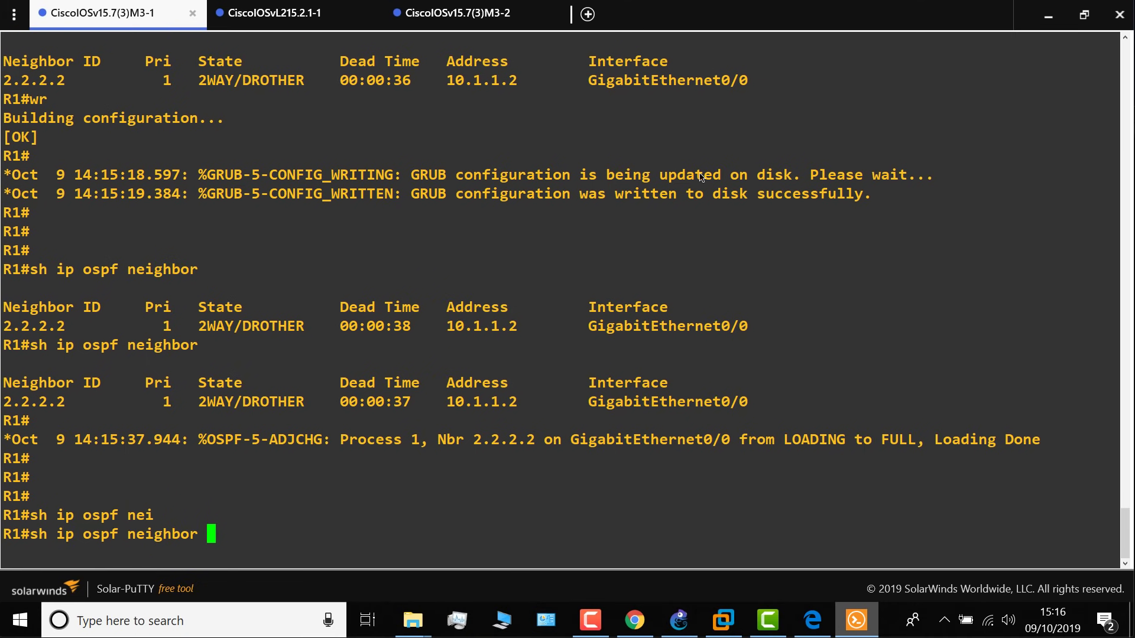
left_click_drag(1065, 441, 392, 419)
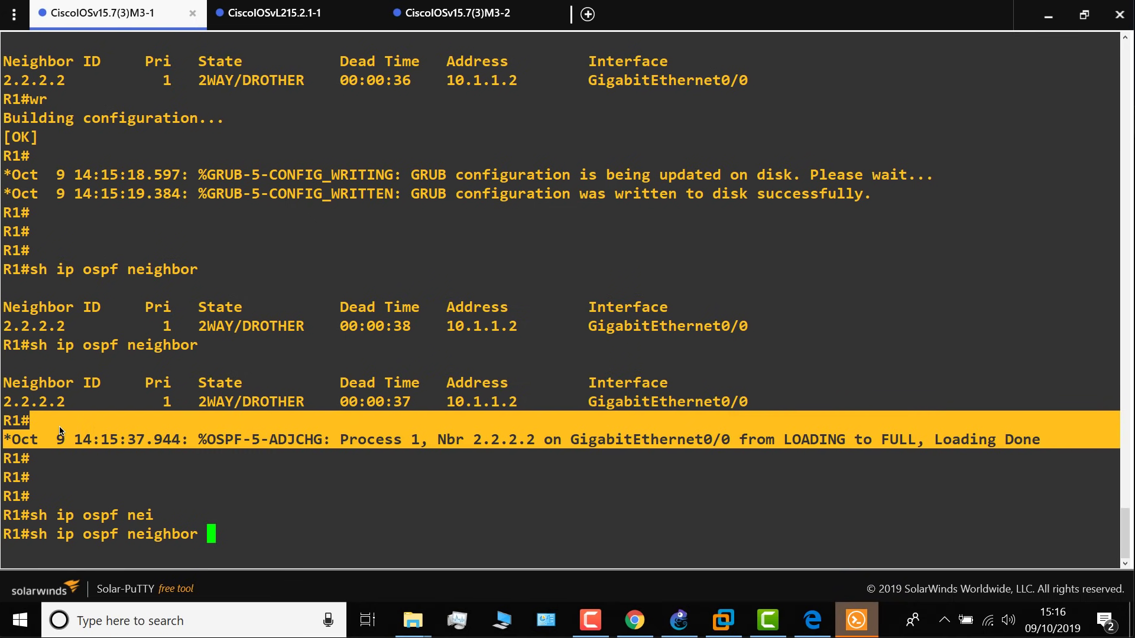
key("Return")
double_click(227, 521)
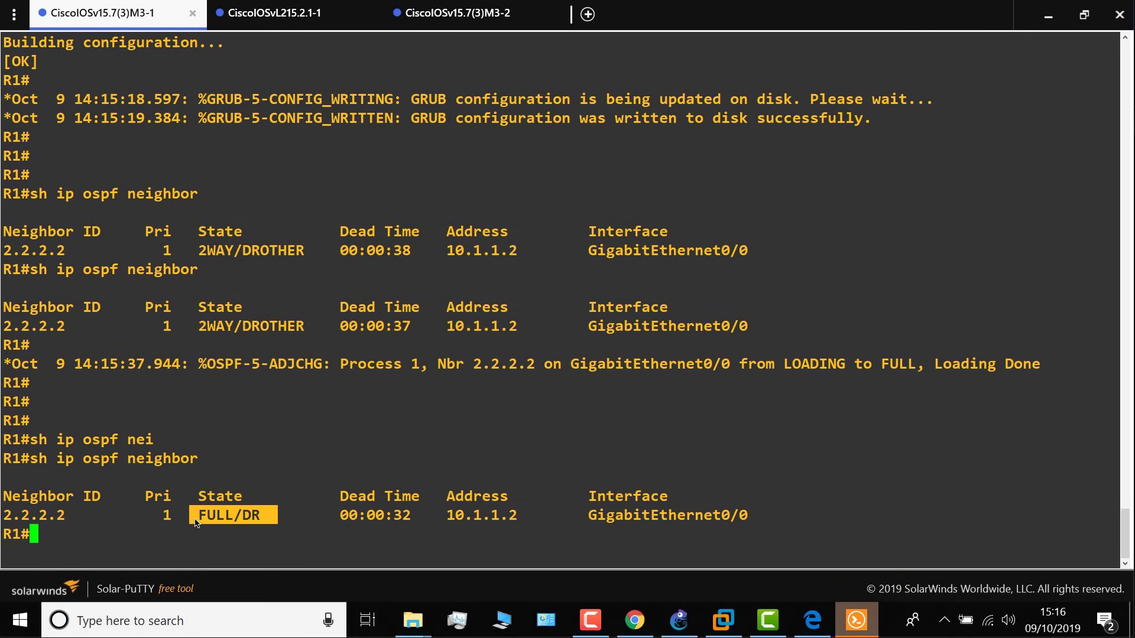
type("sh ip route")
key("Return")
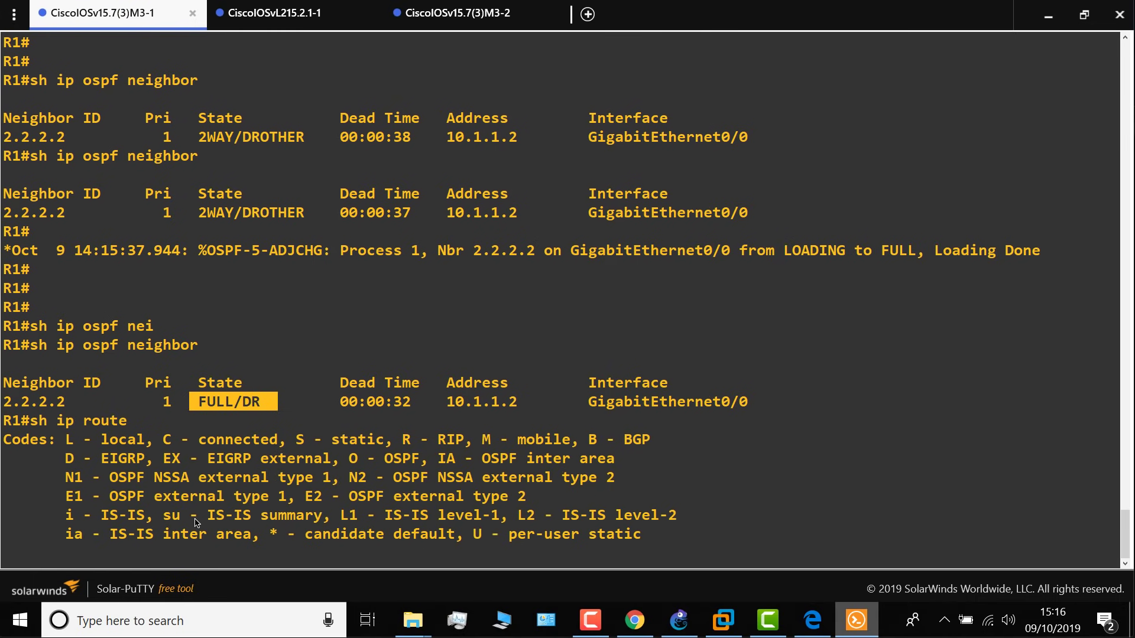
Ping 2.2.2.2 from R1, then ping 1.1.1.1 from R2
type("ping 2.2.2.2")
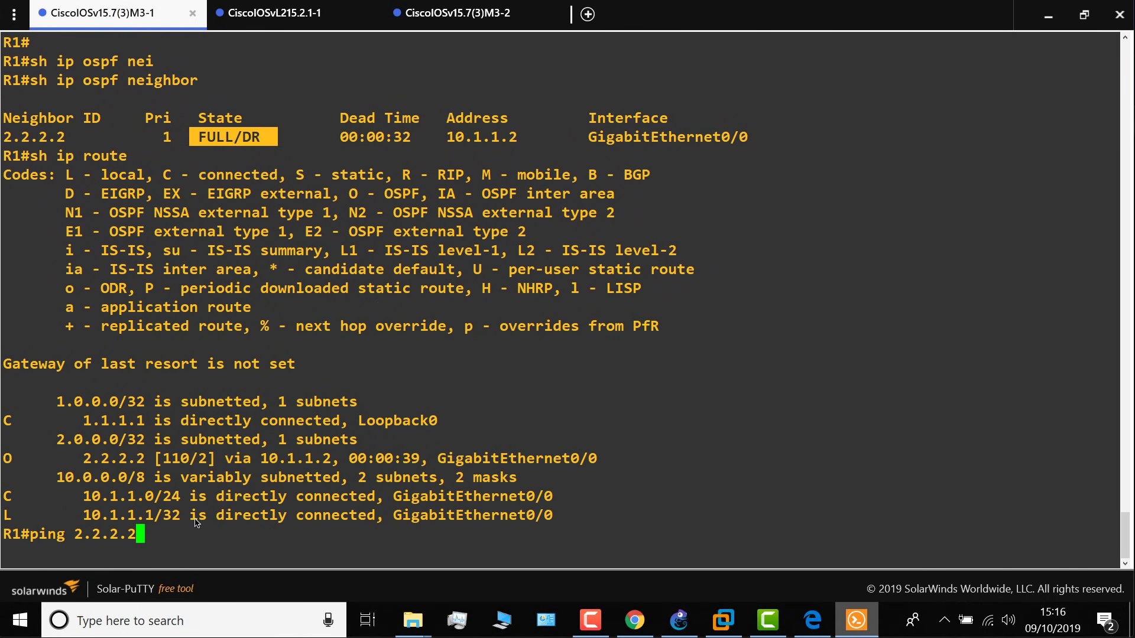
key("Return")
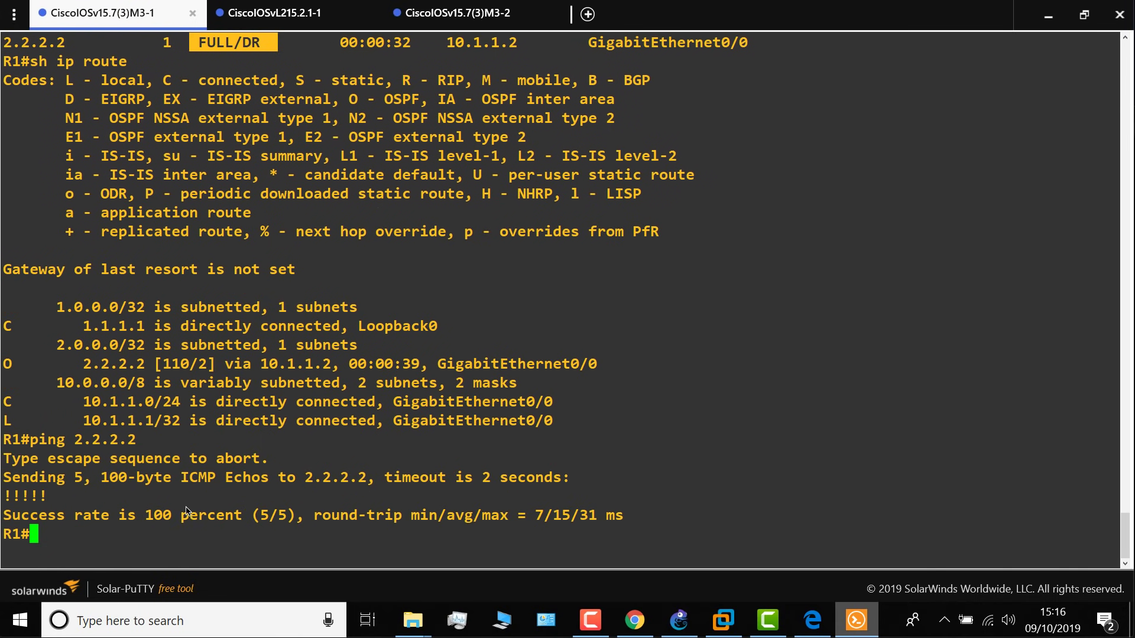
left_click_drag(557, 549, 550, 421)
left_click(471, 26)
key("Return")
key("Return")
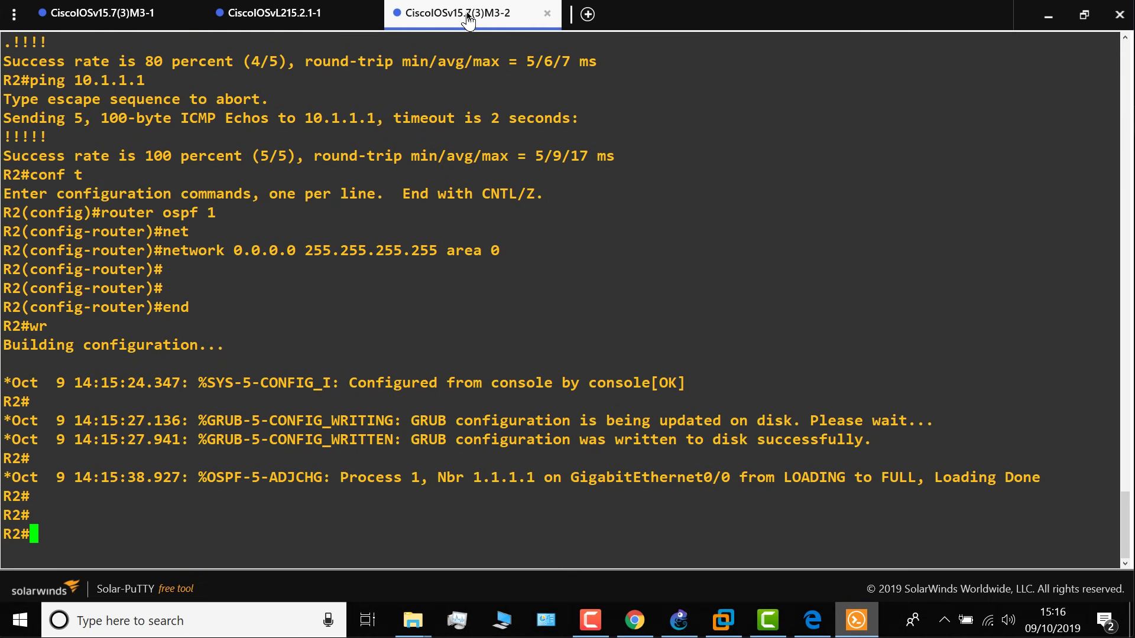
type("ping 1.1.1.1")
key("Return")
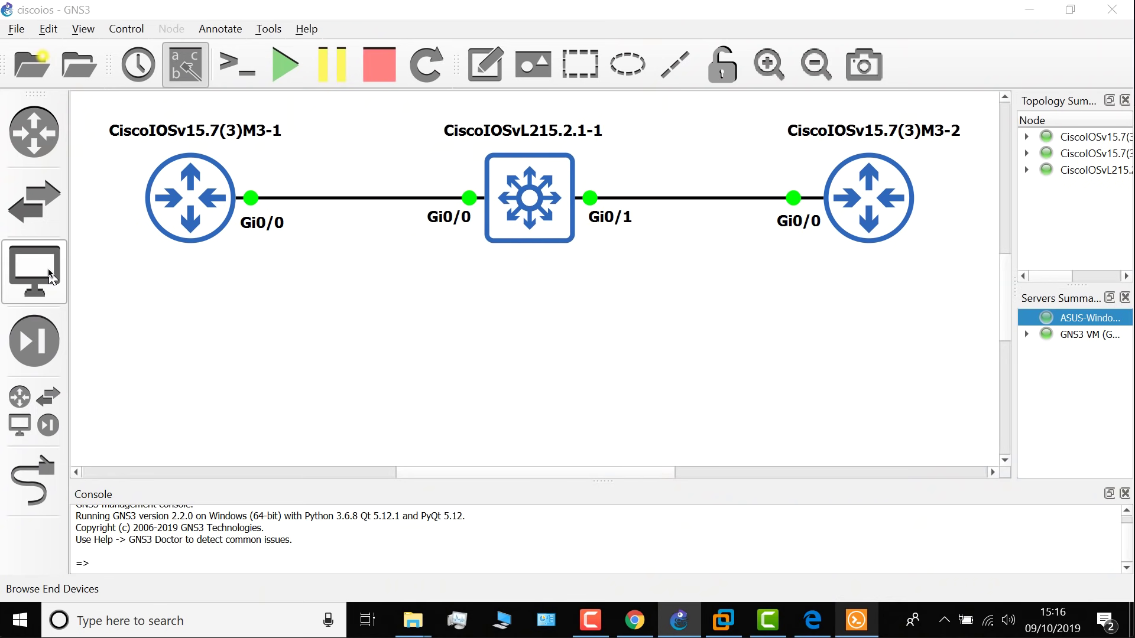
Start a new end-device template from the server and install Ubuntu Docker Guest from Guests
left_click(51, 277)
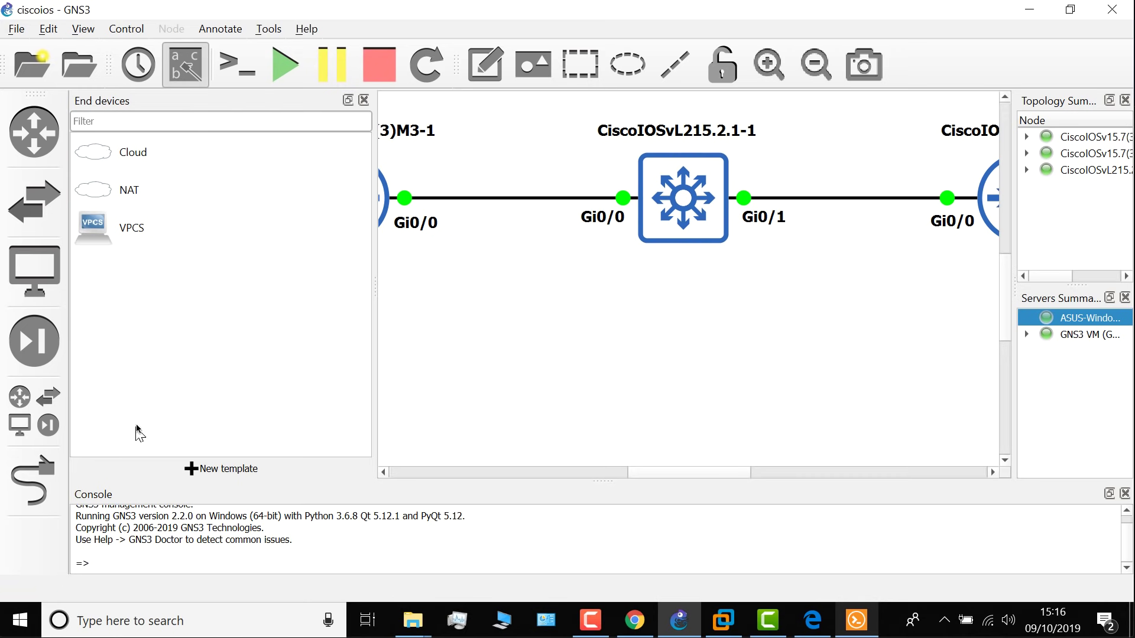
left_click(193, 470)
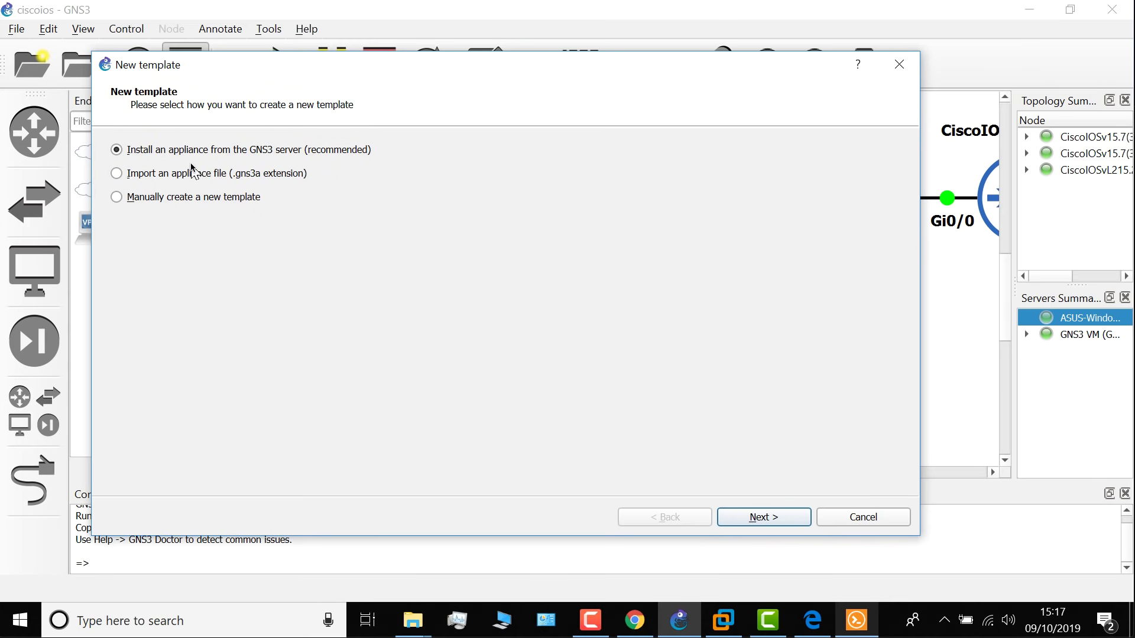
left_click(785, 520)
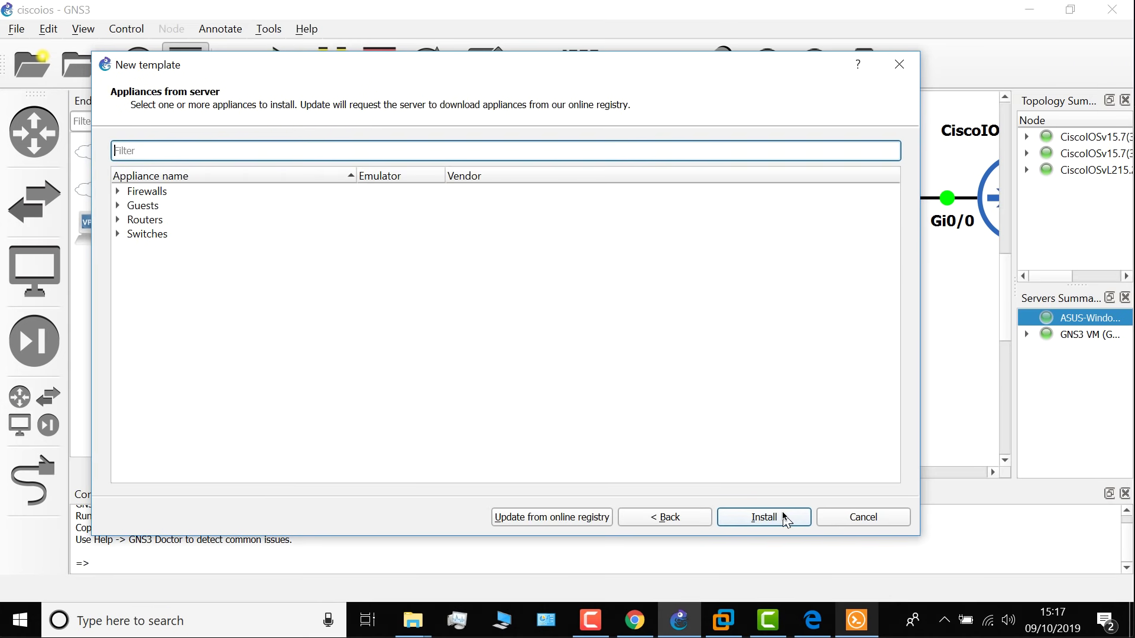
left_click(118, 205)
scroll(207, 322, "down", 15)
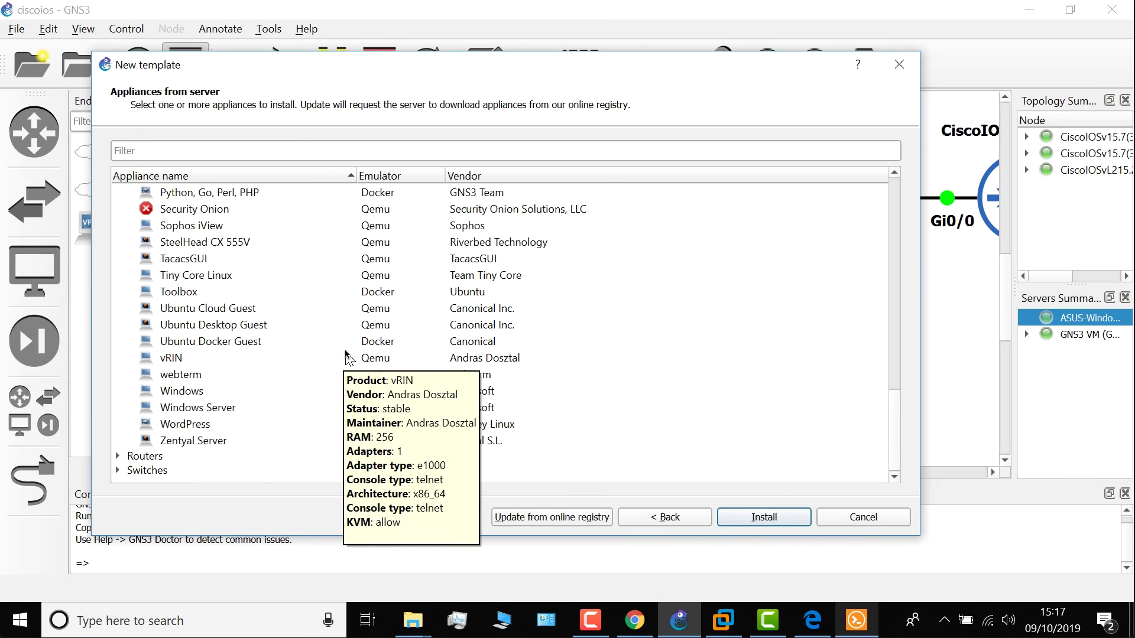
left_click(313, 341)
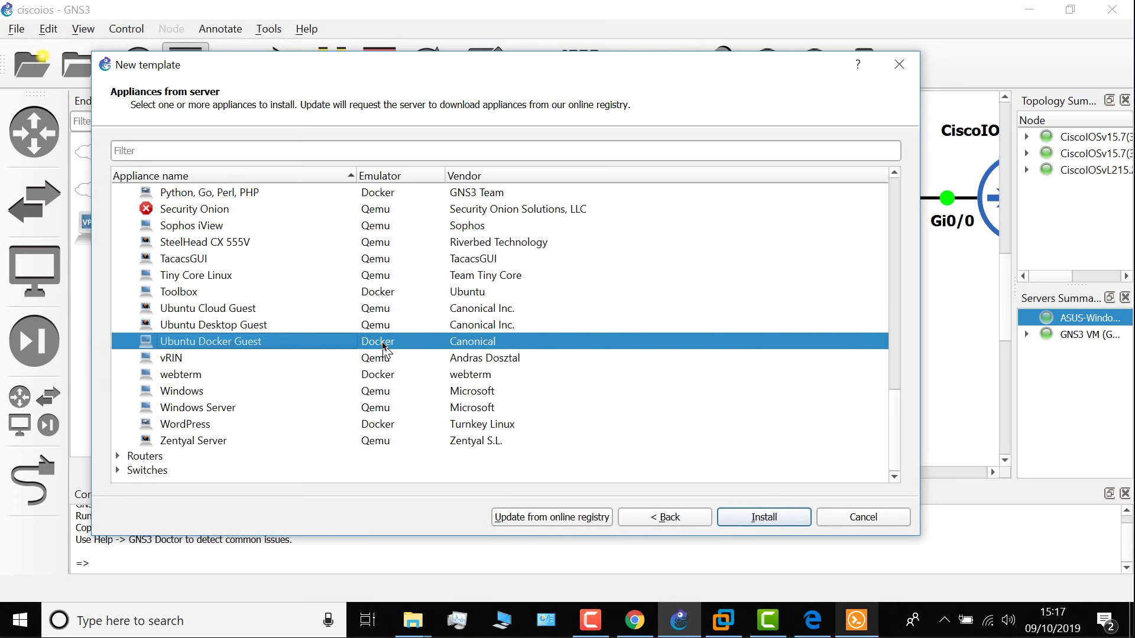
left_click(755, 523)
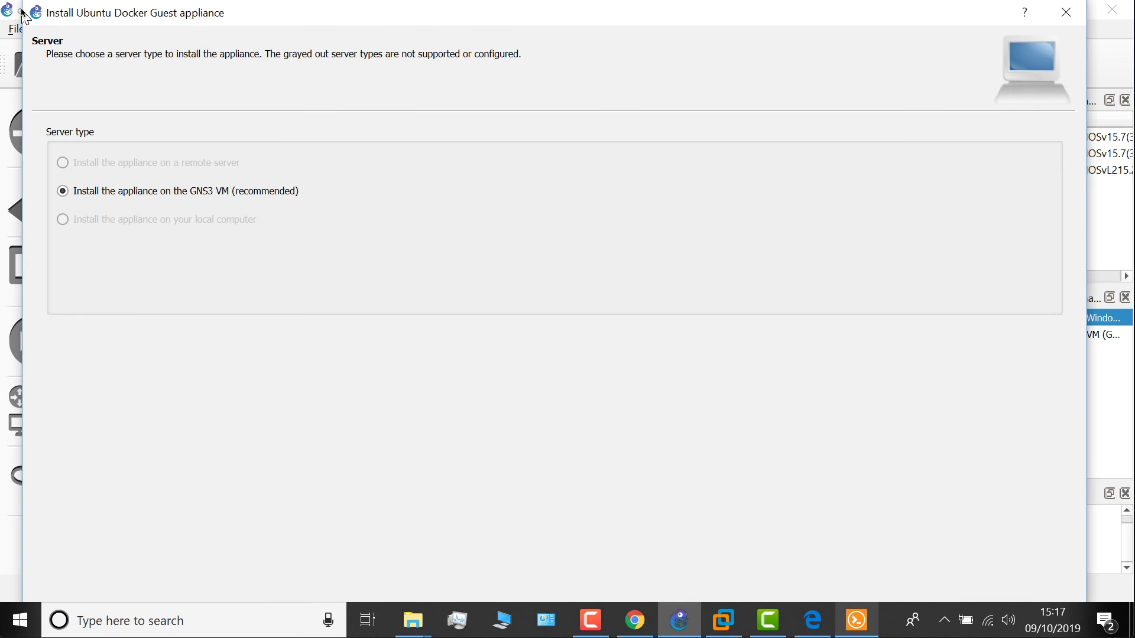
Complete the install wizard on the GNS3 VM and dismiss the confirmation
left_click_drag(49, 26, 262, 211)
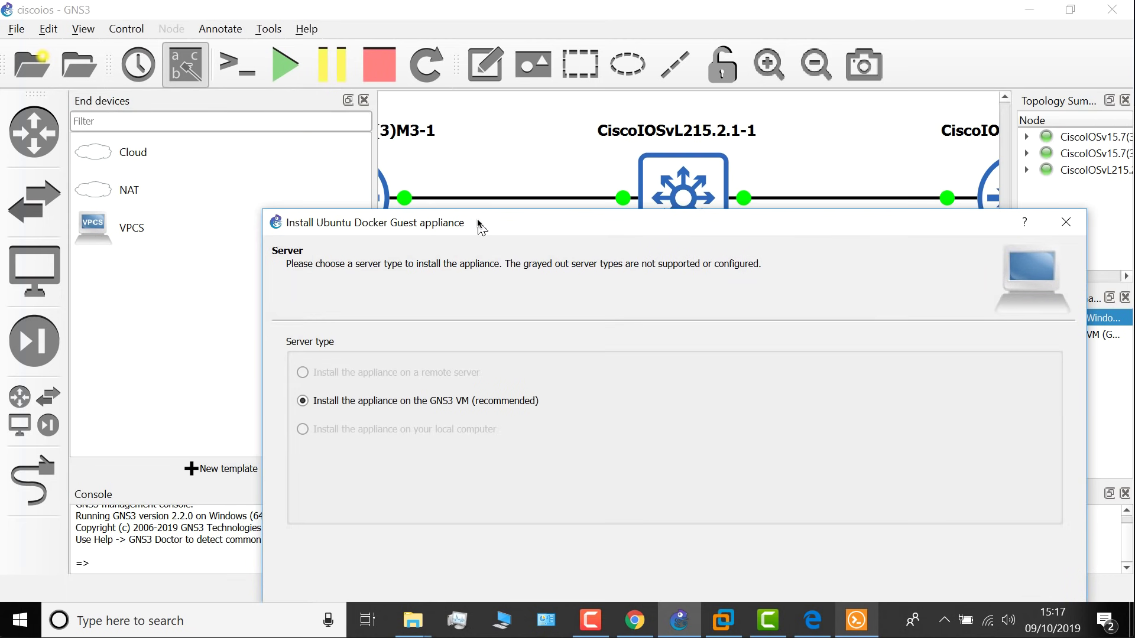
left_click_drag(479, 226, 317, 57)
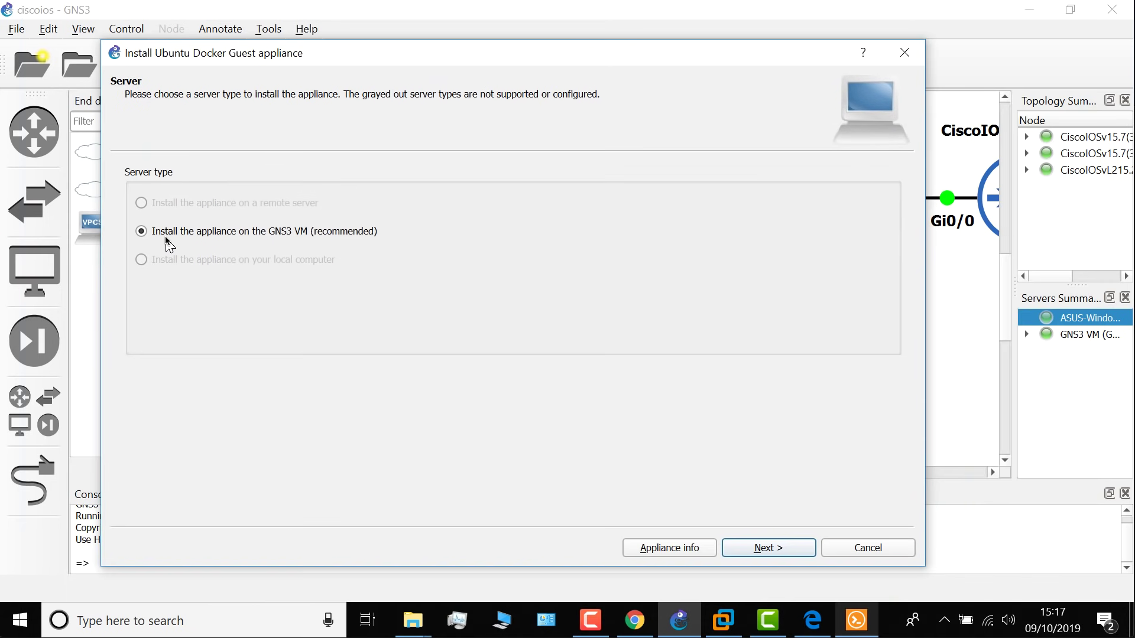
left_click(763, 552)
left_click(763, 550)
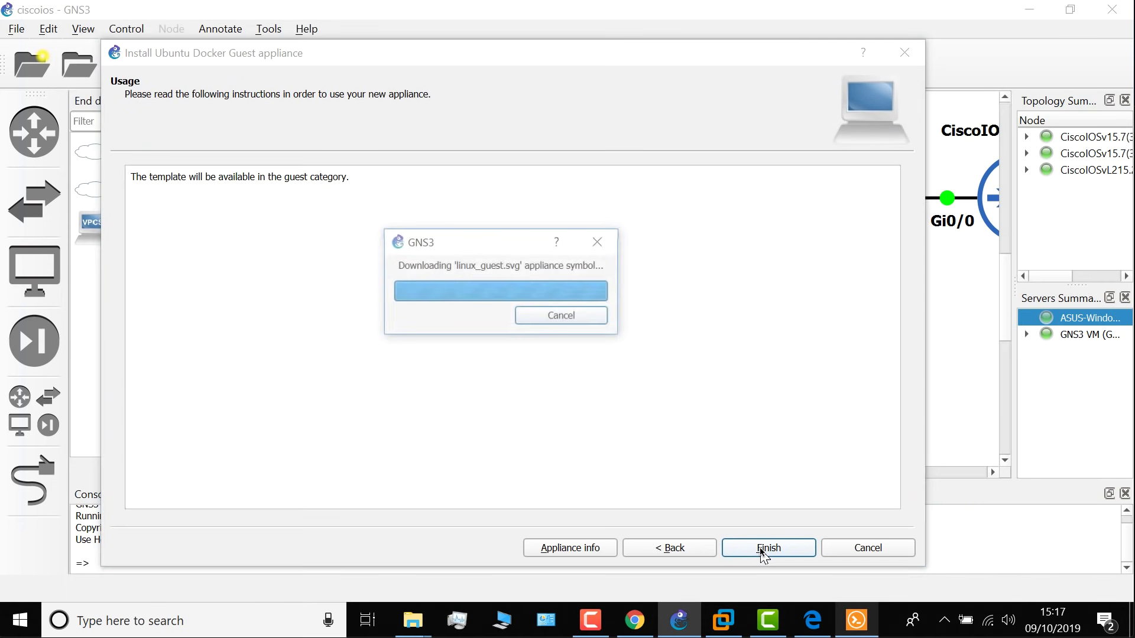
left_click(780, 313)
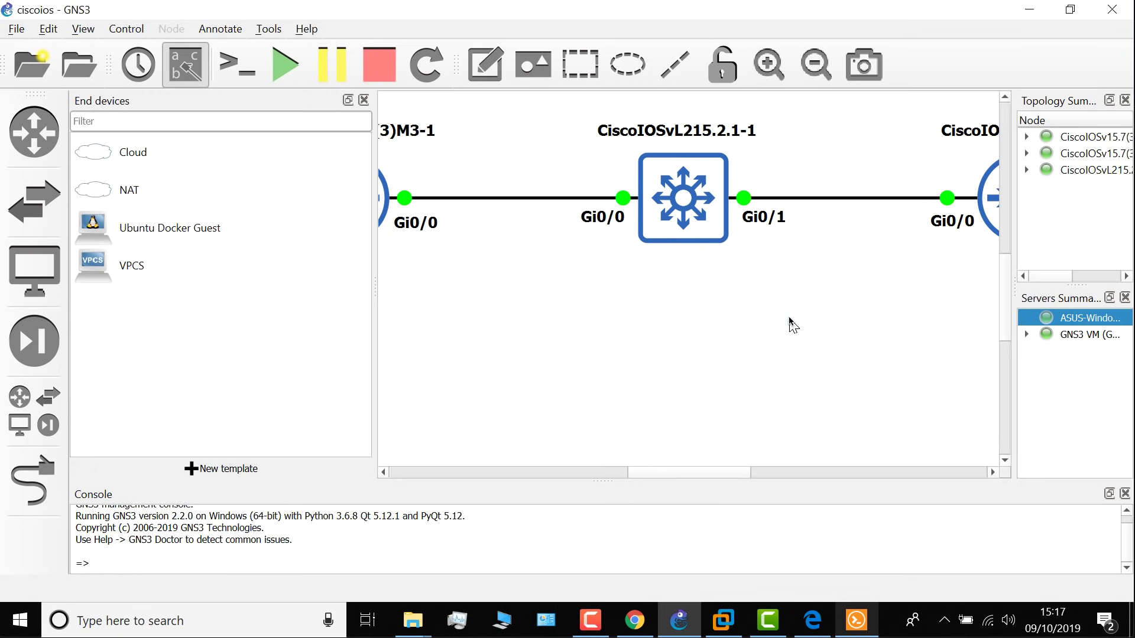
Set the Ubuntu Docker Guest template symbol to Affinity-circle-blue 'client' and save the template
right_click(168, 227)
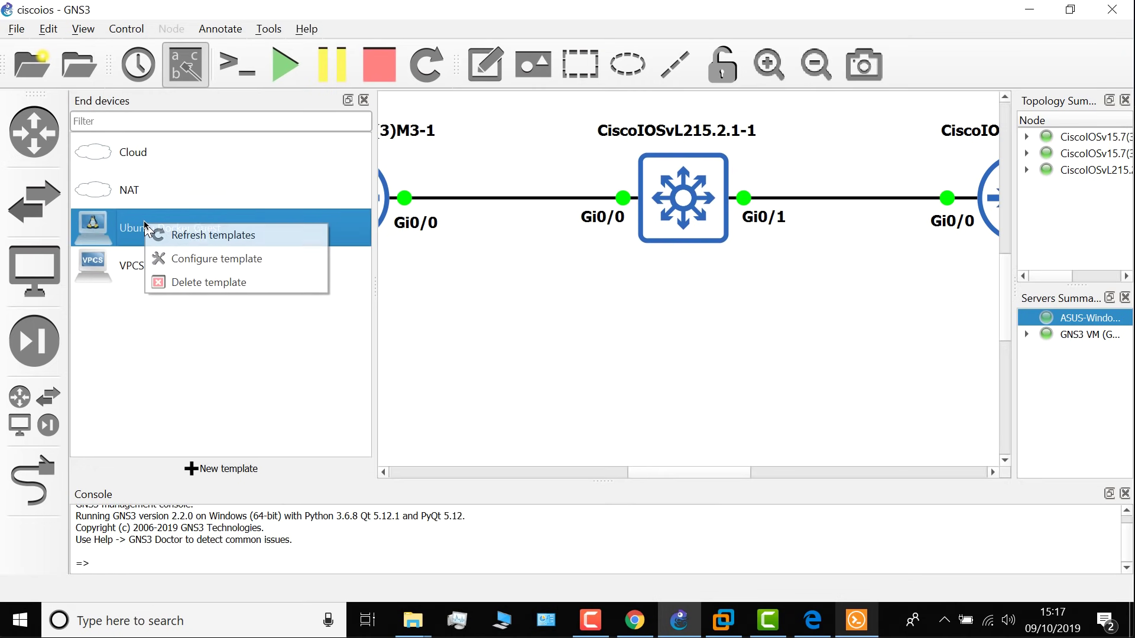
left_click(222, 265)
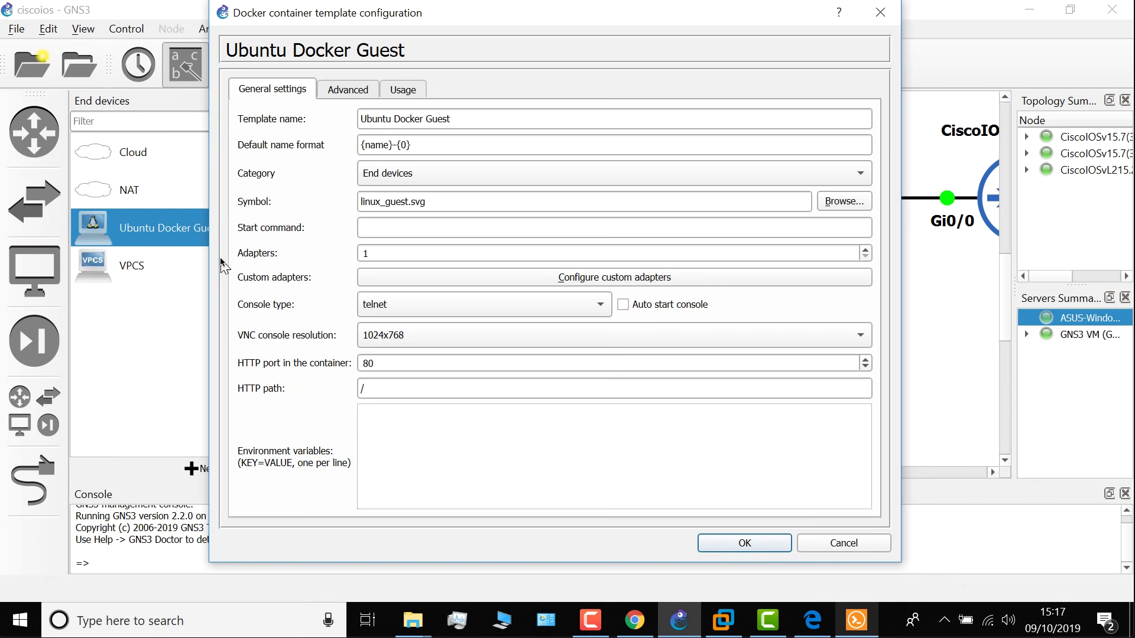
left_click(844, 202)
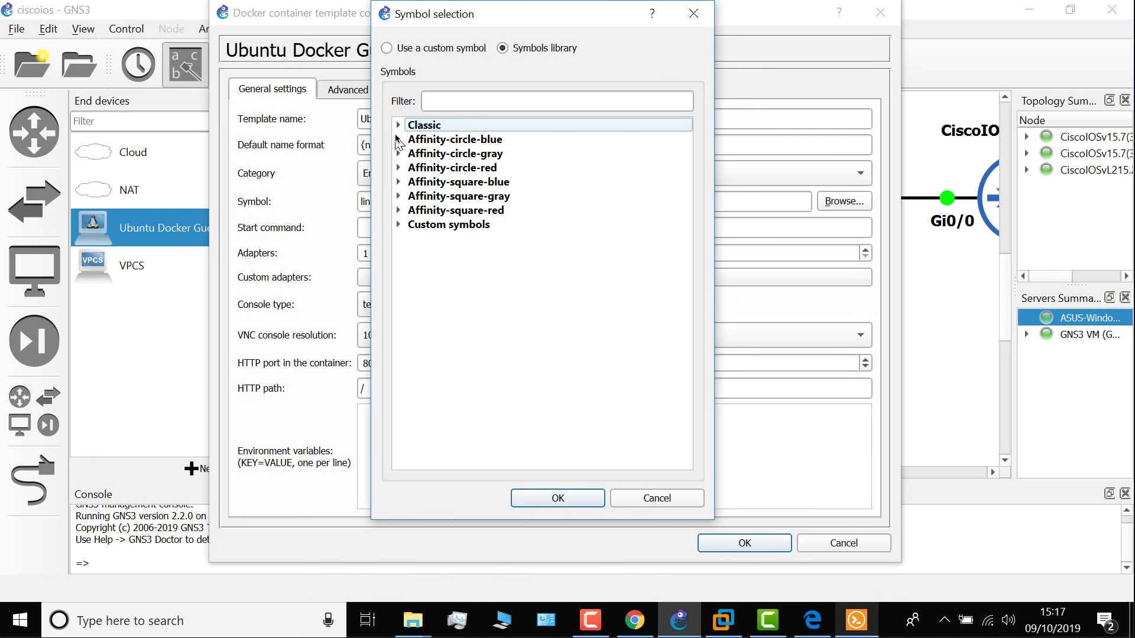
left_click(398, 139)
left_click(464, 102)
type("clie")
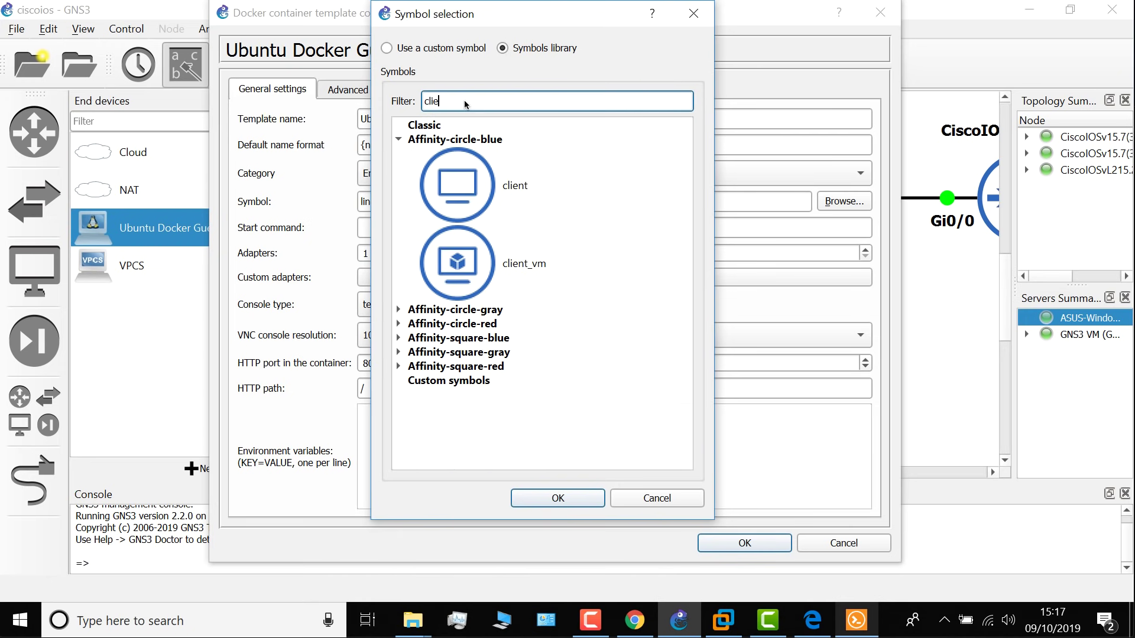
left_click(445, 151)
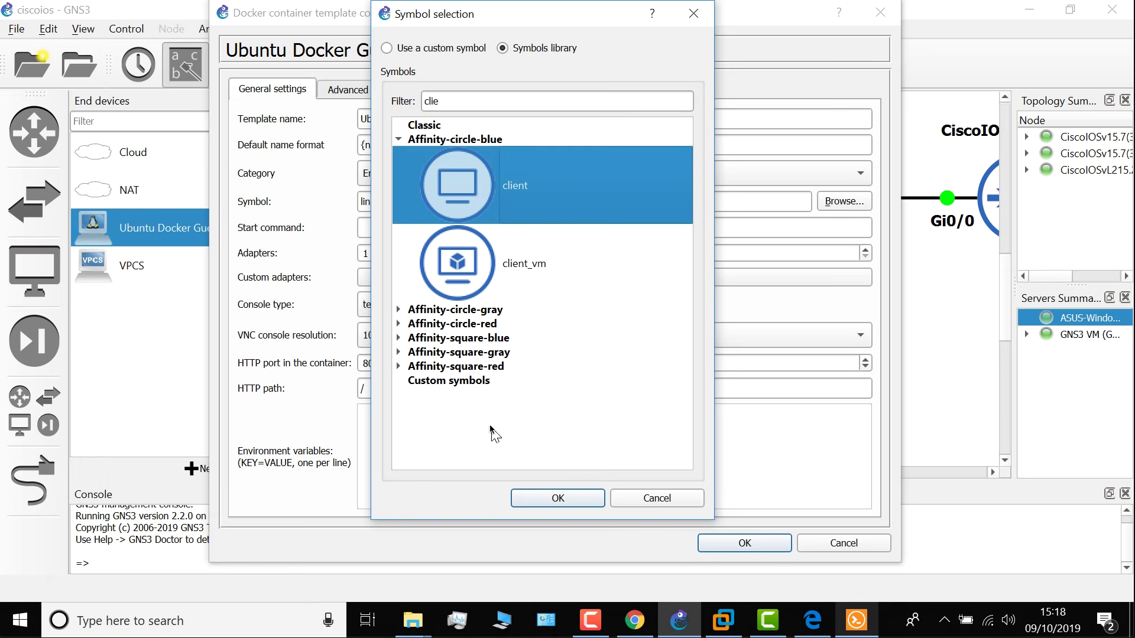
left_click(547, 497)
left_click(728, 554)
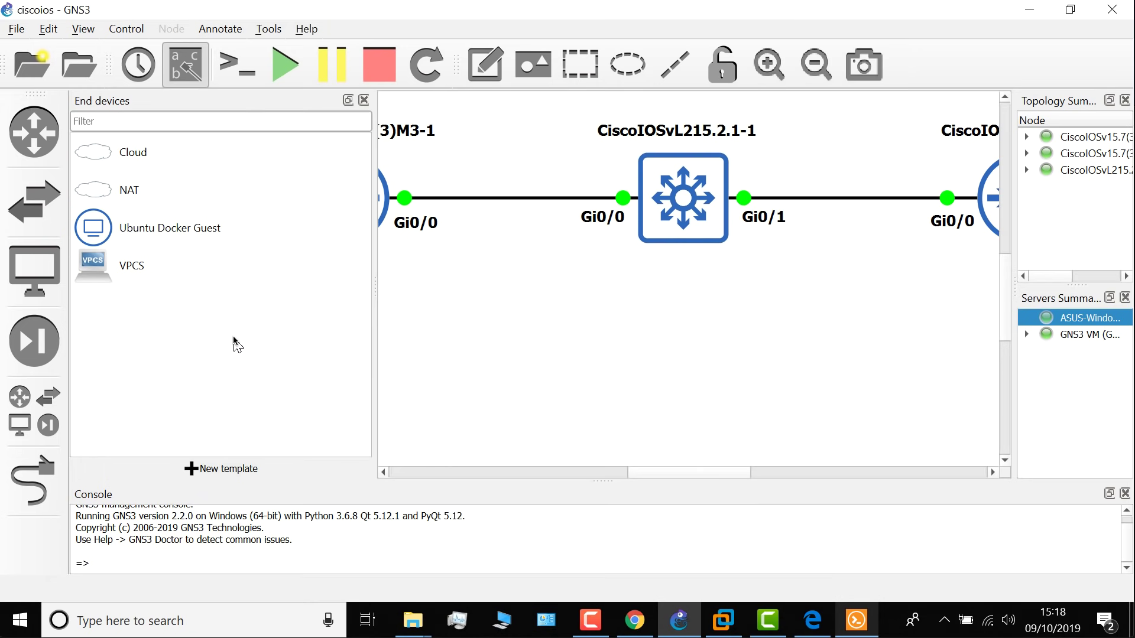
Place an Ubuntu Docker Guest on the canvas below the switch
left_click_drag(114, 239, 747, 374)
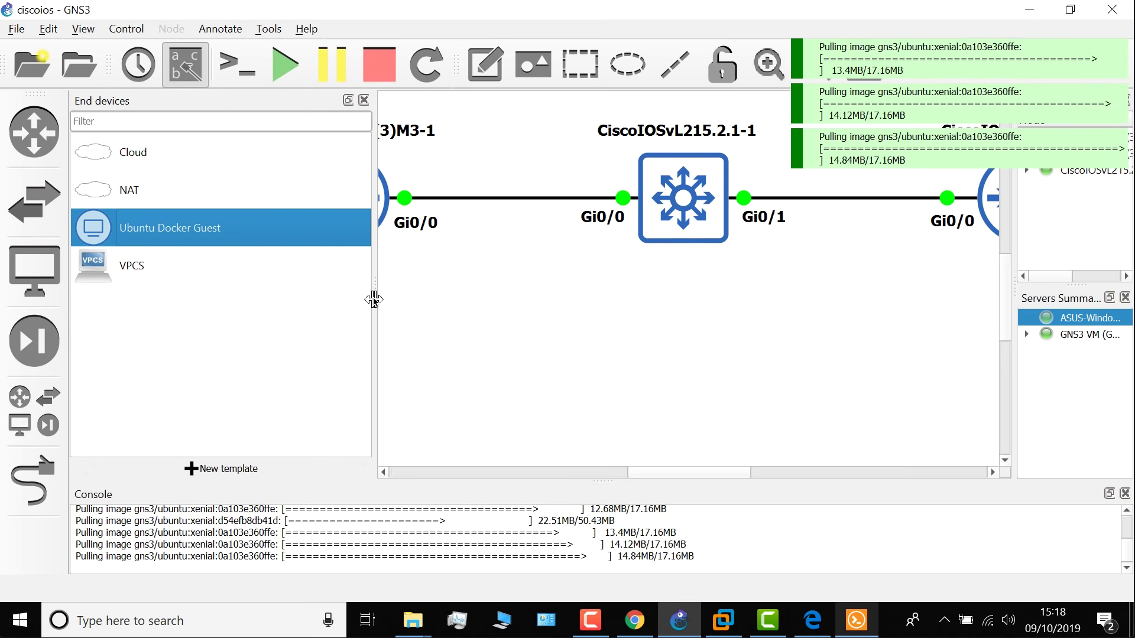
left_click_drag(374, 300, 204, 295)
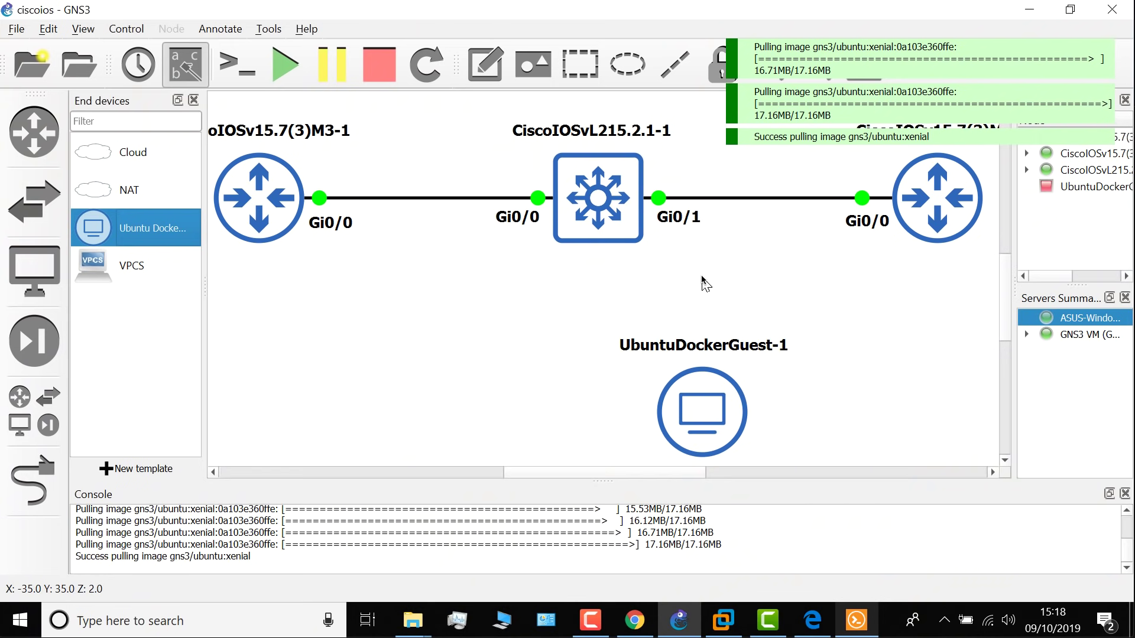
left_click_drag(712, 418, 609, 412)
Link the switch's Gi0/2 port to the Ubuntu guest's eth0
left_click(33, 482)
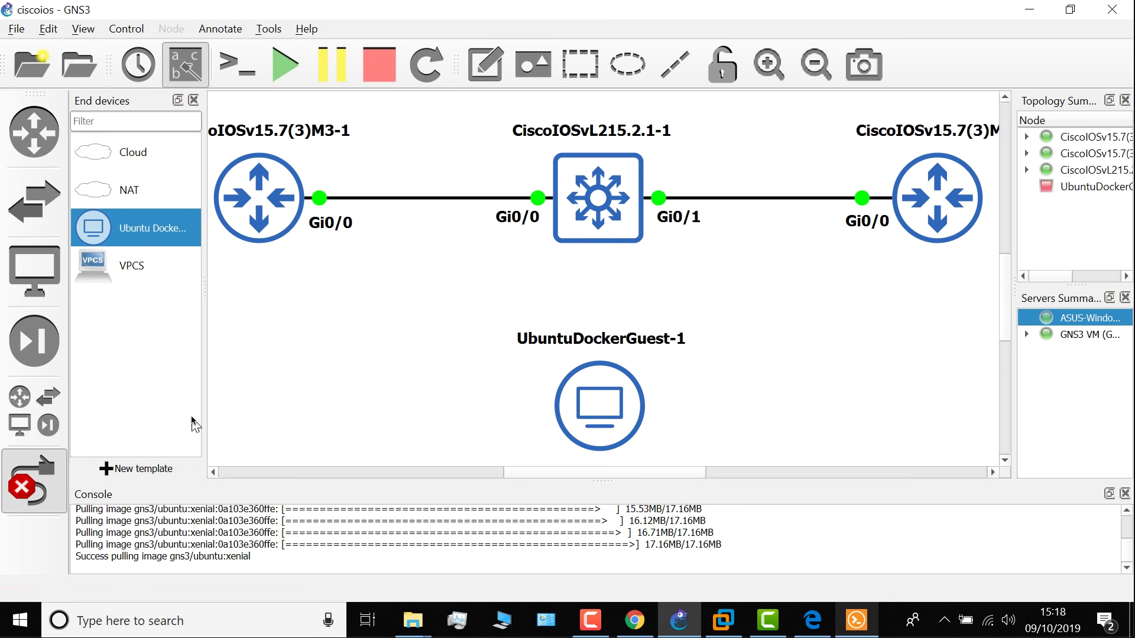
left_click(607, 214)
left_click(637, 271)
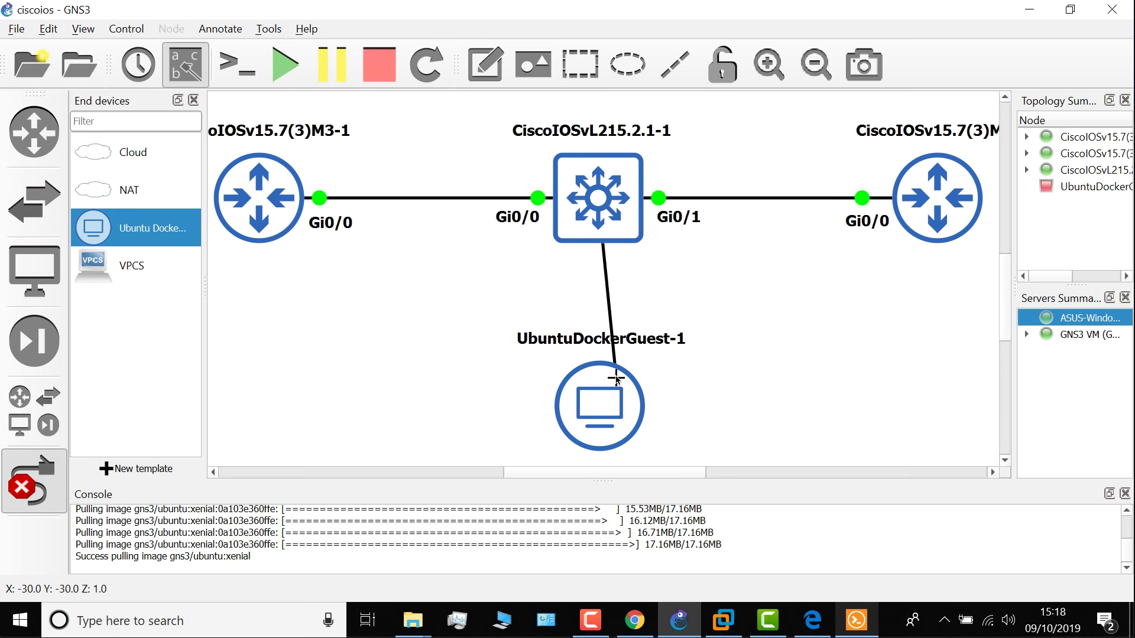
left_click(603, 390)
left_click(624, 409)
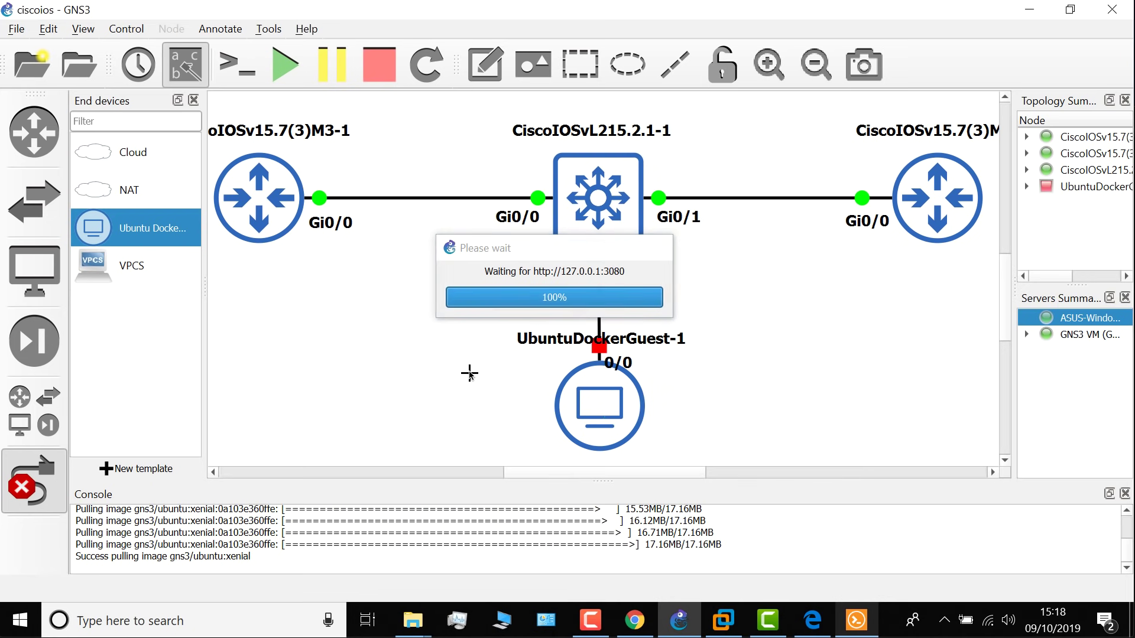
right_click(380, 406)
Move the guest's name and 0/0 port labels and close the End devices panel
left_click_drag(559, 345, 579, 475)
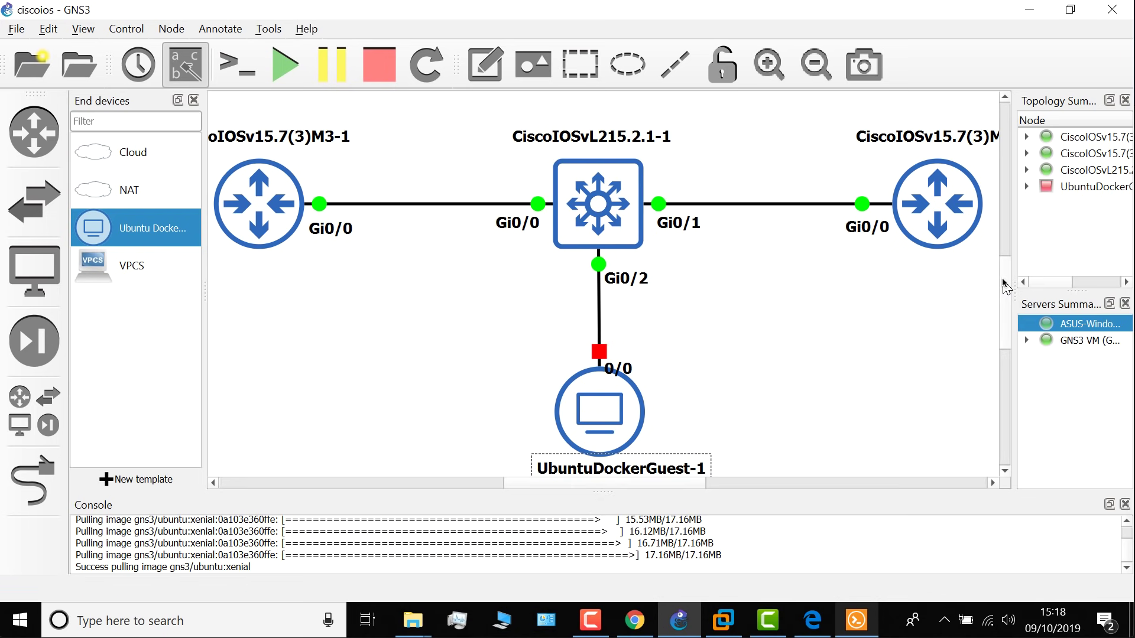
mouse_move(1005, 286)
left_mouse_down()
mouse_move(1009, 307)
mouse_move(1005, 292)
left_mouse_up()
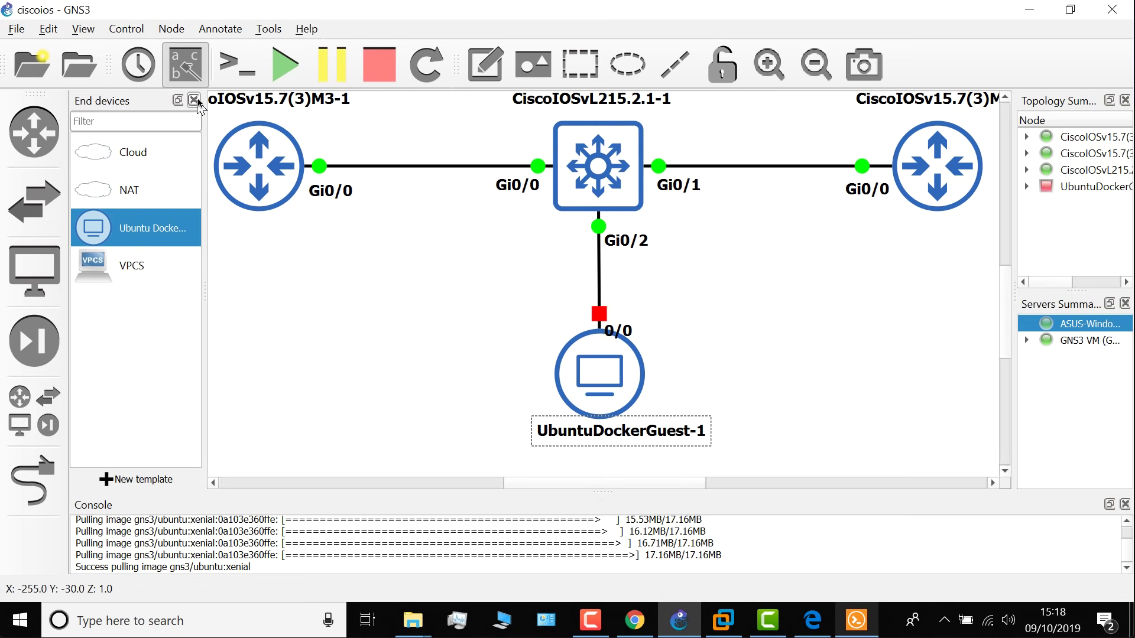
left_click(193, 99)
left_click(426, 309)
mouse_move(535, 334)
left_mouse_down()
mouse_move(538, 358)
mouse_move(554, 328)
left_mouse_up()
left_click(400, 349)
Open UbuntuDockerGuest-1's network config and uncomment the static eth0 address, netmask, gateway and nameserver lines
right_click(535, 366)
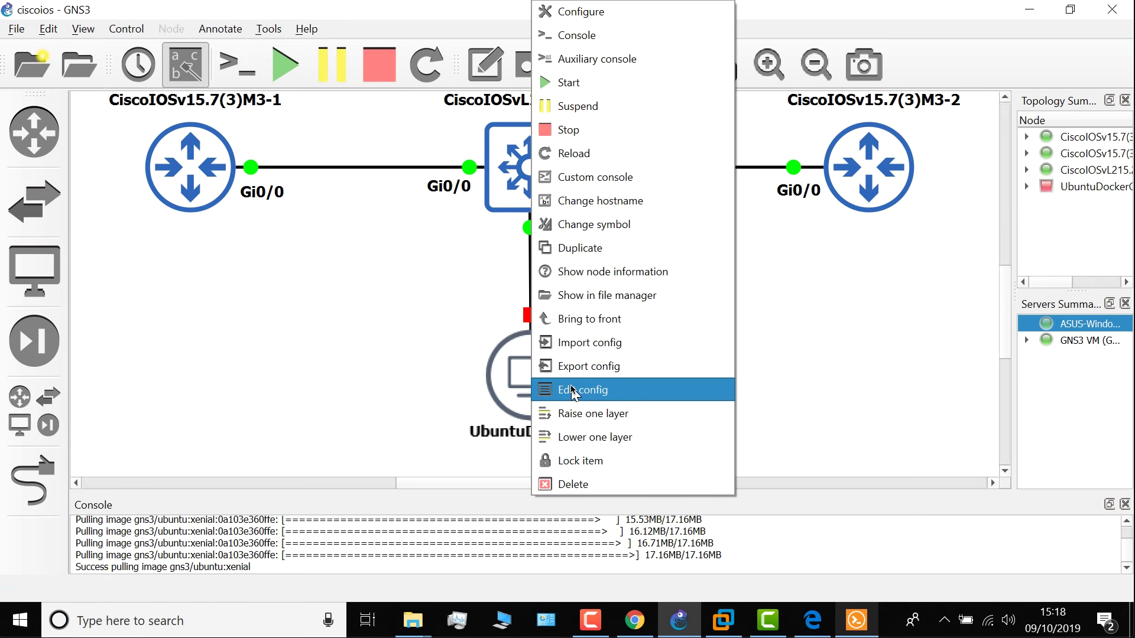
left_click(572, 391)
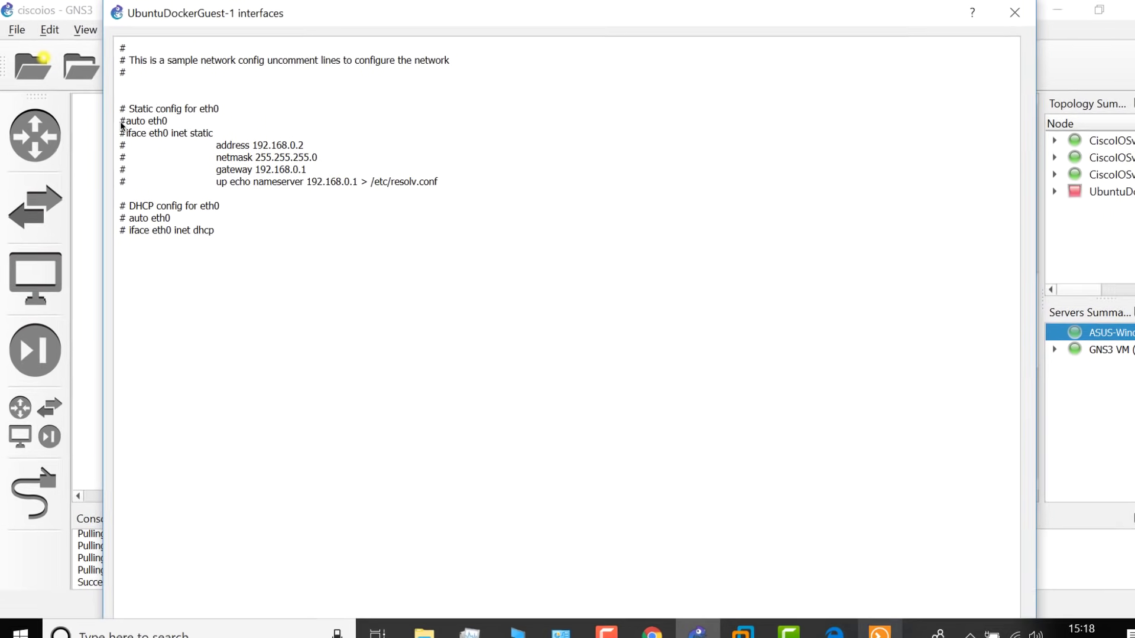
left_click(117, 118)
key("Delete")
key("Down")
key("Delete")
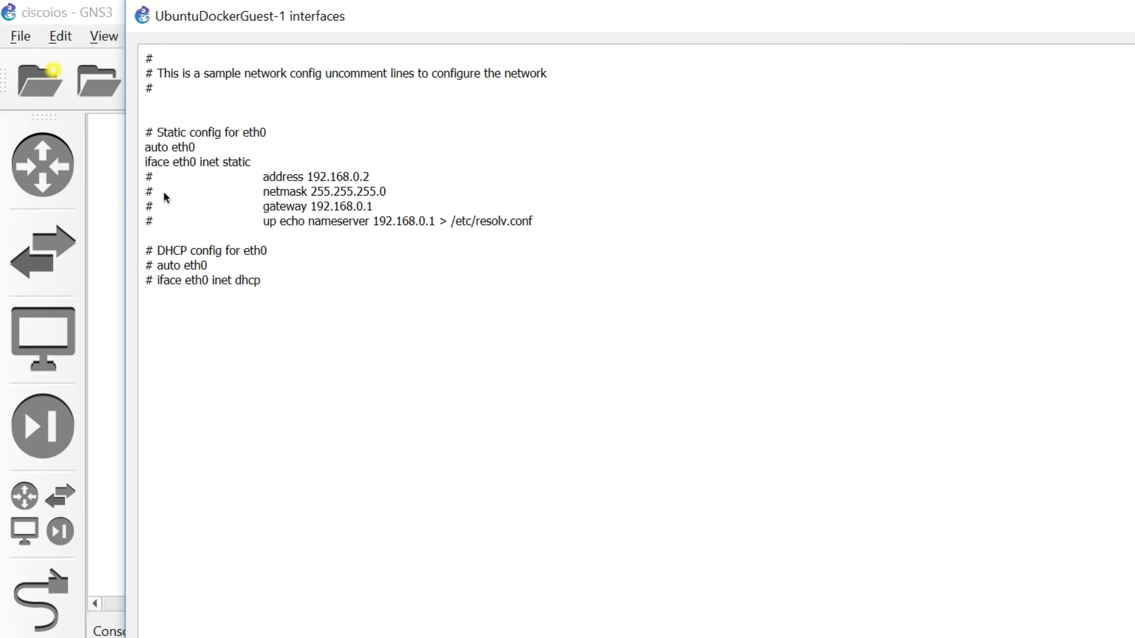
key("Down")
key("Delete")
key("Down")
key("Delete")
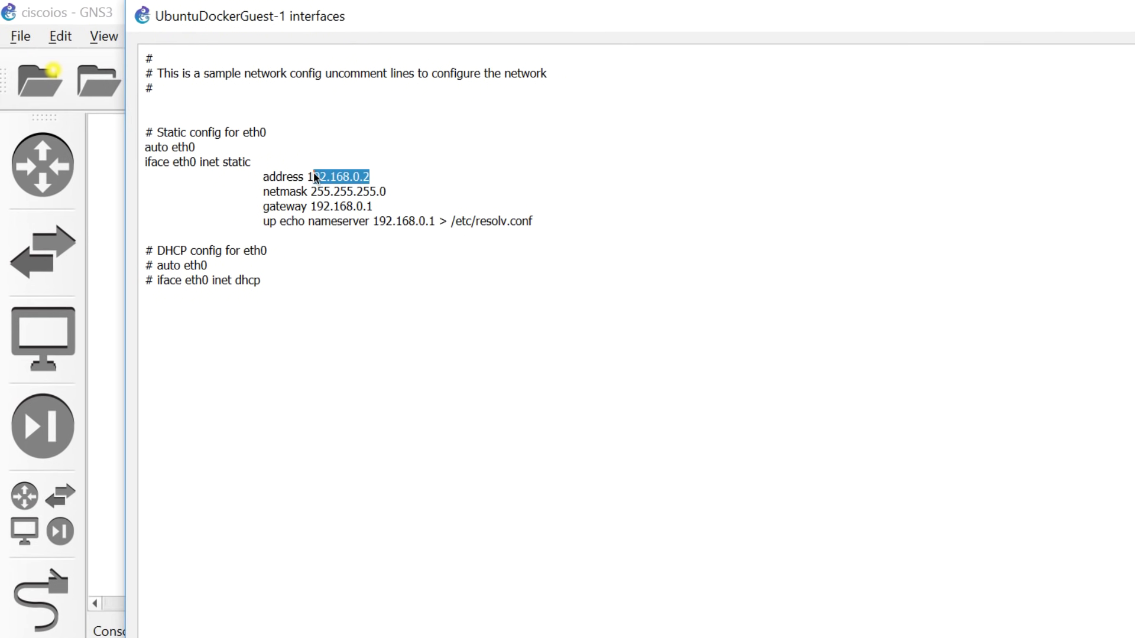
key("Delete")
key("Delete")
key("Delete")
Set the gateway and nameserver to 10.1.1.1 and save the guest's network configuration
key("BackSpace")
key("BackSpace")
key("BackSpace")
key("BackSpace")
key("BackSpace")
key("BackSpace")
key("BackSpace")
key("BackSpace")
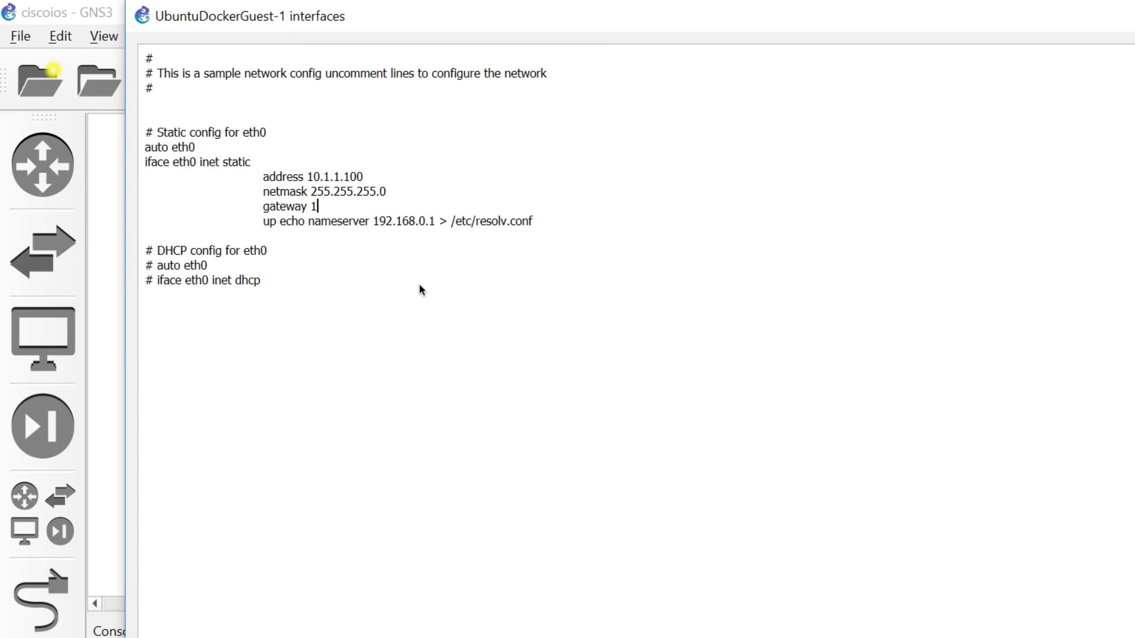
type("0.1.1.1")
left_click_drag(435, 222, 380, 222)
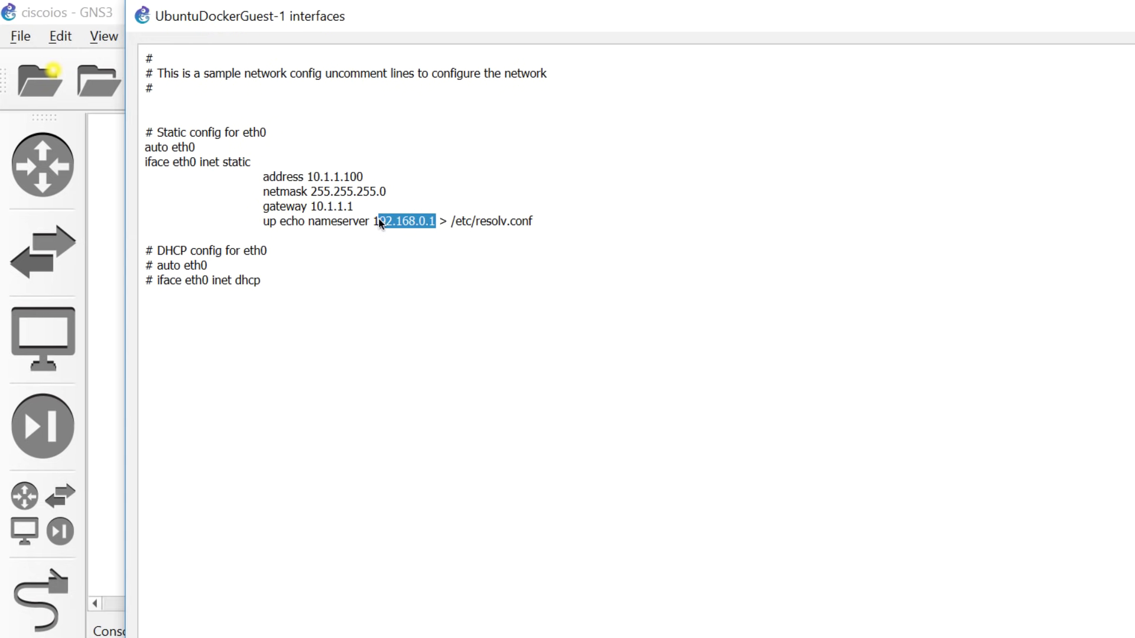
type("0.1.1.1")
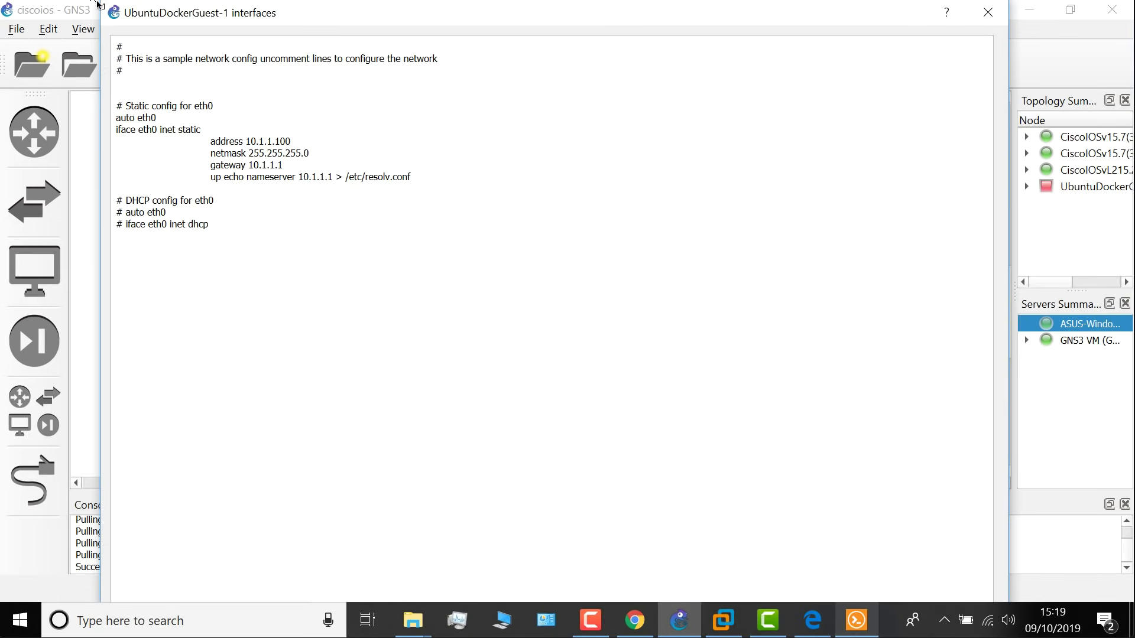
left_click_drag(98, 5, 207, 129)
left_click_drag(361, 139, 308, 43)
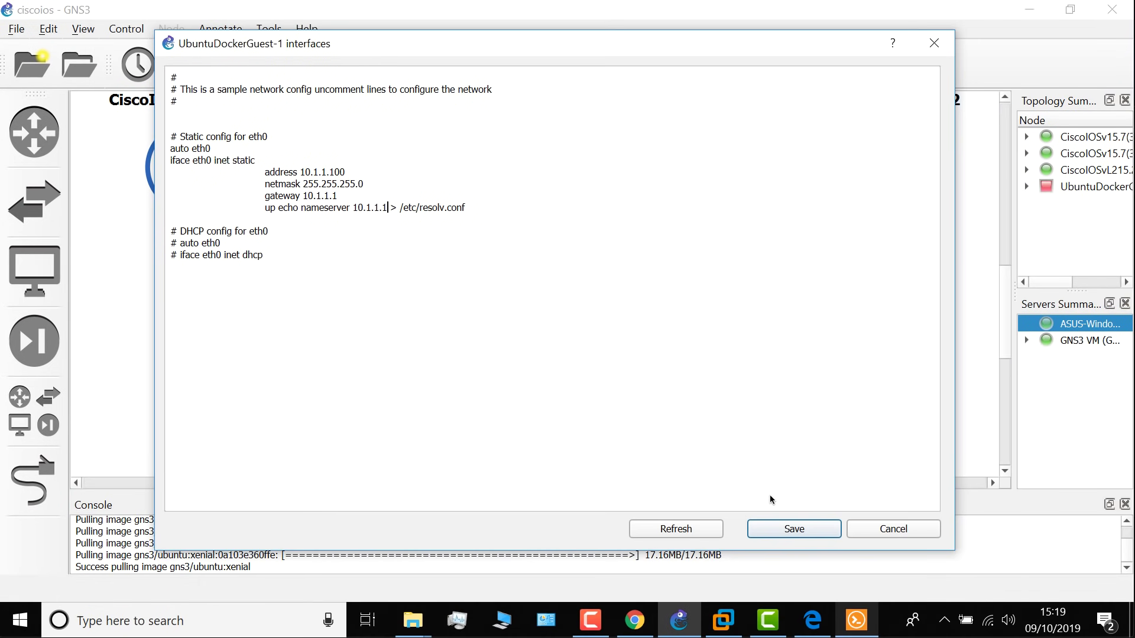
left_click(795, 529)
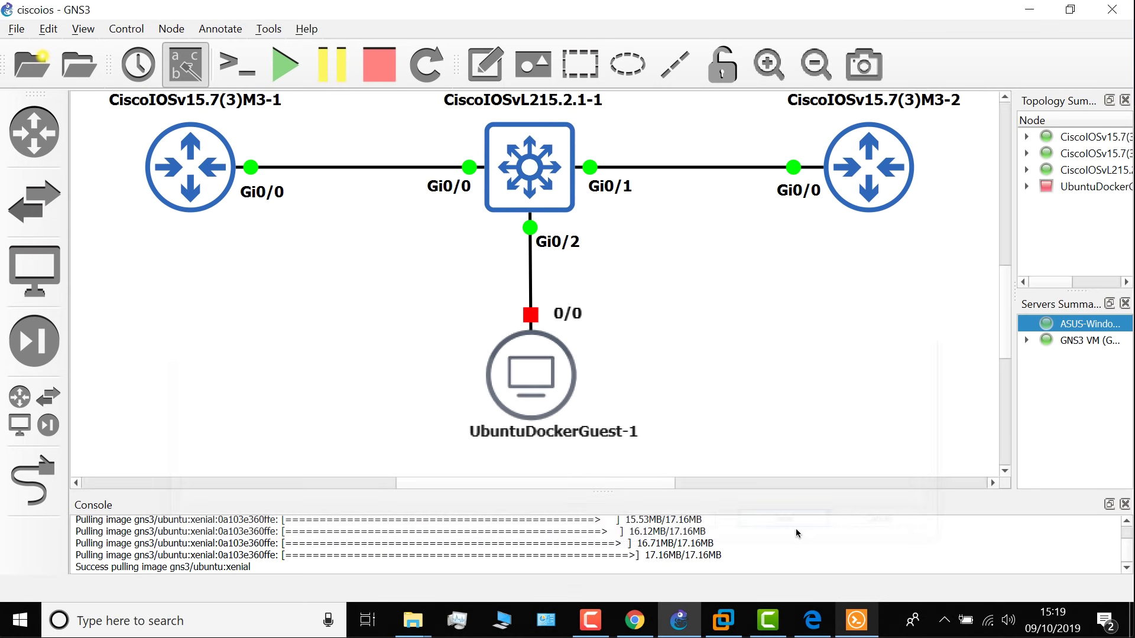
Start UbuntuDockerGuest-1 and open its Solar-PuTTY console
right_click(527, 385)
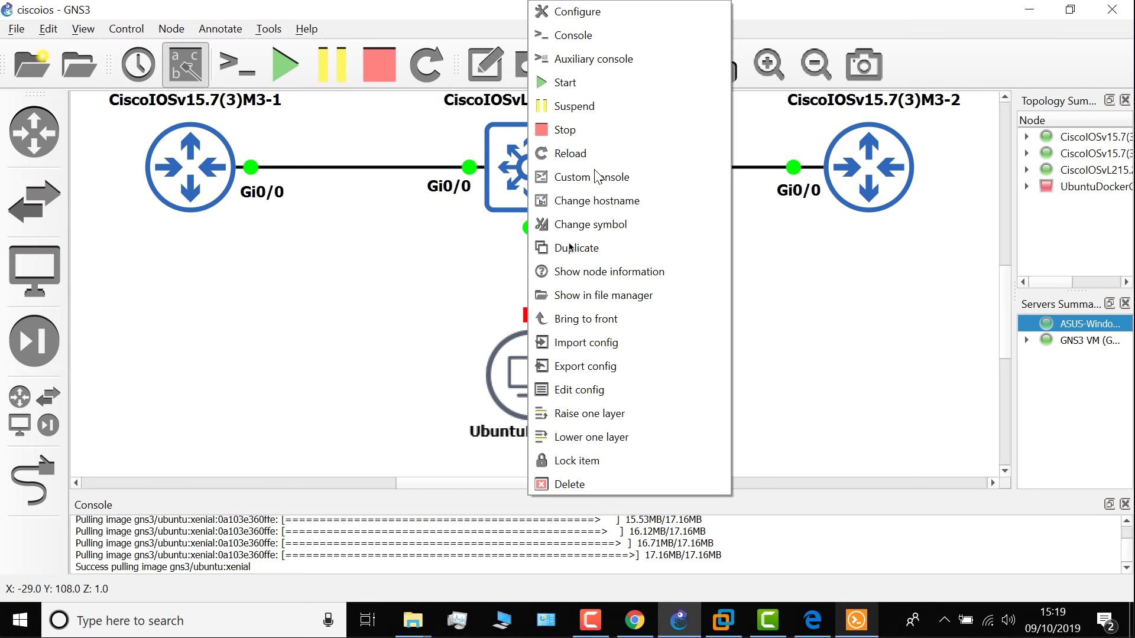
left_click(598, 83)
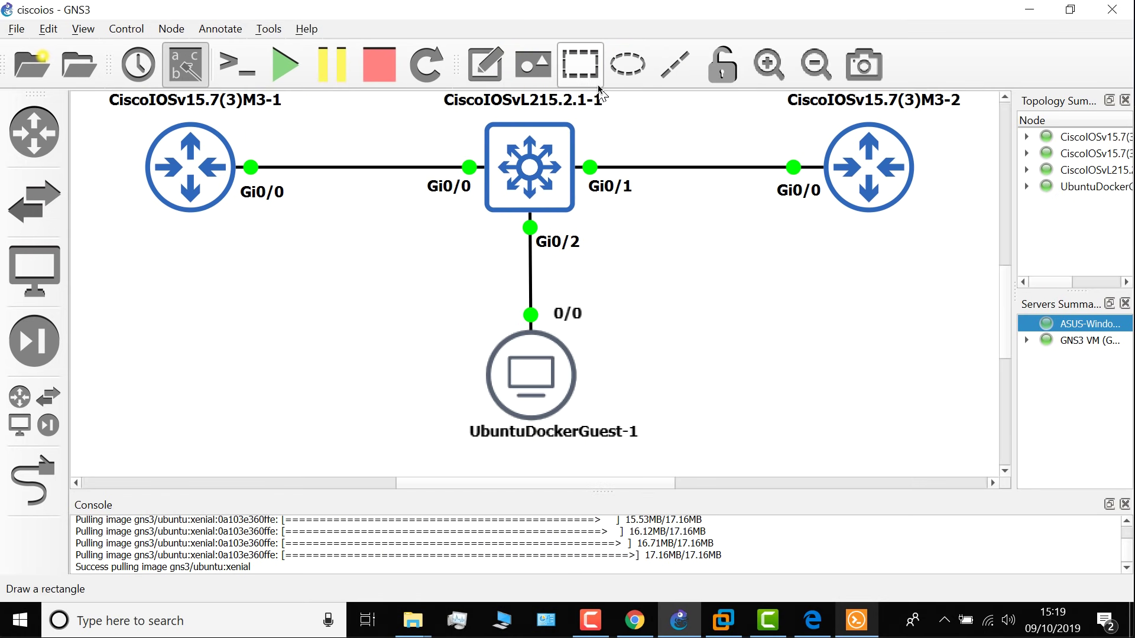
right_click(549, 169)
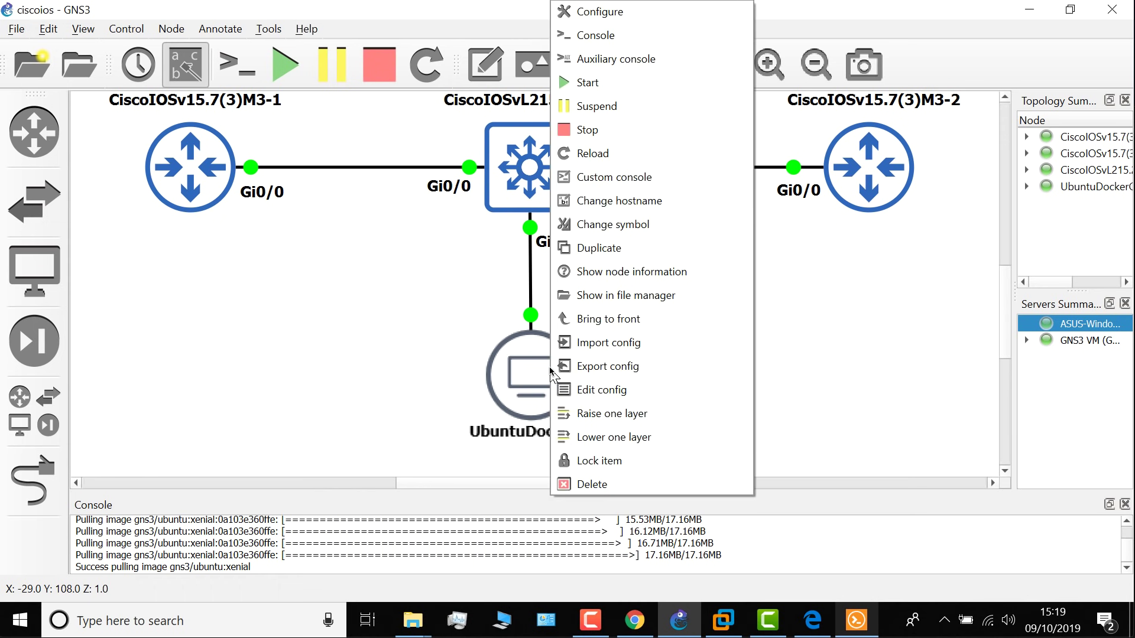
left_click(626, 35)
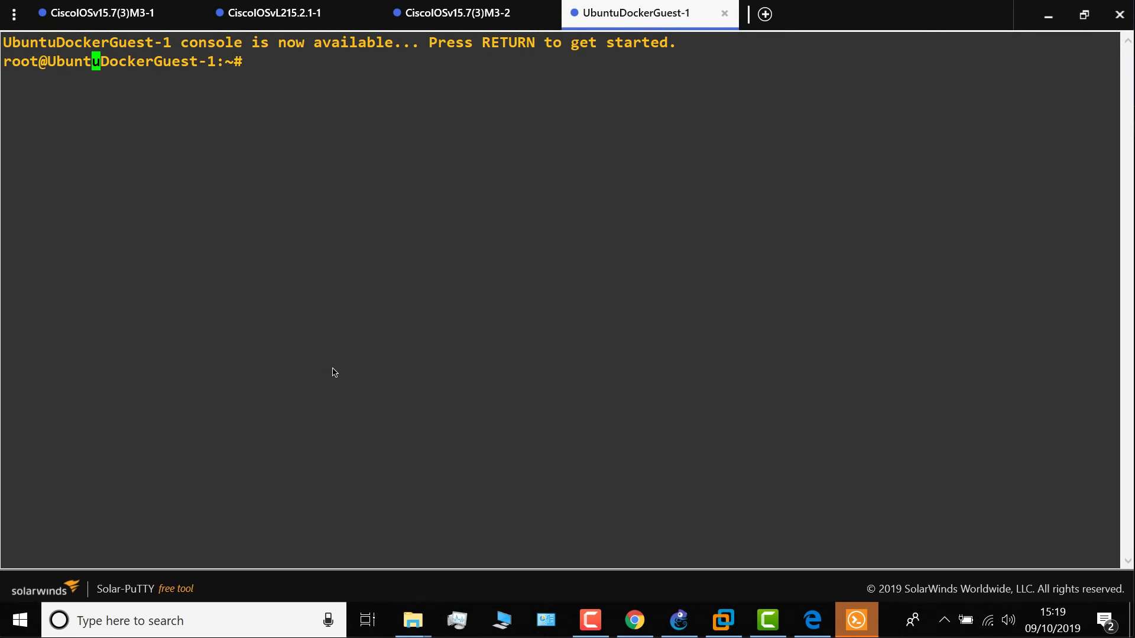
Run ifconfig on the guest and confirm eth0 has 10.1.1.100
key("Return")
key("Return")
key("Return")
key("Return")
type("i")
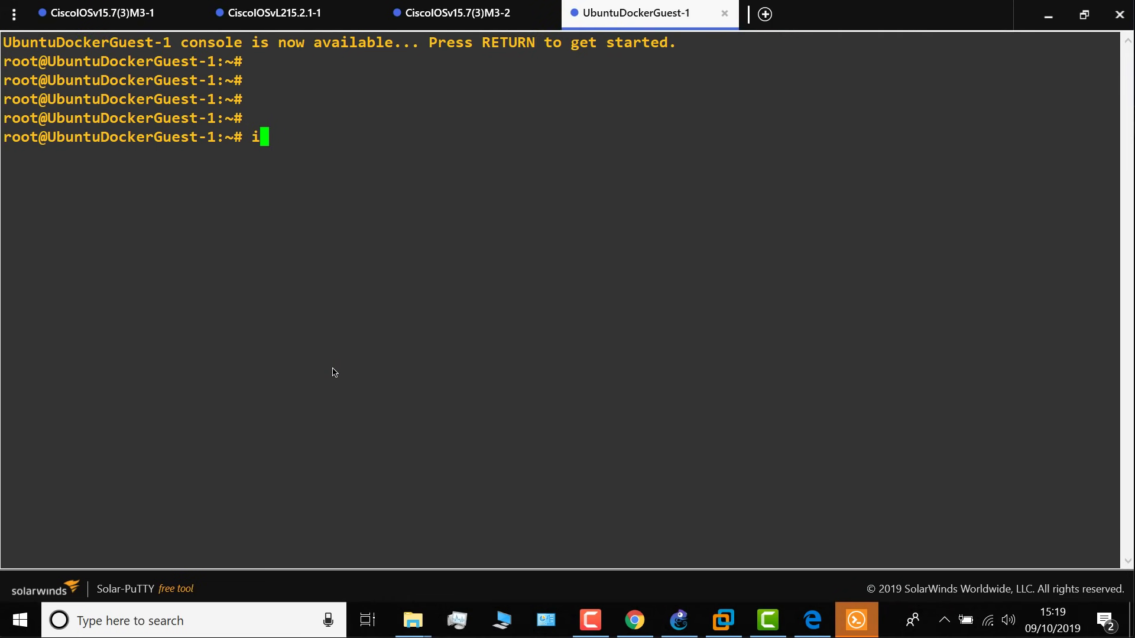
type("fconfig")
key("Return")
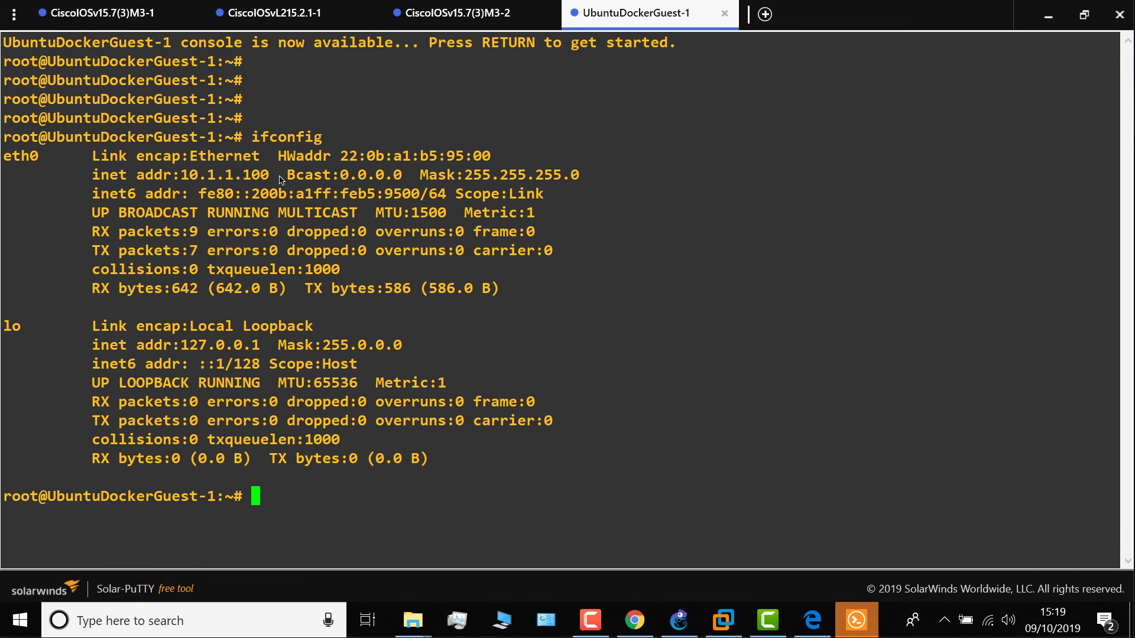
left_click_drag(281, 179, 183, 178)
Ping 10.1.1.1, 10.1.1.2 and 10.1.1.3 from the guest, stopping each with Ctrl+C
type("ping 10.1.1.1")
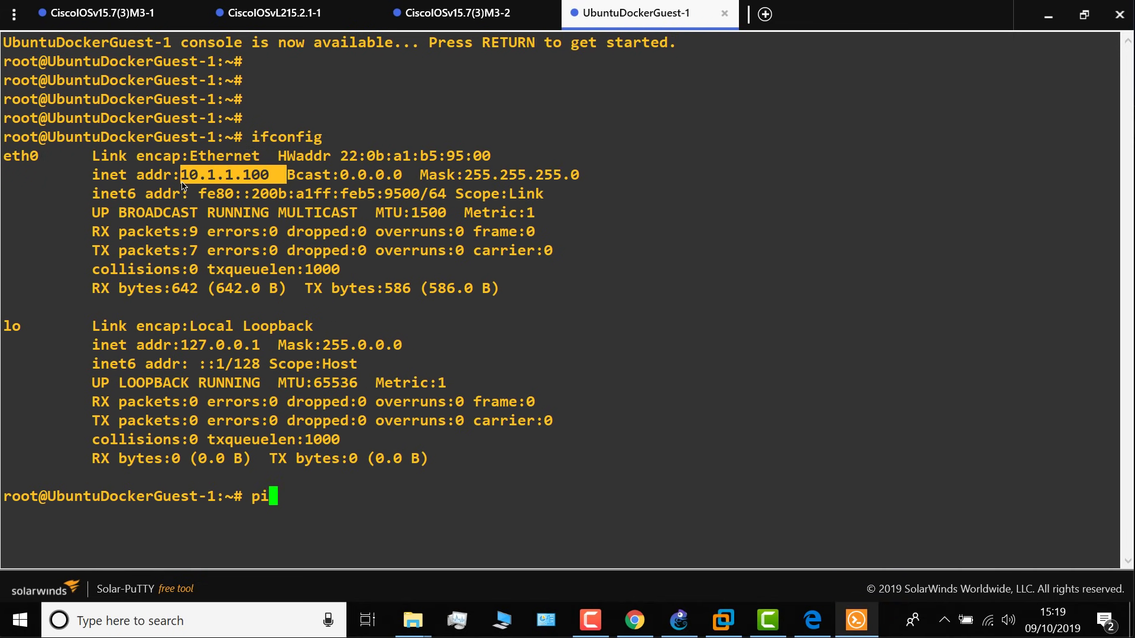
key("Return")
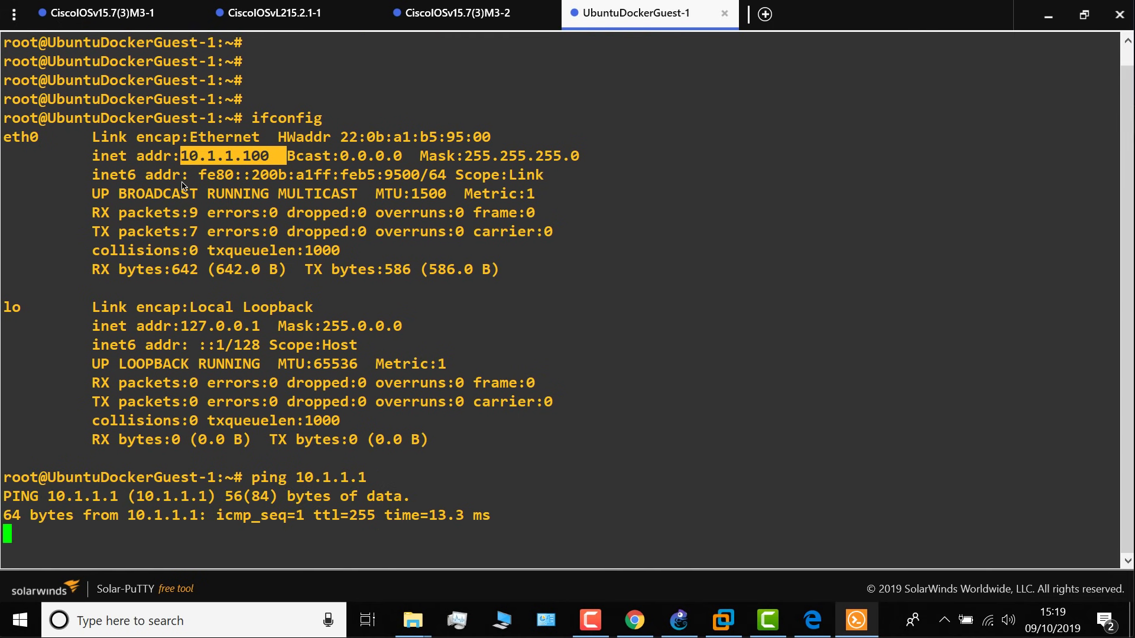
key("ctrl+c")
key("Up")
type("2")
key("Return")
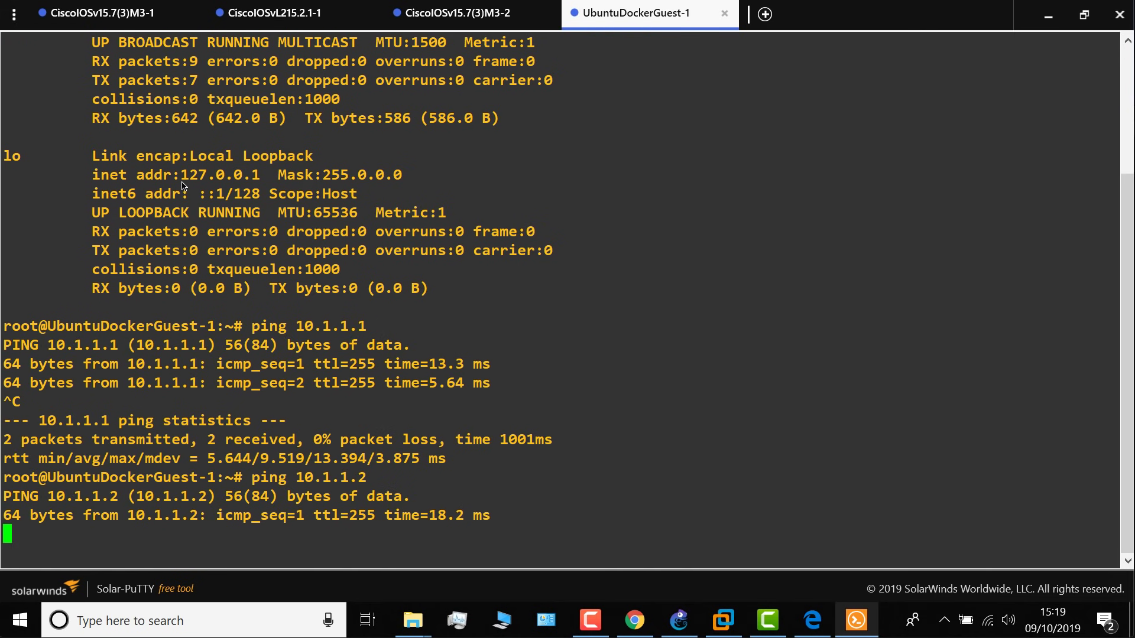
key("ctrl+c")
key("Up")
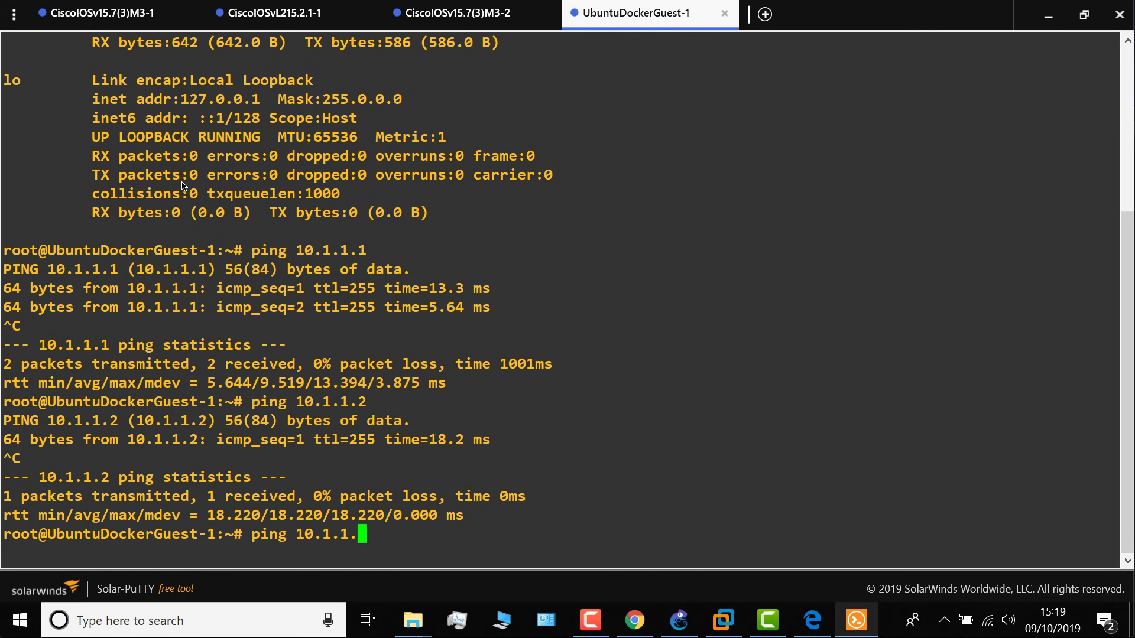
key("Return")
key("ctrl+c")
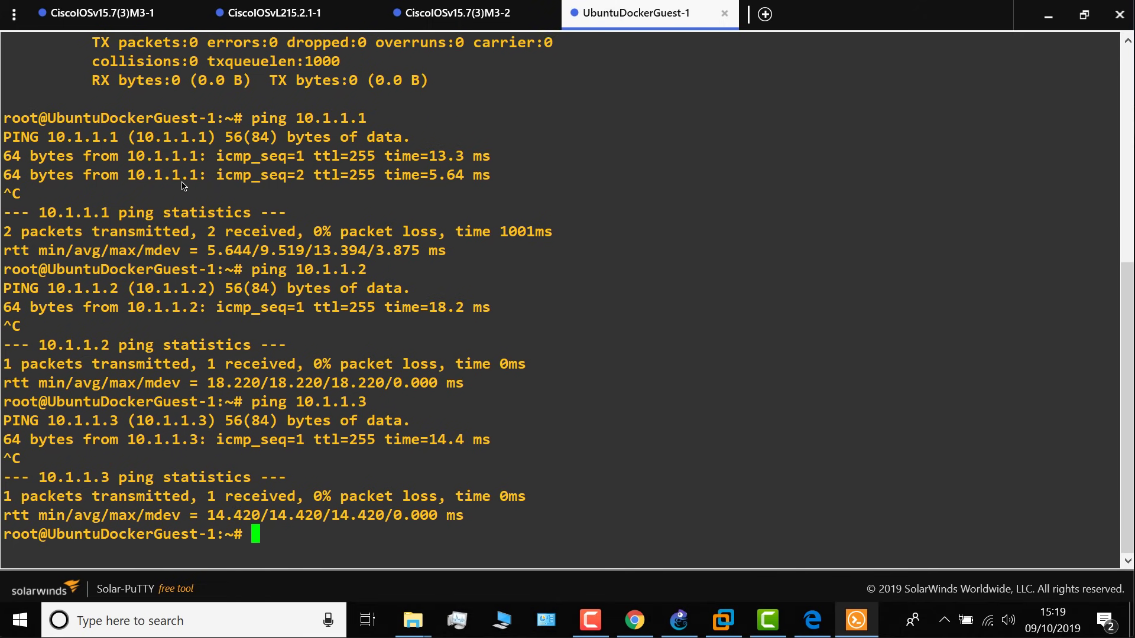
Enable 'debug ip icmp' on R1, then ping 10.1.1.1 from the guest and watch R1 log echo replies
left_click(142, 17)
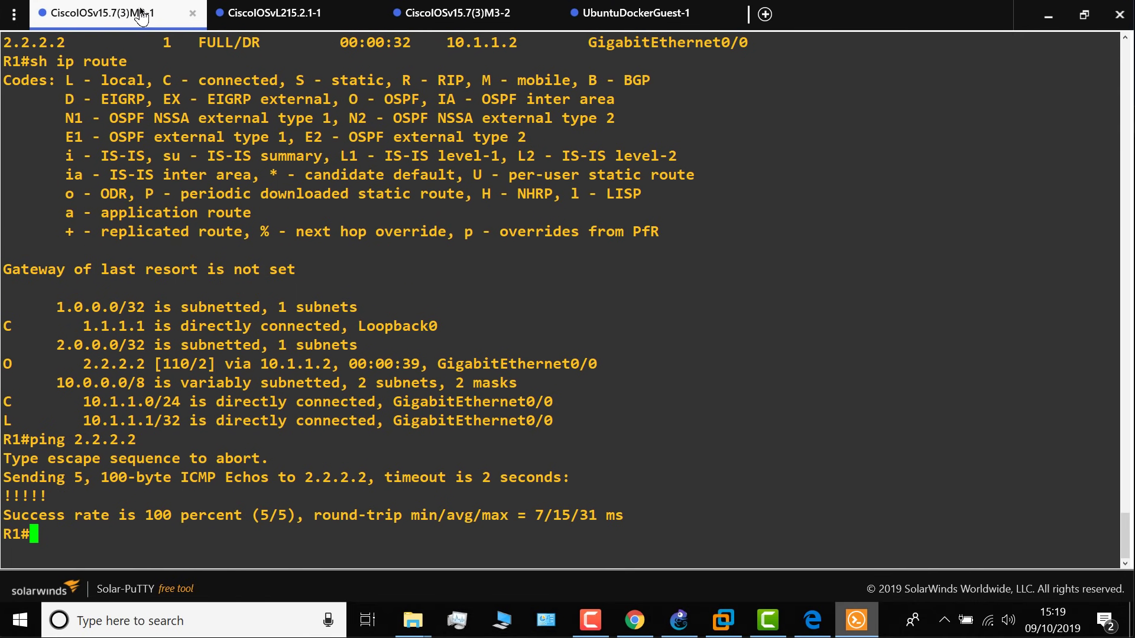
type("debug i")
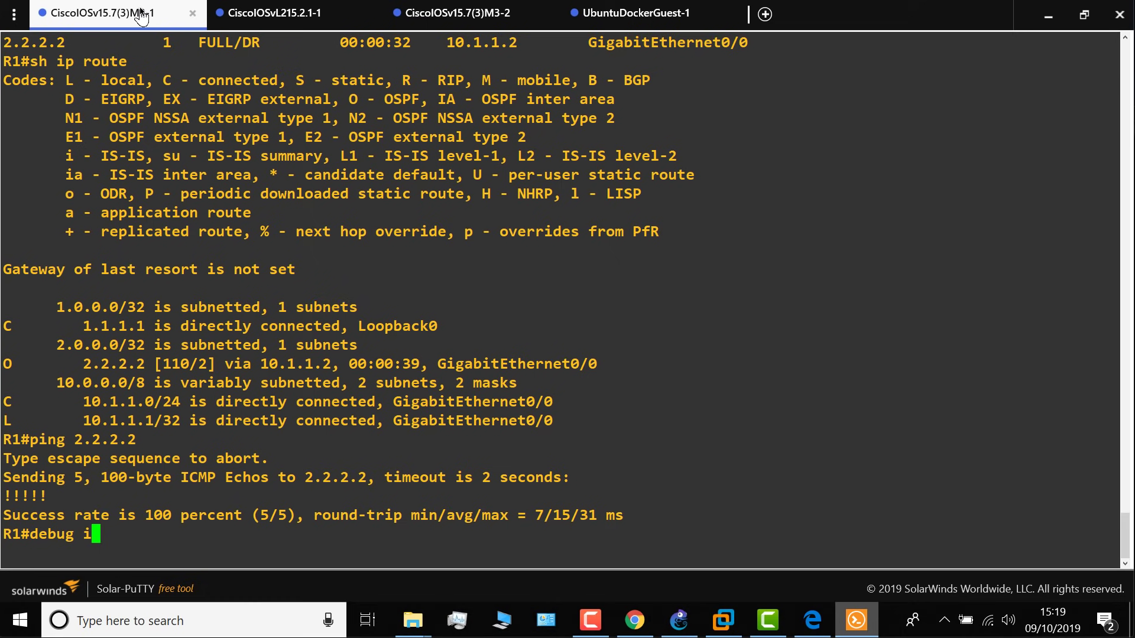
type("p icmp")
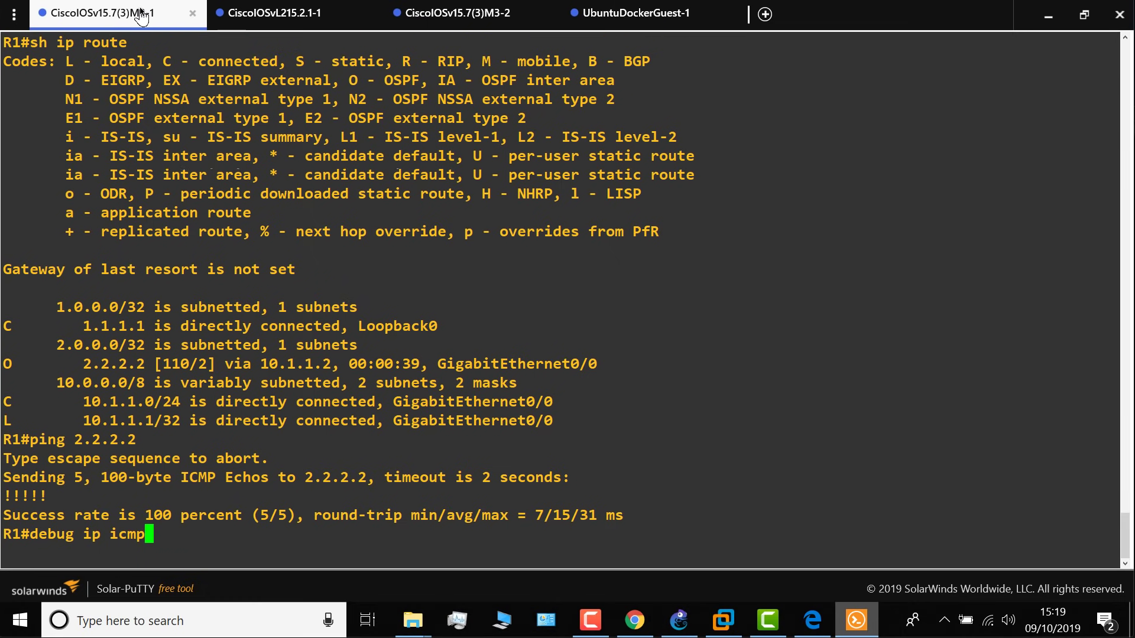
key("Return")
left_click(648, 23)
key("Up")
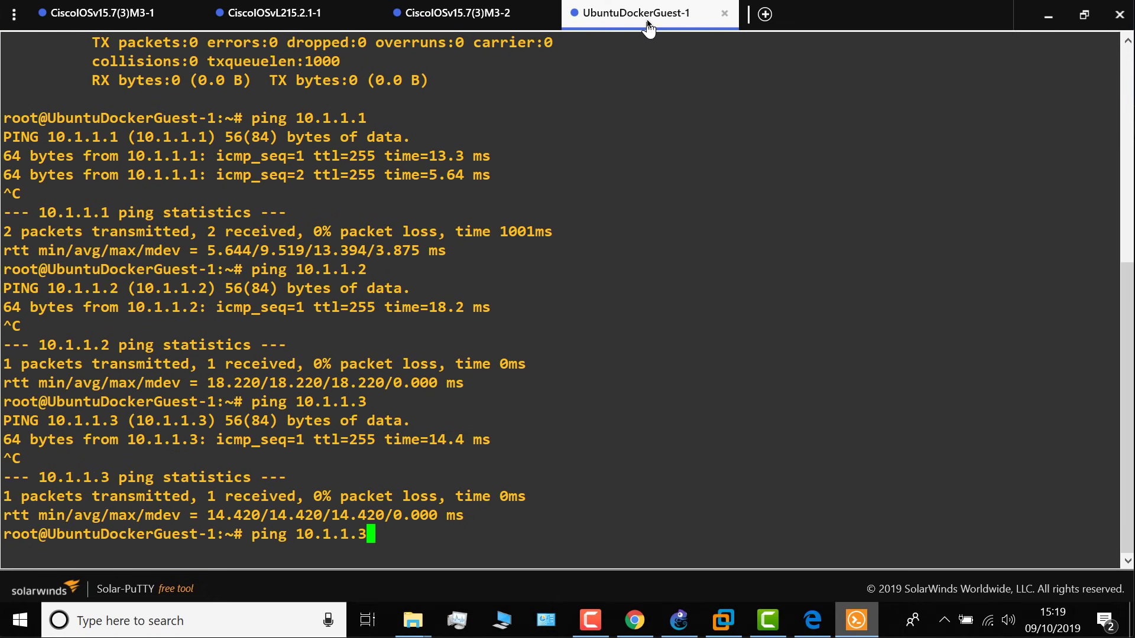
key("BackSpace")
type("1")
key("Return")
left_click(112, 13)
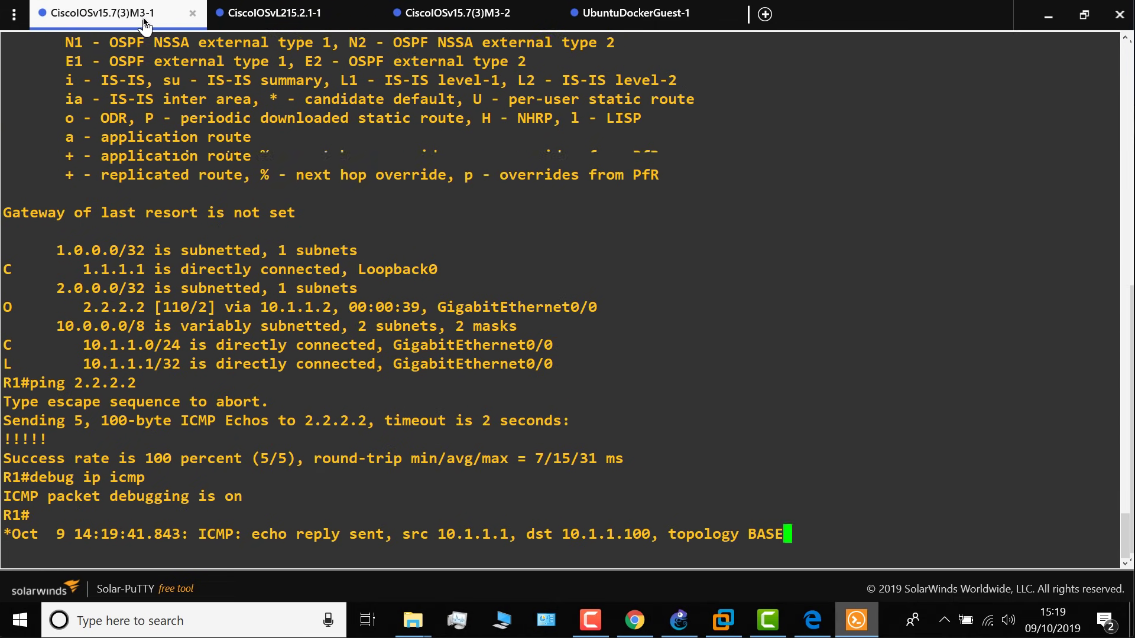
left_click_drag(201, 440, 933, 582)
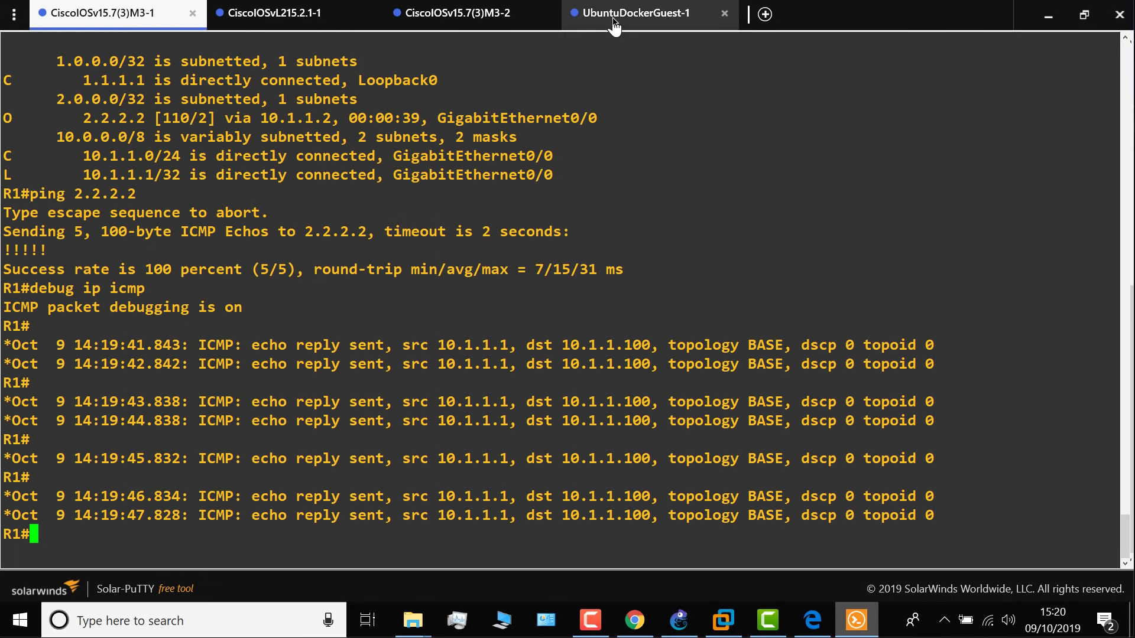
Stop the guest's ping and enter 'ping 10.1.1.100' at R1's prompt
left_click(614, 24)
key("ctrl+c")
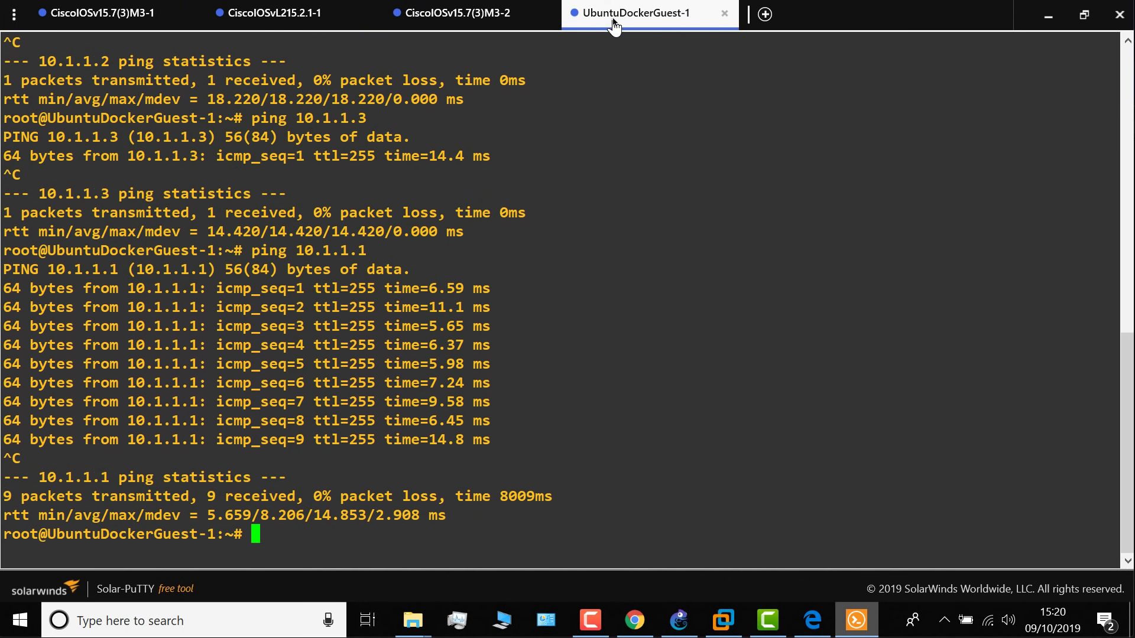
left_click(145, 23)
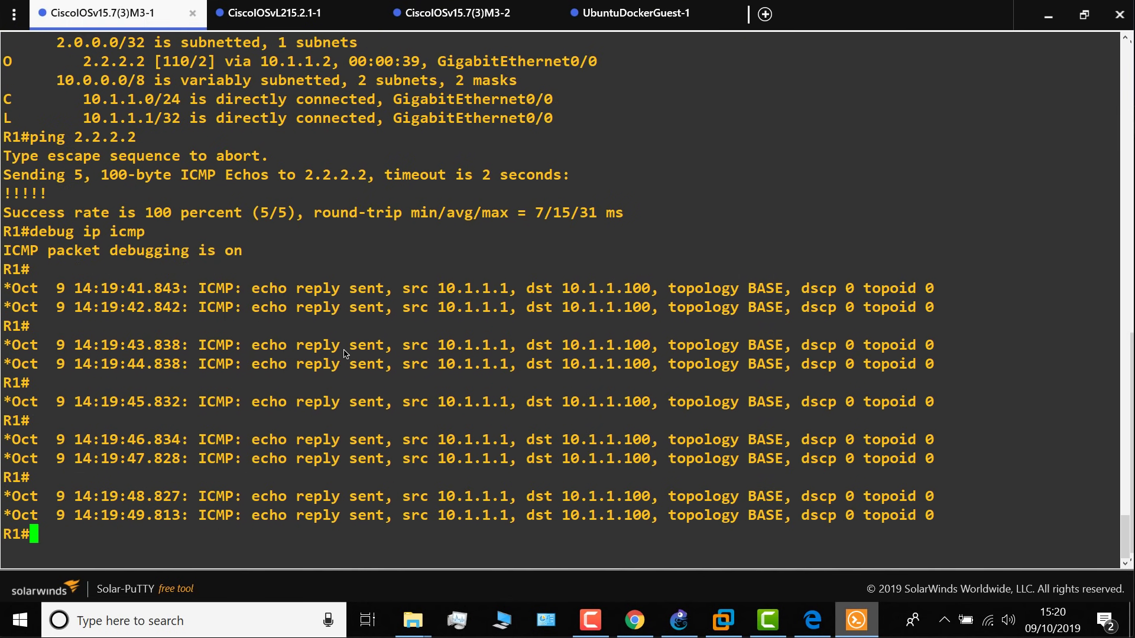
key("Return")
key("Return")
key("Return")
type("ping ")
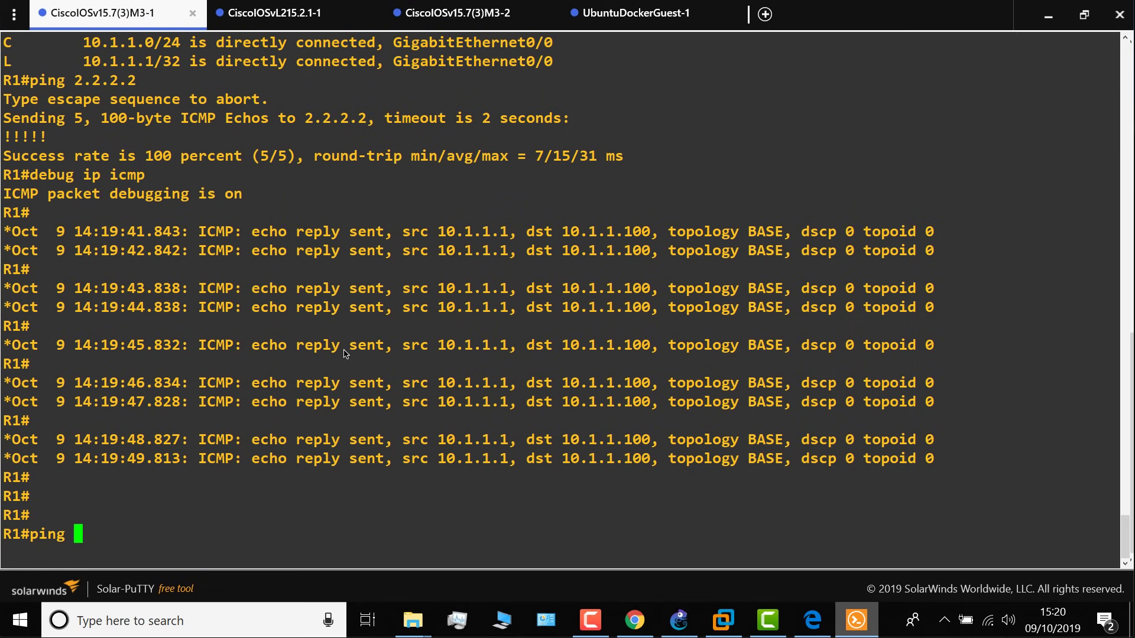
type("10.1.1.10")
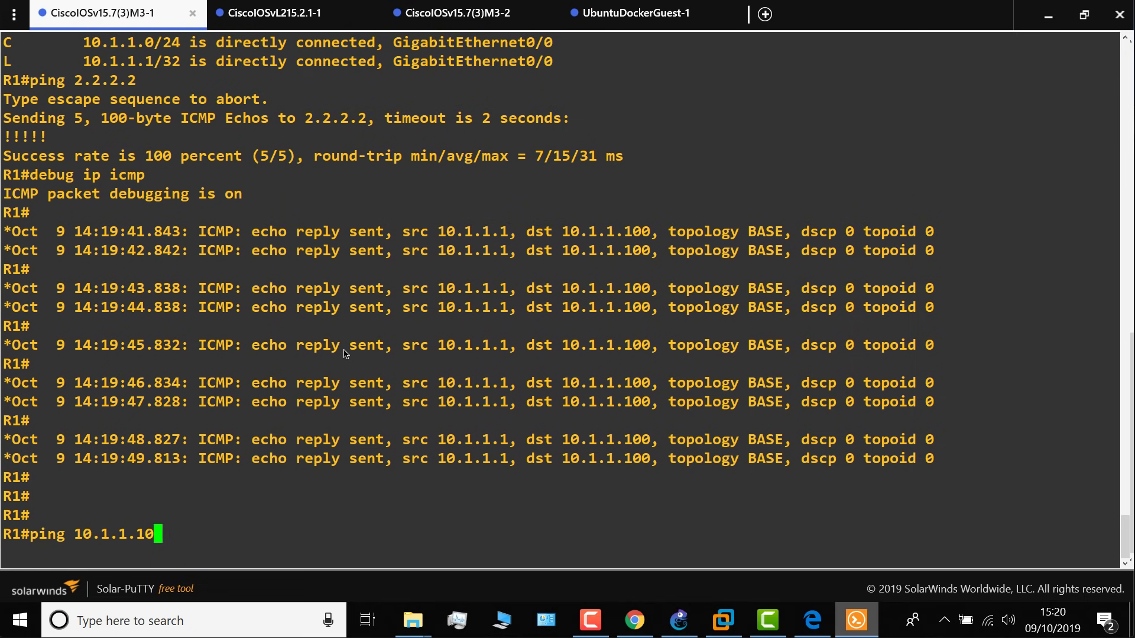
type("0")
Run R1's ping to 10.1.1.100, getting 100 percent success
key("Return")
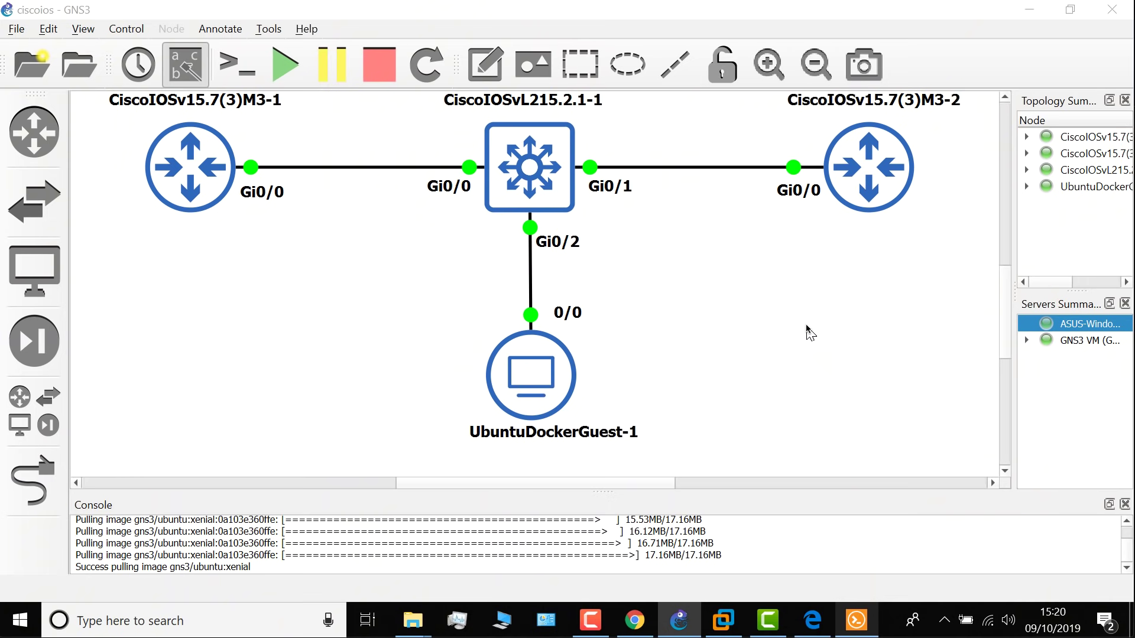
Save the running configuration with 'wr' on R1, the IOSvL2 switch and R2
left_click(728, 628)
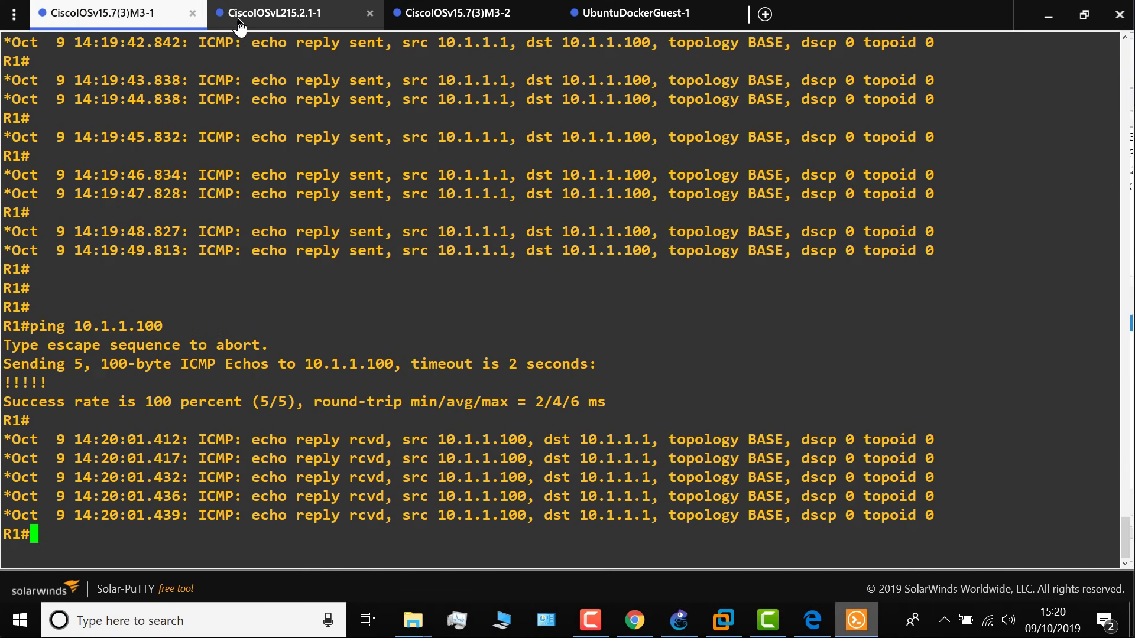
key("Return")
key("Return")
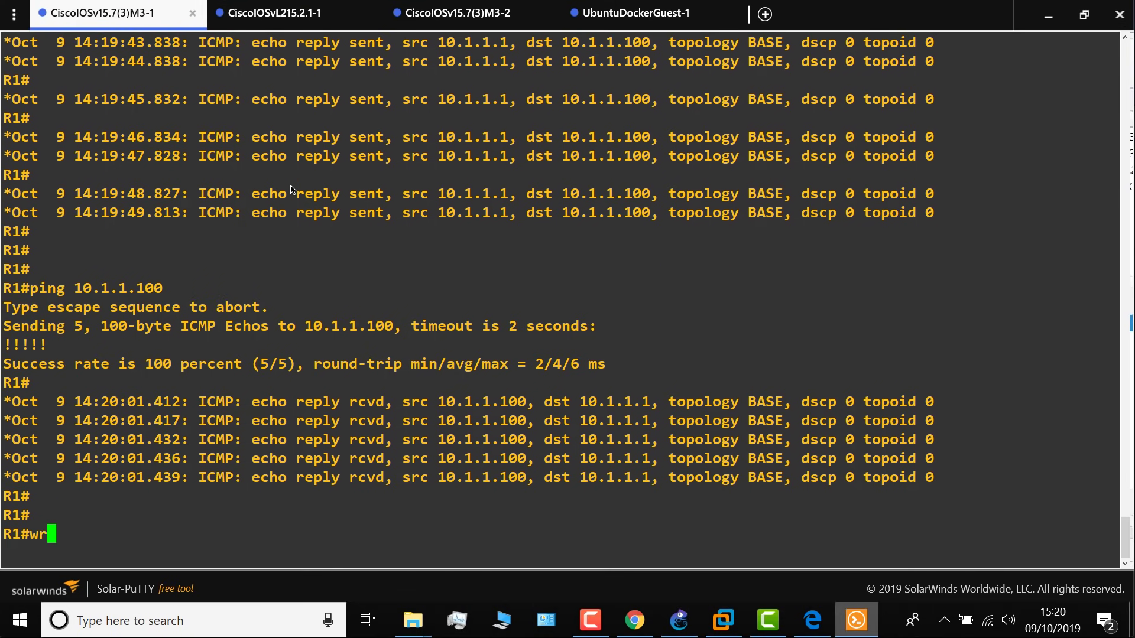
type("wr")
key("Return")
left_click(301, 21)
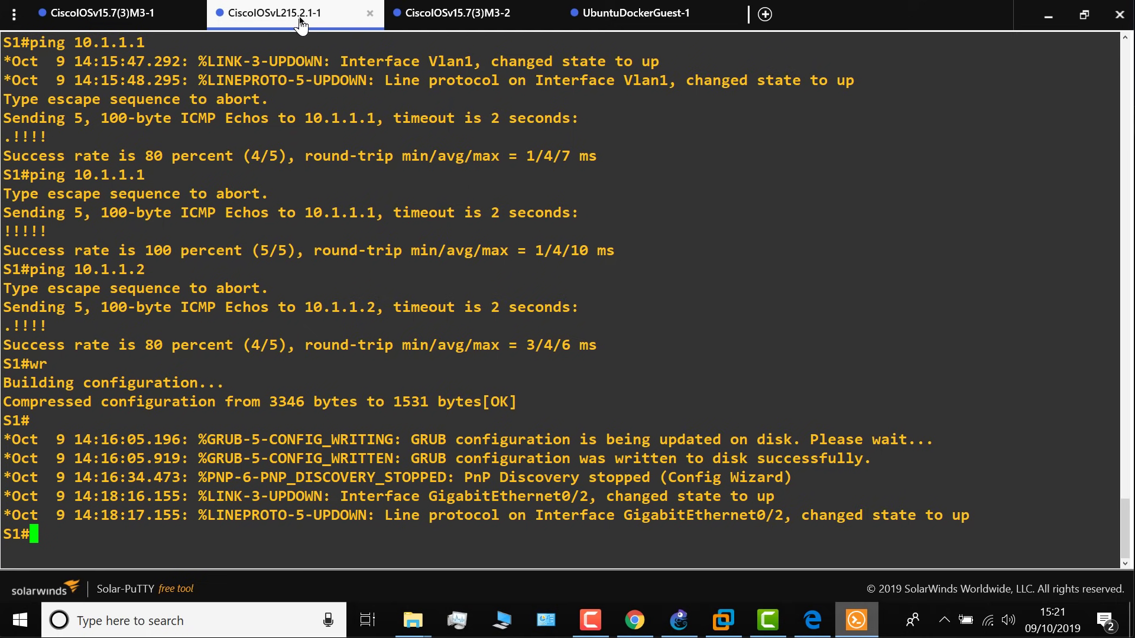
type("wr")
key("Return")
left_click(460, 18)
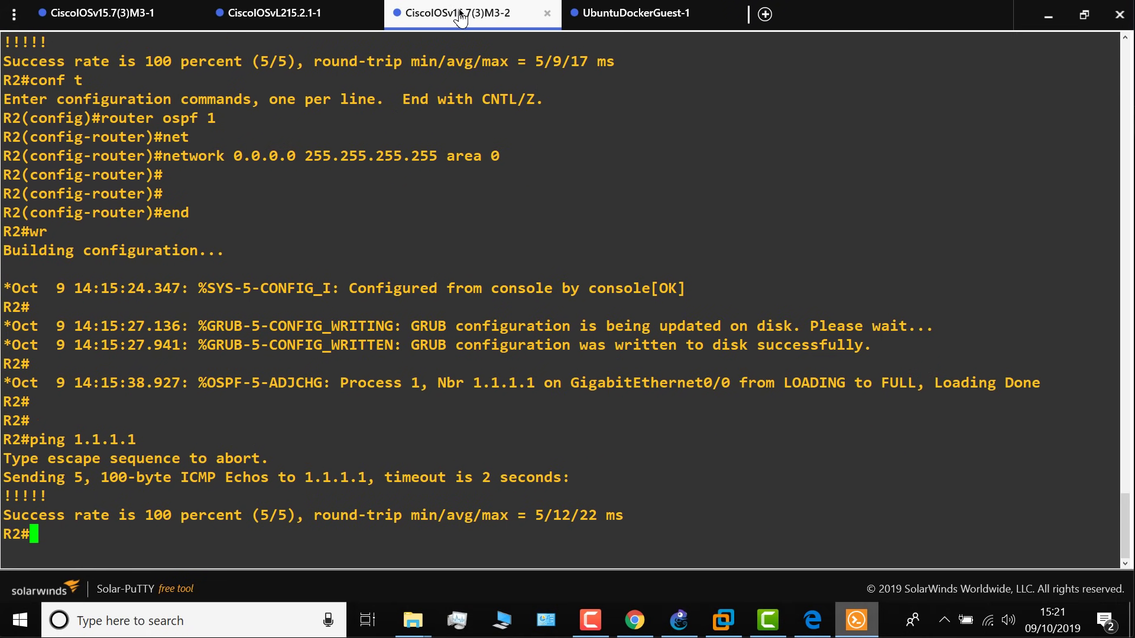
key("Return")
type("wr")
key("Return")
left_click(664, 19)
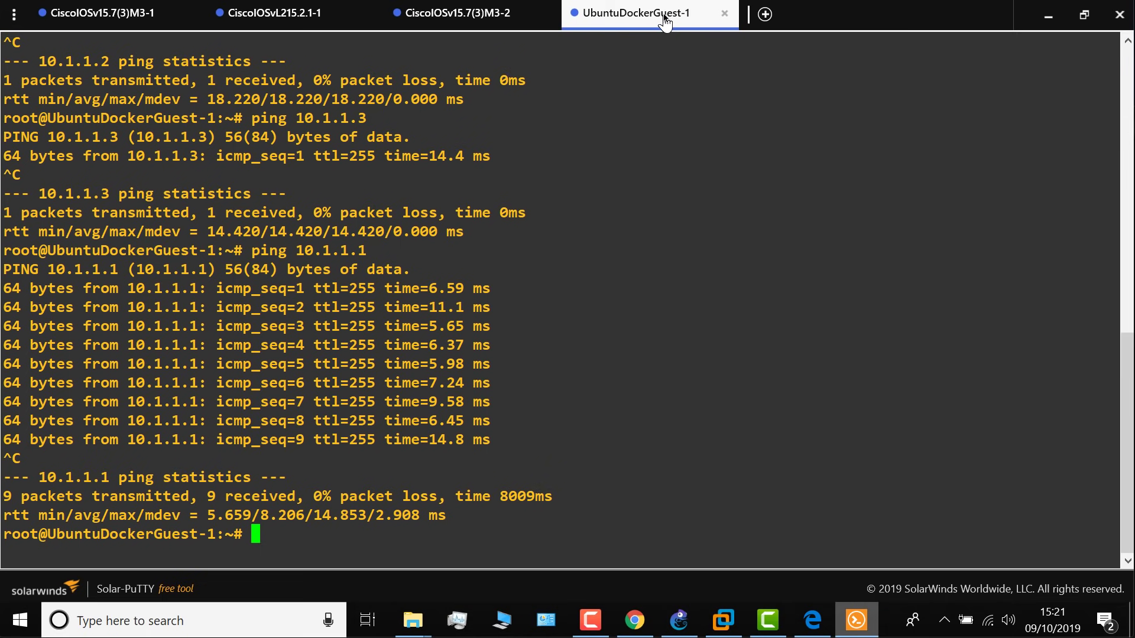
Close Solar-PuTTY, stop all four devices, and quit GNS3, confirming the exit
left_click(1119, 14)
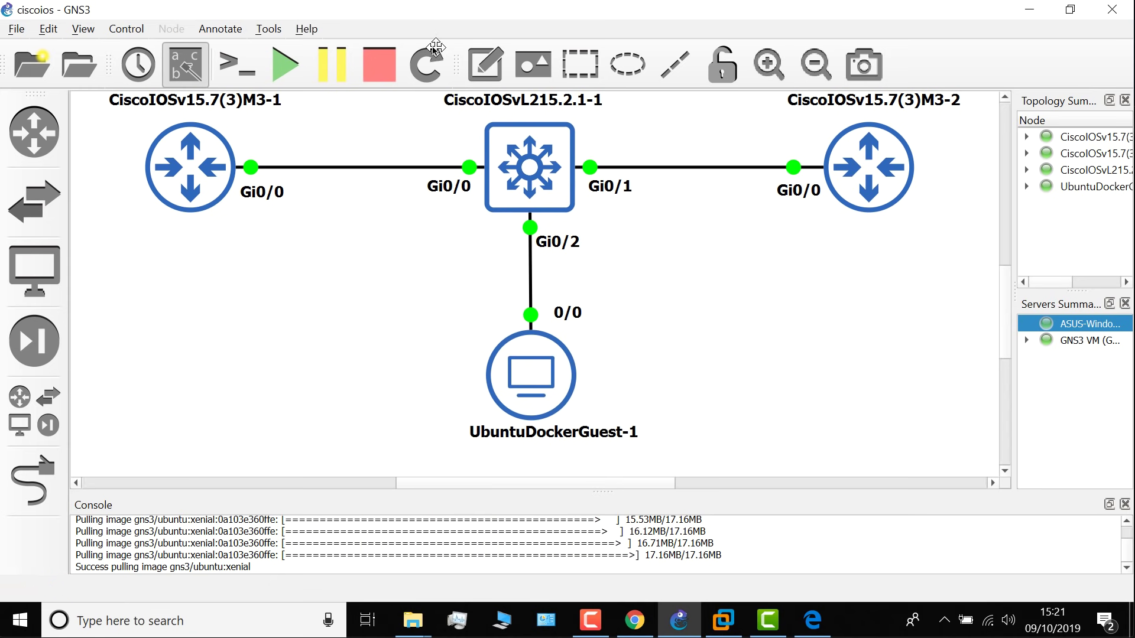
left_click(372, 64)
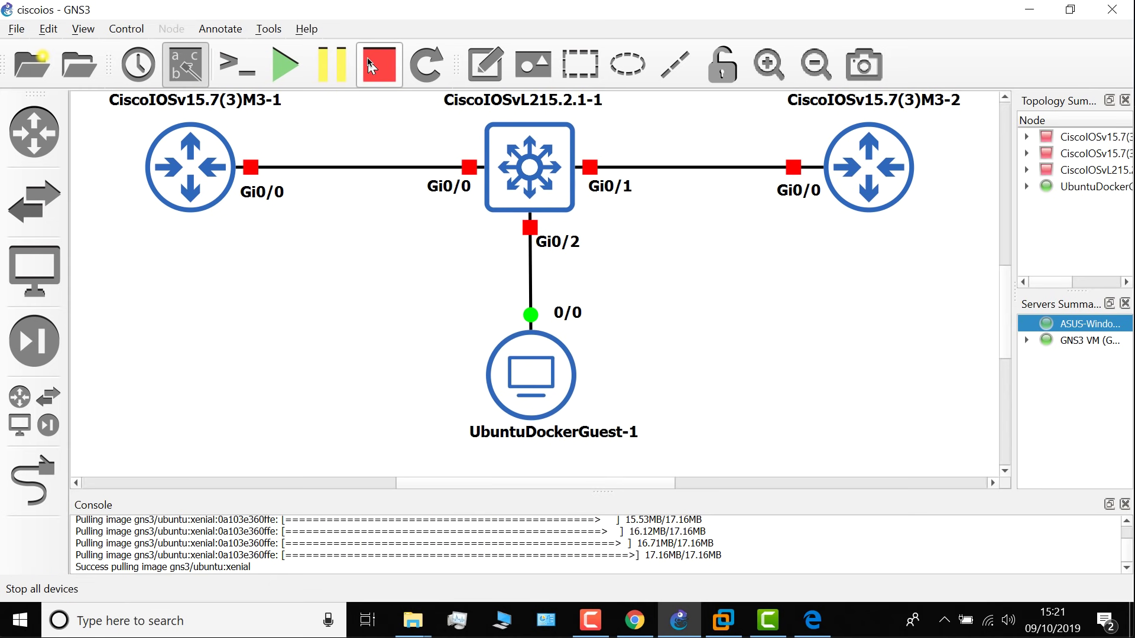
left_click(1115, 14)
left_click(512, 319)
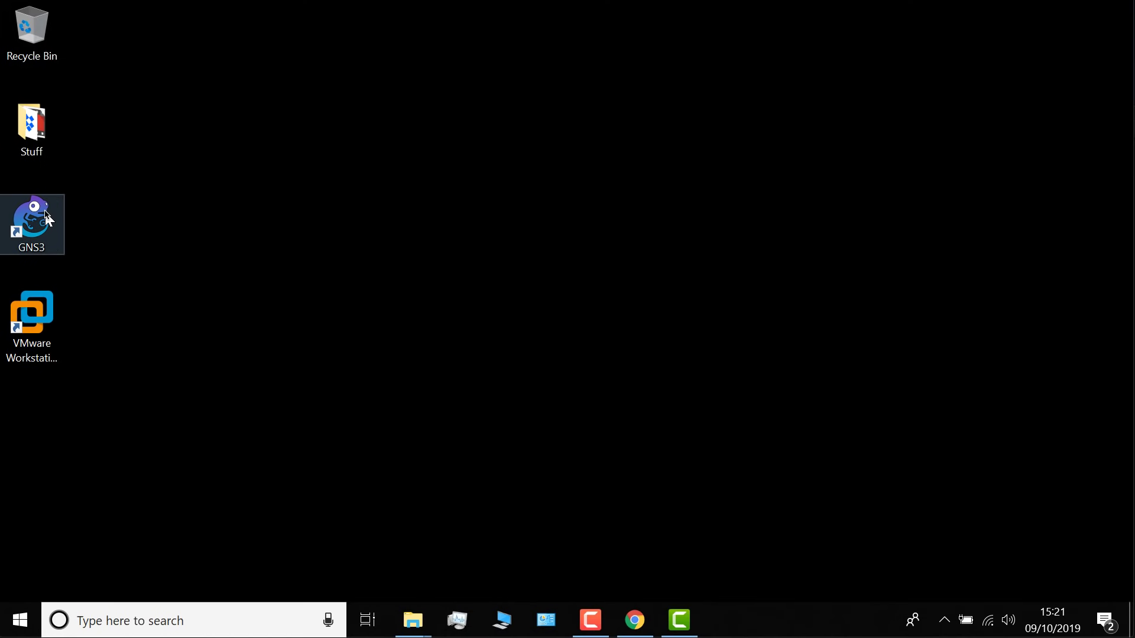
Relaunch GNS3 from the desktop and let the GNS3 VM boot to server 2.2.0 at 192.168.64.128
double_click(48, 219)
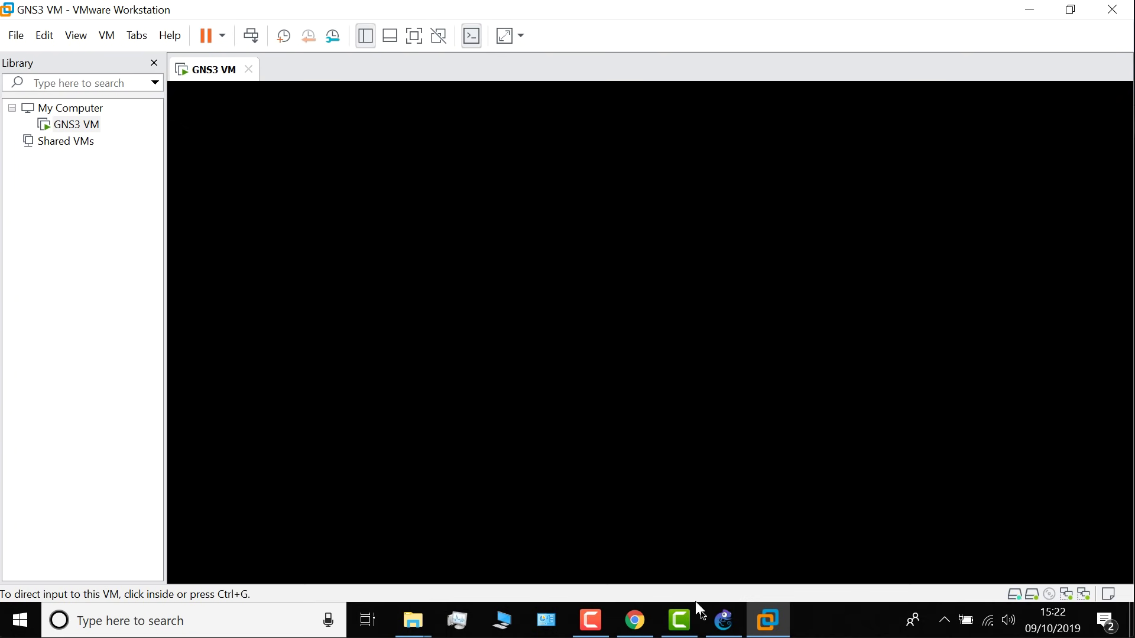
mouse_move(725, 623)
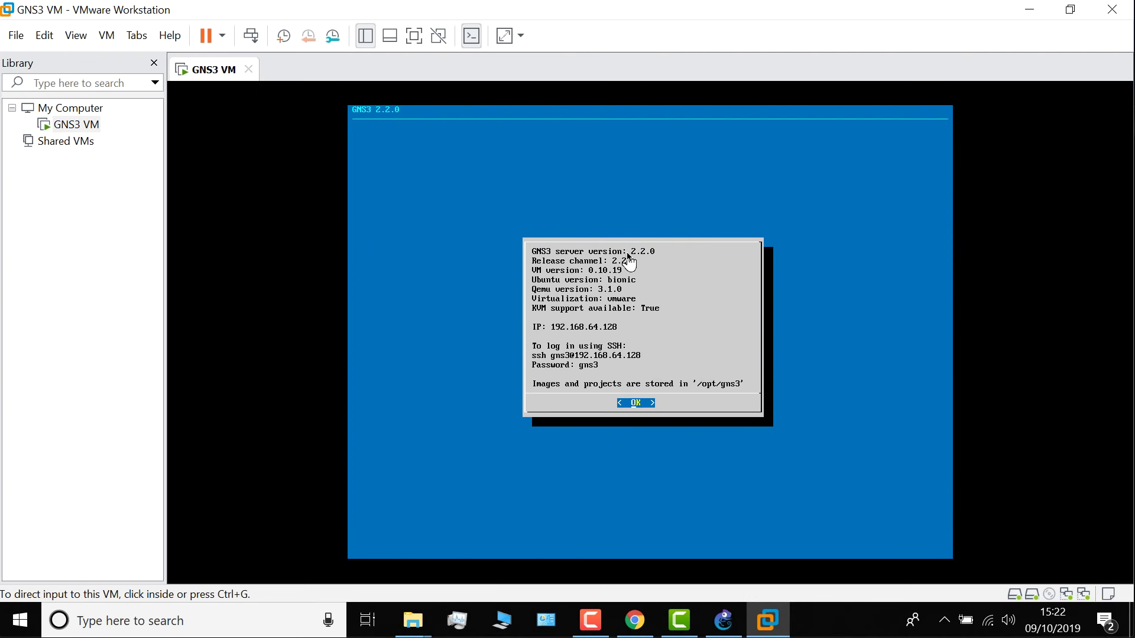
Reopen ciscoios.gns3 from recent projects and start all four devices
left_click(656, 559)
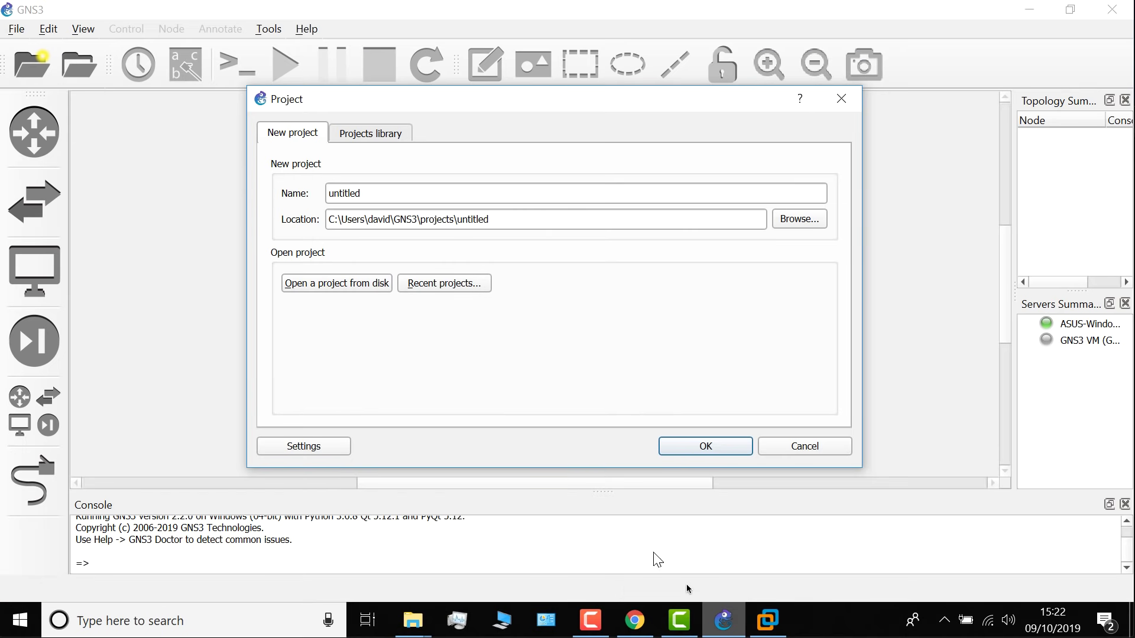
left_click(447, 288)
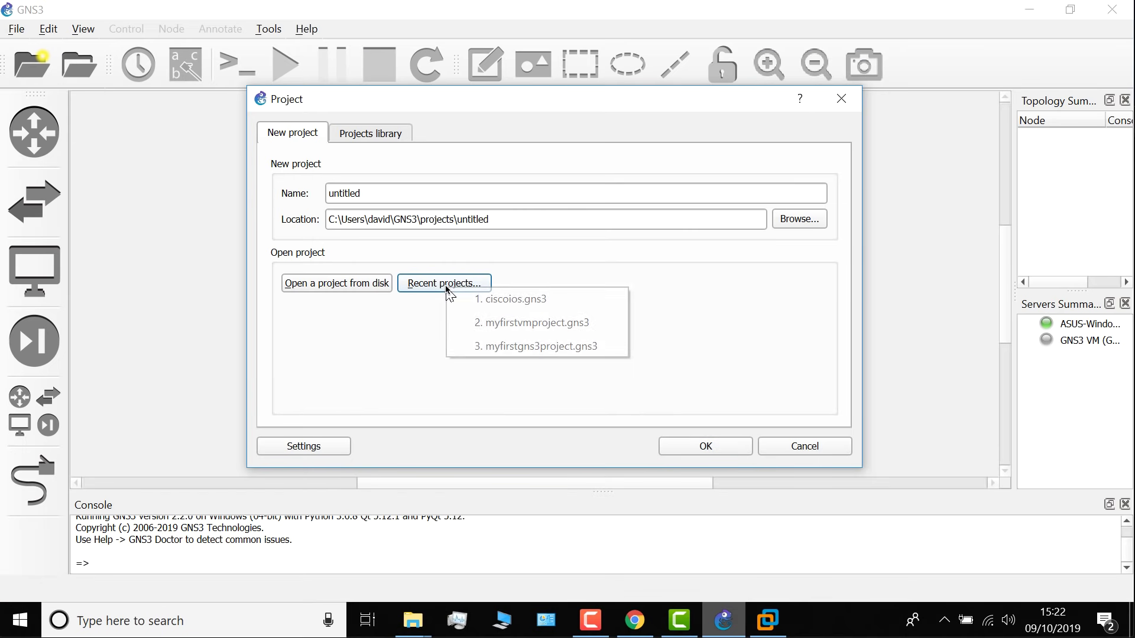
left_click(538, 299)
left_click(715, 447)
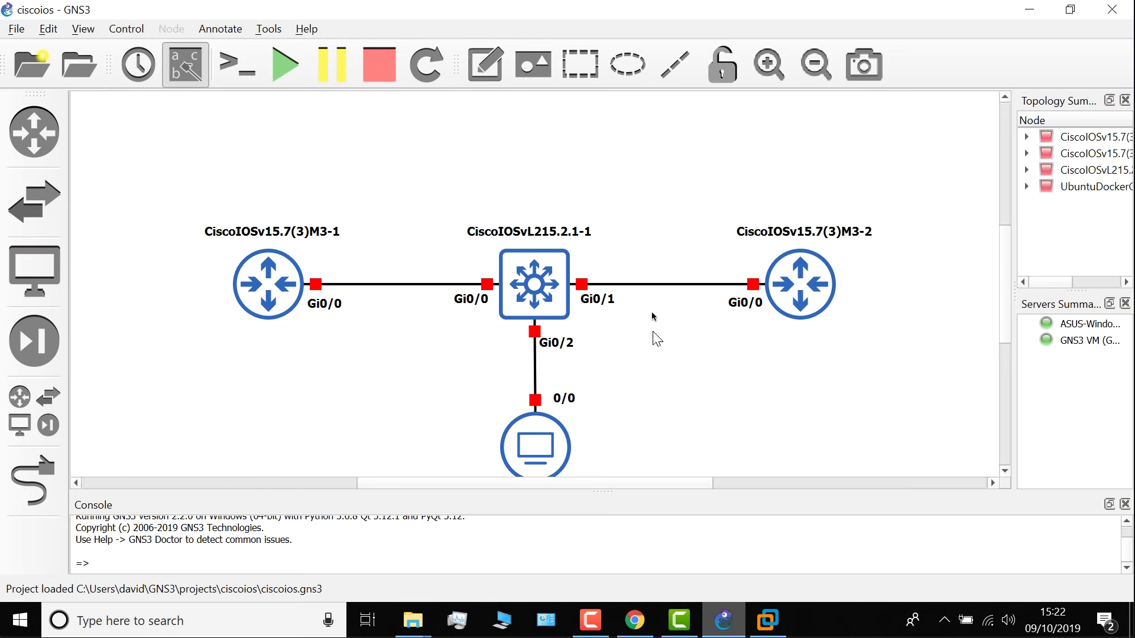
left_click_drag(1006, 247, 1006, 273)
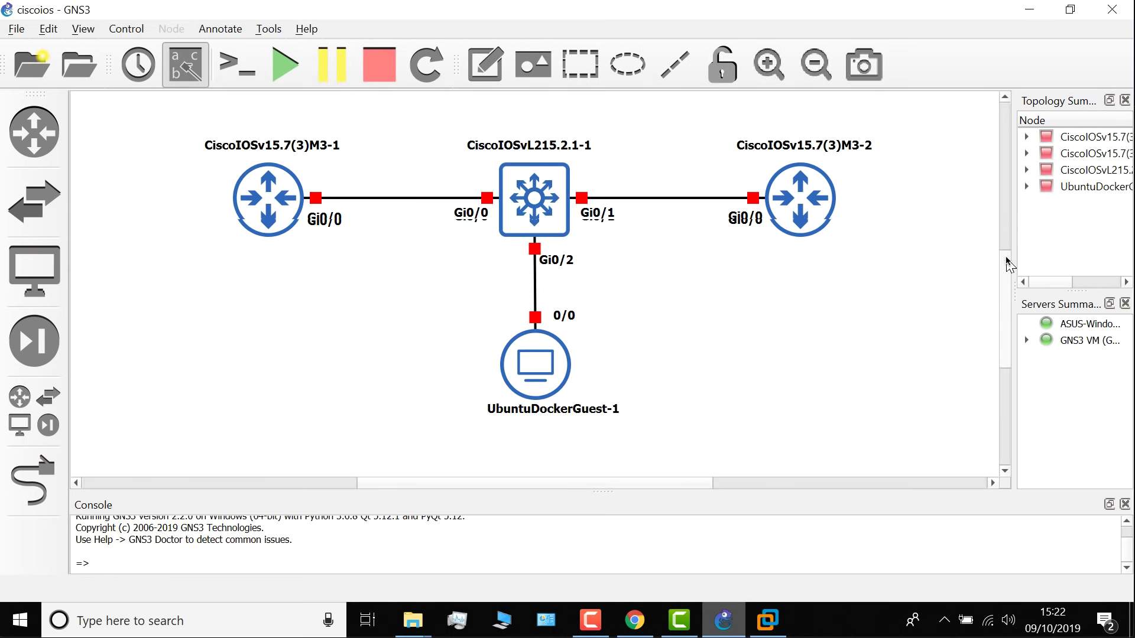
left_click(297, 69)
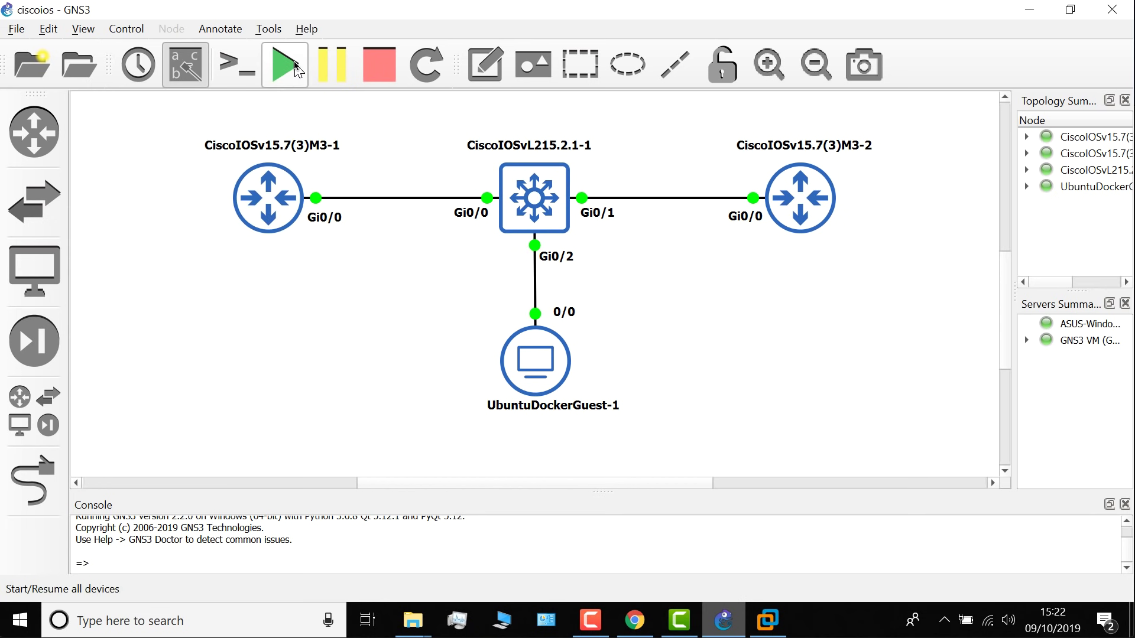
Open consoles for all devices, check R2 and switch boot output, and confirm the guest kept 10.1.1.100
left_click(235, 63)
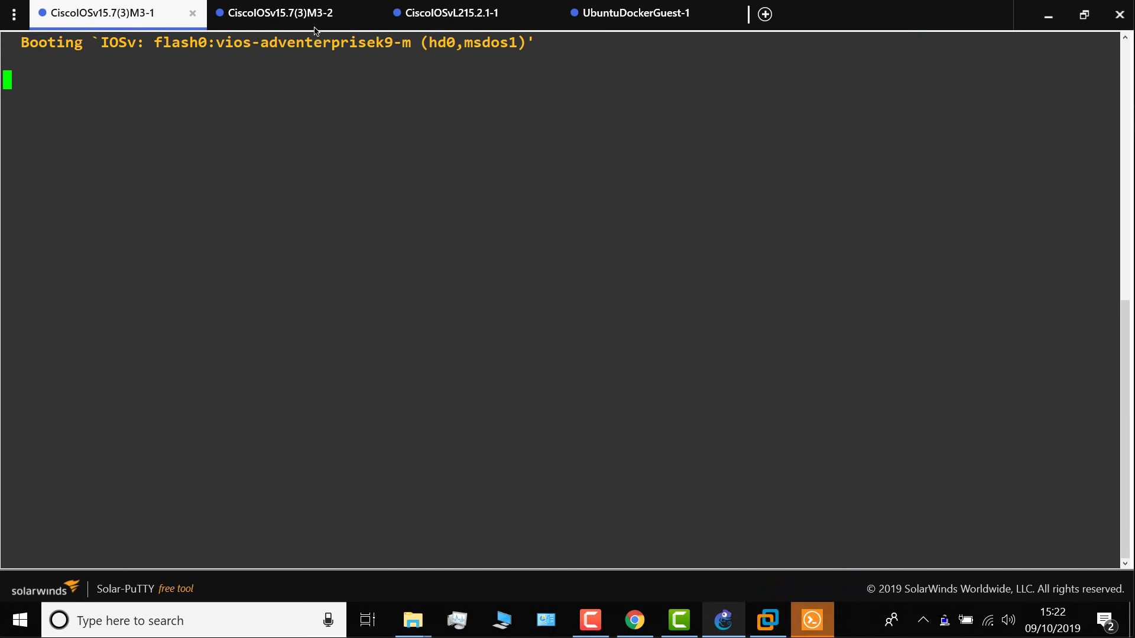
left_click(312, 25)
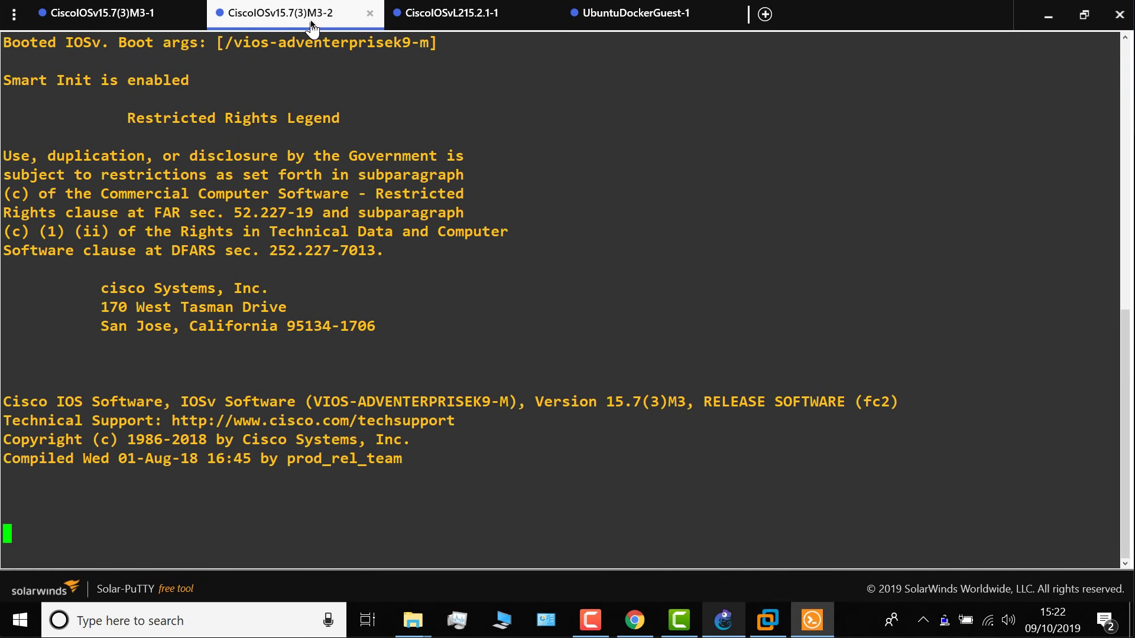
left_click(479, 20)
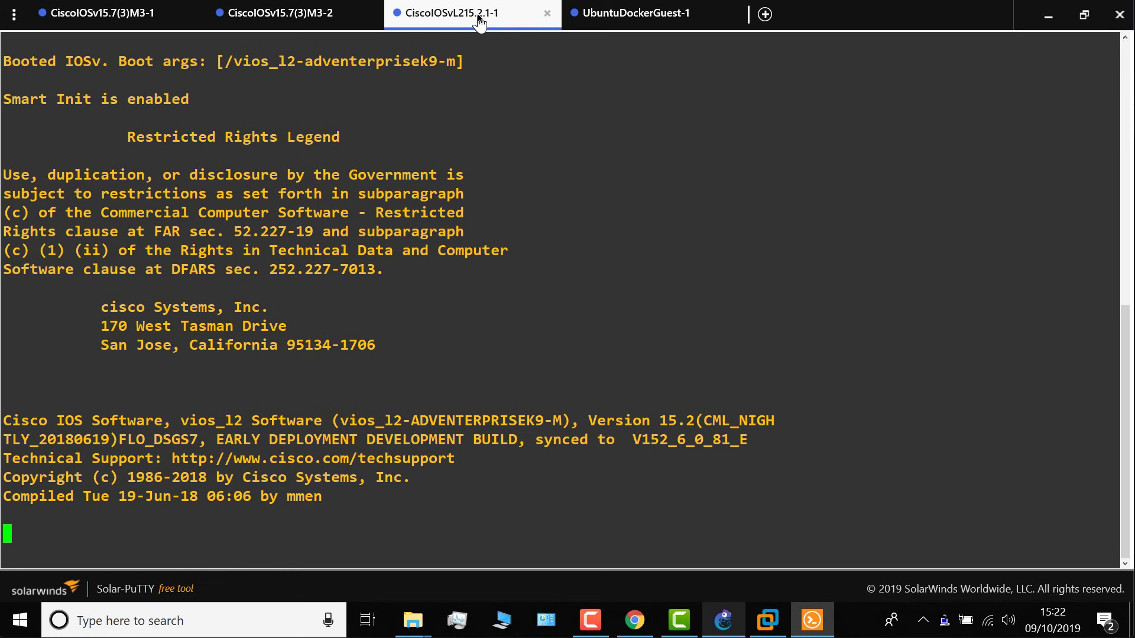
left_click(676, 17)
key("Return")
key("Return")
key("Return")
key("Return")
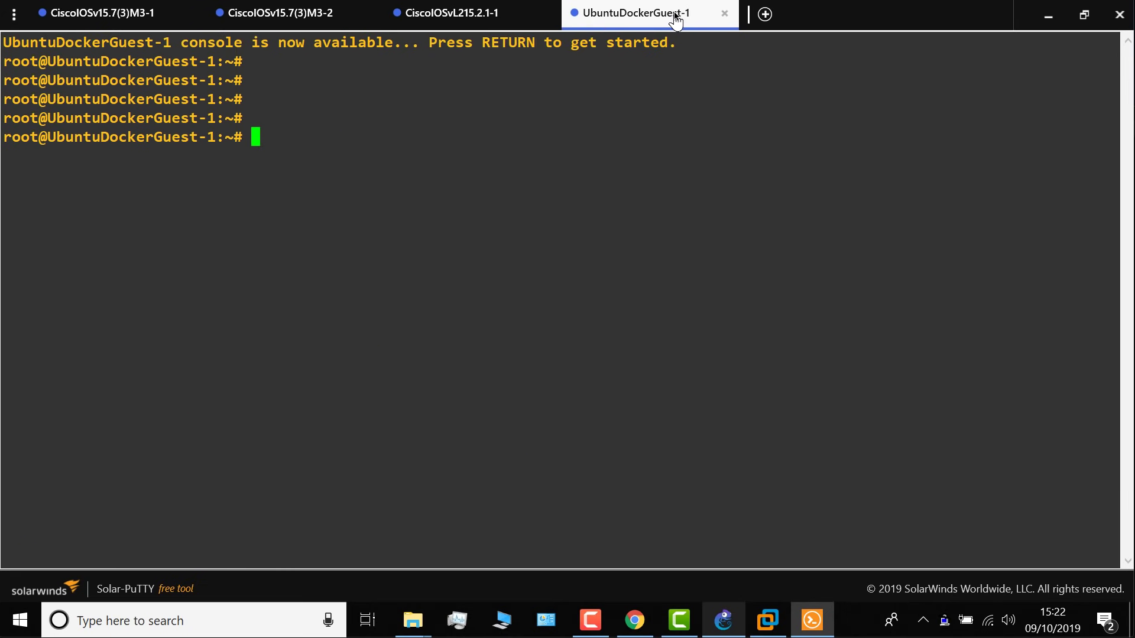
type("ifconfig")
key("Return")
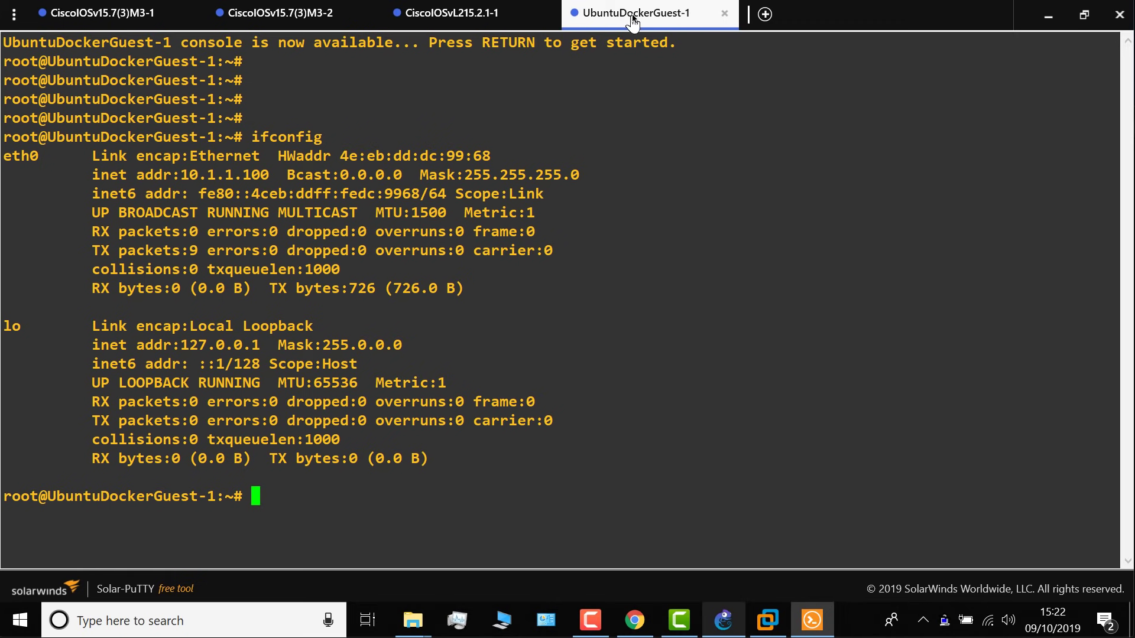
Move through the switch and router tabs to R1's console
left_click(436, 16)
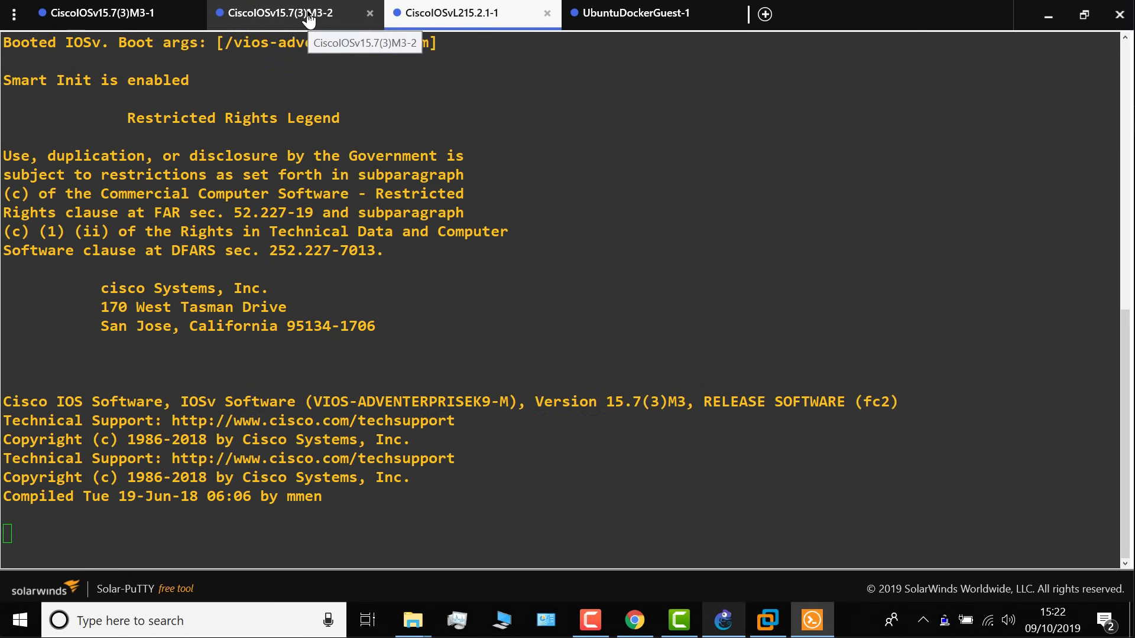
left_click(308, 18)
left_click(124, 17)
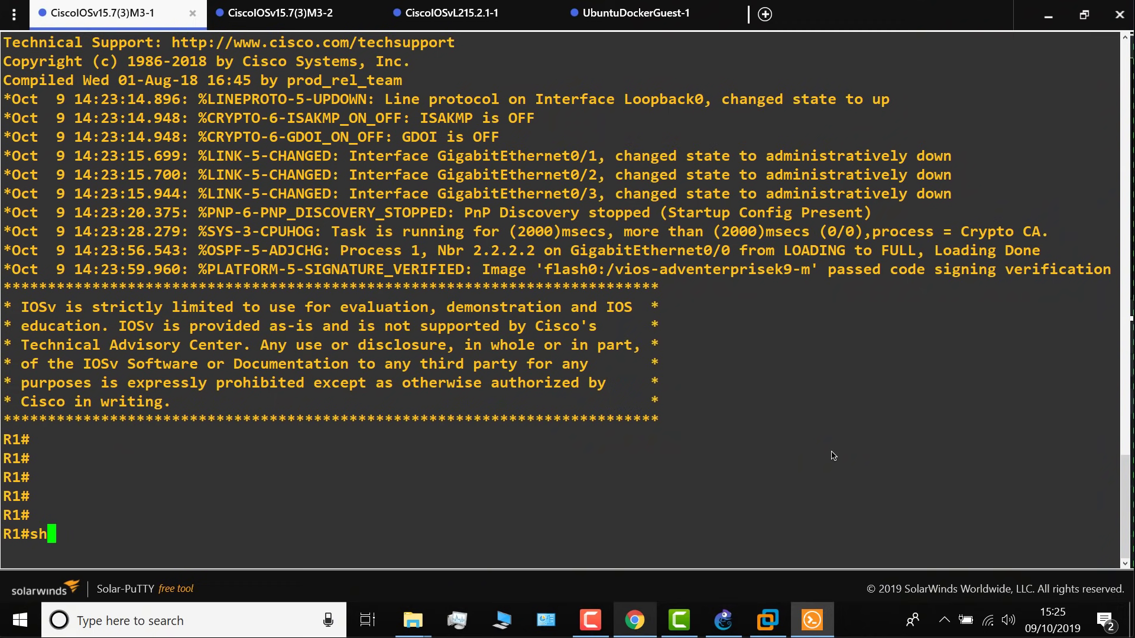
On R1, show the routing table, highlight the OSPF route to 2.2.2.2, and ping 2.2.2.2
type("ip route")
key("Return")
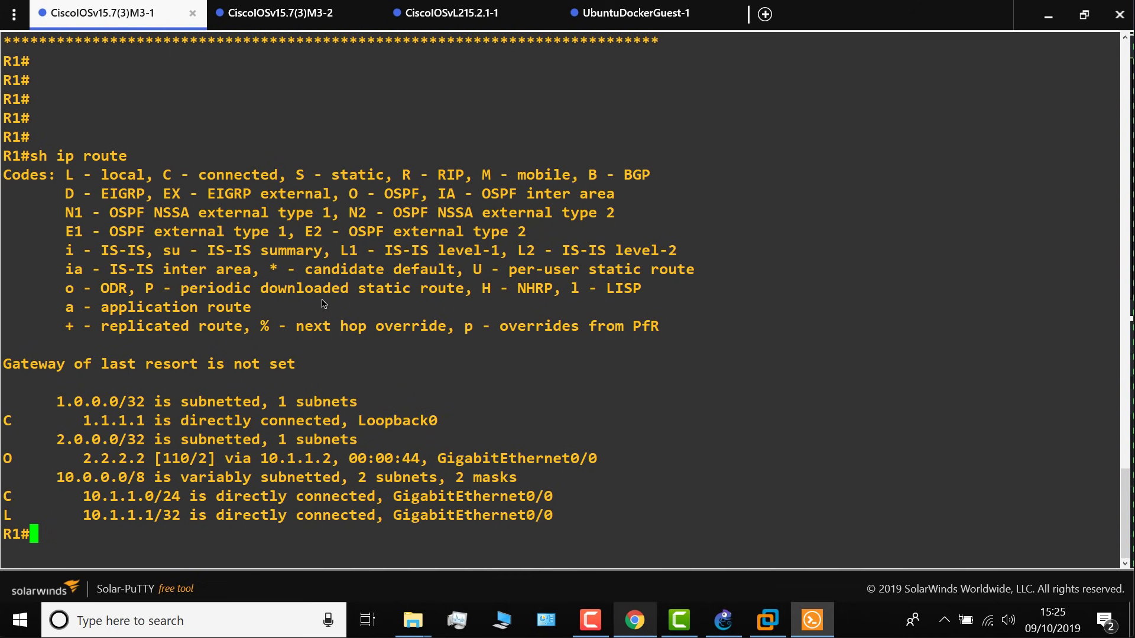
left_click_drag(142, 159, 2, 166)
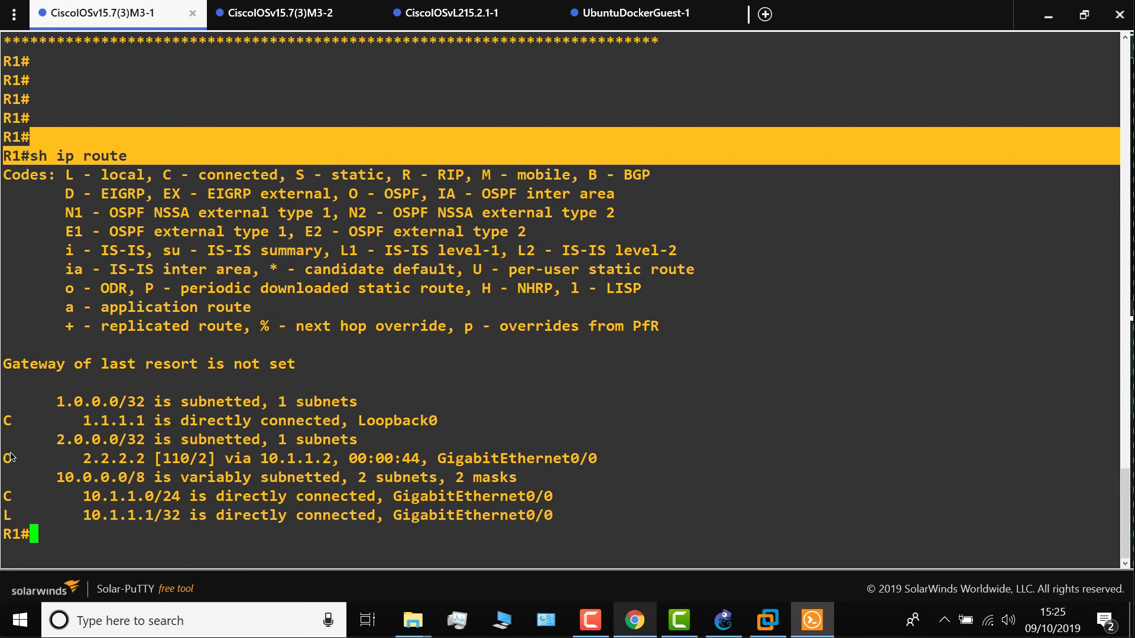
left_click_drag(11, 457, 609, 486)
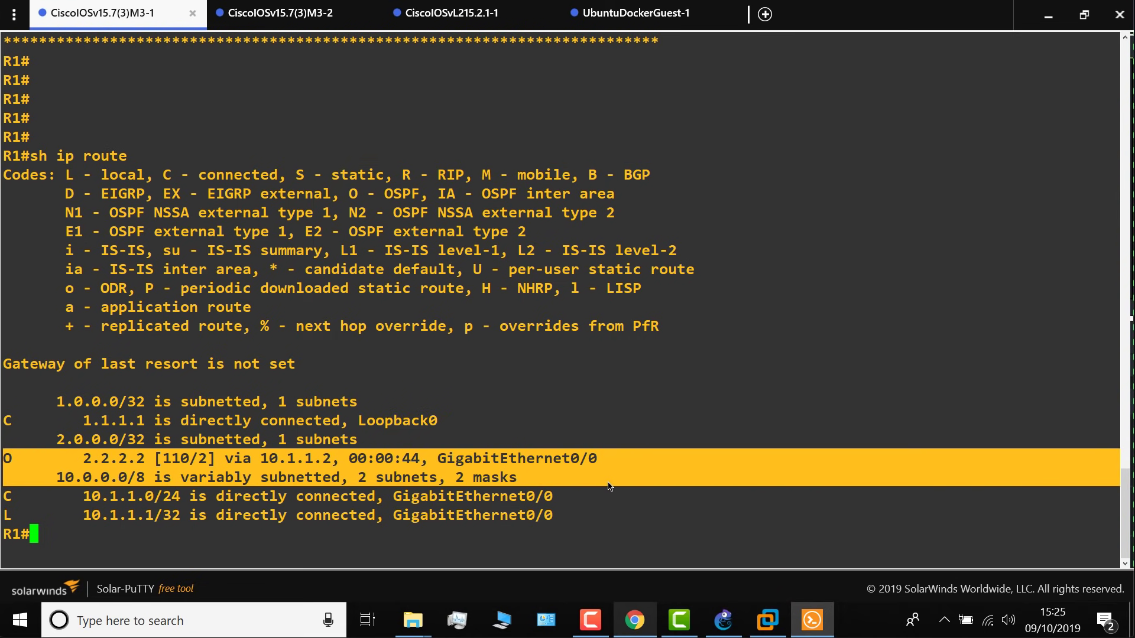
type("ping 2.2.2.2")
key("Return")
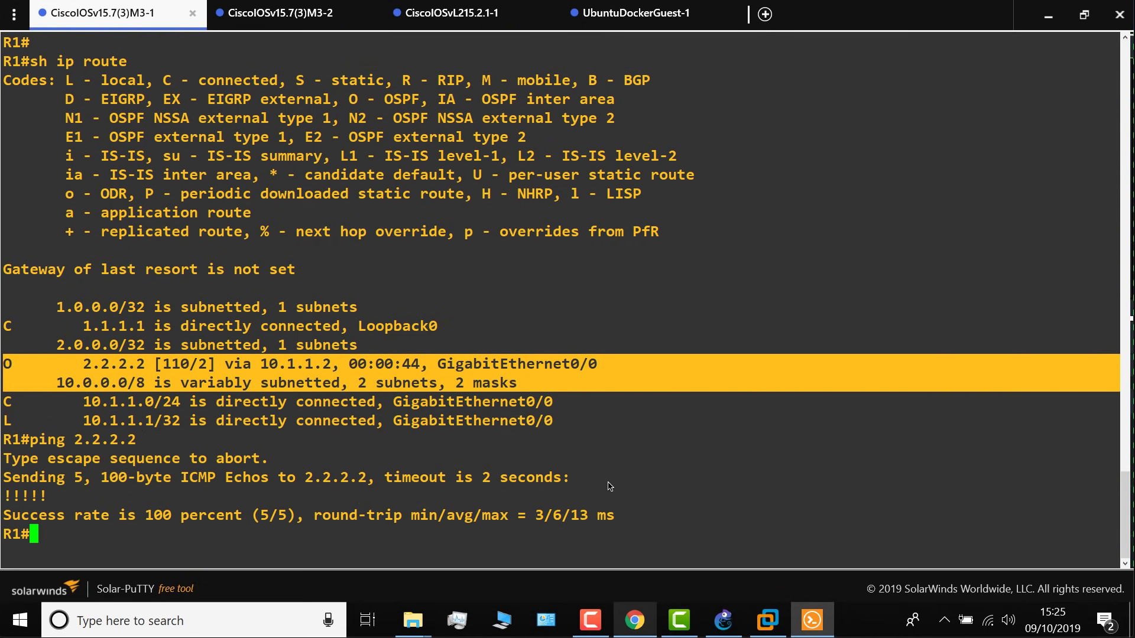
From router R2's console, ping R1's loopback 1.1.1.1
left_click(612, 21)
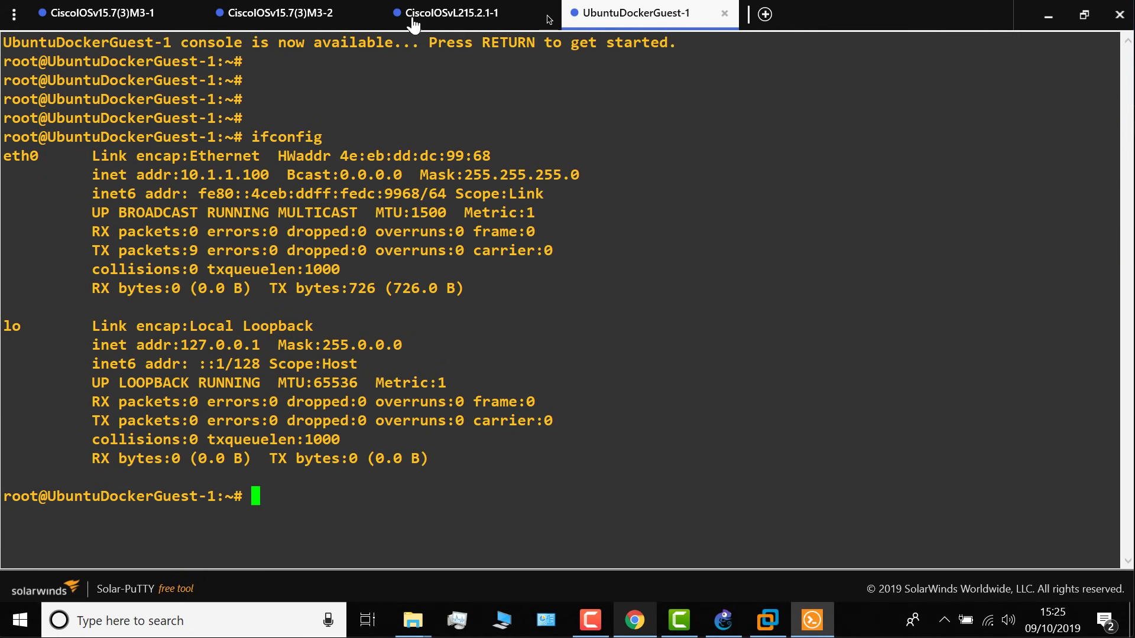
left_click(317, 19)
key("Return")
key("Return")
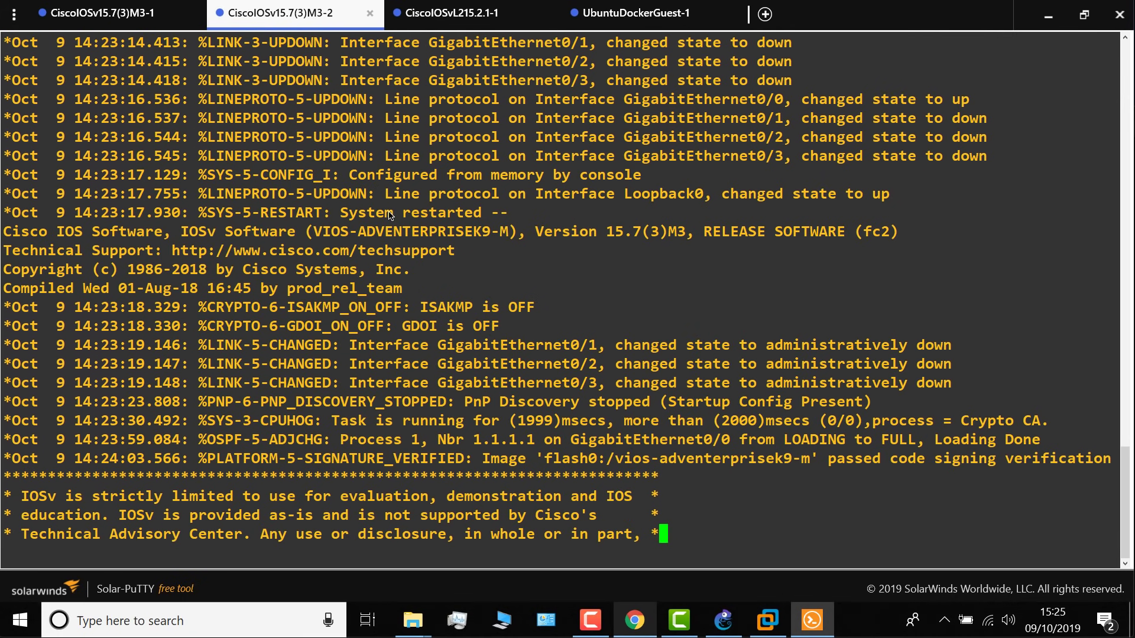
type("ping 1.1.1.1")
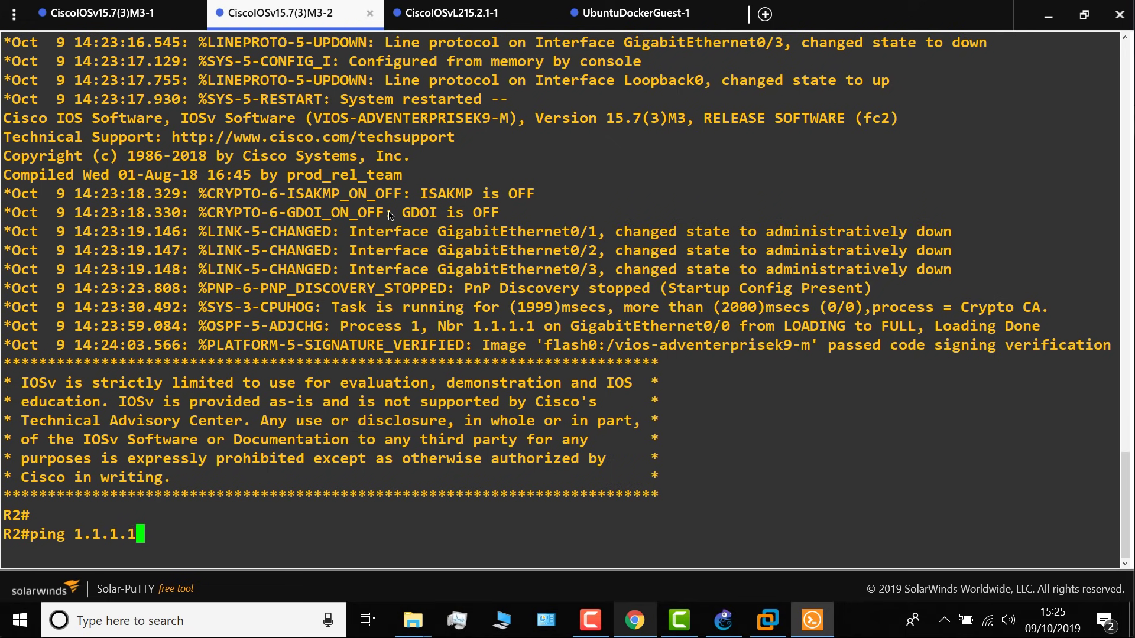
key("Return")
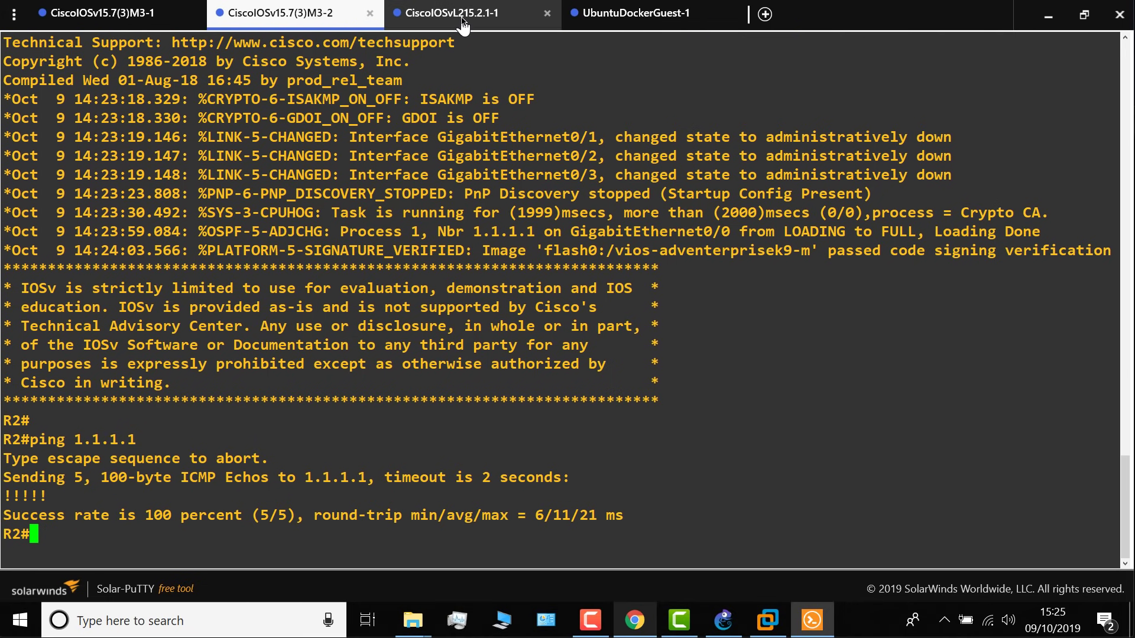
From switch S1's console, ping 10.1.1.1 and then 10.1.1.2
left_click(463, 15)
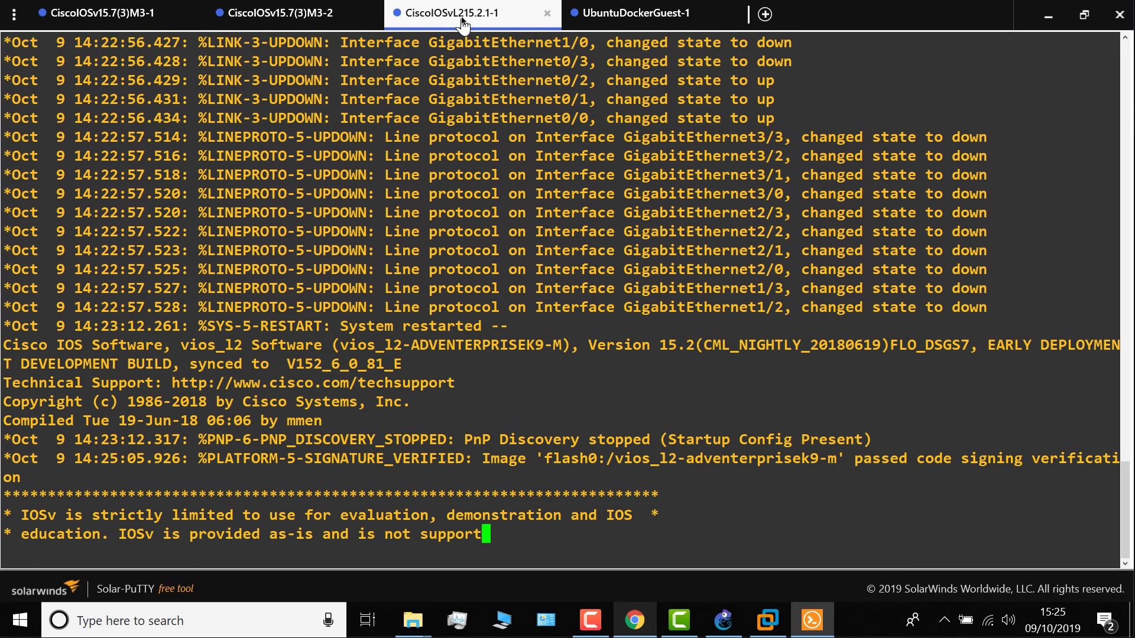
type("10.")
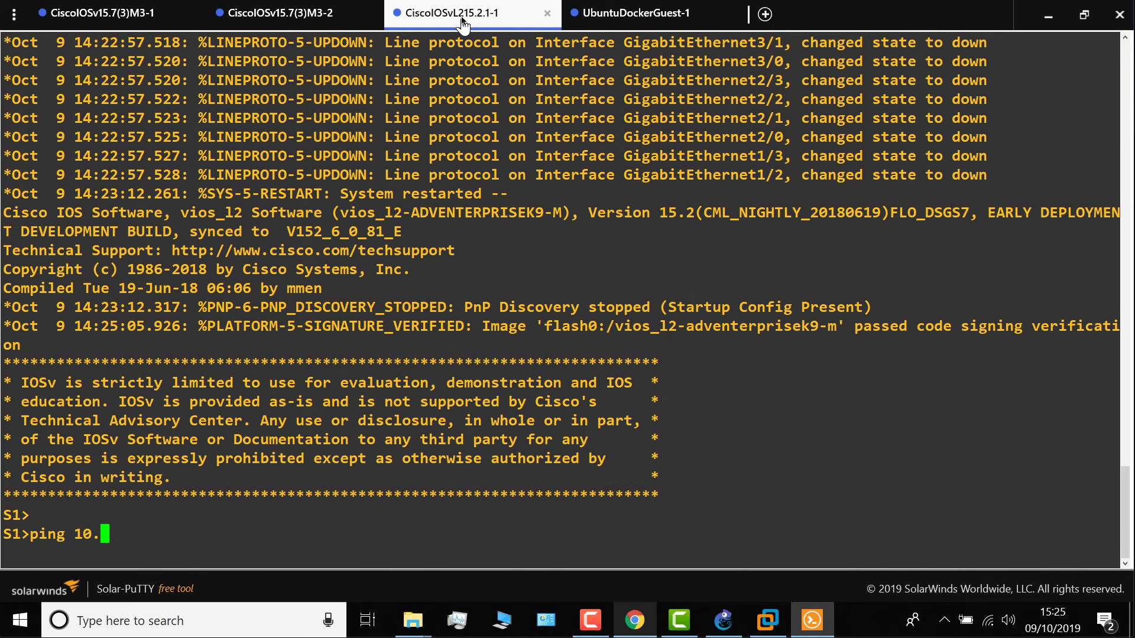
type("1.1.1")
key("Return")
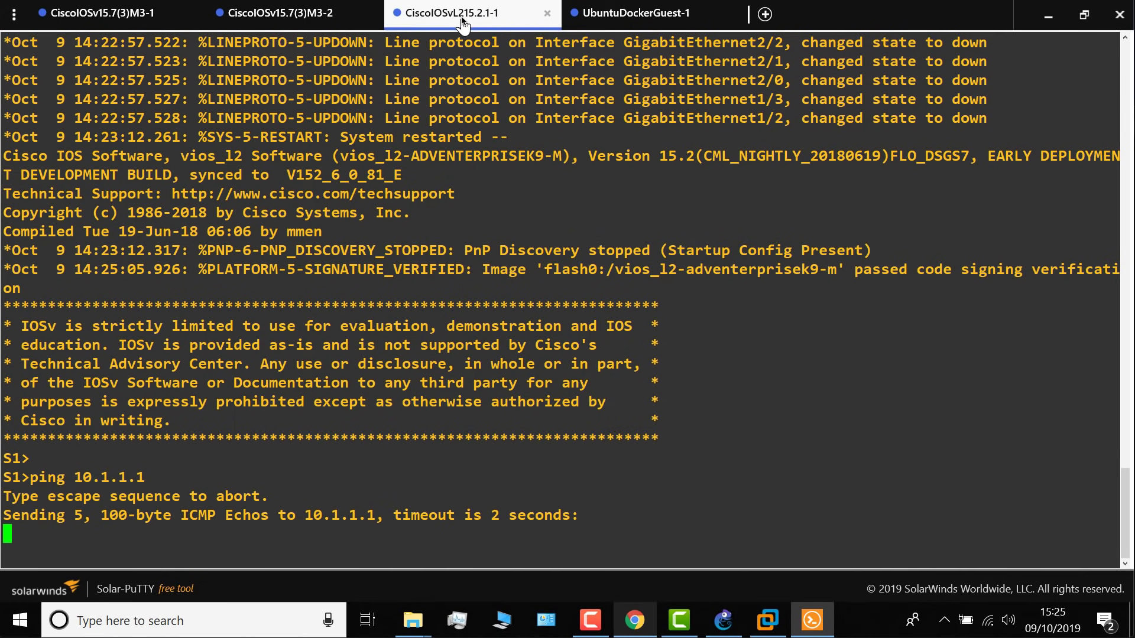
key("Up")
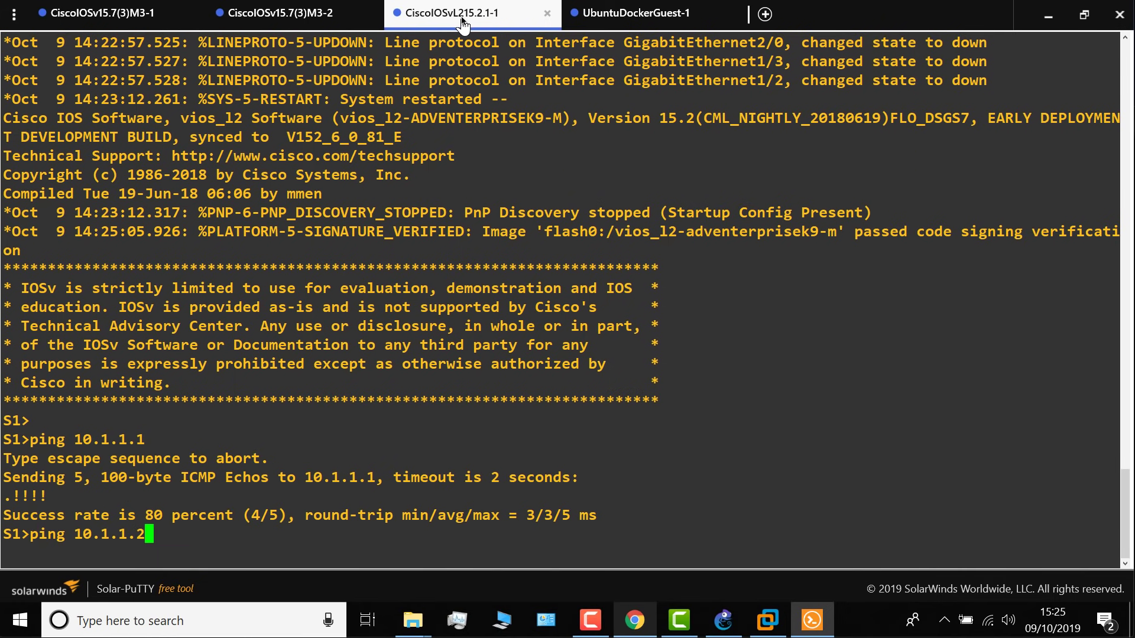
key("Return")
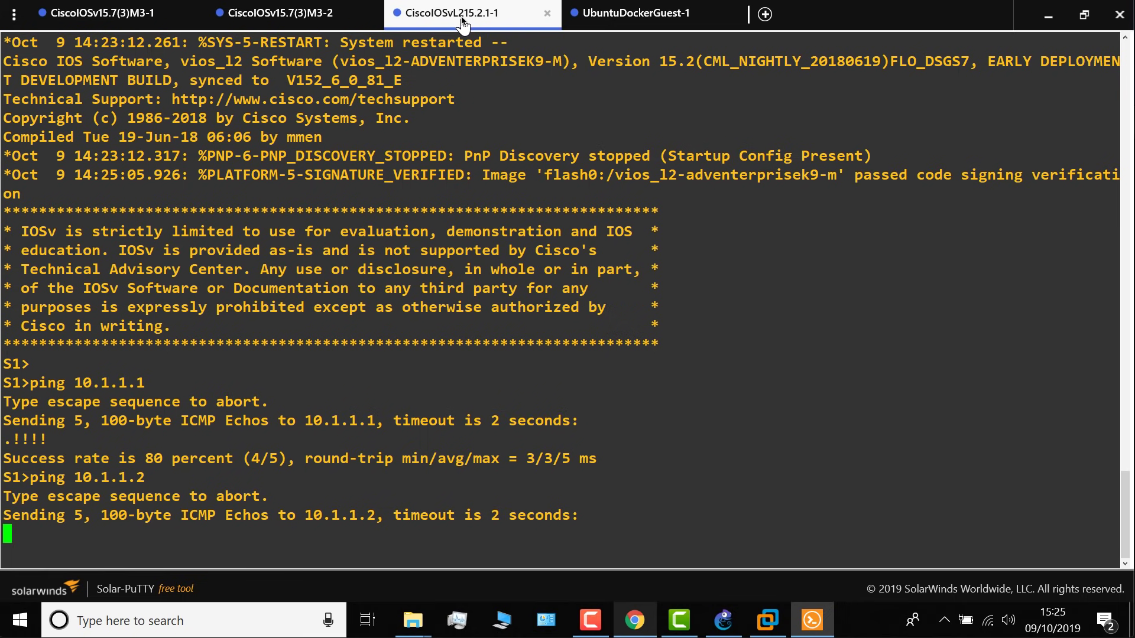
On the Ubuntu Docker guest, ping 1.1.1.1 and stop it with Ctrl+C
left_click(623, 8)
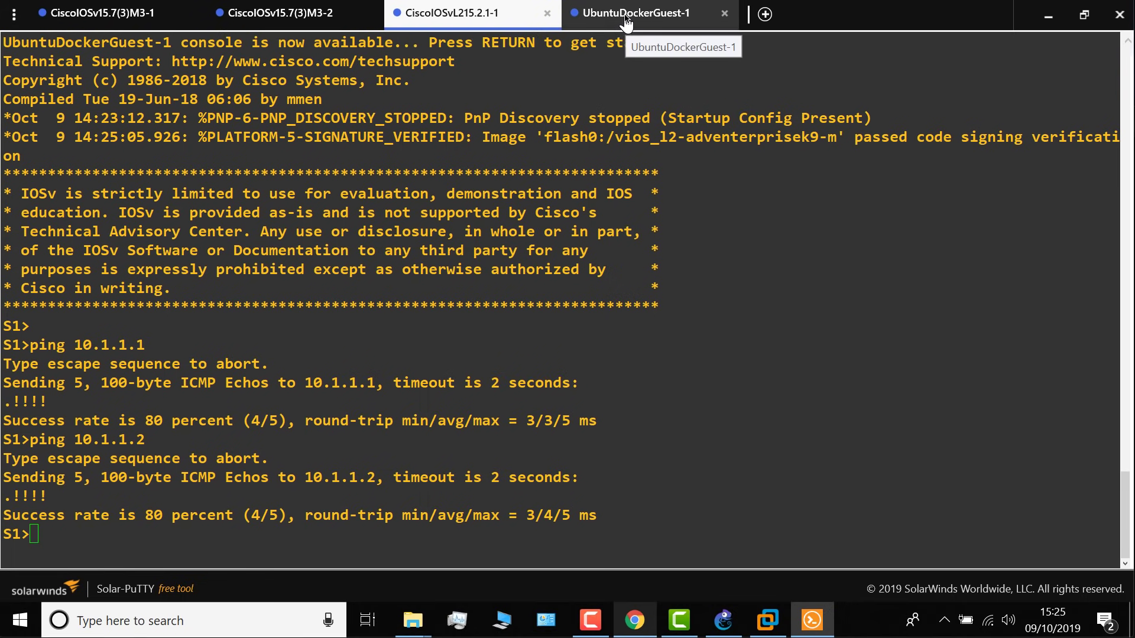
key("Return")
type("ping 1.1.1.1")
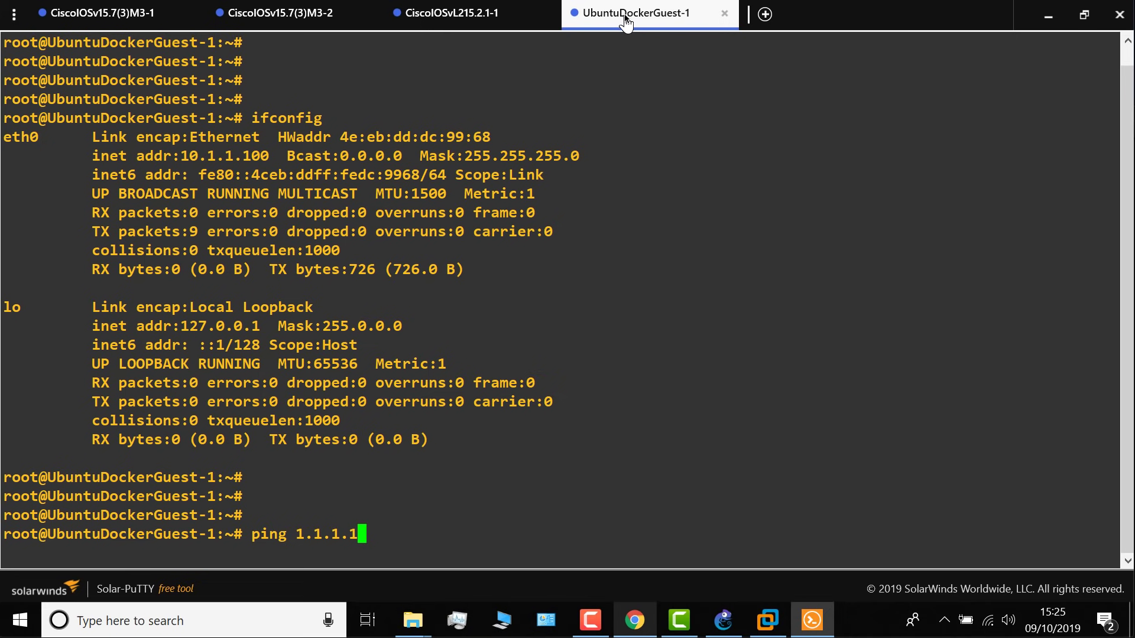
key("Return")
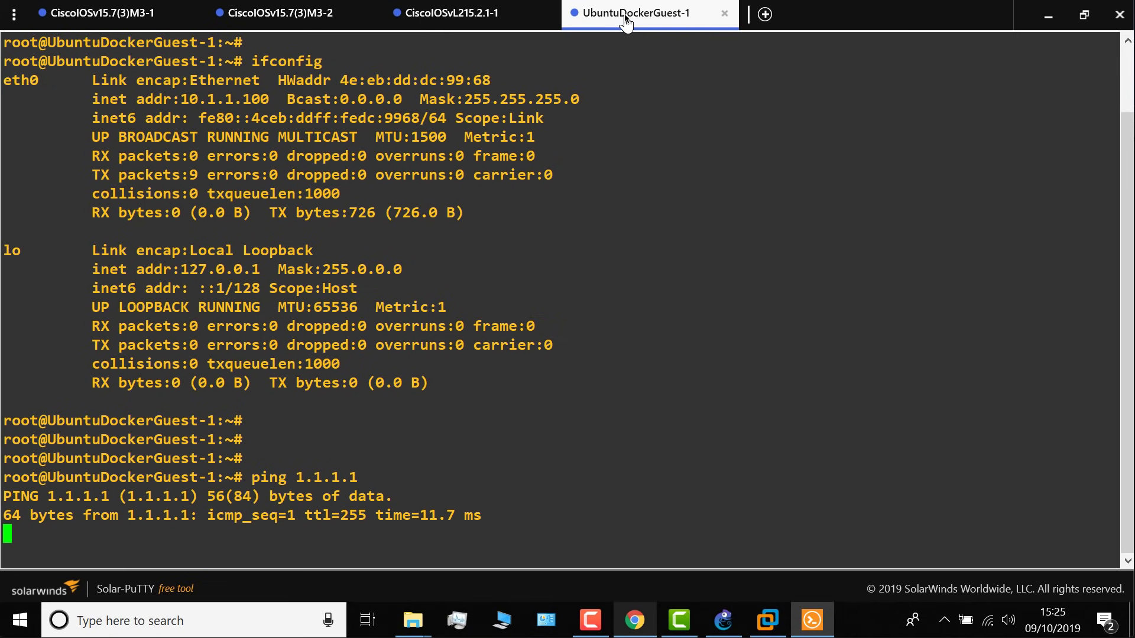
key("ctrl+c")
From the guest, ping 2.2.2.2 and stop it to show the statistics
key("Up")
key("BackSpace")
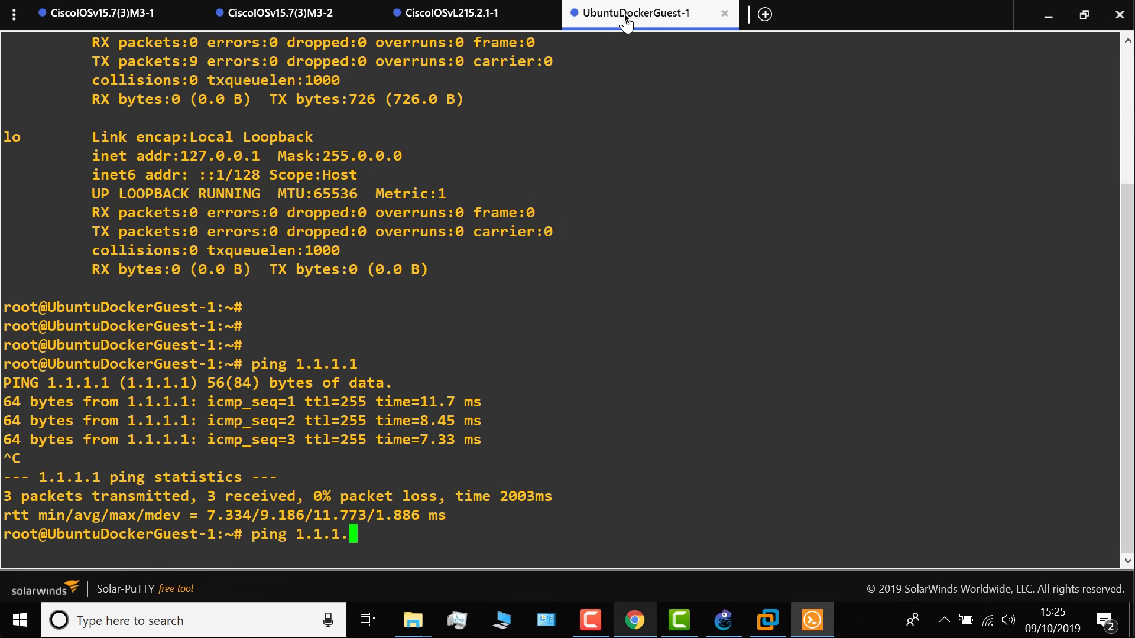
key("BackSpace")
key("BackSpace")
key("BackSpace")
key("BackSpace")
key("BackSpace")
key("BackSpace")
type("2.2.2.")
key("Return")
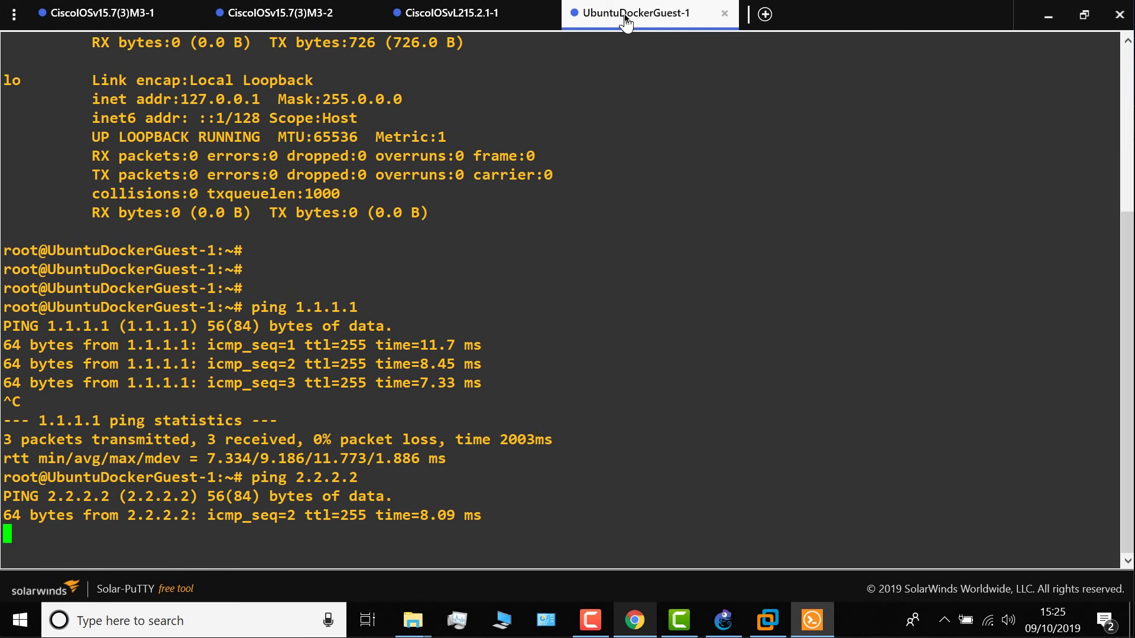
key("ctrl+c")
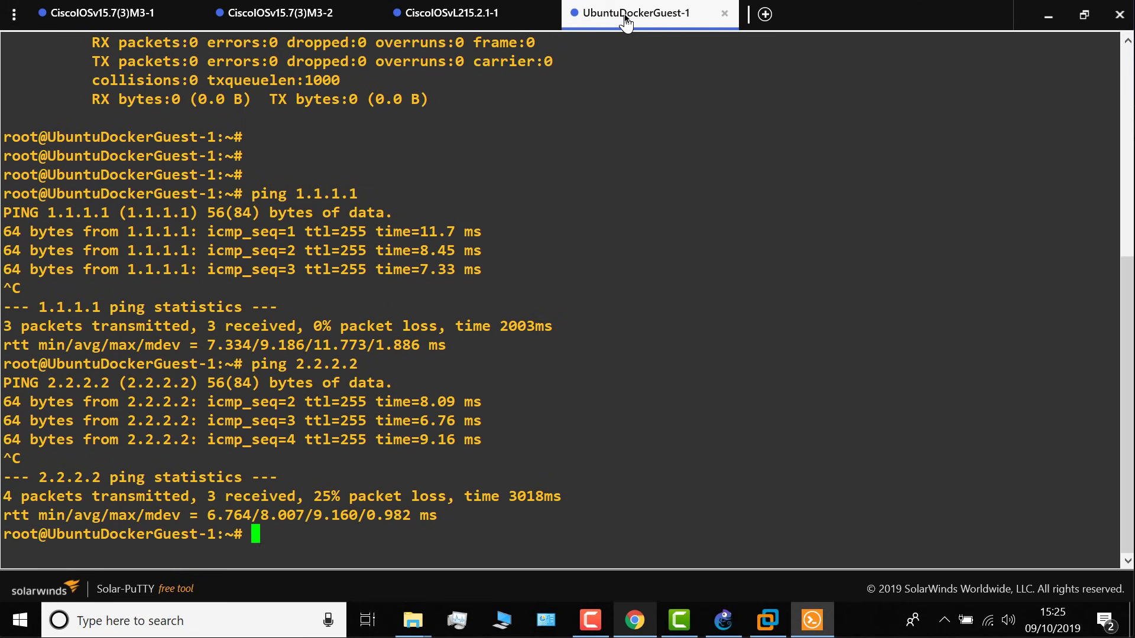